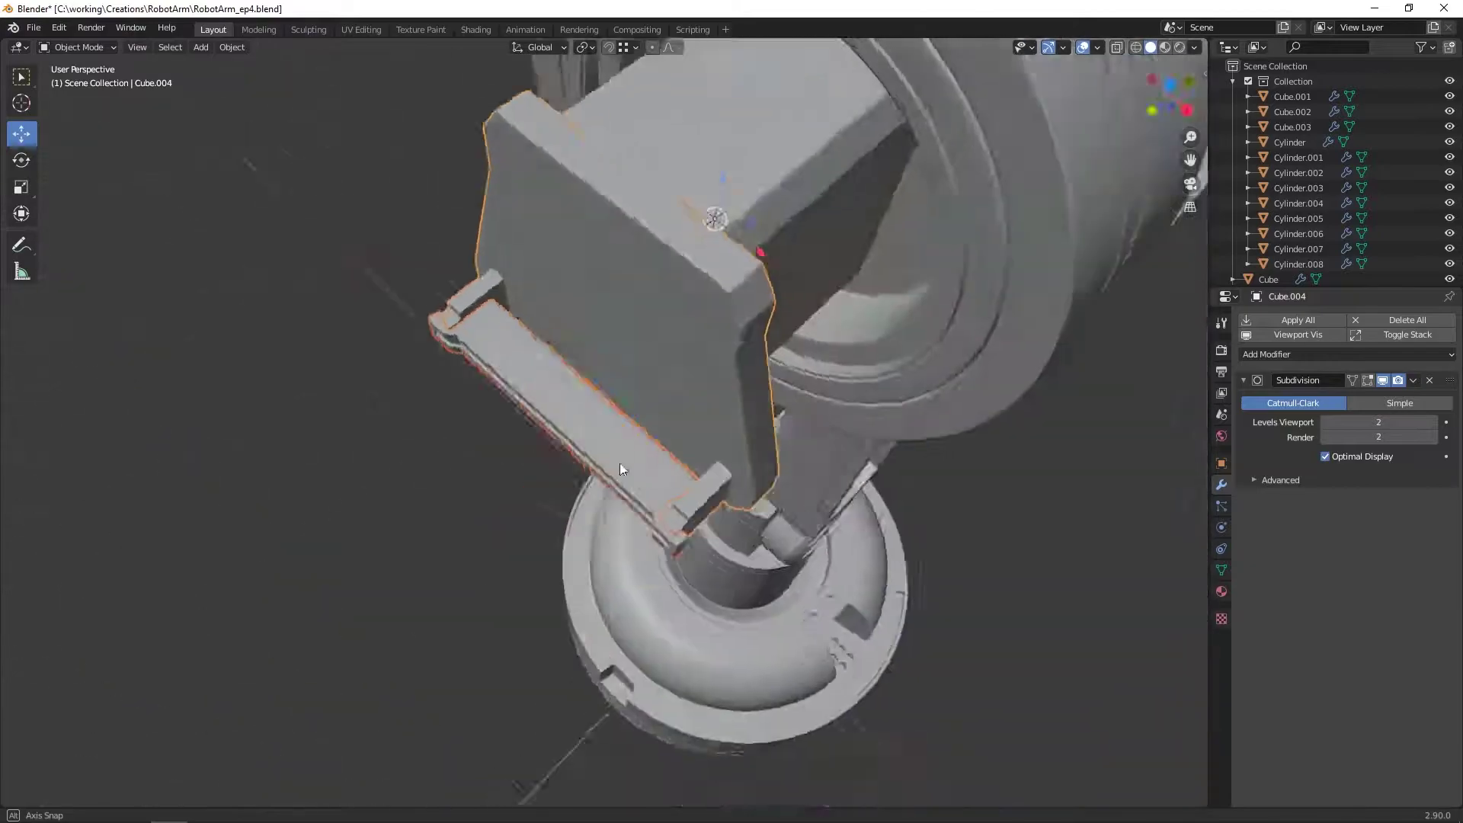
Step: Select the cross-section edge loop around the middle of the long rail for editing
{"action": "scroll", "coordinate": [665, 389], "scroll_direction": "up", "scroll_amount": 3}
{"action": "key", "text": "Tab"}
{"action": "key", "text": "Tab"}
{"action": "left_click", "coordinate": [672, 361]}
{"action": "key", "text": "Tab"}
{"action": "key", "text": "2"}
{"action": "left_click", "coordinate": [487, 354], "text": "alt"}
{"action": "middle_click_drag", "start_coordinate": [488, 354], "coordinate": [398, 335]}
{"action": "middle_click_drag", "start_coordinate": [461, 155], "coordinate": [356, 280]}
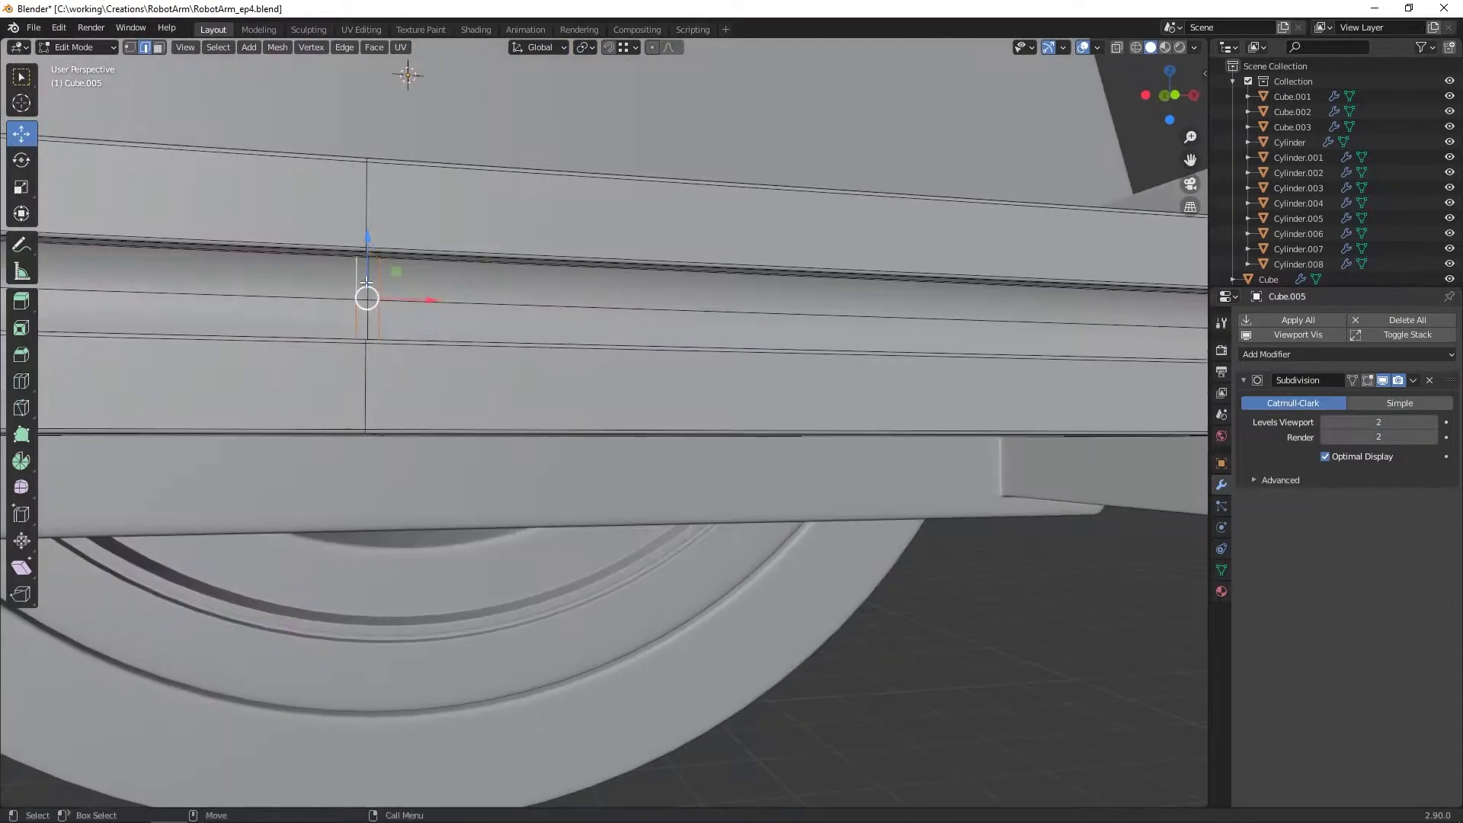
Step: Duplicate the selected edge loop in place, separate it into its own object and open that object for editing
{"action": "middle_click_drag", "start_coordinate": [532, 324], "coordinate": [627, 312]}
{"action": "scroll", "coordinate": [591, 307], "scroll_direction": "up", "scroll_amount": 5}
{"action": "key", "text": "shift+d"}
{"action": "right_click", "coordinate": [591, 307]}
{"action": "right_click", "coordinate": [626, 312]}
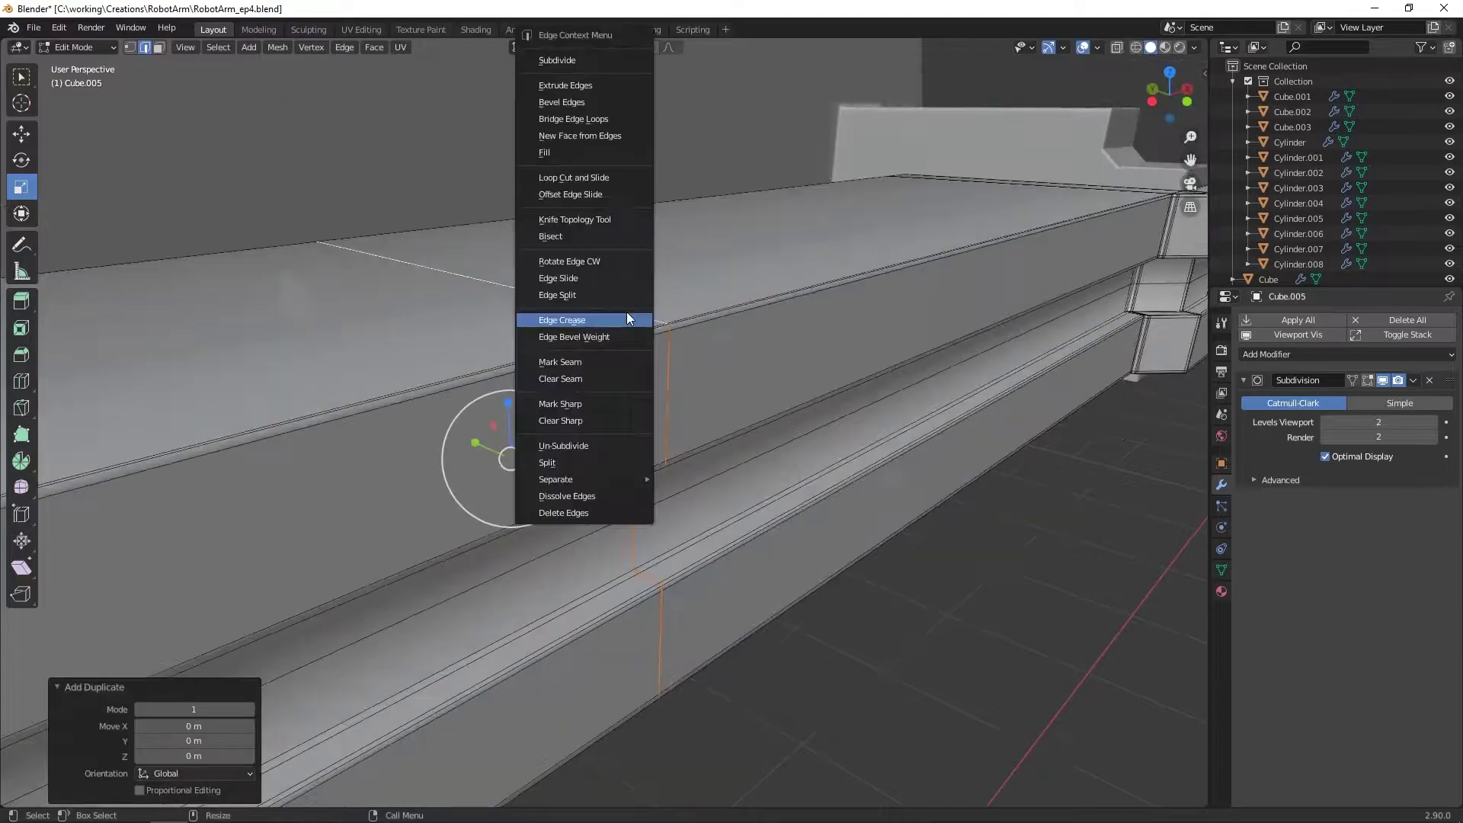
{"action": "key", "text": "Escape"}
{"action": "key", "text": "Tab"}
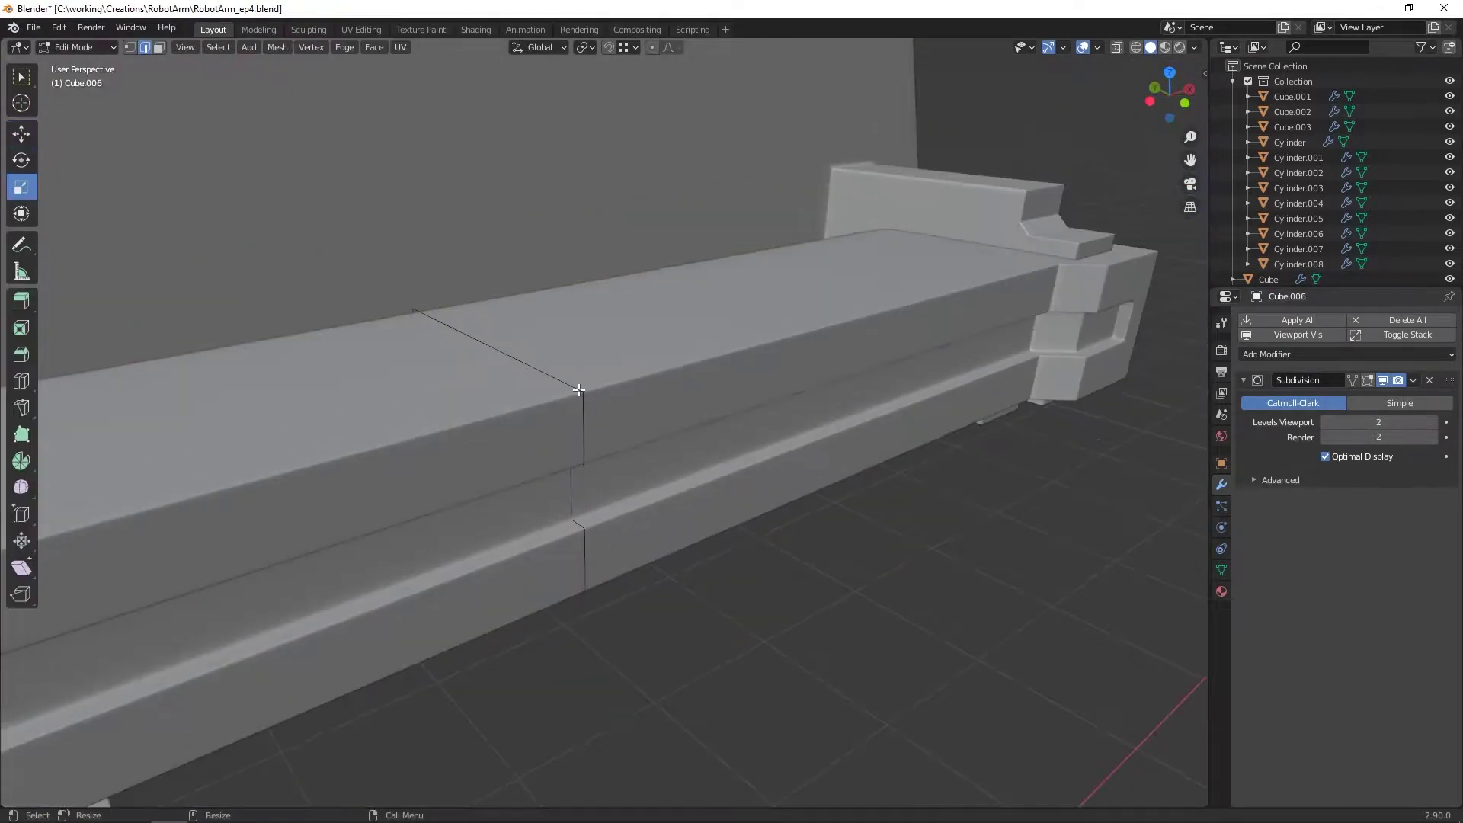
Step: Extrude the copied edge loop and scale the new edges outward by about 1.16 to form a flat strip
{"action": "right_click", "coordinate": [639, 404]}
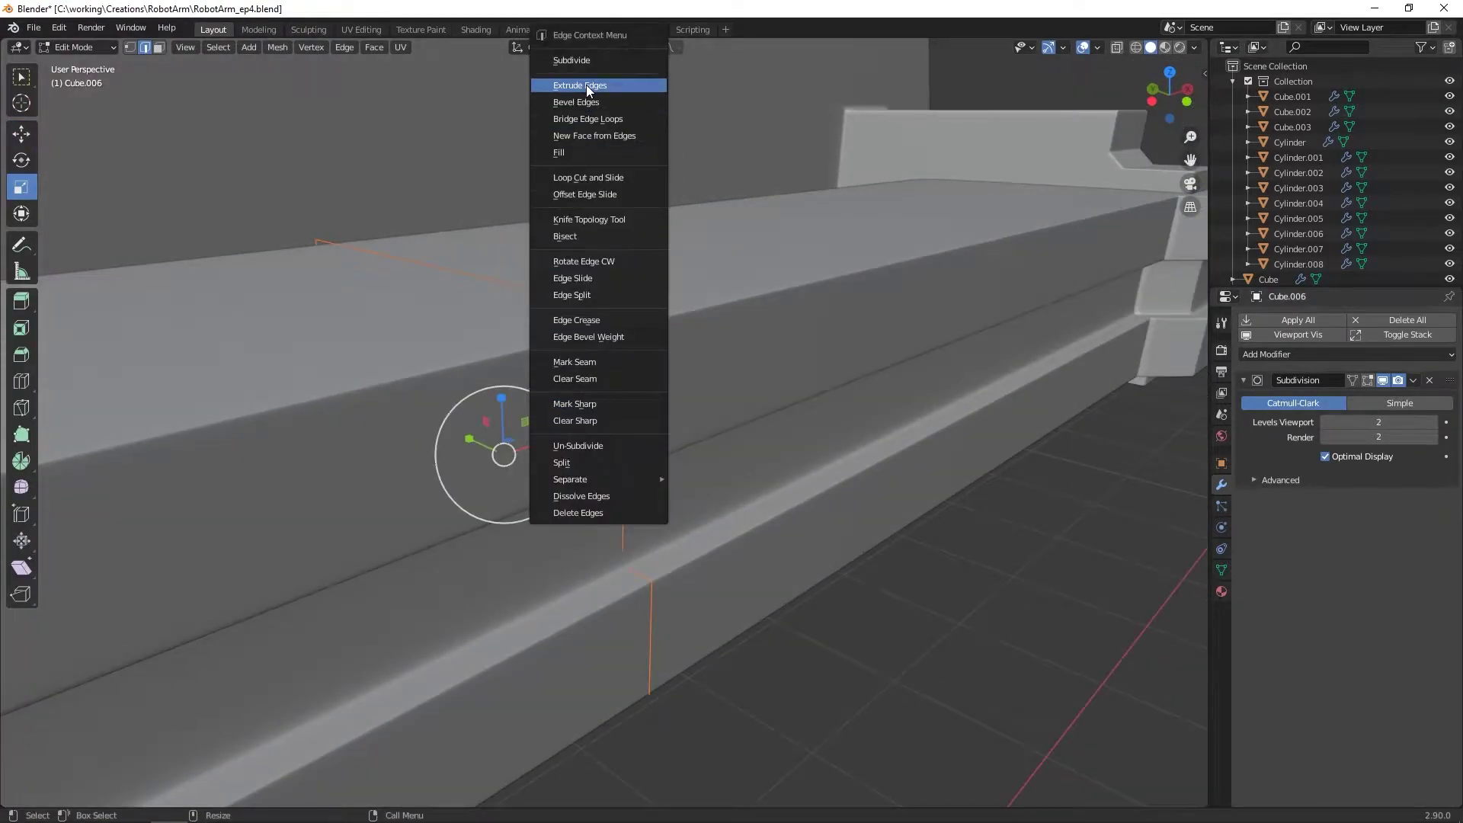
{"action": "left_click", "coordinate": [586, 85]}
{"action": "key", "text": "s"}
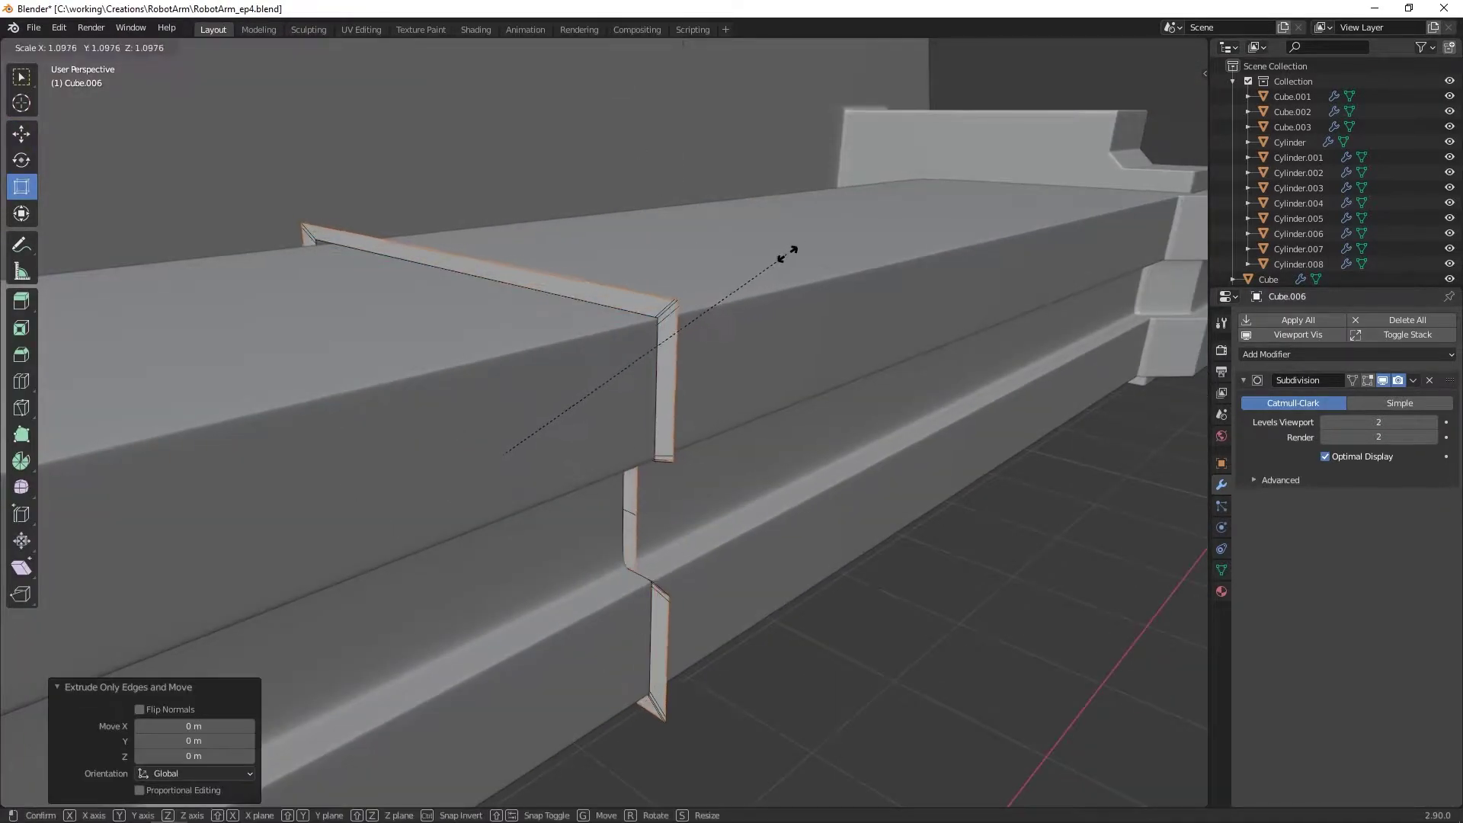
{"action": "left_click", "coordinate": [809, 249]}
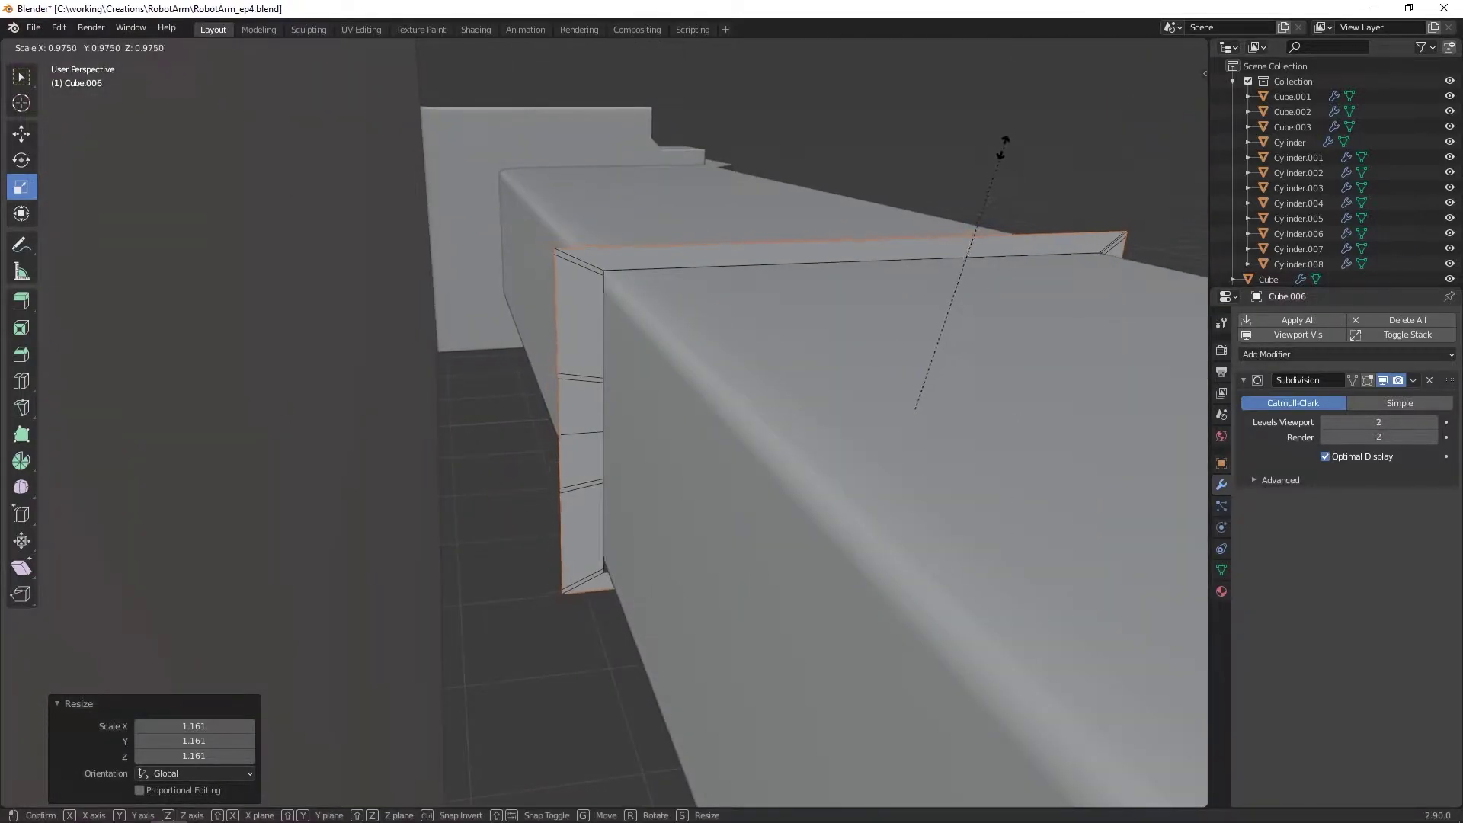
{"action": "left_click", "coordinate": [862, 415]}
{"action": "mouse_move", "coordinate": [983, 324]}
{"action": "middle_mouse_down"}
{"action": "mouse_move", "coordinate": [879, 317]}
{"action": "mouse_move", "coordinate": [983, 316]}
{"action": "middle_mouse_up"}
{"action": "key", "text": "z"}
{"action": "key", "text": "Escape"}
{"action": "key", "text": "ctrl+z"}
Step: With see-through display on, move the outer vertices at the upper corner of the strip's notch slightly down along Z
{"action": "key", "text": "KP_7"}
{"action": "middle_click_drag", "start_coordinate": [557, 586], "coordinate": [716, 409]}
{"action": "left_click", "coordinate": [686, 470]}
{"action": "scroll", "coordinate": [715, 408], "scroll_direction": "up", "scroll_amount": 4}
{"action": "middle_click_drag", "start_coordinate": [679, 213], "coordinate": [776, 290], "text": "shift"}
{"action": "key", "text": "1"}
{"action": "key", "text": "alt+z"}
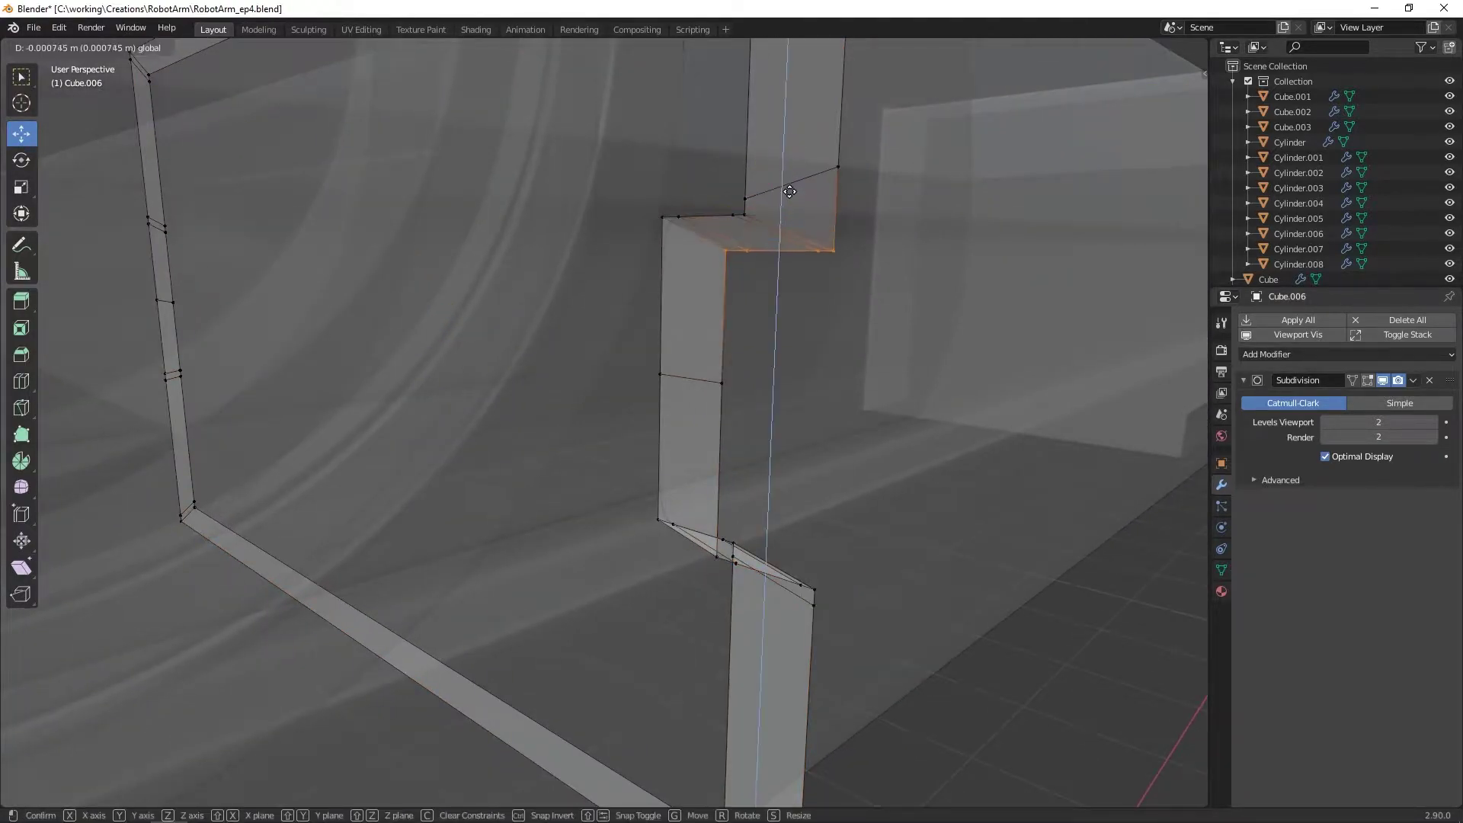
Step: Try to symmetrize the whole strip in the -Z to +Z direction
{"action": "key", "text": "a"}
{"action": "key", "text": "F3"}
{"action": "type", "text": "symm"}
{"action": "key", "text": "Return"}
{"action": "left_click", "coordinate": [173, 674]}
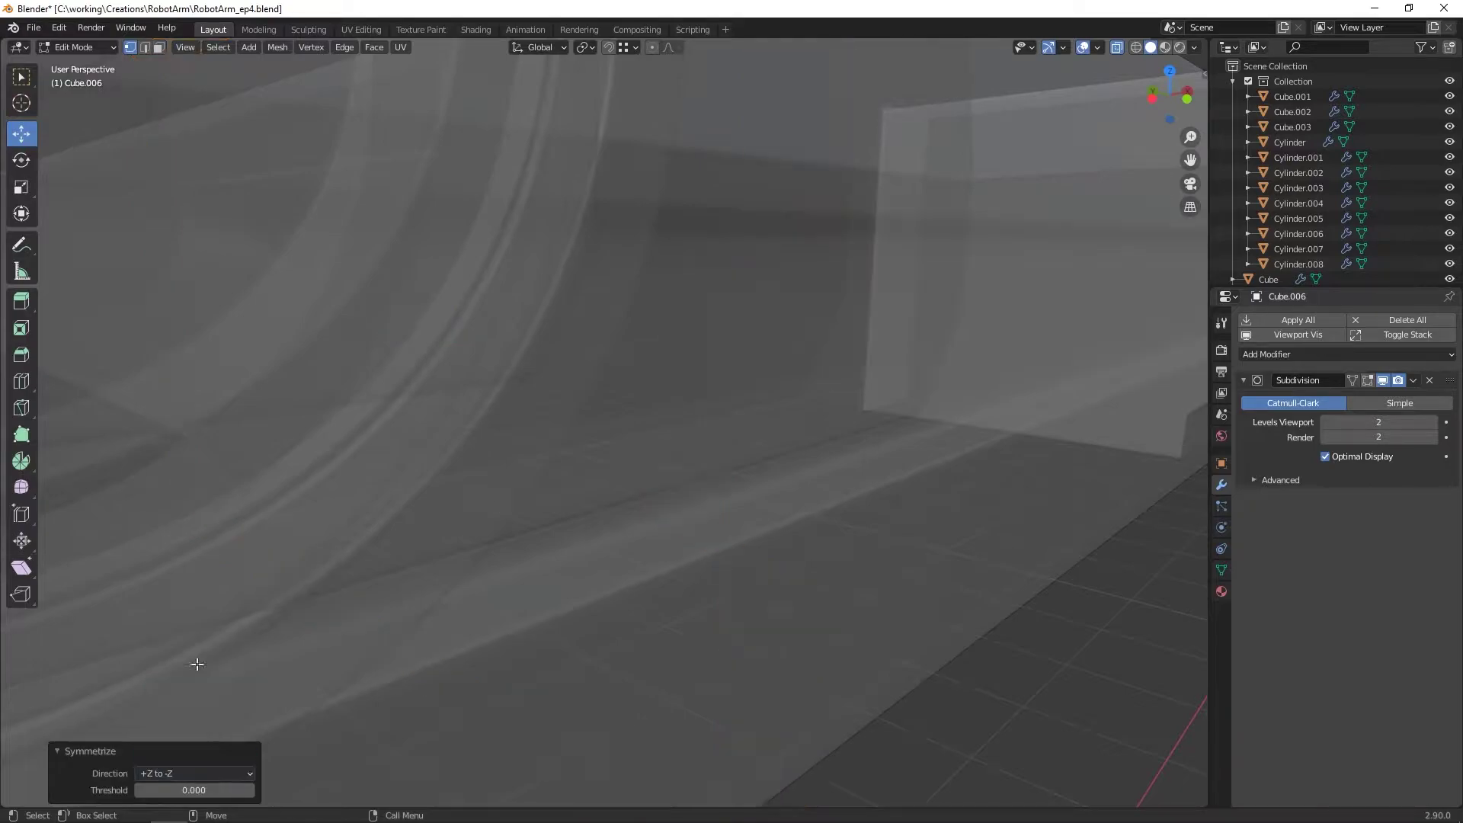
{"action": "scroll", "coordinate": [608, 437], "scroll_direction": "down", "scroll_amount": 4}
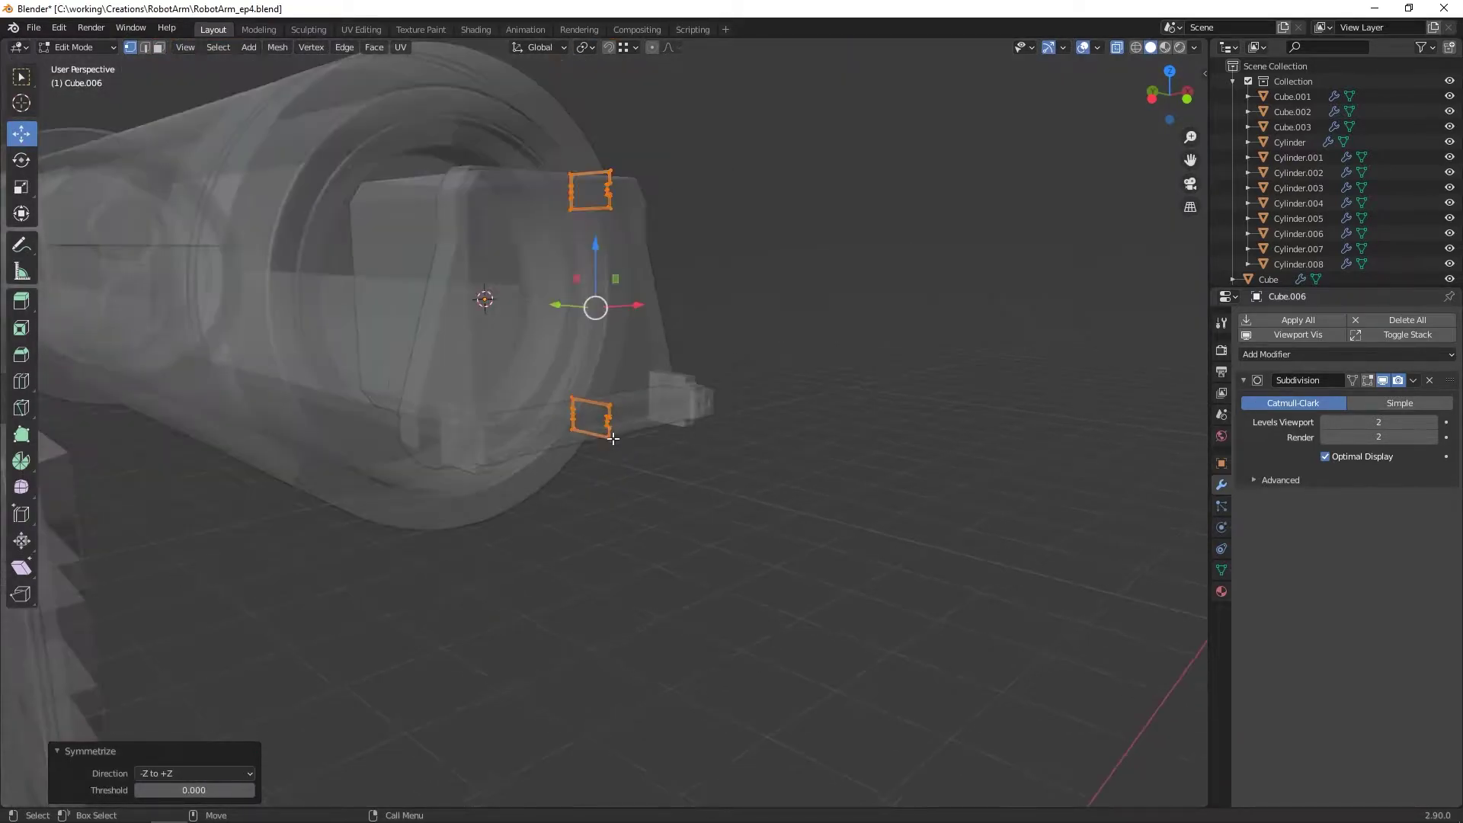
{"action": "key", "text": "ctrl+z"}
Step: Set the strip object's origin to the centre of its geometry
{"action": "scroll", "coordinate": [604, 450], "scroll_direction": "up", "scroll_amount": 7}
{"action": "scroll", "coordinate": [604, 451], "scroll_direction": "down", "scroll_amount": 3}
{"action": "key", "text": "Tab"}
{"action": "right_click", "coordinate": [605, 454]}
{"action": "left_click", "coordinate": [647, 468]}
{"action": "scroll", "coordinate": [625, 470], "scroll_direction": "up", "scroll_amount": 2}
Step: Symmetrize the strip vertically about its new origin so both corners of the notch match
{"action": "key", "text": "F3"}
{"action": "key", "text": "Return"}
{"action": "scroll", "coordinate": [606, 427], "scroll_direction": "up", "scroll_amount": 6}
{"action": "middle_click_drag", "start_coordinate": [843, 392], "coordinate": [774, 383], "text": "shift"}
{"action": "key", "text": "2"}
{"action": "left_click", "coordinate": [737, 368]}
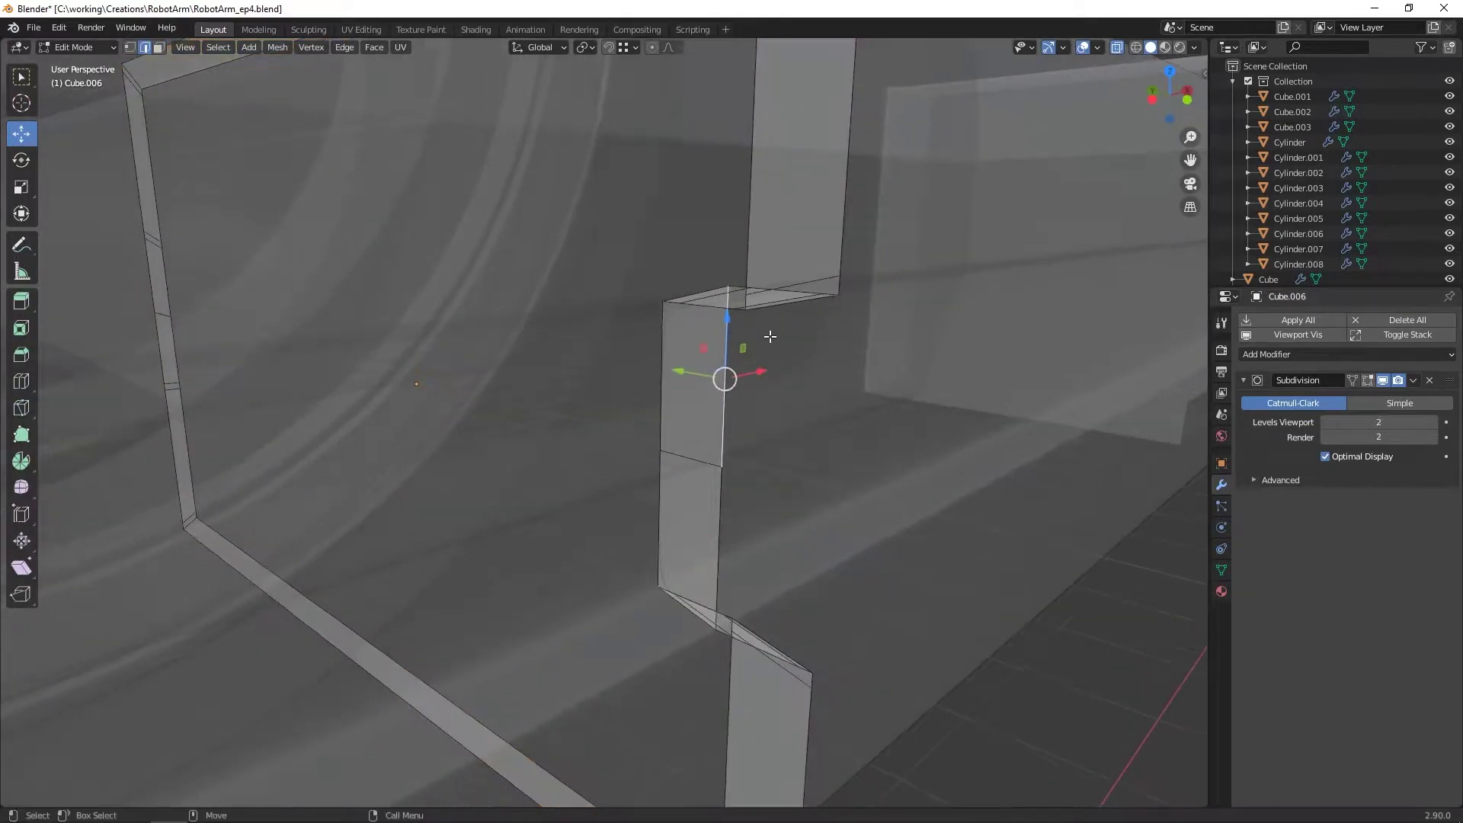
{"action": "key", "text": "3"}
{"action": "key", "text": "F3"}
{"action": "key", "text": "Return"}
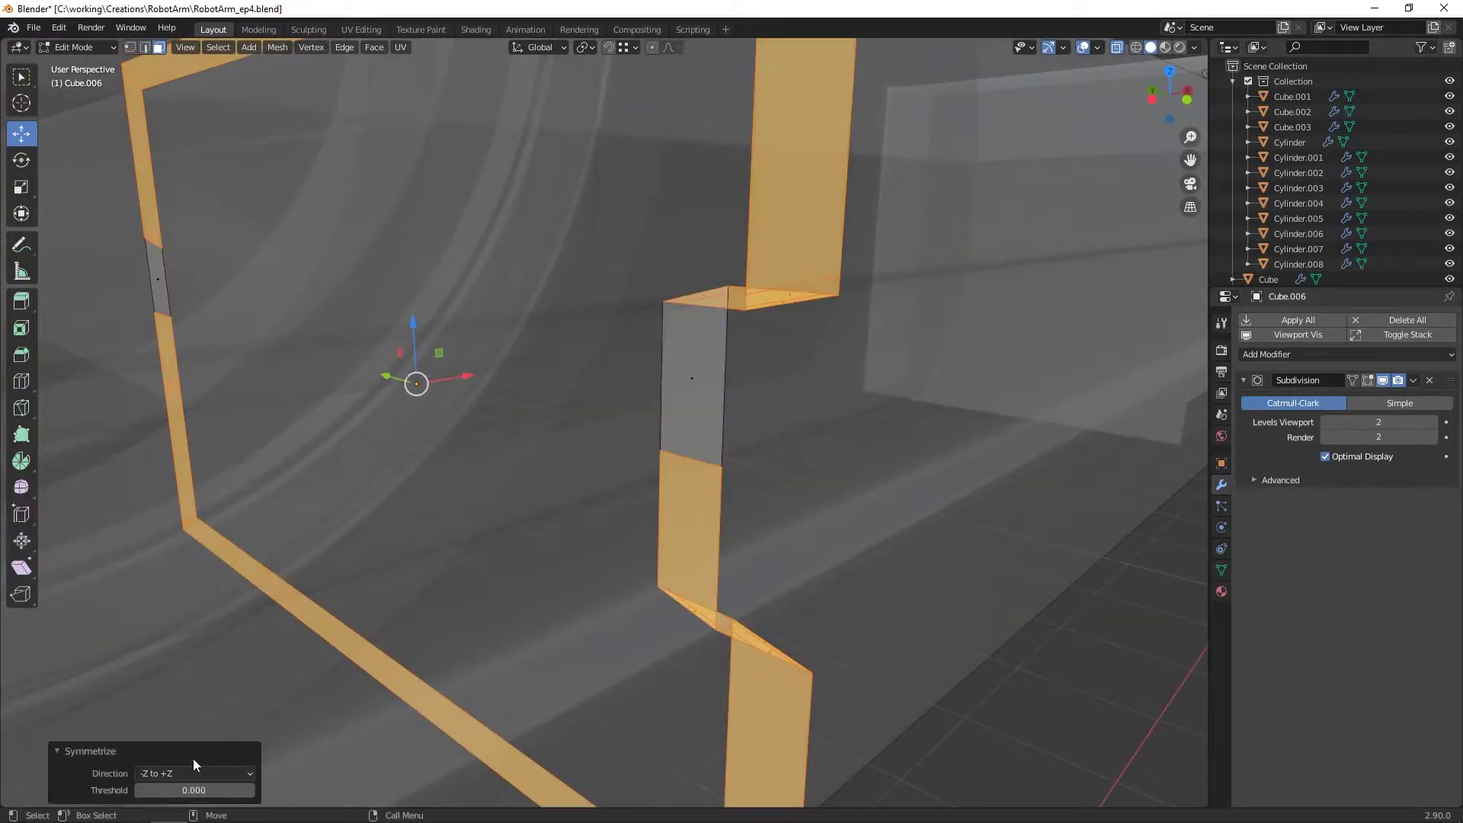
{"action": "middle_click_drag", "start_coordinate": [730, 366], "coordinate": [735, 344]}
{"action": "scroll", "coordinate": [738, 343], "scroll_direction": "up", "scroll_amount": 2}
{"action": "scroll", "coordinate": [735, 341], "scroll_direction": "down", "scroll_amount": 2}
Step: Dissolve the surplus edges across the middle of the strip's two vertical sides
{"action": "key", "text": "2"}
{"action": "left_click", "coordinate": [717, 340]}
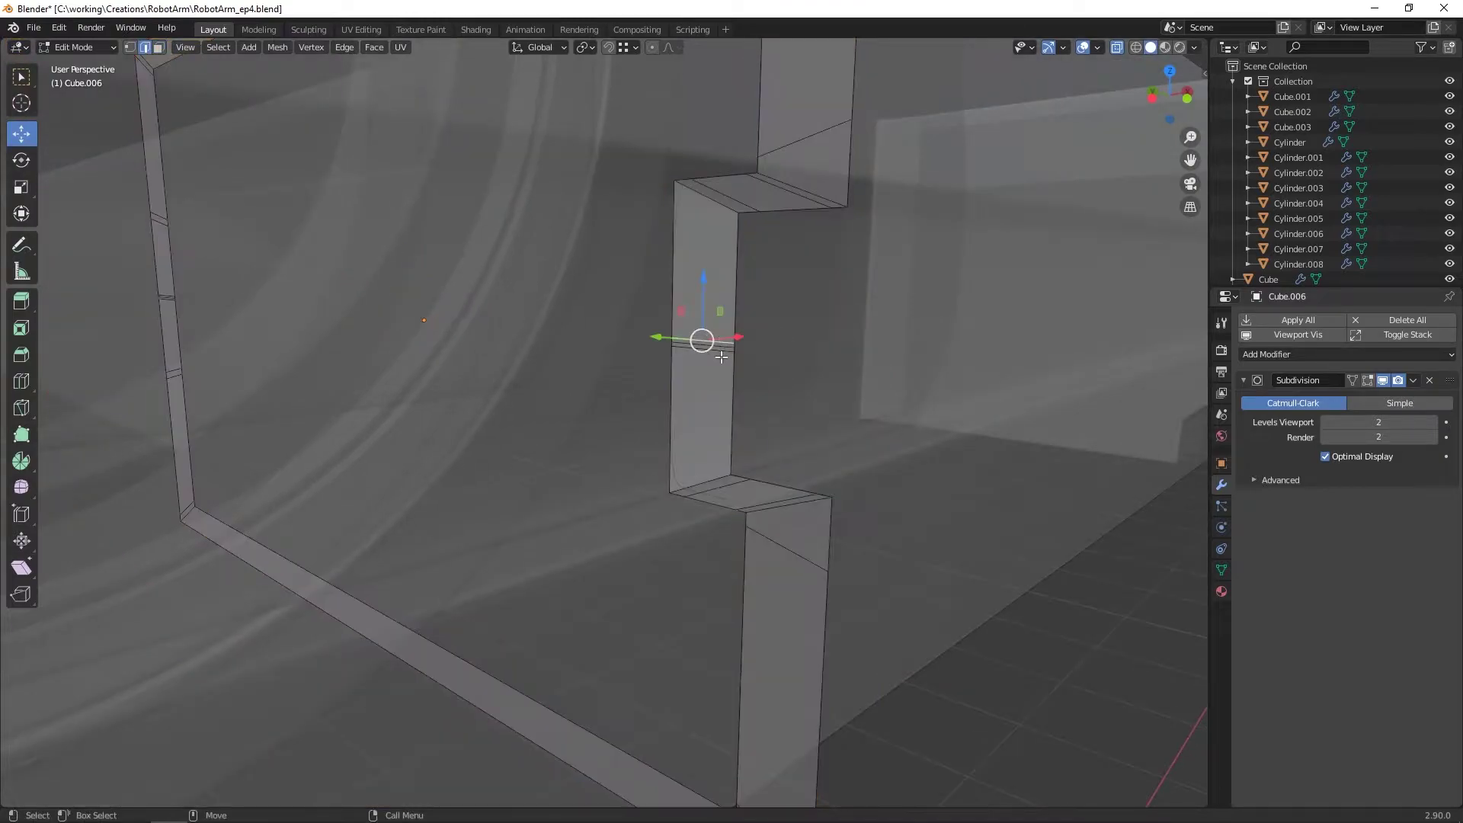
{"action": "left_click", "coordinate": [676, 735]}
{"action": "middle_click_drag", "start_coordinate": [534, 533], "coordinate": [409, 305]}
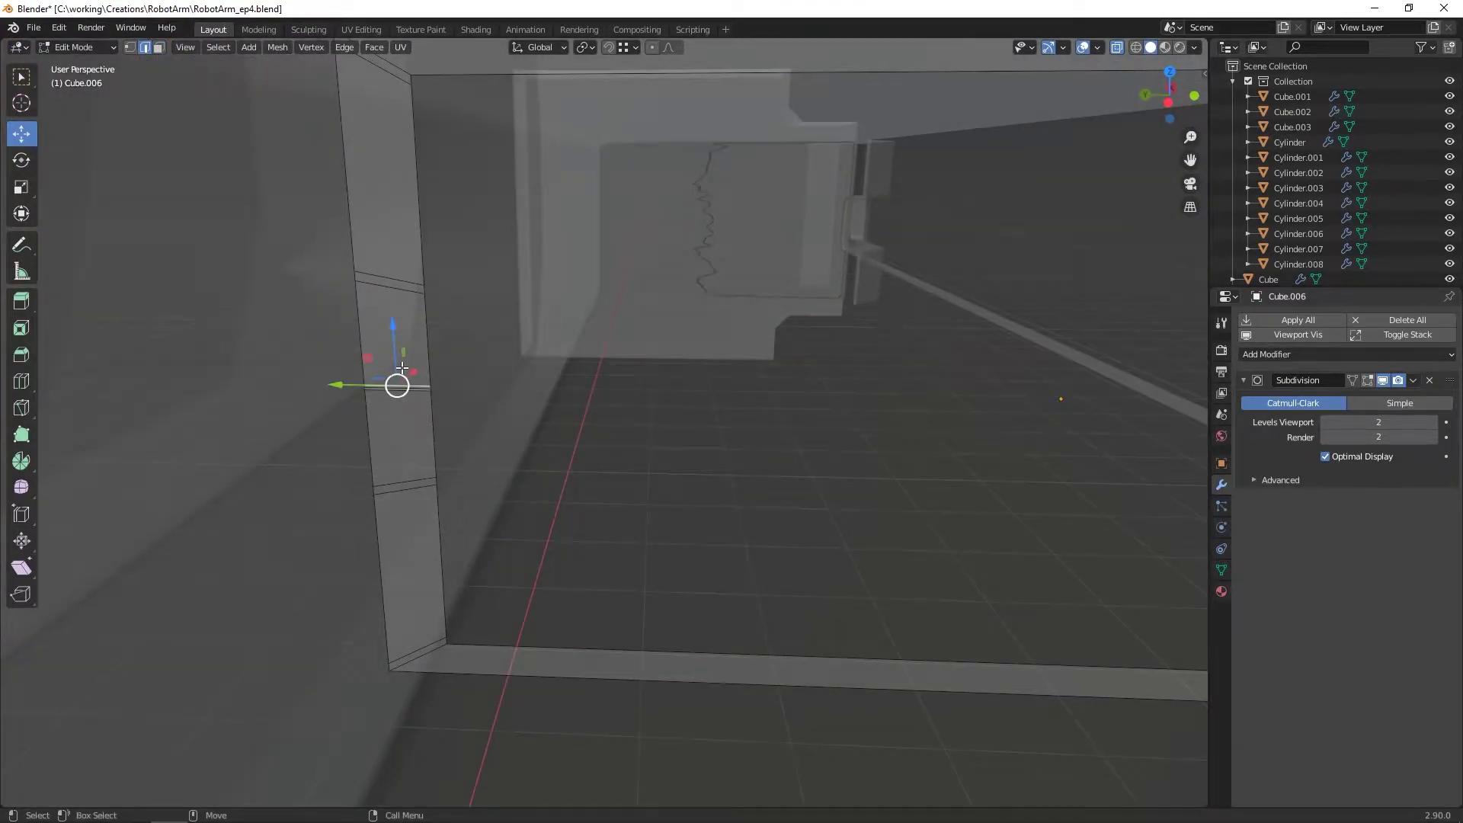
{"action": "right_click", "coordinate": [402, 368]}
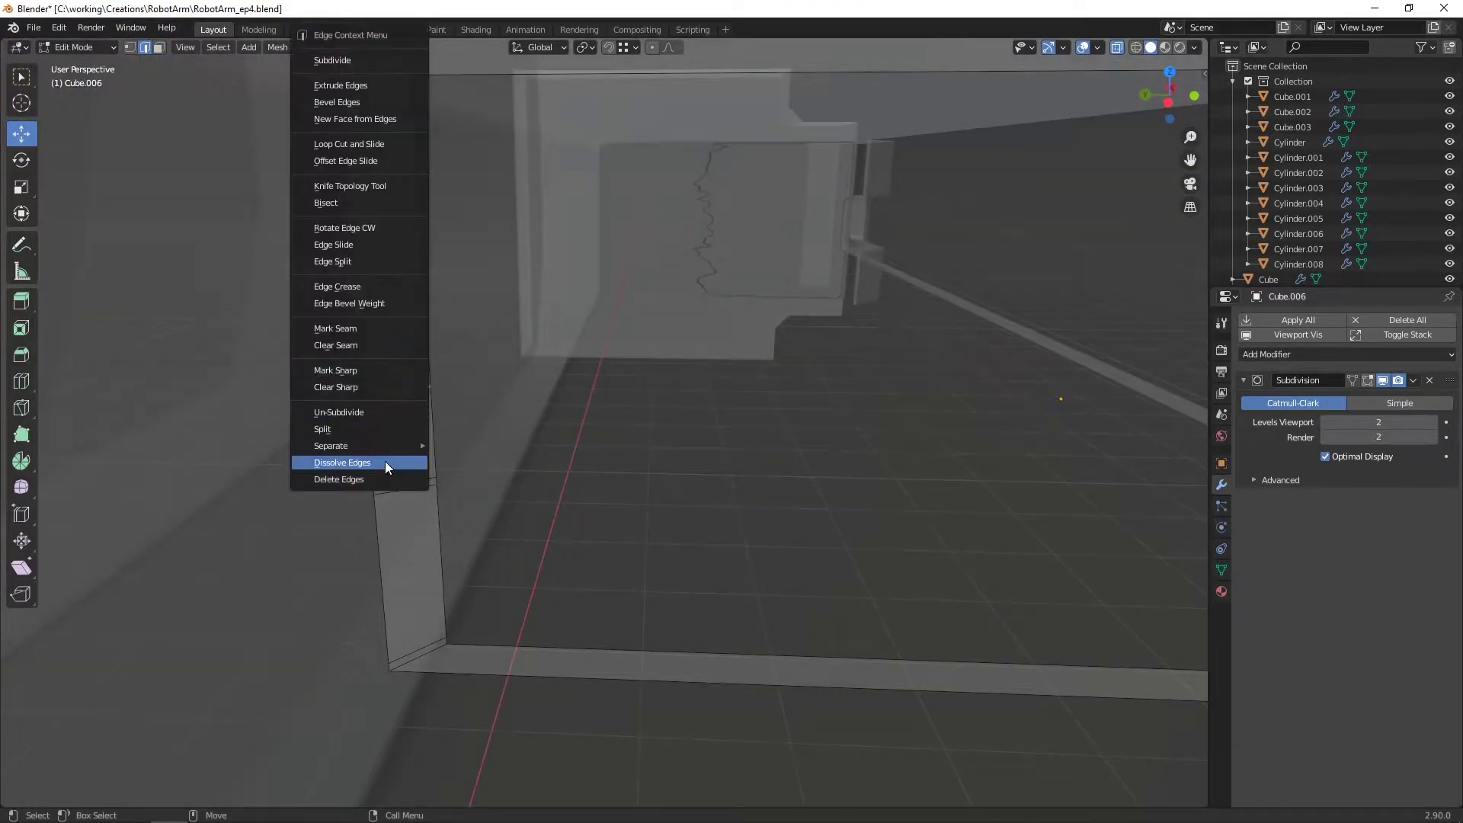
{"action": "left_click", "coordinate": [386, 462]}
Step: Select the entire strip and symmetrize it again after the edge cleanup
{"action": "key", "text": "a"}
{"action": "key", "text": "F3"}
{"action": "key", "text": "Return"}
{"action": "middle_click_drag", "start_coordinate": [493, 424], "coordinate": [408, 419]}
{"action": "key", "text": "Tab"}
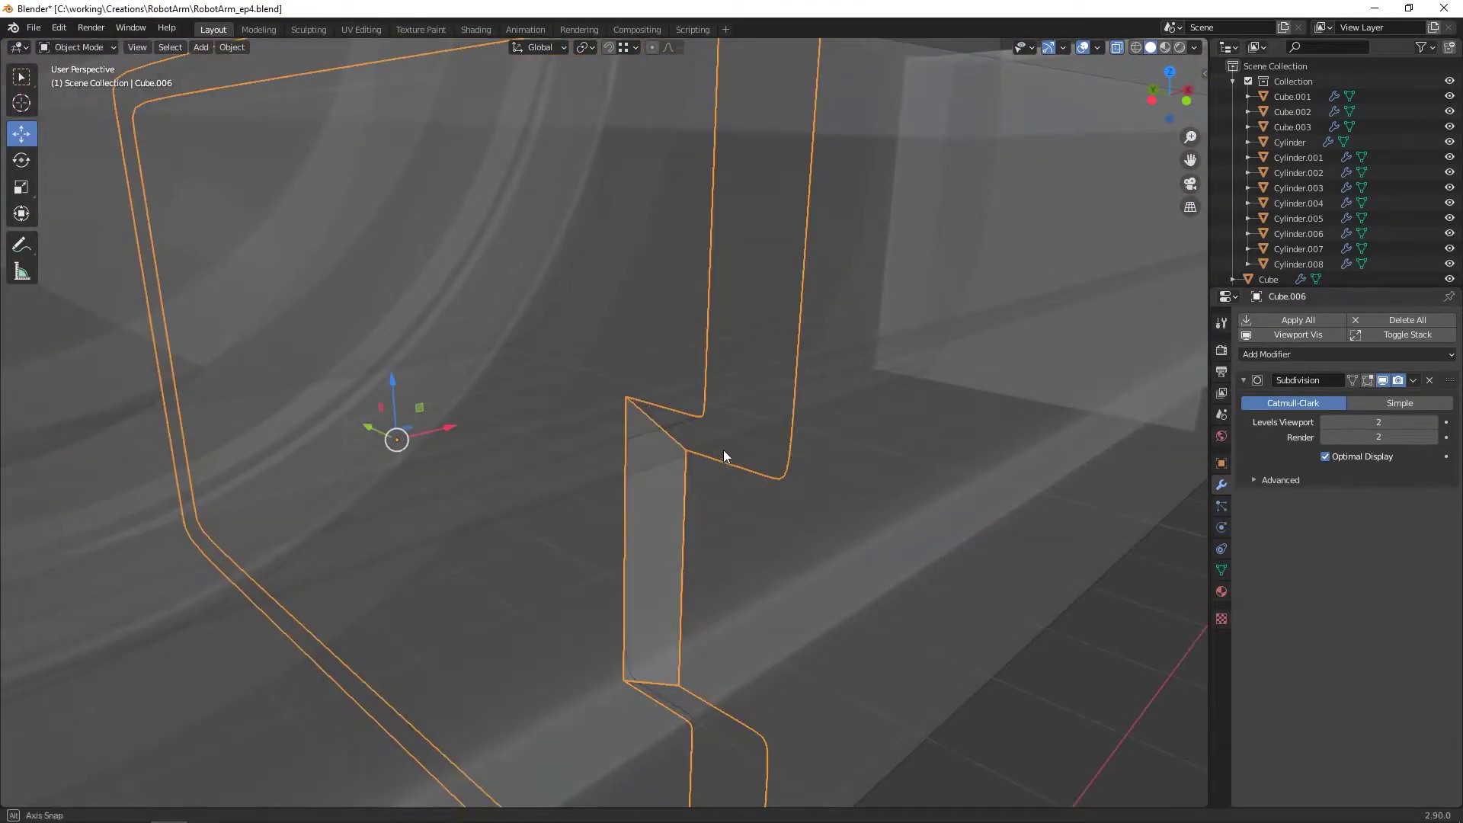
Step: Return to solid display and extrude the whole strip along X to give it depth
{"action": "key", "text": "alt+z"}
{"action": "middle_click_drag", "start_coordinate": [724, 449], "coordinate": [720, 377]}
{"action": "scroll", "coordinate": [720, 377], "scroll_direction": "down", "scroll_amount": 4}
{"action": "key", "text": "Tab"}
{"action": "key", "text": "F3"}
{"action": "key", "text": "Escape"}
{"action": "right_click", "coordinate": [663, 355]}
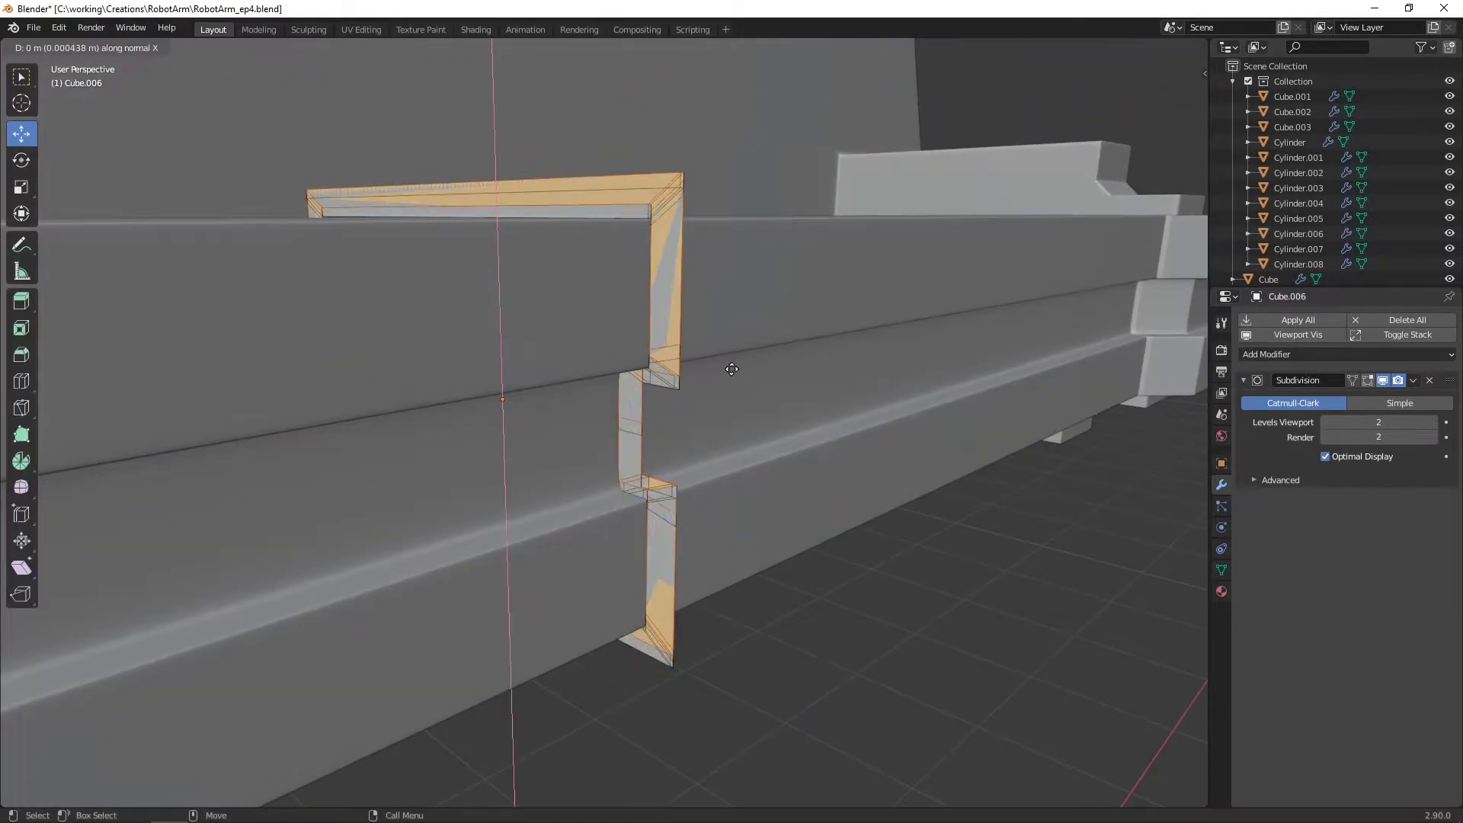
{"action": "left_click", "coordinate": [841, 372]}
Step: Move the extruded end further along X, by about 0.0014 m and another 0.0018 m, to lengthen the bracket
{"action": "middle_click_drag", "start_coordinate": [835, 371], "coordinate": [800, 364]}
{"action": "left_click_drag", "start_coordinate": [713, 380], "coordinate": [726, 376]}
{"action": "middle_click_drag", "start_coordinate": [731, 343], "coordinate": [696, 375]}
{"action": "scroll", "coordinate": [696, 375], "scroll_direction": "down", "scroll_amount": 6}
{"action": "key", "text": "KP_1"}
{"action": "left_click_drag", "start_coordinate": [575, 373], "coordinate": [595, 373]}
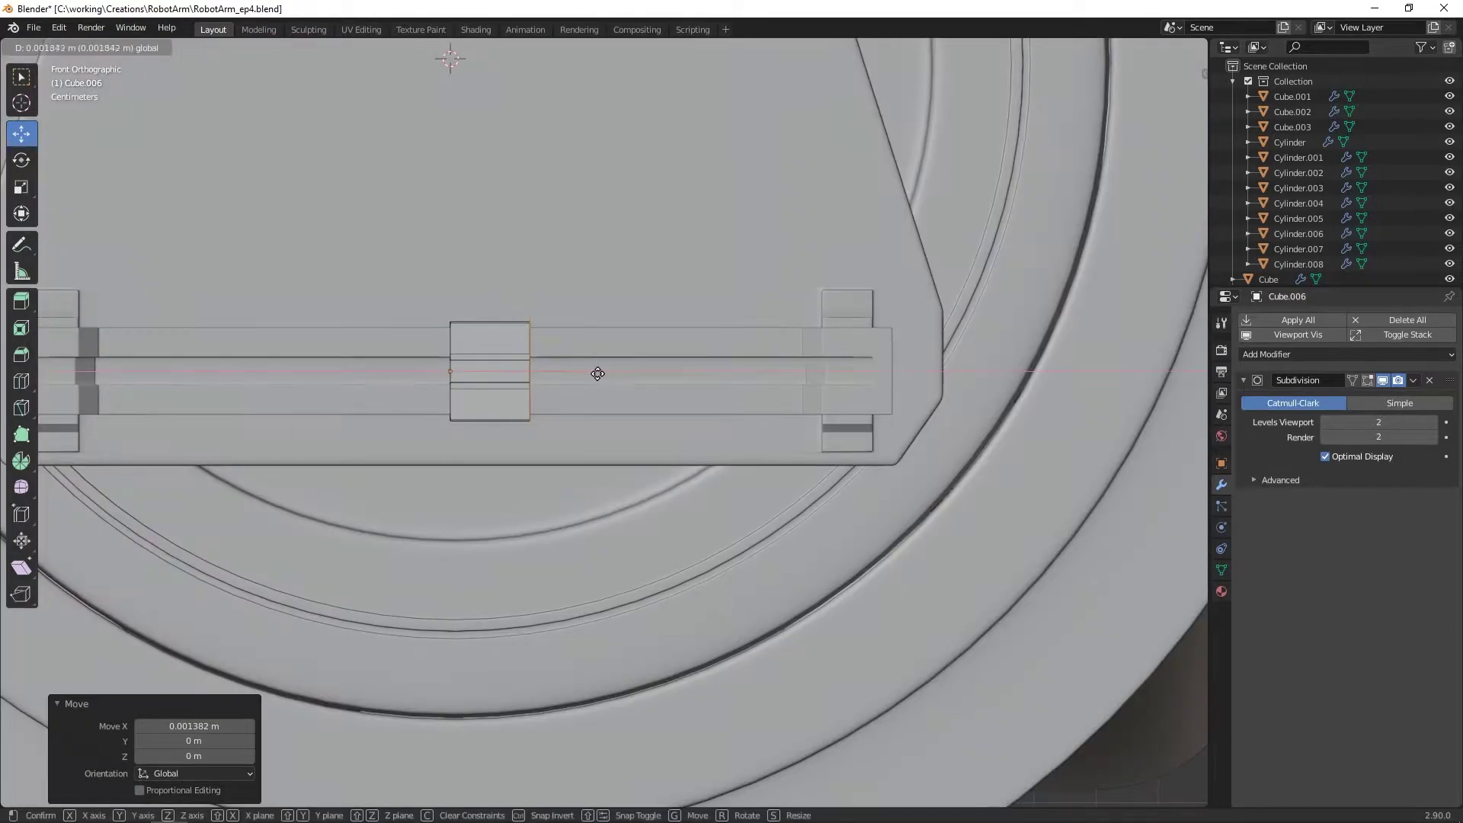
Step: Hide the rail object Cube.005 and select the extruded bracket
{"action": "mouse_move", "coordinate": [594, 376]}
{"action": "middle_mouse_down"}
{"action": "mouse_move", "coordinate": [751, 327]}
{"action": "mouse_move", "coordinate": [792, 335]}
{"action": "middle_mouse_up"}
{"action": "key", "text": "Tab"}
{"action": "key", "text": "z"}
{"action": "mouse_move", "coordinate": [941, 359]}
{"action": "middle_mouse_down"}
{"action": "mouse_move", "coordinate": [954, 359]}
{"action": "mouse_move", "coordinate": [896, 367]}
{"action": "middle_mouse_up"}
{"action": "key", "text": "Escape"}
{"action": "left_click", "coordinate": [884, 357]}
{"action": "scroll", "coordinate": [1382, 235], "scroll_direction": "down", "scroll_amount": 2}
{"action": "left_click", "coordinate": [1449, 256]}
{"action": "scroll", "coordinate": [854, 297], "scroll_direction": "up", "scroll_amount": 2}
{"action": "left_click", "coordinate": [717, 287]}
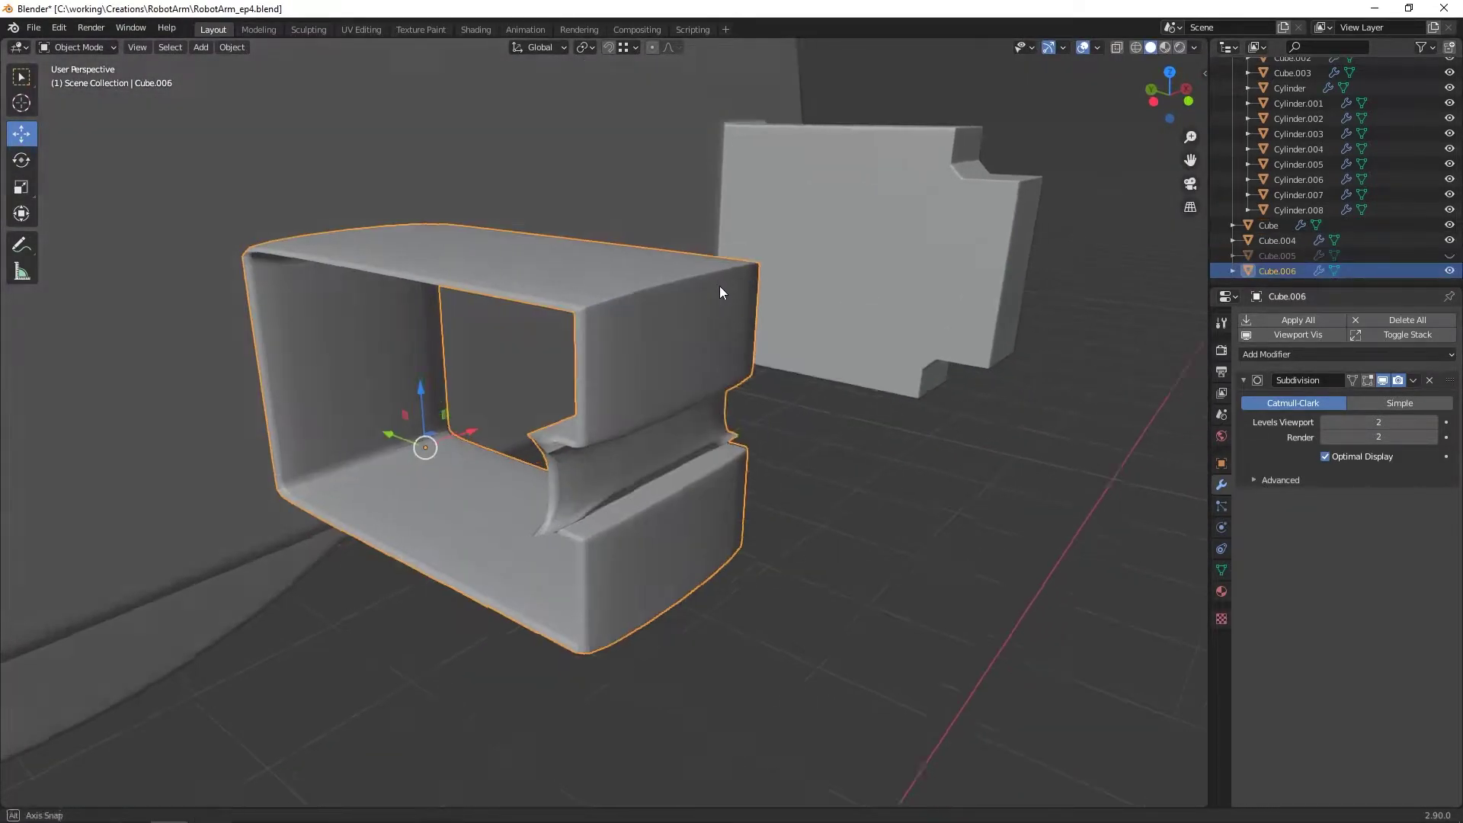
Step: Add supporting loop cuts near the ends of the bracket, sliding the front one to a factor of about 0.967
{"action": "key", "text": "Tab"}
{"action": "middle_click_drag", "start_coordinate": [684, 290], "coordinate": [676, 296]}
{"action": "right_click", "coordinate": [676, 296]}
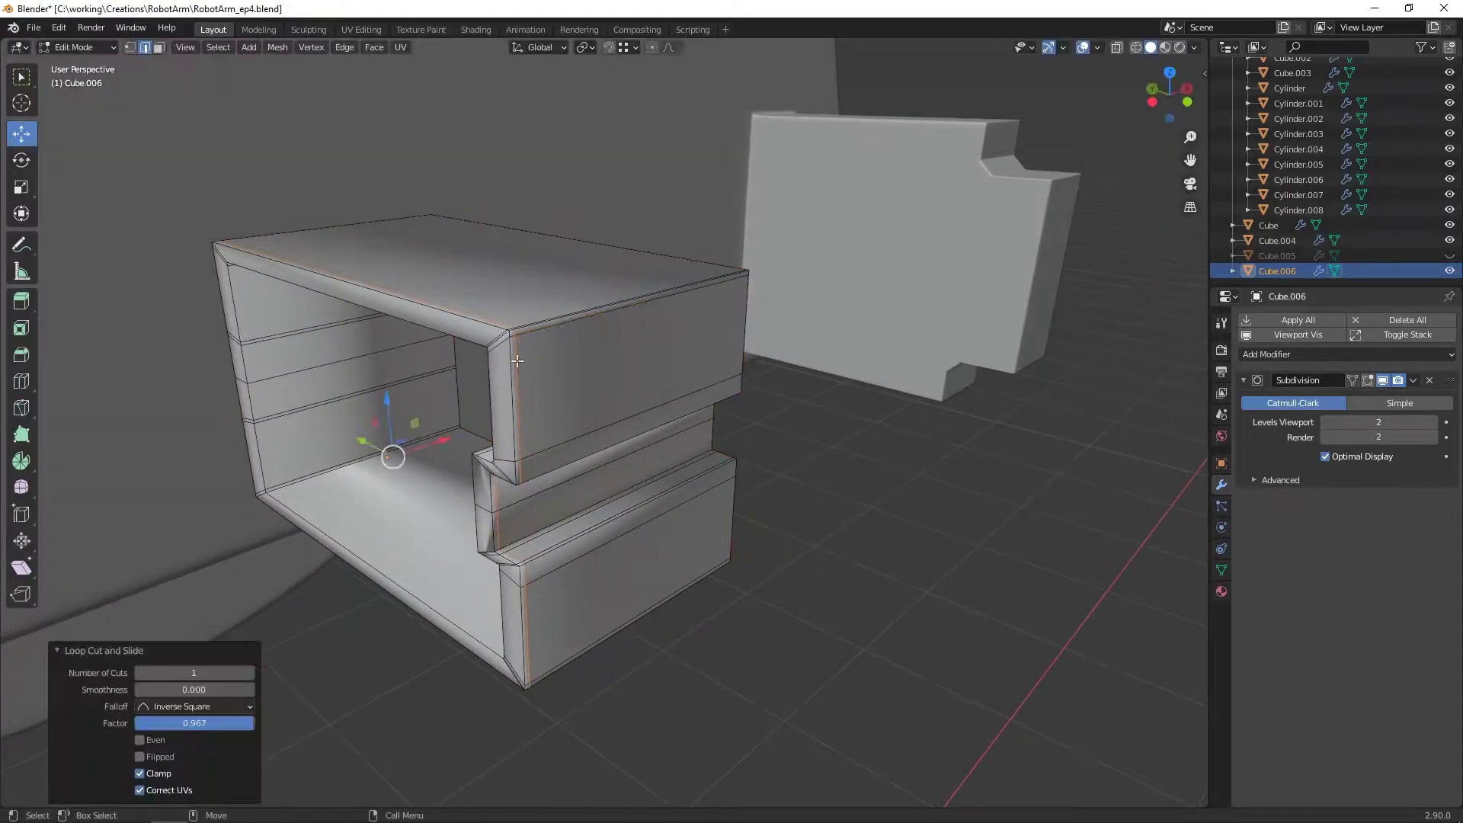
{"action": "left_click", "coordinate": [782, 308]}
{"action": "scroll", "coordinate": [777, 308], "scroll_direction": "up", "scroll_amount": 2}
{"action": "middle_click_drag", "start_coordinate": [777, 308], "coordinate": [749, 291]}
{"action": "left_click", "coordinate": [646, 300]}
Step: Recalculate the normals of the whole bracket mesh to face outside
{"action": "key", "text": "Tab"}
{"action": "key", "text": "Tab"}
{"action": "key", "text": "a"}
{"action": "key", "text": "F3"}
{"action": "type", "text": "re"}
{"action": "left_click", "coordinate": [838, 362]}
{"action": "key", "text": "Tab"}
{"action": "middle_click_drag", "start_coordinate": [829, 345], "coordinate": [797, 374]}
{"action": "key", "text": "Tab"}
Step: Try to add a loop cut around the bracket's front rim and to inset the rim faces
{"action": "middle_click_drag", "start_coordinate": [936, 340], "coordinate": [759, 300]}
{"action": "left_click", "coordinate": [845, 250]}
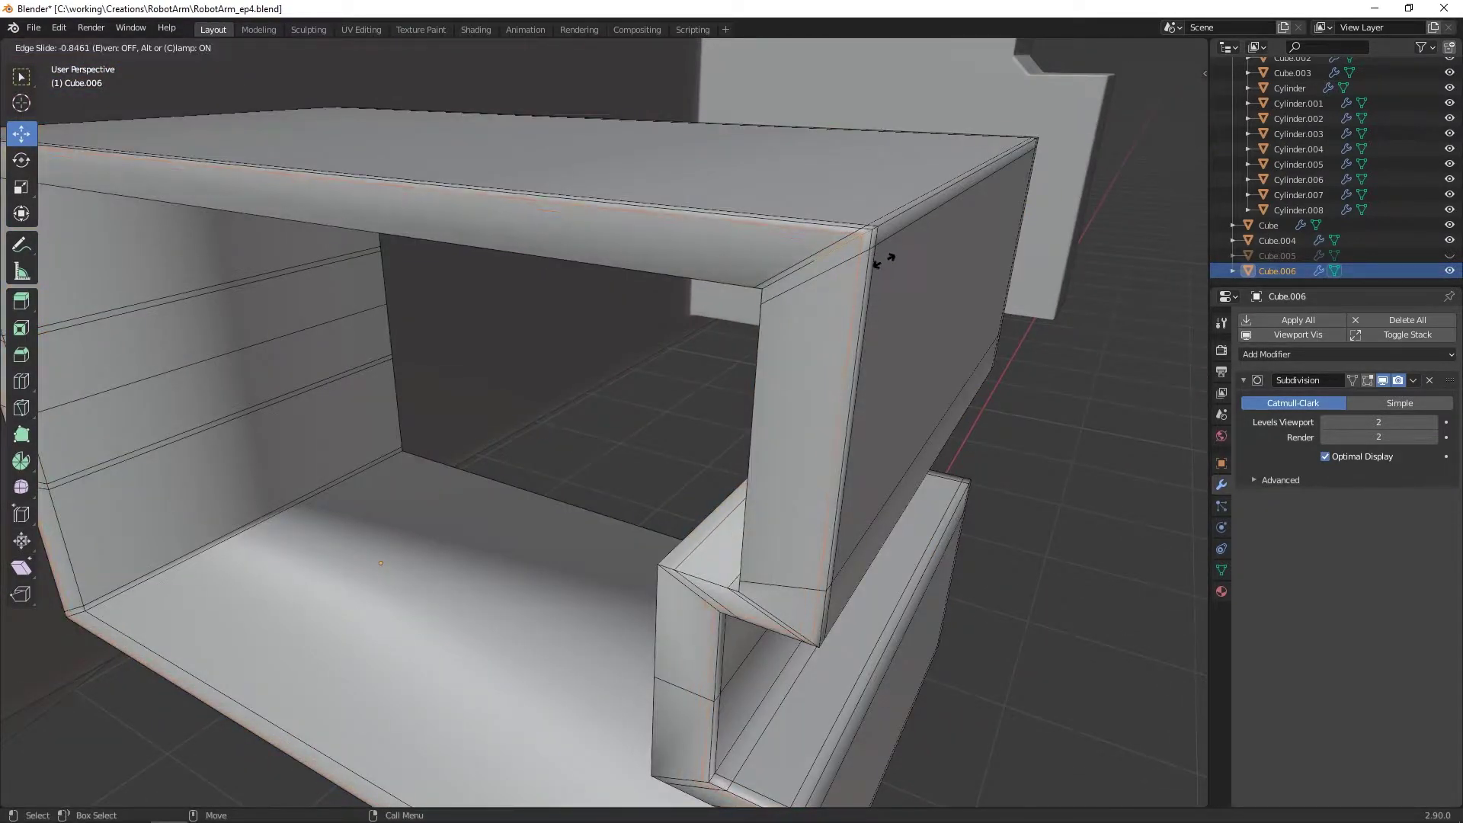
{"action": "right_click", "coordinate": [884, 261]}
{"action": "key", "text": "ctrl+z"}
{"action": "left_click", "coordinate": [834, 268], "text": "alt"}
{"action": "right_click", "coordinate": [834, 268]}
{"action": "left_click", "coordinate": [814, 350]}
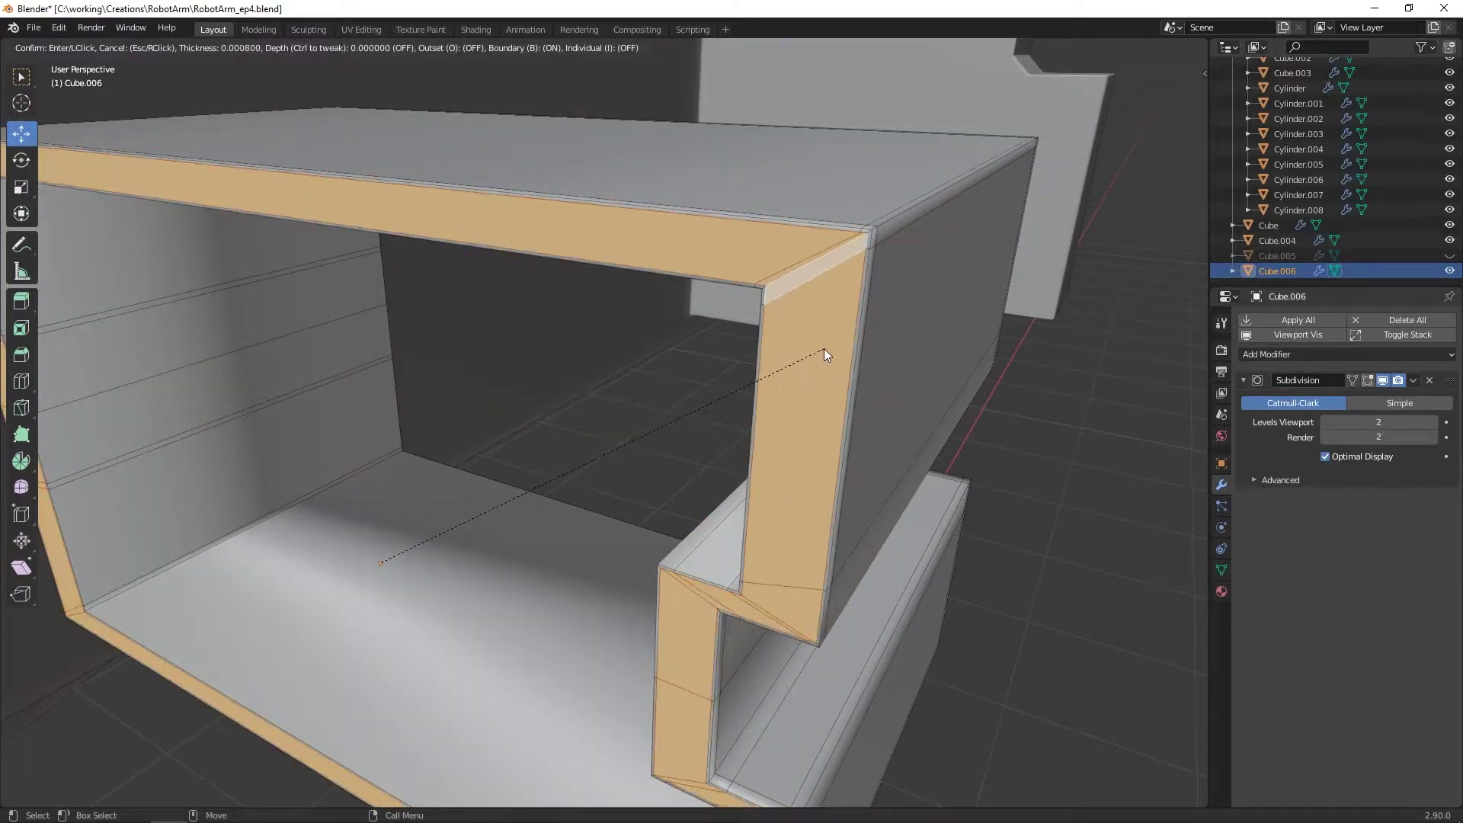
{"action": "right_click", "coordinate": [822, 349]}
{"action": "left_click", "coordinate": [821, 349]}
{"action": "key", "text": "a"}
Step: Add loop cuts around the front rim near its outer and inner edges, sliding the first to about -0.861
{"action": "middle_click_drag", "start_coordinate": [830, 276], "coordinate": [864, 287]}
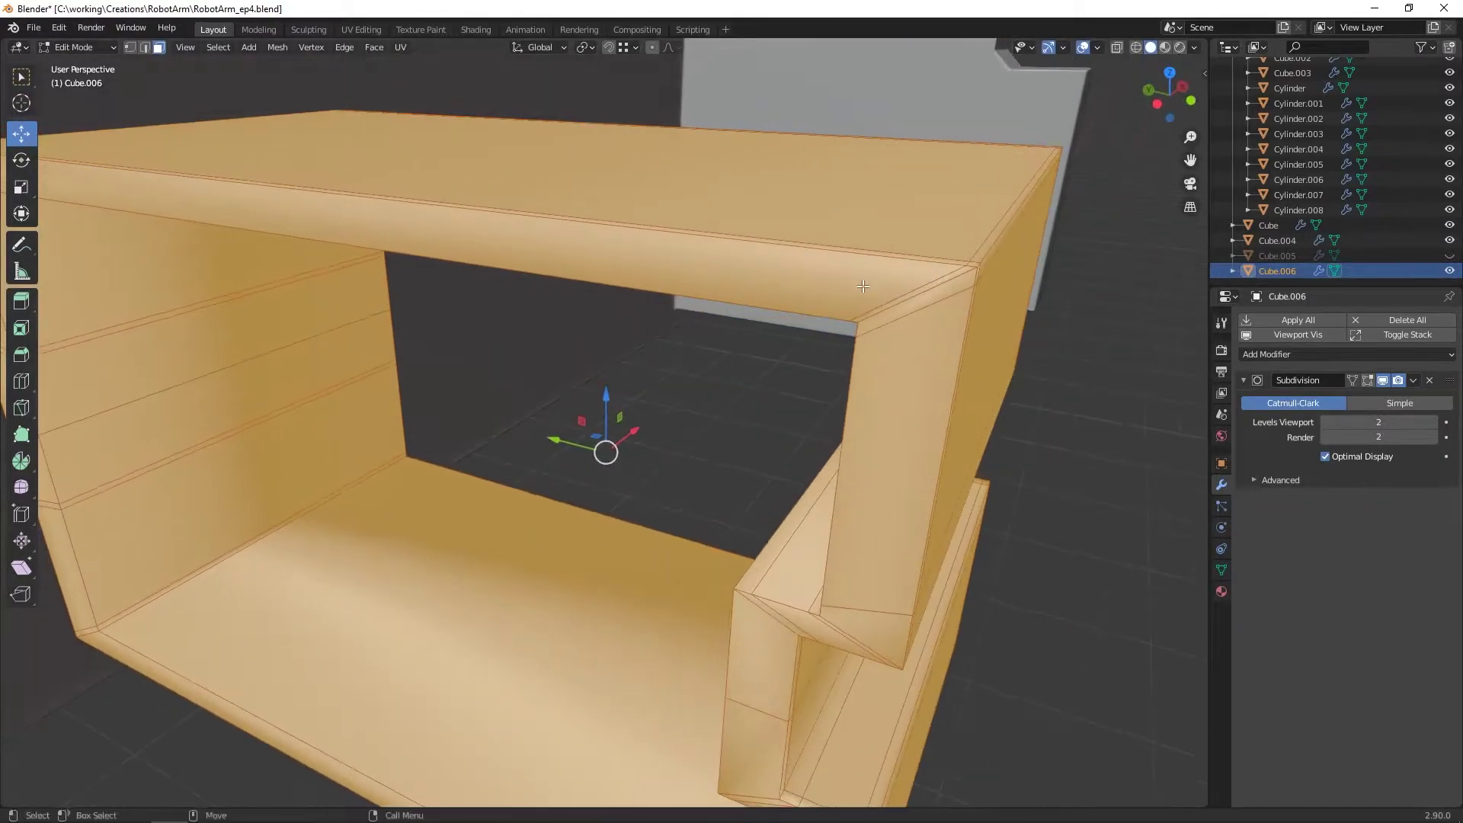
{"action": "key", "text": "2"}
{"action": "right_click", "coordinate": [862, 286]}
{"action": "left_click", "coordinate": [933, 323]}
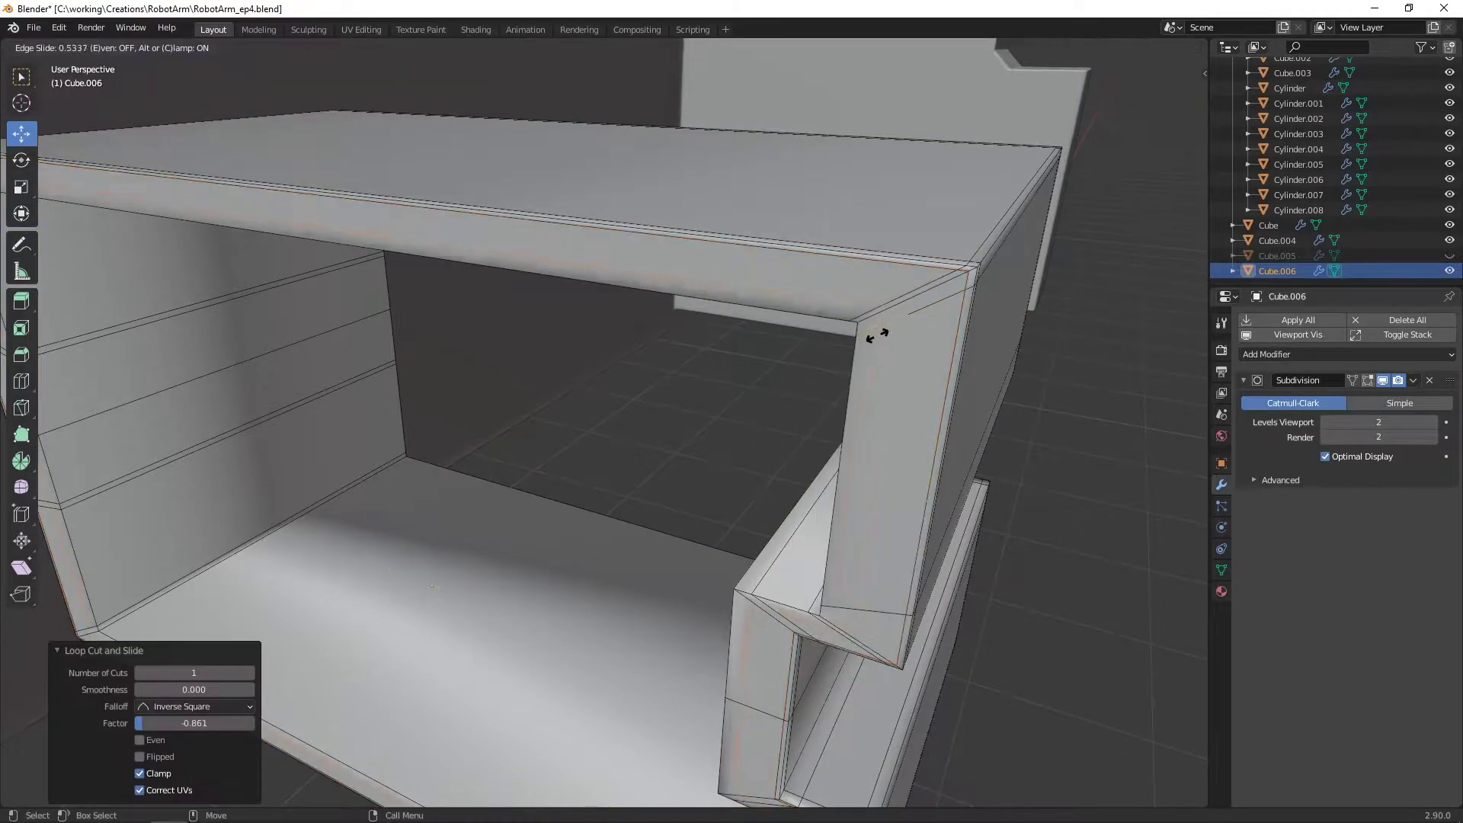
{"action": "scroll", "coordinate": [861, 342], "scroll_direction": "down", "scroll_amount": 4}
{"action": "middle_click_drag", "start_coordinate": [861, 342], "coordinate": [839, 305]}
{"action": "key", "text": "Tab"}
Step: Symmetrize the whole bracket mesh in the +X to -X direction
{"action": "key", "text": "Tab"}
{"action": "key", "text": "a"}
{"action": "key", "text": "F3"}
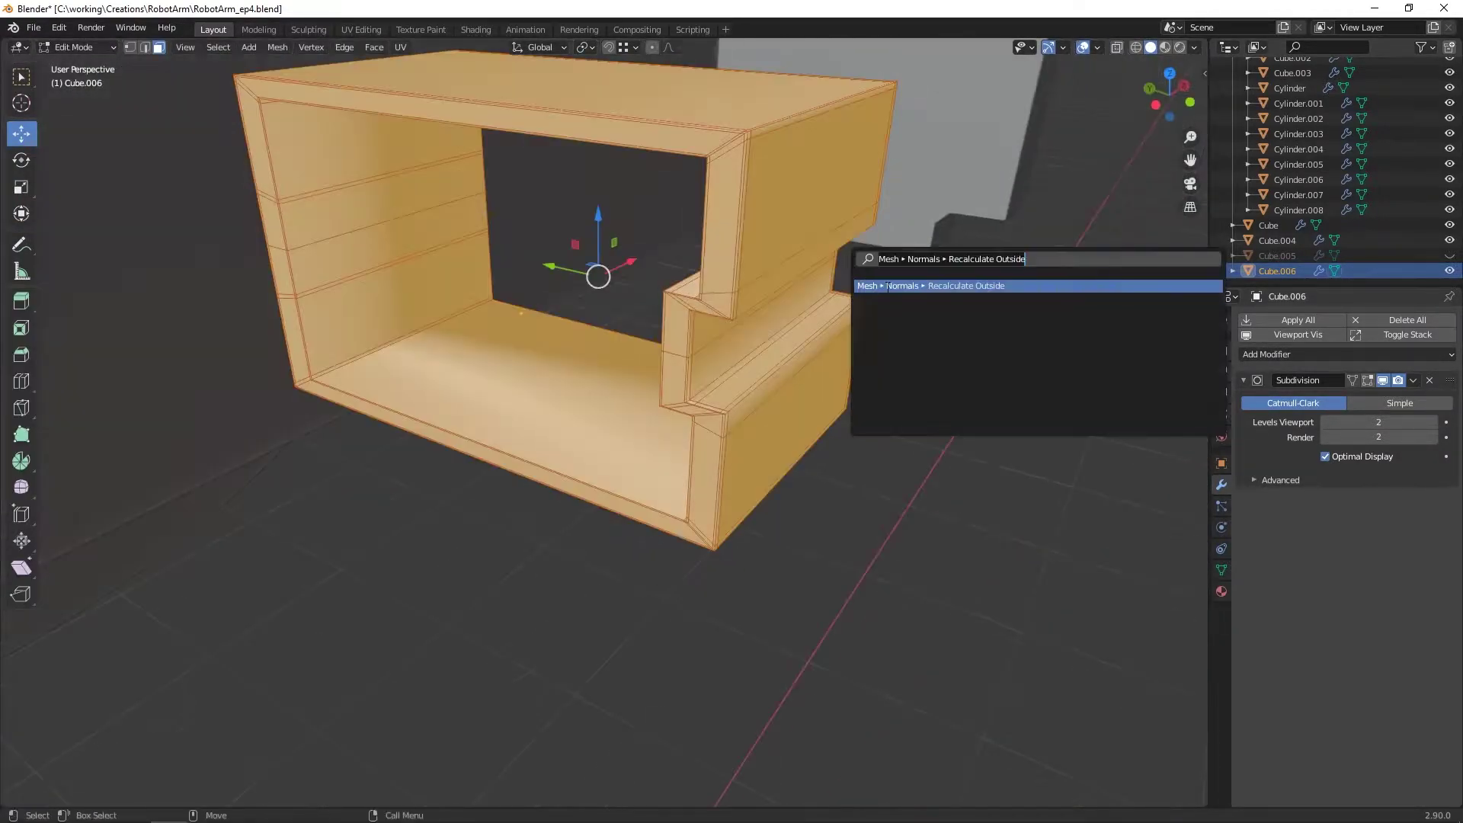
{"action": "left_click", "coordinate": [915, 300]}
{"action": "left_click", "coordinate": [196, 772]}
{"action": "left_click", "coordinate": [197, 729]}
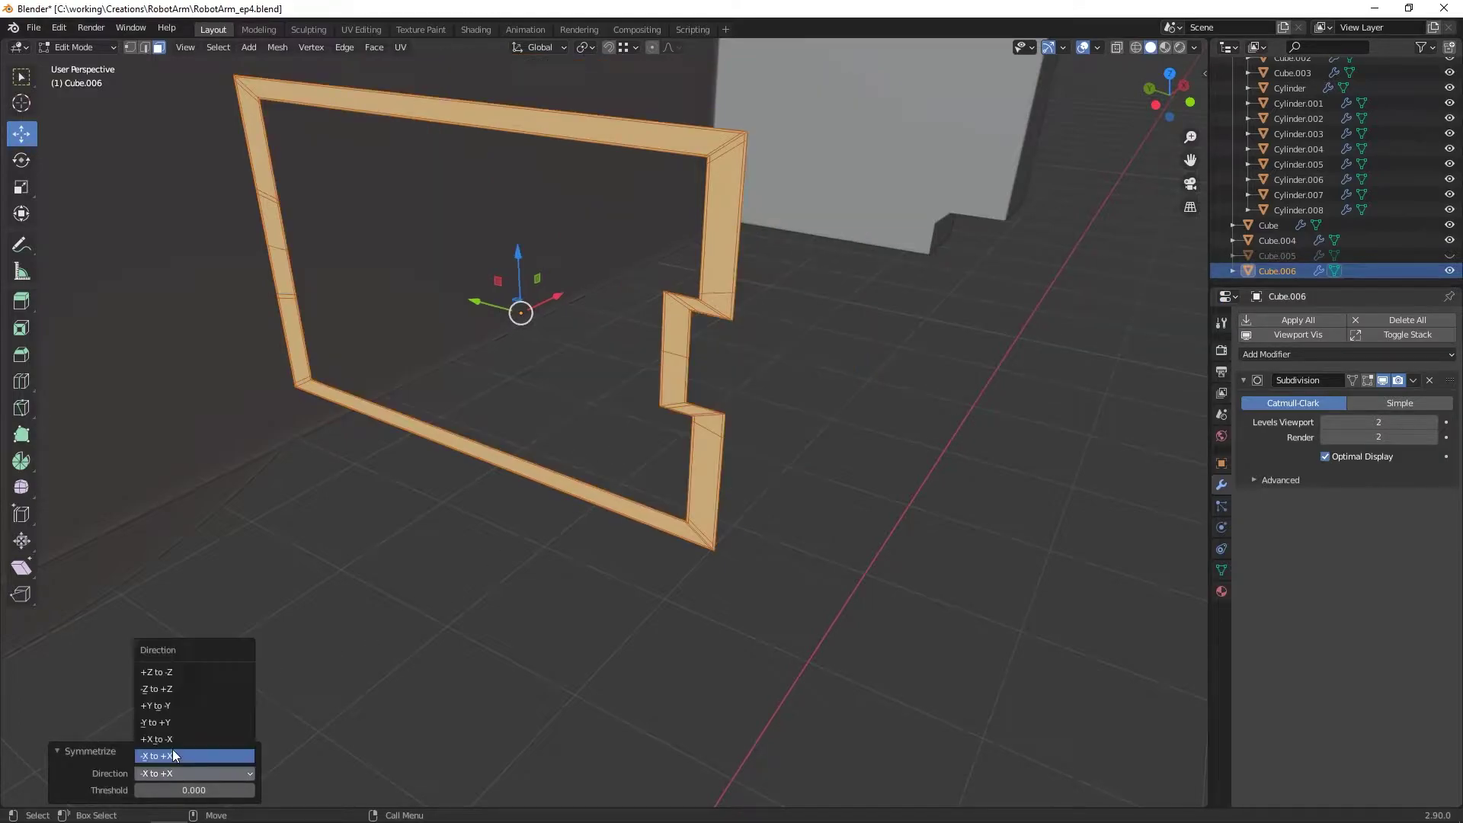
{"action": "left_click", "coordinate": [162, 739]}
Step: Add a supporting loop cut around the bracket close to its end
{"action": "middle_click_drag", "start_coordinate": [876, 305], "coordinate": [670, 293]}
{"action": "key", "text": "ctrl+r"}
{"action": "left_click", "coordinate": [550, 227]}
{"action": "middle_click_drag", "start_coordinate": [575, 259], "coordinate": [625, 307]}
Step: Select the whole bracket mesh and repeat the symmetrize with the added loop cut
{"action": "key", "text": "a"}
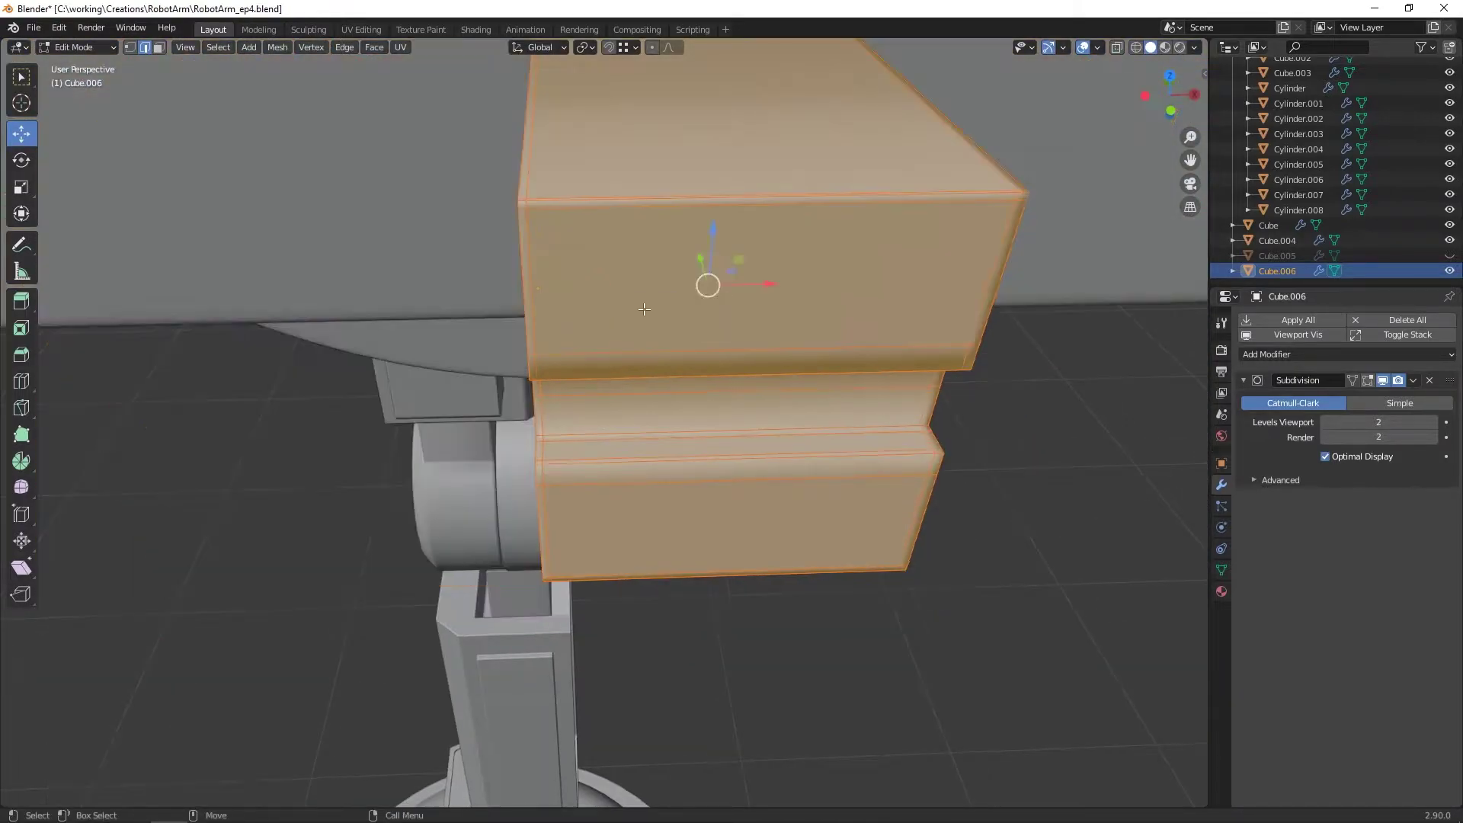
{"action": "left_click", "coordinate": [755, 284]}
{"action": "key", "text": "F3"}
{"action": "key", "text": "Return"}
{"action": "key", "text": "Tab"}
{"action": "middle_click_drag", "start_coordinate": [865, 297], "coordinate": [558, 303]}
Step: Scale the selected edges at the corner of the bracket's notch along Y by about 1.15
{"action": "key", "text": "Tab"}
{"action": "scroll", "coordinate": [640, 270], "scroll_direction": "up", "scroll_amount": 2}
{"action": "left_click", "coordinate": [543, 296]}
{"action": "scroll", "coordinate": [553, 305], "scroll_direction": "down", "scroll_amount": 1}
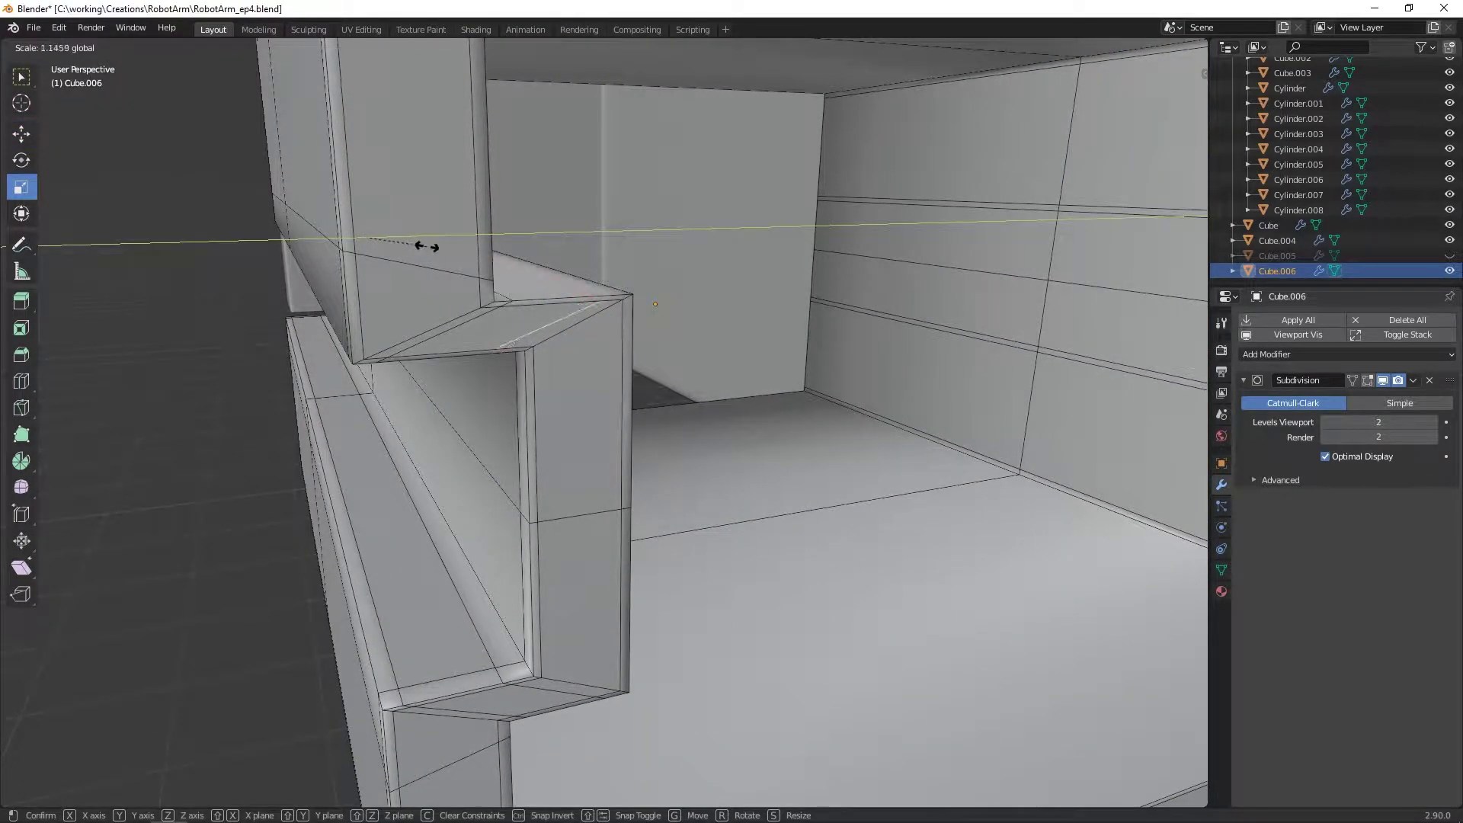
{"action": "key", "text": "Tab"}
{"action": "key", "text": "Tab"}
{"action": "key", "text": "3"}
{"action": "middle_click_drag", "start_coordinate": [507, 313], "coordinate": [519, 294]}
{"action": "right_click", "coordinate": [519, 294]}
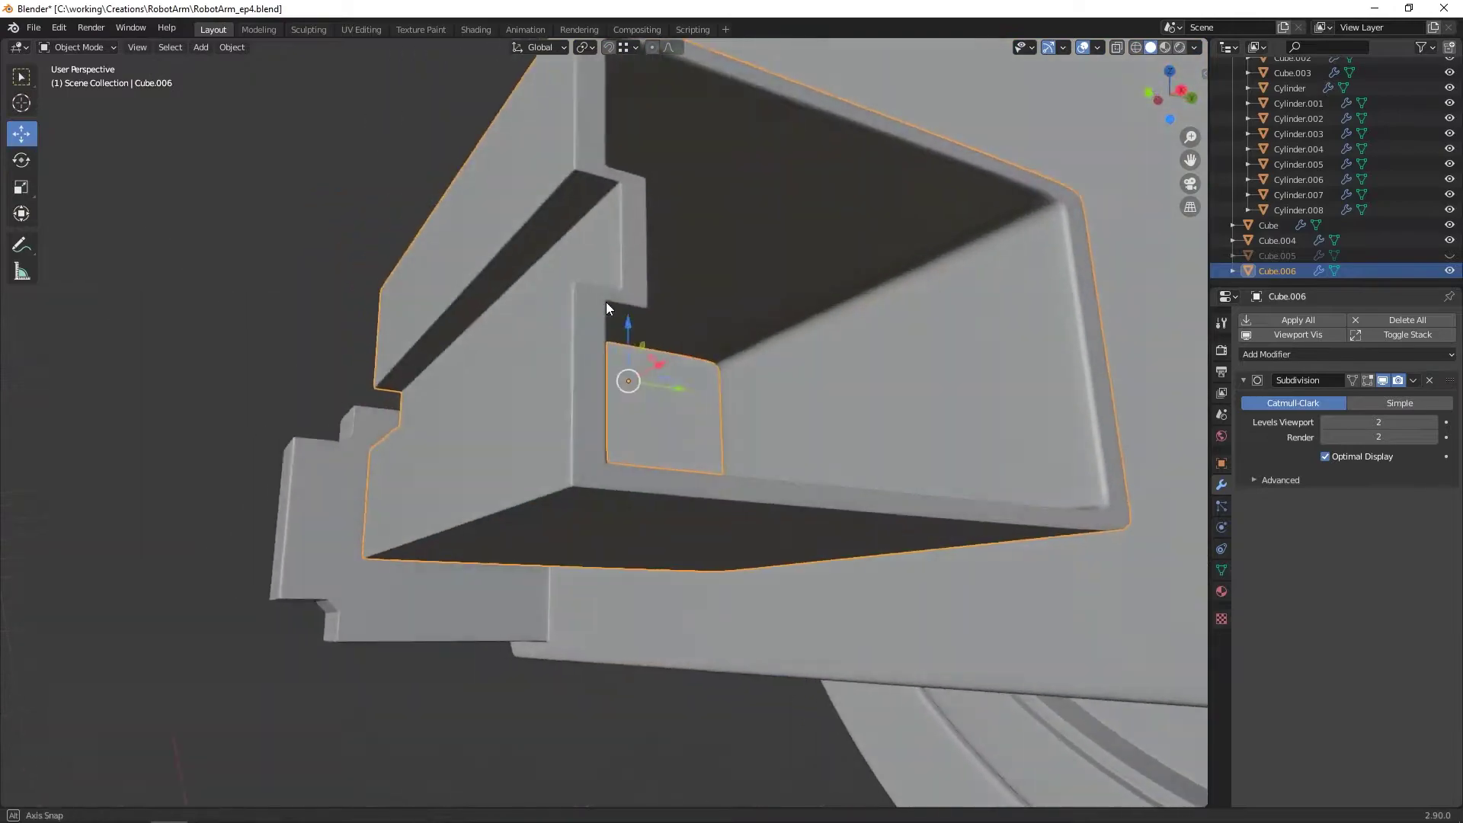
Step: Add a supporting loop cut along the bracket, slid close to its upper edge with a factor of about -0.98
{"action": "right_click", "coordinate": [690, 279]}
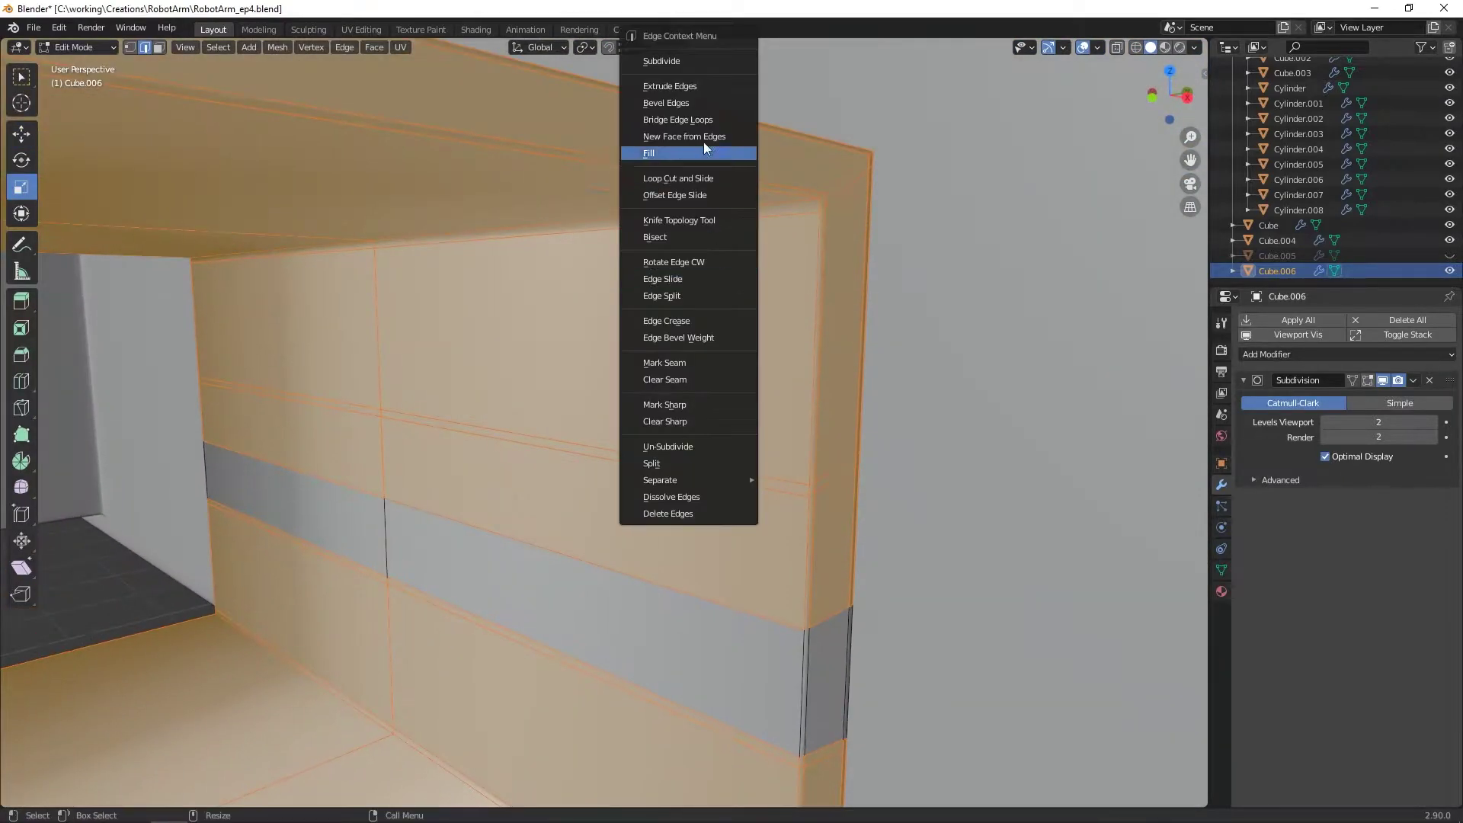
{"action": "left_click", "coordinate": [680, 214]}
{"action": "scroll", "coordinate": [880, 233], "scroll_direction": "down", "scroll_amount": 3}
{"action": "middle_click_drag", "start_coordinate": [880, 232], "coordinate": [738, 298]}
{"action": "scroll", "coordinate": [892, 248], "scroll_direction": "up", "scroll_amount": 3}
{"action": "key", "text": "ctrl+r"}
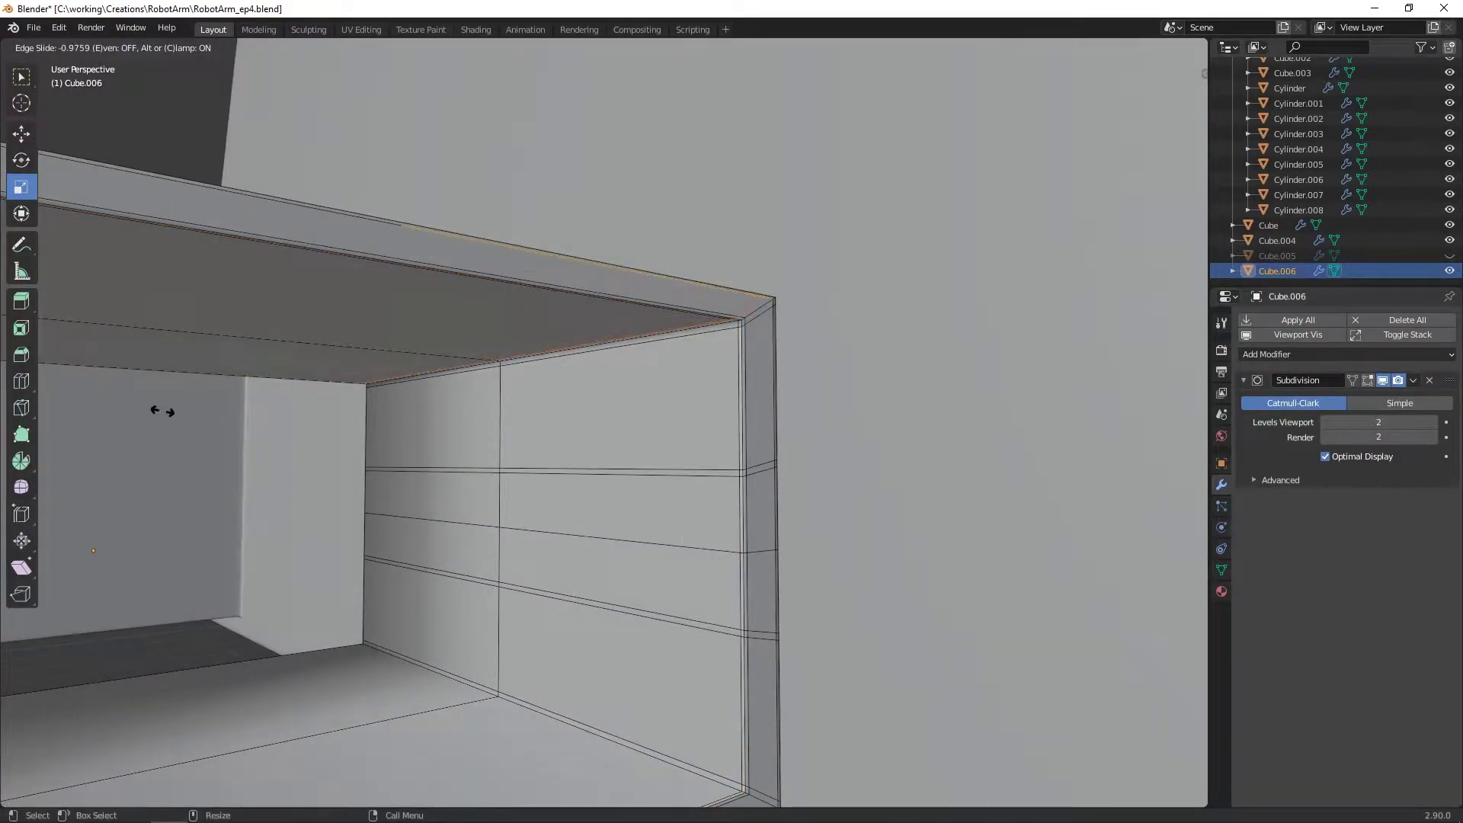
{"action": "left_click", "coordinate": [162, 411]}
Step: Select the whole bracket mesh and symmetrize it in the +Z to -Z direction
{"action": "key", "text": "a"}
{"action": "middle_click_drag", "start_coordinate": [162, 412], "coordinate": [577, 185]}
{"action": "key", "text": "Tab"}
{"action": "key", "text": "Tab"}
{"action": "left_click", "coordinate": [577, 185], "text": "alt"}
{"action": "right_click", "coordinate": [610, 196]}
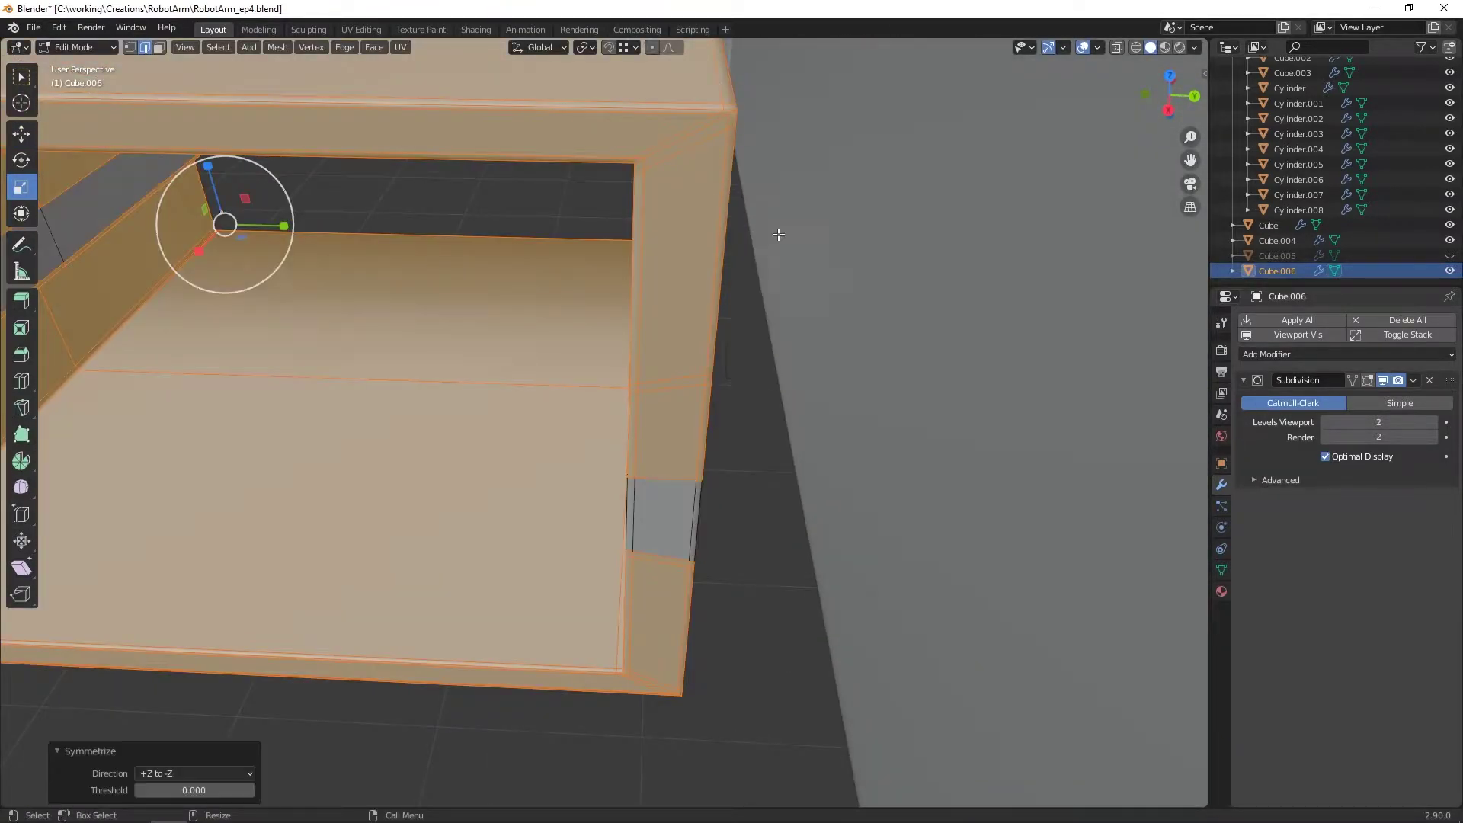
Step: Dissolve the extra edge loops across the bracket's inner side wall and along its upper front edge
{"action": "left_click_drag", "start_coordinate": [777, 236], "coordinate": [843, 242], "text": "alt"}
{"action": "double_click", "coordinate": [775, 279]}
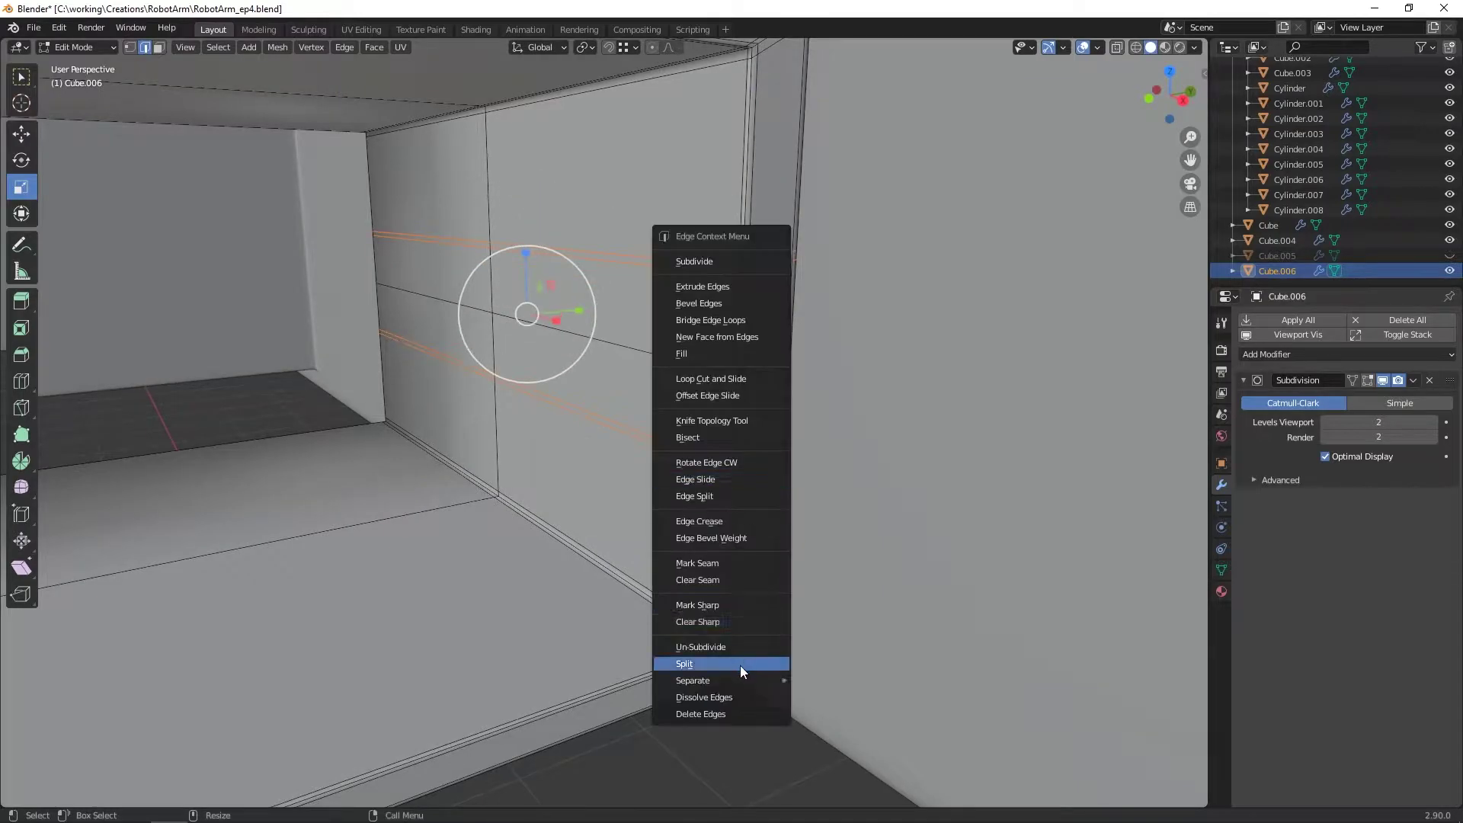
{"action": "left_click", "coordinate": [743, 696]}
{"action": "scroll", "coordinate": [564, 491], "scroll_direction": "down", "scroll_amount": 5}
{"action": "middle_click_drag", "start_coordinate": [563, 491], "coordinate": [610, 476]}
{"action": "scroll", "coordinate": [602, 458], "scroll_direction": "up", "scroll_amount": 4}
{"action": "left_click", "coordinate": [572, 388], "text": "alt"}
{"action": "right_click", "coordinate": [573, 398]}
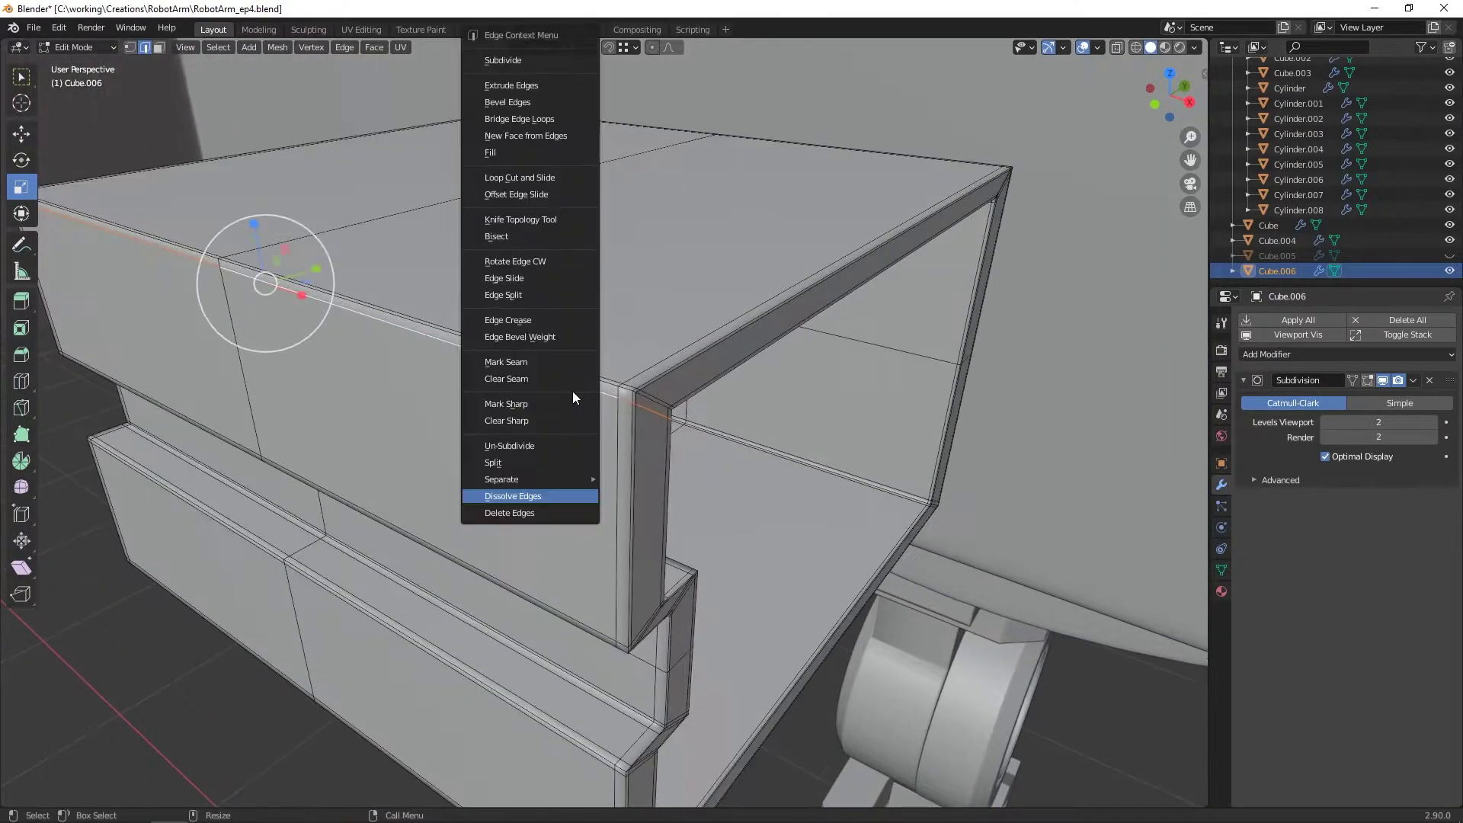
Step: Select the geometry at one end of the bracket mesh and shift it slightly
{"action": "key", "text": "Tab"}
{"action": "scroll", "coordinate": [641, 263], "scroll_direction": "down", "scroll_amount": 5}
{"action": "middle_click_drag", "start_coordinate": [656, 278], "coordinate": [741, 368]}
{"action": "key", "text": "Tab"}
{"action": "scroll", "coordinate": [729, 346], "scroll_direction": "up", "scroll_amount": 3}
{"action": "scroll", "coordinate": [755, 369], "scroll_direction": "down", "scroll_amount": 2}
{"action": "key", "text": "alt+z"}
{"action": "left_click_drag", "start_coordinate": [928, 617], "coordinate": [731, 218]}
{"action": "middle_click_drag", "start_coordinate": [731, 221], "coordinate": [674, 251]}
{"action": "left_click_drag", "start_coordinate": [810, 442], "coordinate": [798, 439]}
Step: Move the whole bracket about 0.0415 m along X on the rail
{"action": "key", "text": "KP_1"}
{"action": "scroll", "coordinate": [743, 400], "scroll_direction": "down", "scroll_amount": 2}
{"action": "key", "text": "Tab"}
{"action": "key", "text": "alt+z"}
{"action": "left_click_drag", "start_coordinate": [670, 408], "coordinate": [838, 414]}
{"action": "scroll", "coordinate": [836, 415], "scroll_direction": "down", "scroll_amount": 5}
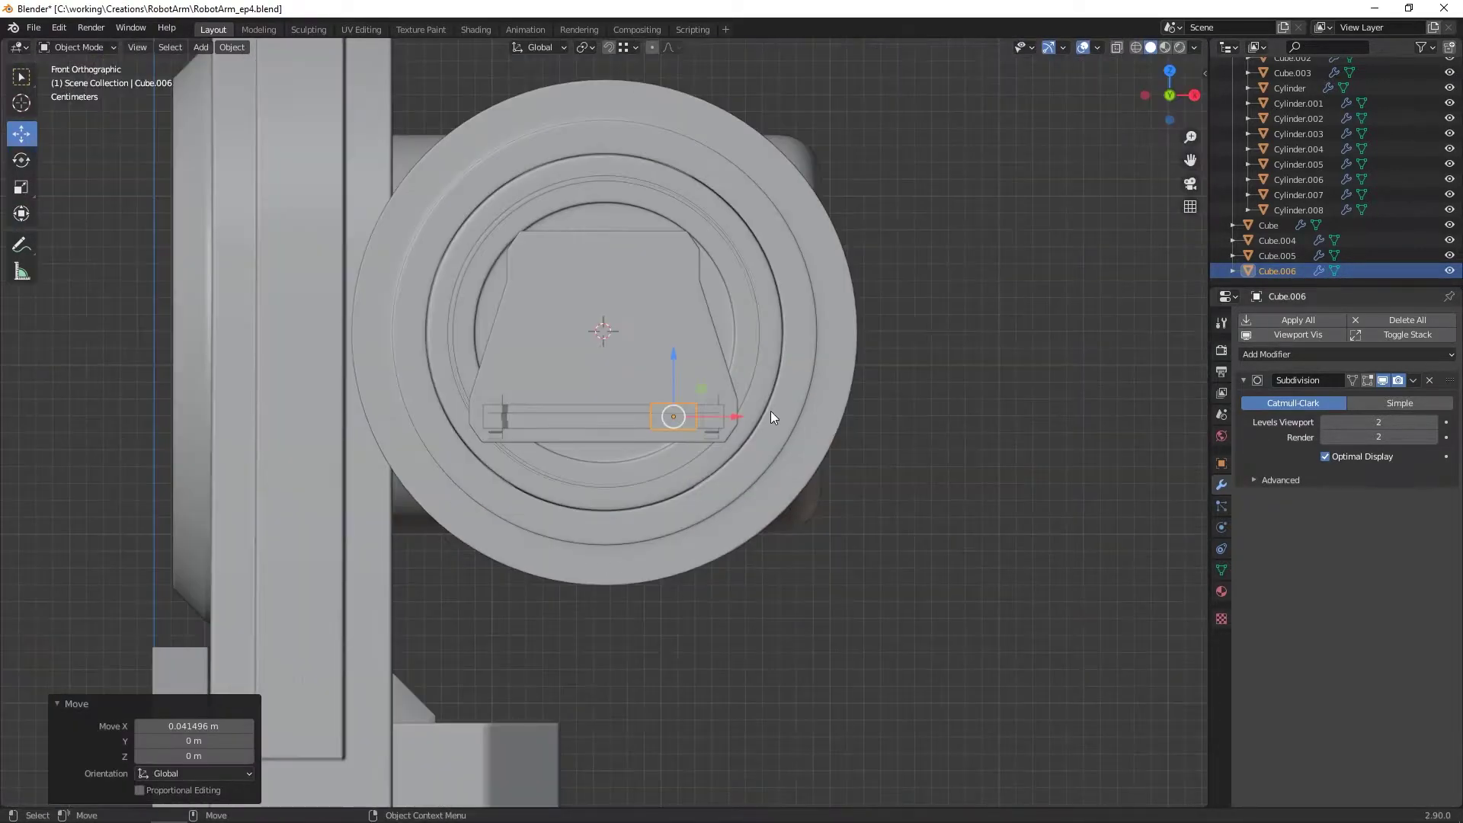
Step: Duplicate the bracket's upper front faces, including their border faces, and separate the copy into its own object
{"action": "middle_click_drag", "start_coordinate": [737, 396], "coordinate": [670, 449]}
{"action": "scroll", "coordinate": [633, 401], "scroll_direction": "up", "scroll_amount": 3}
{"action": "scroll", "coordinate": [670, 446], "scroll_direction": "up", "scroll_amount": 5}
{"action": "key", "text": "Tab"}
{"action": "left_click", "coordinate": [529, 347]}
{"action": "middle_click_drag", "start_coordinate": [533, 366], "coordinate": [733, 343]}
{"action": "key", "text": "2"}
{"action": "key", "text": "alt+a"}
{"action": "left_click_drag", "start_coordinate": [691, 346], "coordinate": [613, 375], "text": "alt"}
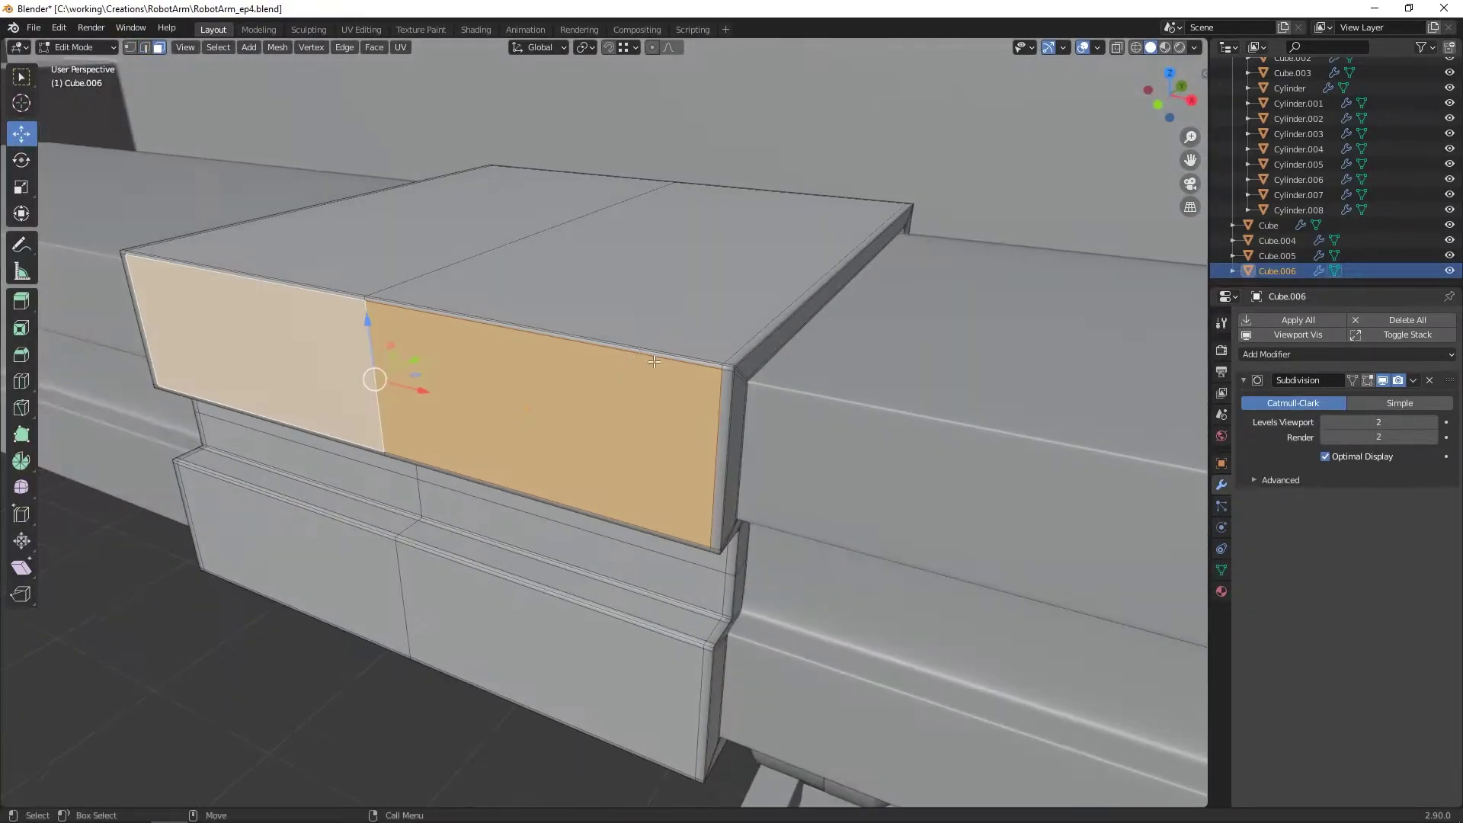
{"action": "scroll", "coordinate": [676, 361], "scroll_direction": "up", "scroll_amount": 3}
{"action": "left_click", "coordinate": [867, 427], "text": "shift"}
{"action": "left_click_drag", "start_coordinate": [861, 427], "coordinate": [1021, 384], "text": "alt"}
{"action": "left_click", "coordinate": [415, 248], "text": "shift"}
{"action": "left_click_drag", "start_coordinate": [522, 247], "coordinate": [608, 285], "text": "alt"}
{"action": "scroll", "coordinate": [554, 270], "scroll_direction": "down", "scroll_amount": 1}
{"action": "key", "text": "shift+d"}
{"action": "right_click", "coordinate": [614, 288]}
{"action": "right_click", "coordinate": [614, 288]}
{"action": "left_click", "coordinate": [666, 568]}
Step: Extrude the separated front faces outward along Y into a shallow block in front of the bracket
{"action": "key", "text": "Tab"}
{"action": "left_click", "coordinate": [703, 316]}
{"action": "key", "text": "Tab"}
{"action": "left_click_drag", "start_coordinate": [702, 314], "coordinate": [664, 268], "text": "alt"}
{"action": "key", "text": "KP_3"}
{"action": "key", "text": "alt+z"}
{"action": "right_click", "coordinate": [697, 272]}
{"action": "left_click", "coordinate": [604, 92]}
{"action": "left_click_drag", "start_coordinate": [603, 92], "coordinate": [674, 180], "text": "alt"}
{"action": "key", "text": "alt+z"}
{"action": "left_click_drag", "start_coordinate": [594, 270], "coordinate": [732, 366]}
Step: Dissolve the supporting edges at both ends of the new front block
{"action": "scroll", "coordinate": [607, 267], "scroll_direction": "down", "scroll_amount": 10}
{"action": "scroll", "coordinate": [617, 308], "scroll_direction": "up", "scroll_amount": 4}
{"action": "scroll", "coordinate": [617, 308], "scroll_direction": "up", "scroll_amount": 4}
{"action": "key", "text": "2"}
{"action": "double_click", "coordinate": [536, 372]}
{"action": "left_click_drag", "start_coordinate": [537, 371], "coordinate": [449, 358], "text": "alt"}
{"action": "double_click", "coordinate": [981, 297], "text": "shift"}
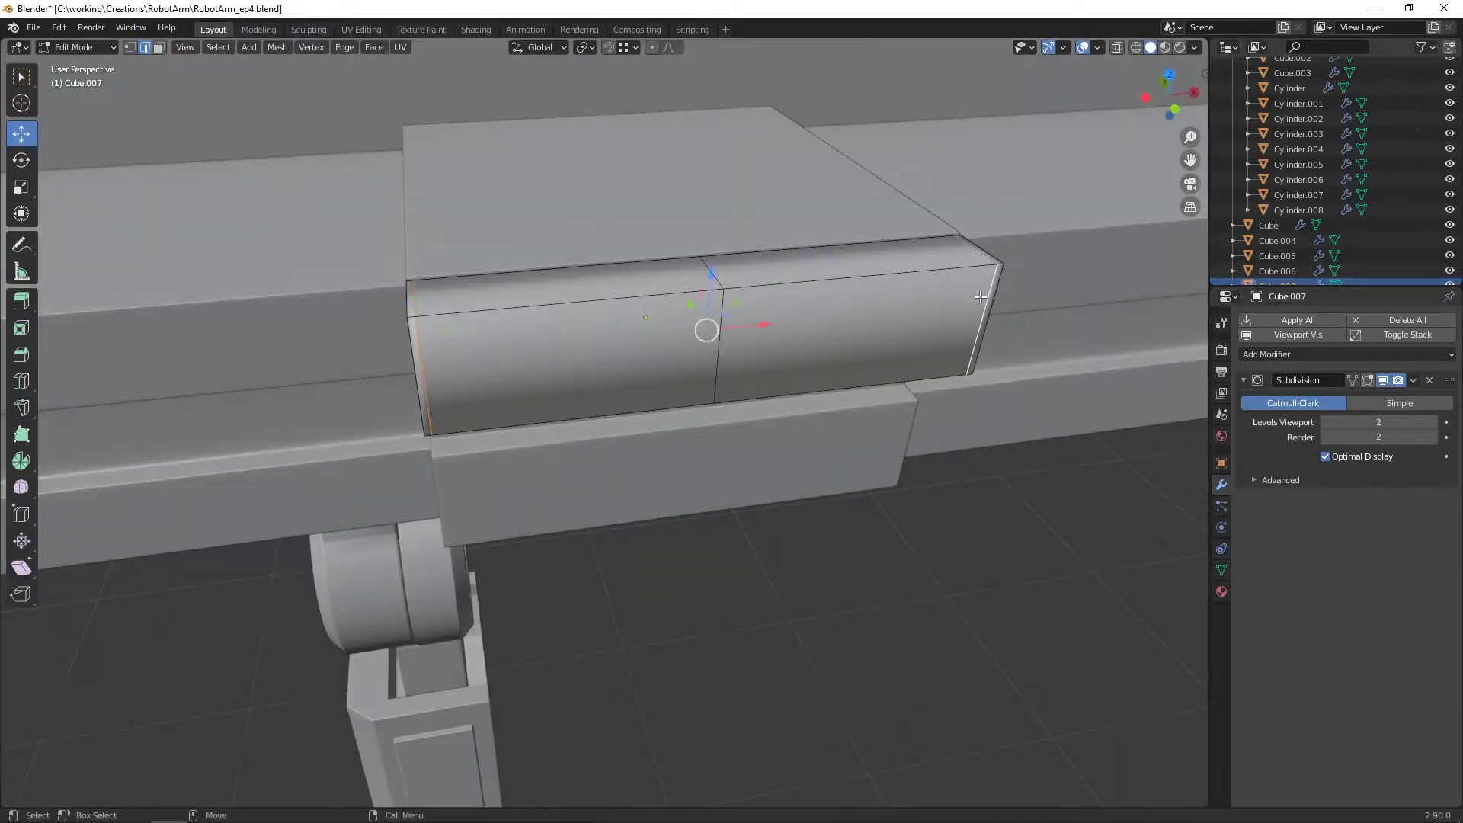
{"action": "left_click", "coordinate": [931, 737]}
Step: Hide Cube.005 and raise the front block's two top faces slightly along Z
{"action": "left_click_drag", "start_coordinate": [762, 343], "coordinate": [640, 358], "text": "alt"}
{"action": "key", "text": "3"}
{"action": "left_click", "coordinate": [663, 366]}
{"action": "left_click", "coordinate": [534, 278], "text": "shift"}
{"action": "left_click_drag", "start_coordinate": [709, 320], "coordinate": [656, 305], "text": "alt"}
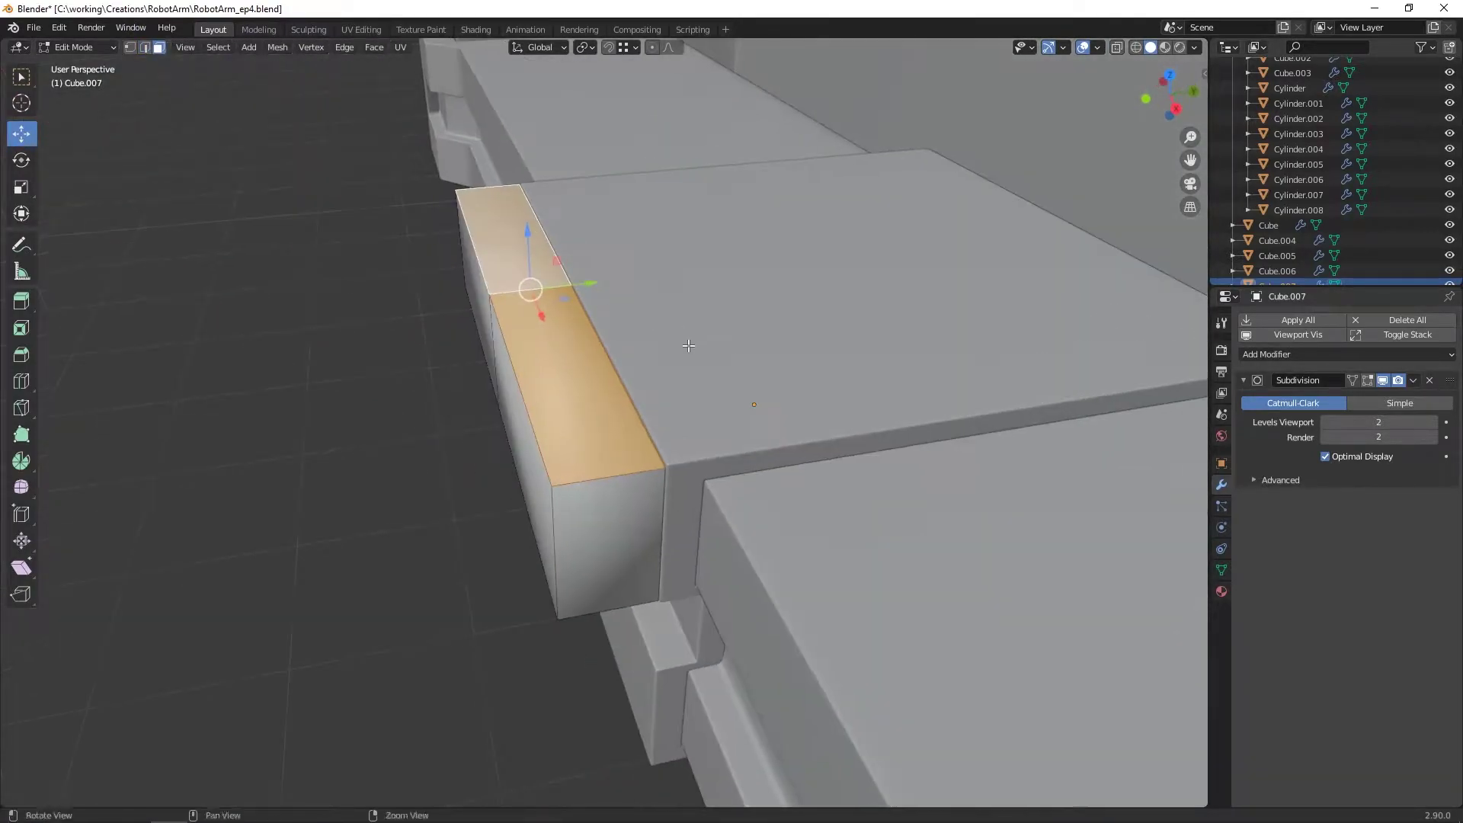
{"action": "key", "text": "F2"}
{"action": "key", "text": "4"}
{"action": "left_click", "coordinate": [594, 263]}
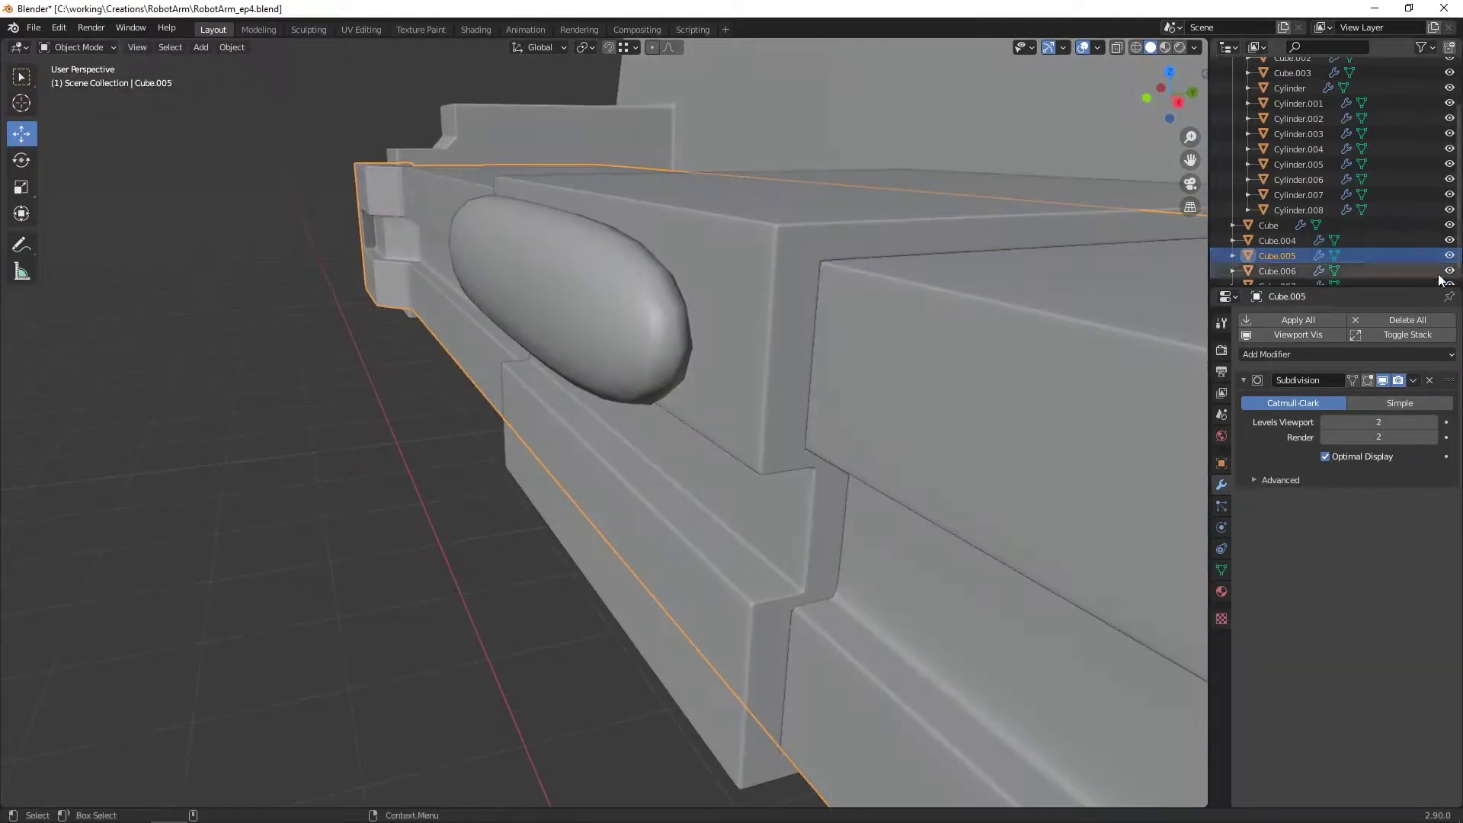
{"action": "key", "text": "Tab"}
{"action": "key", "text": "KP_3"}
{"action": "key", "text": "g"}
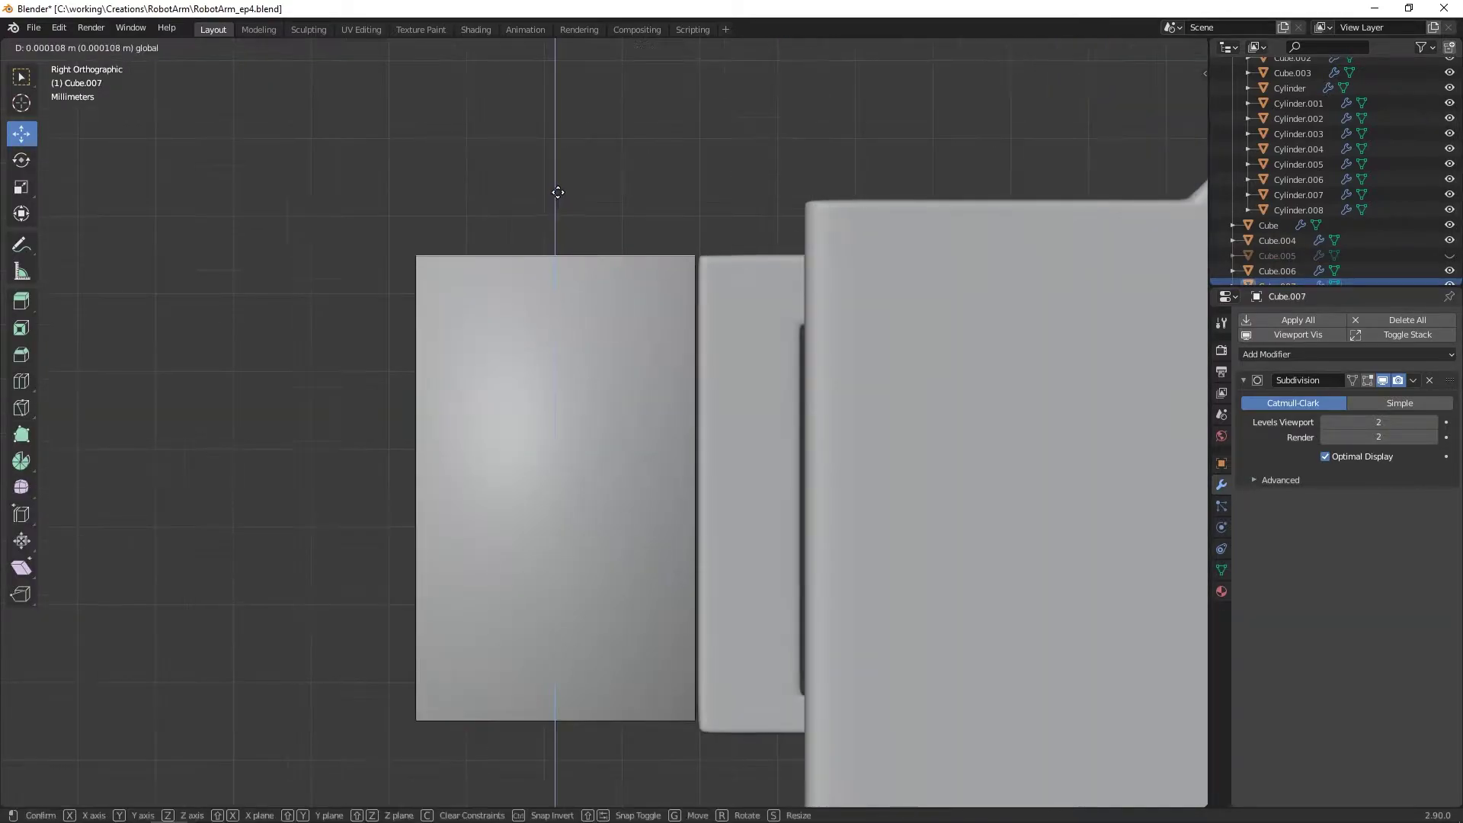
{"action": "left_click", "coordinate": [576, 131]}
Step: Extend the block over the top of the bracket by extruding its two rear faces along Y
{"action": "left_click_drag", "start_coordinate": [576, 131], "coordinate": [549, 320], "text": "alt"}
{"action": "scroll", "coordinate": [600, 189], "scroll_direction": "down", "scroll_amount": 4}
{"action": "left_click", "coordinate": [533, 393]}
{"action": "left_click", "coordinate": [632, 352], "text": "shift"}
{"action": "left_click_drag", "start_coordinate": [633, 352], "coordinate": [598, 352], "text": "alt"}
{"action": "key", "text": "ctrl+e"}
{"action": "left_click", "coordinate": [848, 364]}
{"action": "left_click_drag", "start_coordinate": [847, 365], "coordinate": [865, 415], "text": "alt"}
{"action": "scroll", "coordinate": [822, 339], "scroll_direction": "down", "scroll_amount": 2}
{"action": "left_click_drag", "start_coordinate": [883, 430], "coordinate": [1020, 444]}
Step: Raise the top of the block slightly along Z
{"action": "left_click_drag", "start_coordinate": [1021, 444], "coordinate": [628, 382], "text": "alt"}
{"action": "key", "text": "Tab"}
{"action": "key", "text": "Tab"}
{"action": "key", "text": "F1"}
{"action": "scroll", "coordinate": [667, 402], "scroll_direction": "down", "scroll_amount": 6}
{"action": "scroll", "coordinate": [628, 382], "scroll_direction": "up", "scroll_amount": 7}
{"action": "left_click_drag", "start_coordinate": [724, 404], "coordinate": [679, 226], "text": "alt"}
{"action": "scroll", "coordinate": [672, 390], "scroll_direction": "down", "scroll_amount": 3}
{"action": "scroll", "coordinate": [680, 227], "scroll_direction": "down", "scroll_amount": 3}
{"action": "left_click_drag", "start_coordinate": [680, 227], "coordinate": [733, 229], "text": "alt"}
{"action": "left_click_drag", "start_coordinate": [632, 293], "coordinate": [631, 282]}
{"action": "left_click_drag", "start_coordinate": [633, 283], "coordinate": [669, 286], "text": "alt"}
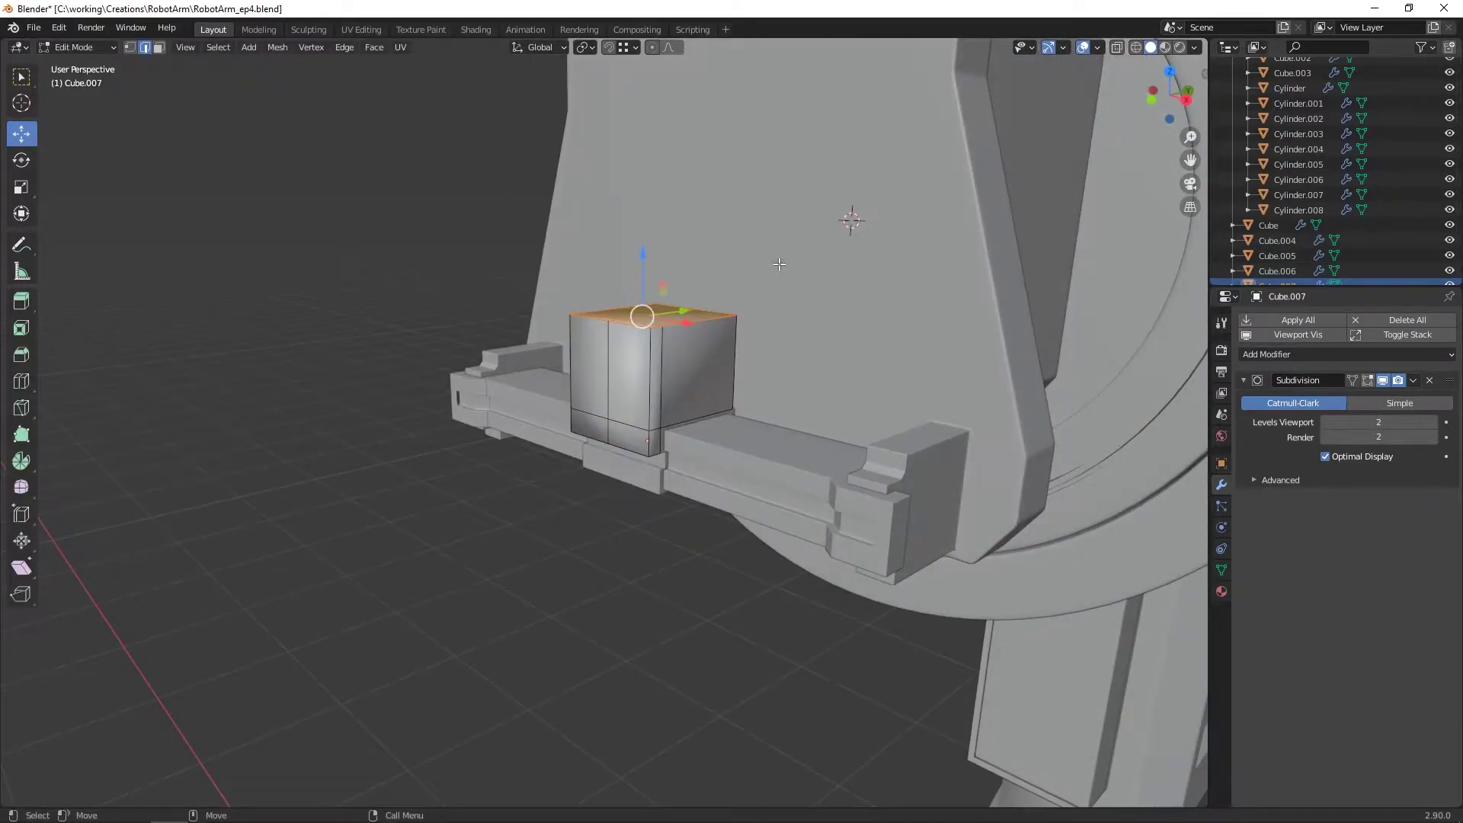
Step: Select the block's front faces and pull them outward along Y to lengthen the block
{"action": "scroll", "coordinate": [686, 343], "scroll_direction": "up", "scroll_amount": 4}
{"action": "key", "text": "3"}
{"action": "left_click_drag", "start_coordinate": [534, 144], "coordinate": [713, 472]}
{"action": "left_click_drag", "start_coordinate": [671, 396], "coordinate": [678, 354], "text": "alt"}
{"action": "left_click_drag", "start_coordinate": [677, 344], "coordinate": [490, 367]}
Step: Raise the block's lower front edge about 0.0044 m along Z to taper its underside
{"action": "scroll", "coordinate": [633, 358], "scroll_direction": "down", "scroll_amount": 3}
{"action": "key", "text": "KP_3"}
{"action": "key", "text": "alt+z"}
{"action": "left_click", "coordinate": [494, 433]}
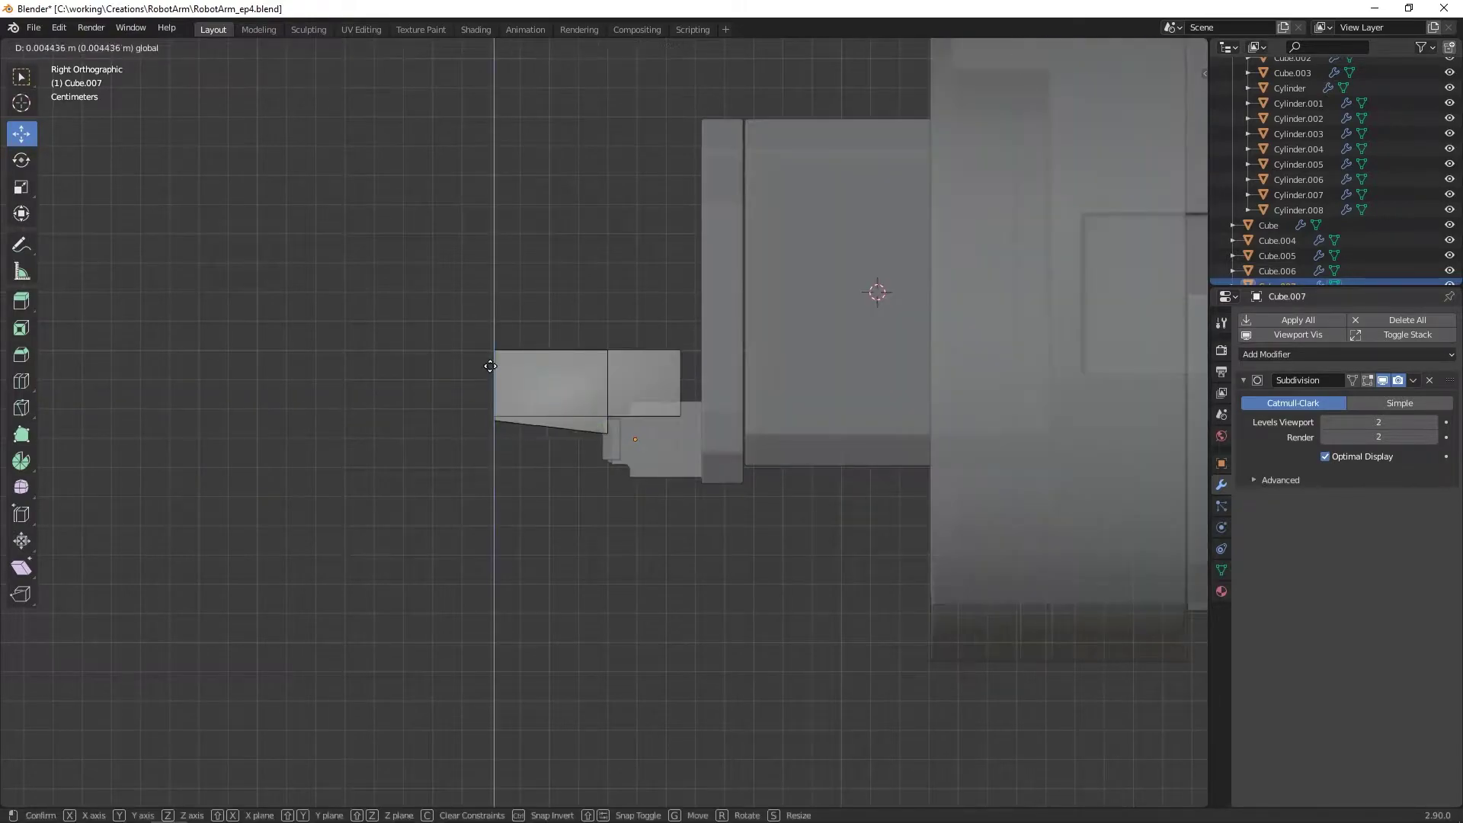
{"action": "scroll", "coordinate": [472, 391], "scroll_direction": "up", "scroll_amount": 1}
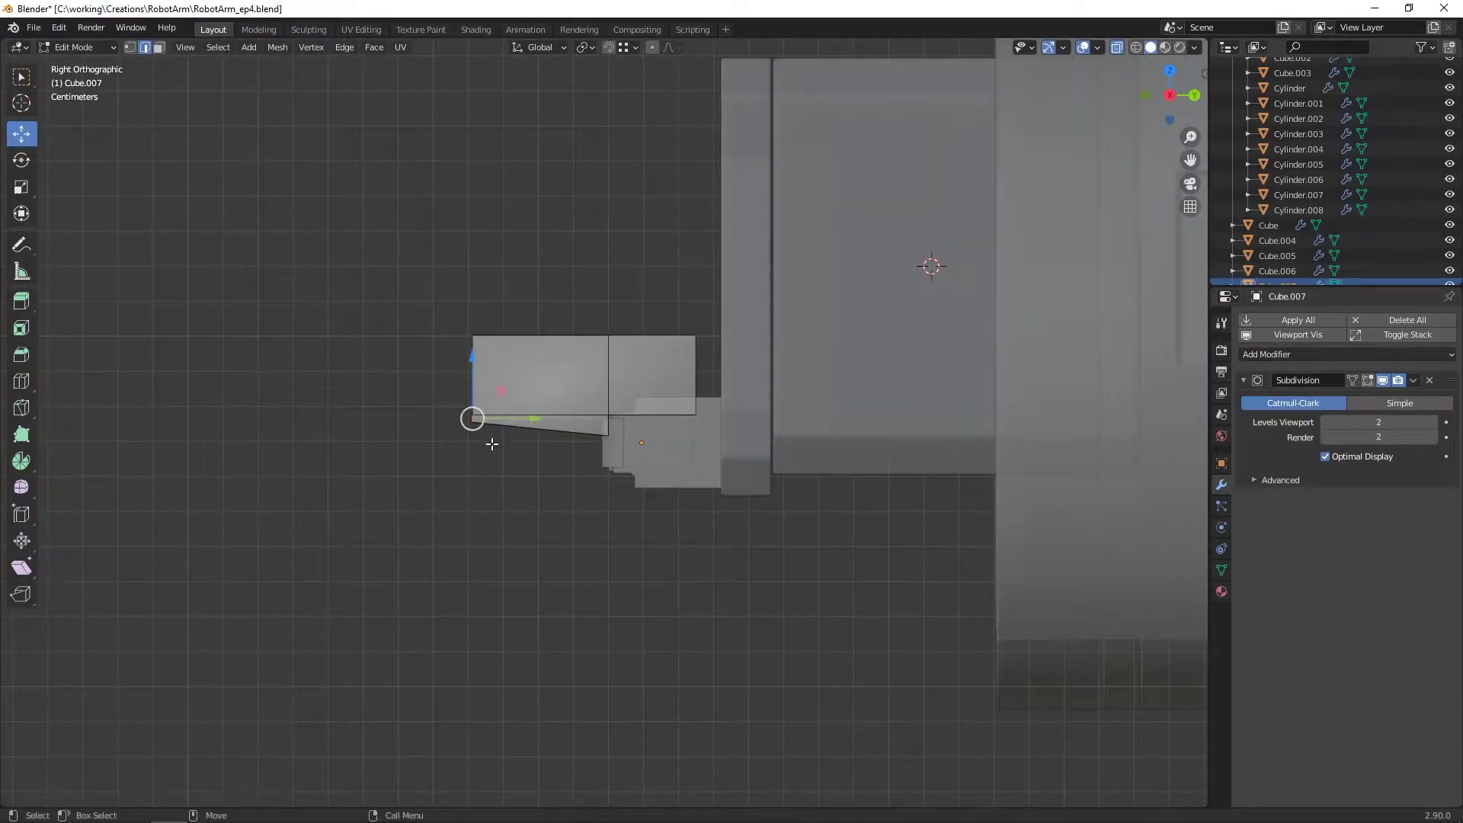
{"action": "left_click_drag", "start_coordinate": [471, 334], "coordinate": [470, 334]}
{"action": "scroll", "coordinate": [471, 334], "scroll_direction": "down", "scroll_amount": 2}
{"action": "middle_click_drag", "start_coordinate": [509, 442], "coordinate": [588, 405]}
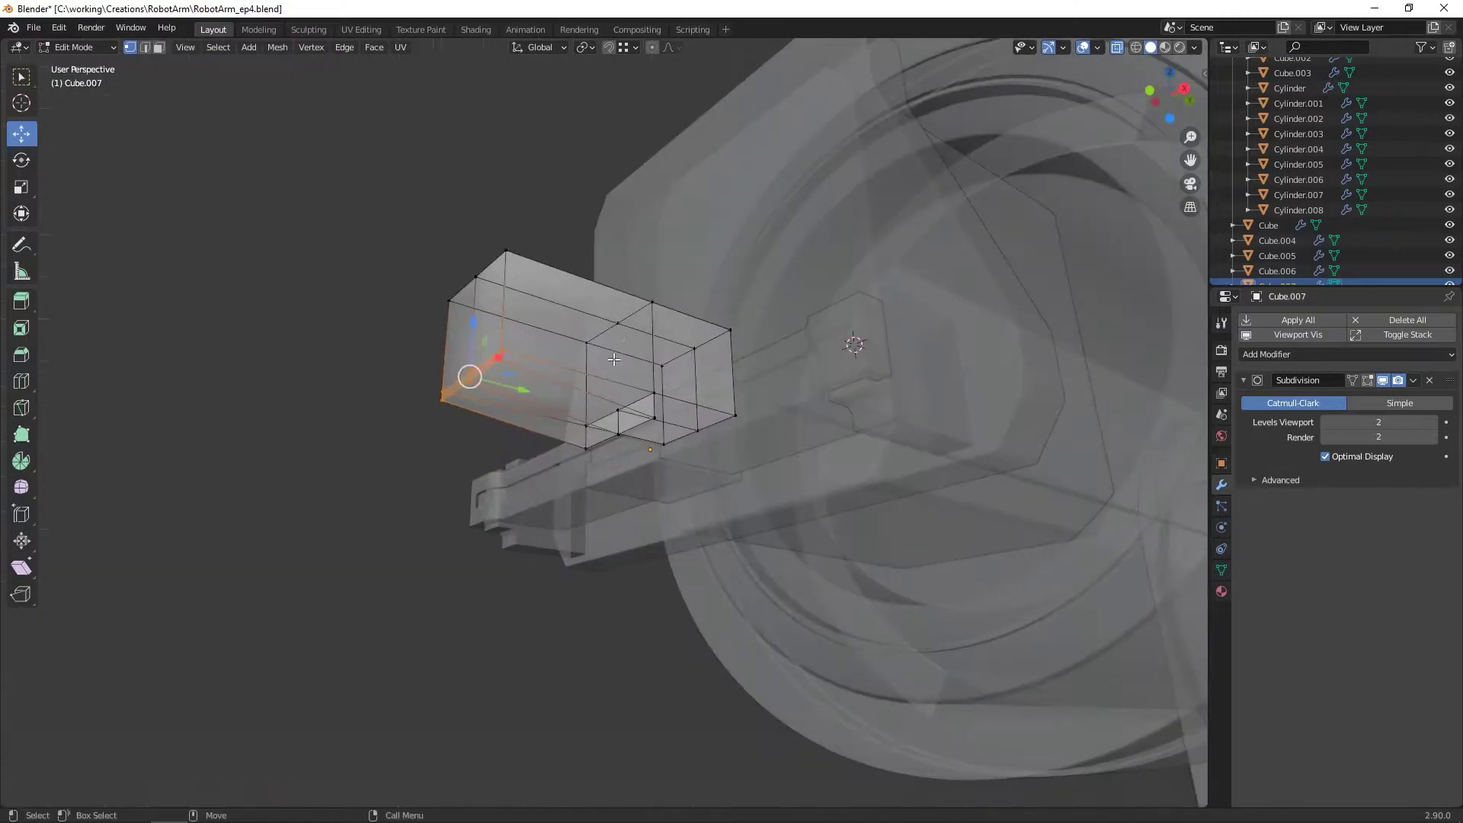
Step: Try lowering the block's two underside faces along Z and undo the move
{"action": "key", "text": "alt+z"}
{"action": "key", "text": "3"}
{"action": "scroll", "coordinate": [594, 402], "scroll_direction": "up", "scroll_amount": 3}
{"action": "left_click", "coordinate": [560, 404]}
{"action": "left_click", "coordinate": [488, 423], "text": "shift"}
{"action": "left_click_drag", "start_coordinate": [501, 355], "coordinate": [501, 361]}
{"action": "key", "text": "ctrl+z"}
Step: Extrude the block's front faces outward along Y and give the new section an upward-slanting underside
{"action": "middle_click_drag", "start_coordinate": [504, 362], "coordinate": [546, 401]}
{"action": "key", "text": "KP_3"}
{"action": "scroll", "coordinate": [601, 350], "scroll_direction": "down", "scroll_amount": 3}
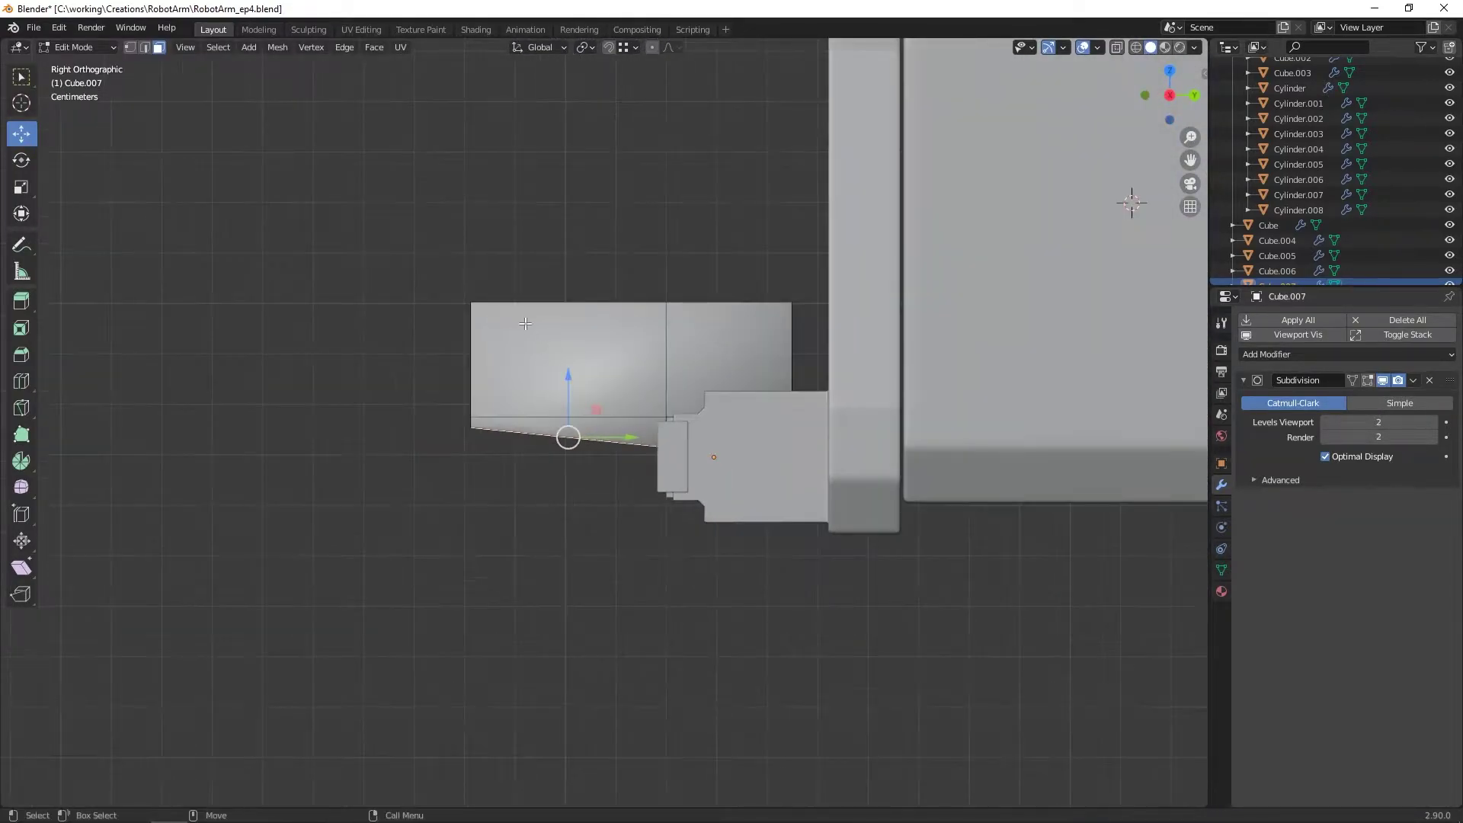
{"action": "key", "text": "alt+z"}
{"action": "left_click_drag", "start_coordinate": [377, 252], "coordinate": [449, 387]}
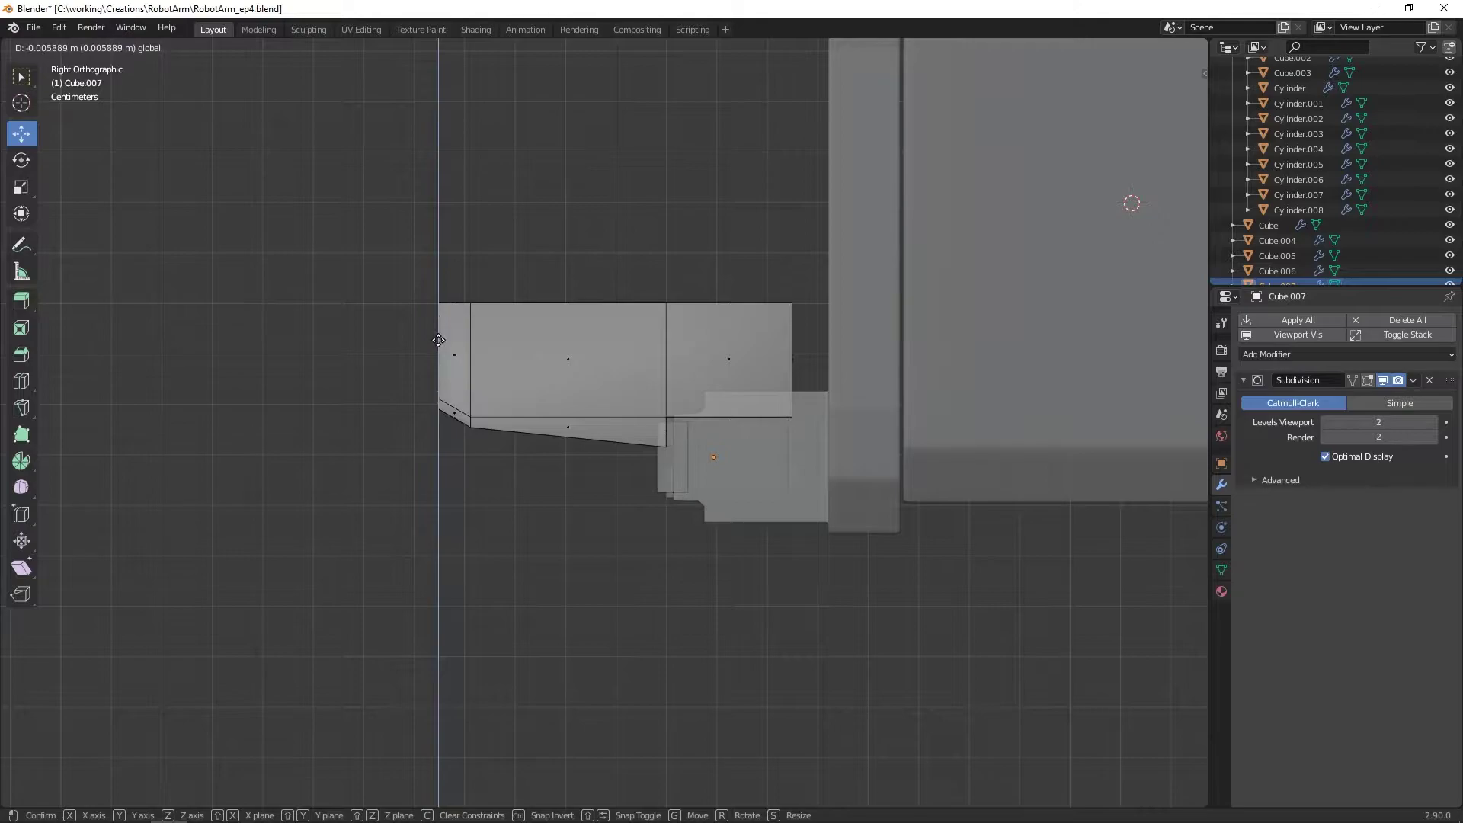
Step: Adjust the block's length by moving its front section along Y
{"action": "left_click_drag", "start_coordinate": [535, 369], "coordinate": [536, 369]}
{"action": "scroll", "coordinate": [591, 335], "scroll_direction": "down", "scroll_amount": 12}
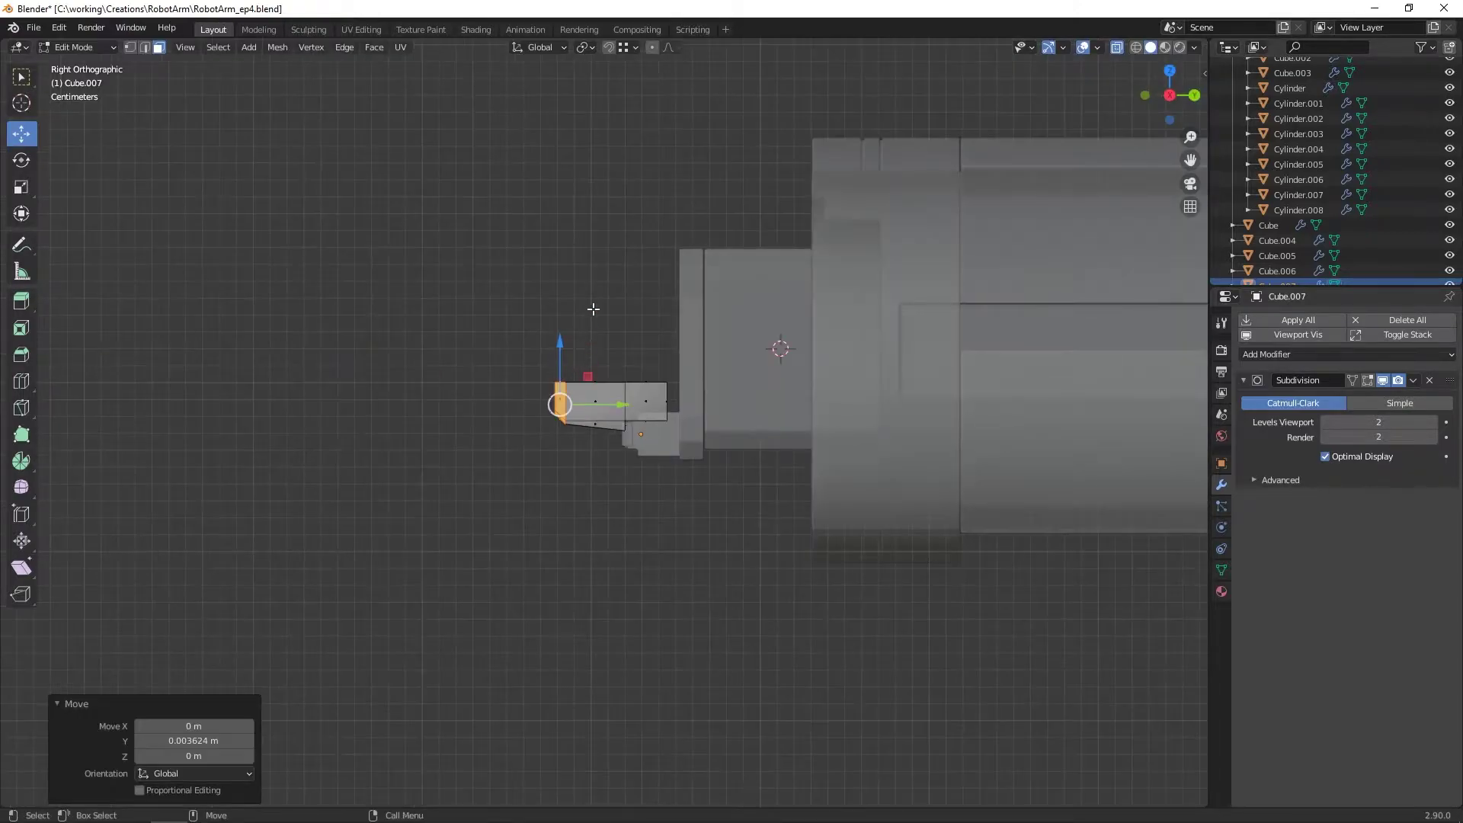
{"action": "scroll", "coordinate": [626, 381], "scroll_direction": "up", "scroll_amount": 1}
{"action": "left_click_drag", "start_coordinate": [645, 416], "coordinate": [633, 416]}
{"action": "scroll", "coordinate": [640, 416], "scroll_direction": "down", "scroll_amount": 2}
{"action": "left_click", "coordinate": [633, 416]}
{"action": "scroll", "coordinate": [640, 421], "scroll_direction": "up", "scroll_amount": 5}
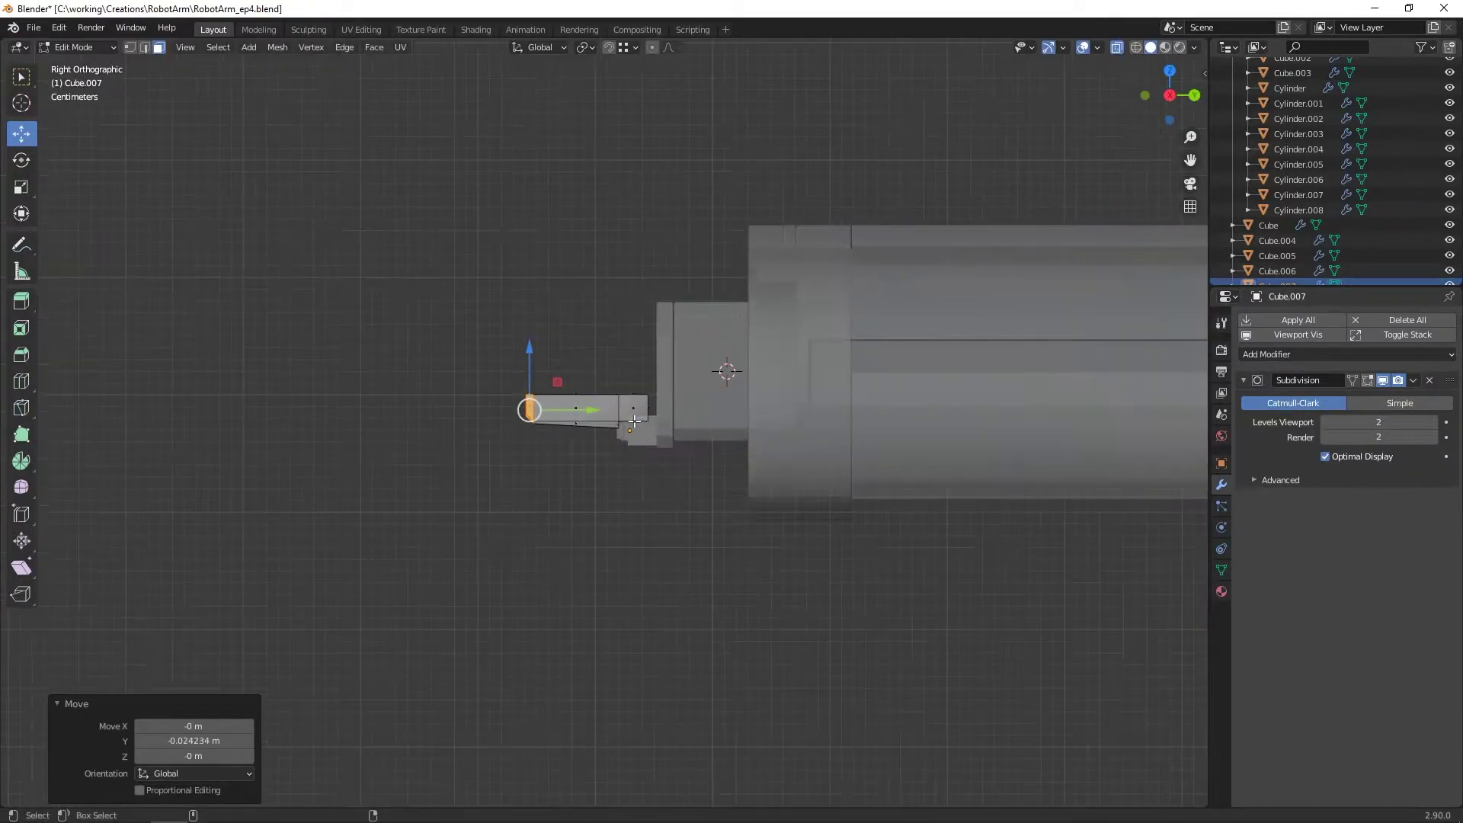
{"action": "scroll", "coordinate": [577, 380], "scroll_direction": "down", "scroll_amount": 5}
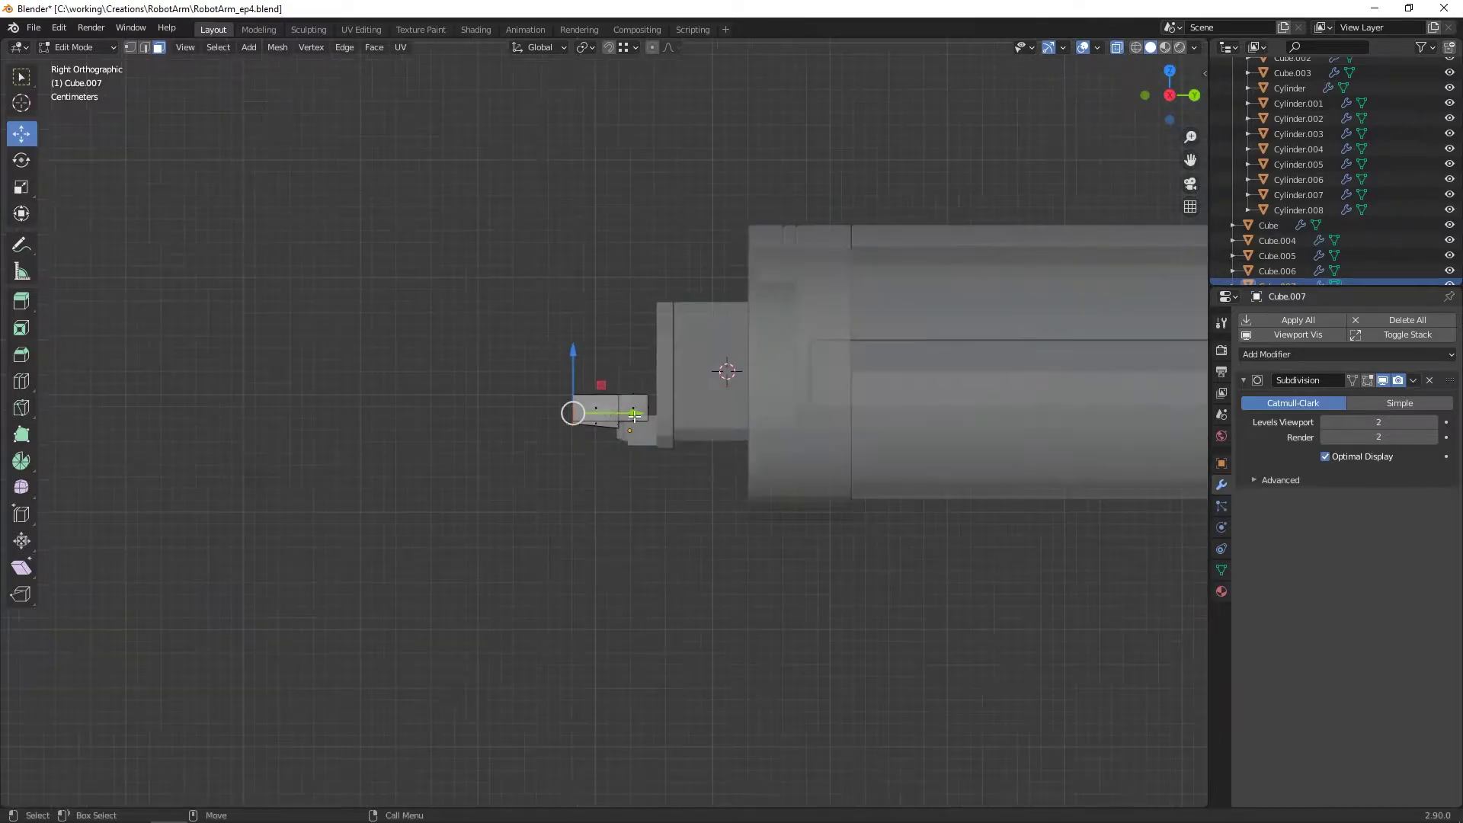
{"action": "left_click_drag", "start_coordinate": [652, 414], "coordinate": [661, 414]}
Step: Select the top of the block and raise it along Z to make the block taller
{"action": "scroll", "coordinate": [659, 412], "scroll_direction": "up", "scroll_amount": 7}
{"action": "left_click_drag", "start_coordinate": [590, 339], "coordinate": [716, 307]}
{"action": "left_click_drag", "start_coordinate": [663, 261], "coordinate": [663, 212]}
{"action": "scroll", "coordinate": [619, 324], "scroll_direction": "down", "scroll_amount": 8}
{"action": "left_click_drag", "start_coordinate": [615, 293], "coordinate": [616, 293]}
Step: Raise the block's top faces about 0.03 m along Z and bring them slightly back down
{"action": "middle_click_drag", "start_coordinate": [518, 309], "coordinate": [585, 324]}
{"action": "scroll", "coordinate": [585, 330], "scroll_direction": "up", "scroll_amount": 3}
{"action": "left_click_drag", "start_coordinate": [638, 201], "coordinate": [638, 221]}
{"action": "middle_click_drag", "start_coordinate": [724, 290], "coordinate": [767, 304]}
{"action": "key", "text": "KP_1"}
{"action": "key", "text": "KP_3"}
{"action": "left_click_drag", "start_coordinate": [638, 234], "coordinate": [614, 317]}
{"action": "scroll", "coordinate": [637, 252], "scroll_direction": "down", "scroll_amount": 6}
{"action": "scroll", "coordinate": [634, 282], "scroll_direction": "down", "scroll_amount": 4}
{"action": "scroll", "coordinate": [625, 294], "scroll_direction": "up", "scroll_amount": 4}
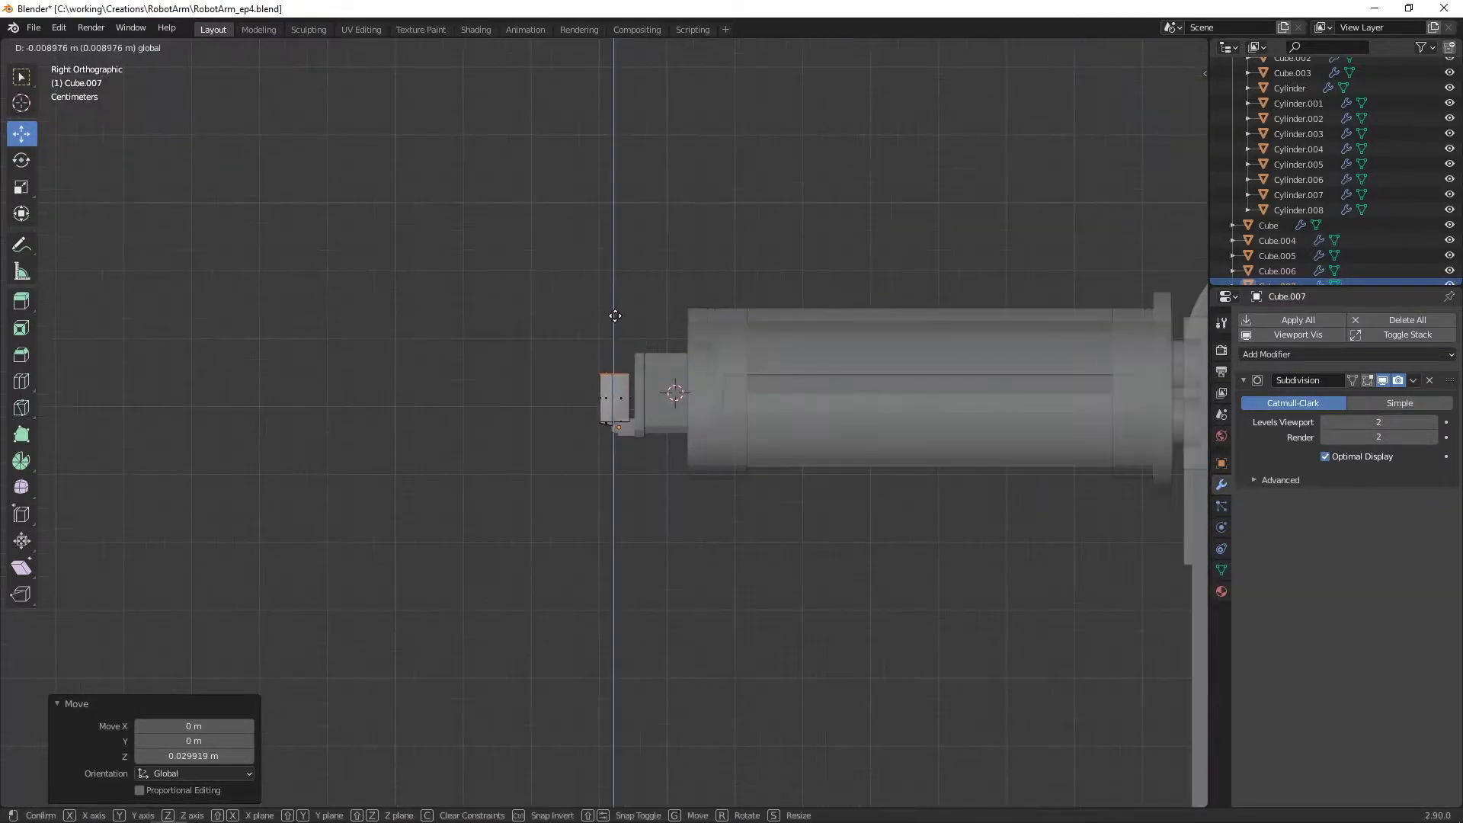
Step: Select the block's rear face and move it about 0.005 m along Y toward the mounting plate
{"action": "scroll", "coordinate": [621, 327], "scroll_direction": "up", "scroll_amount": 7}
{"action": "middle_click_drag", "start_coordinate": [648, 328], "coordinate": [690, 336]}
{"action": "left_click", "coordinate": [709, 326]}
{"action": "key", "text": "KP_3"}
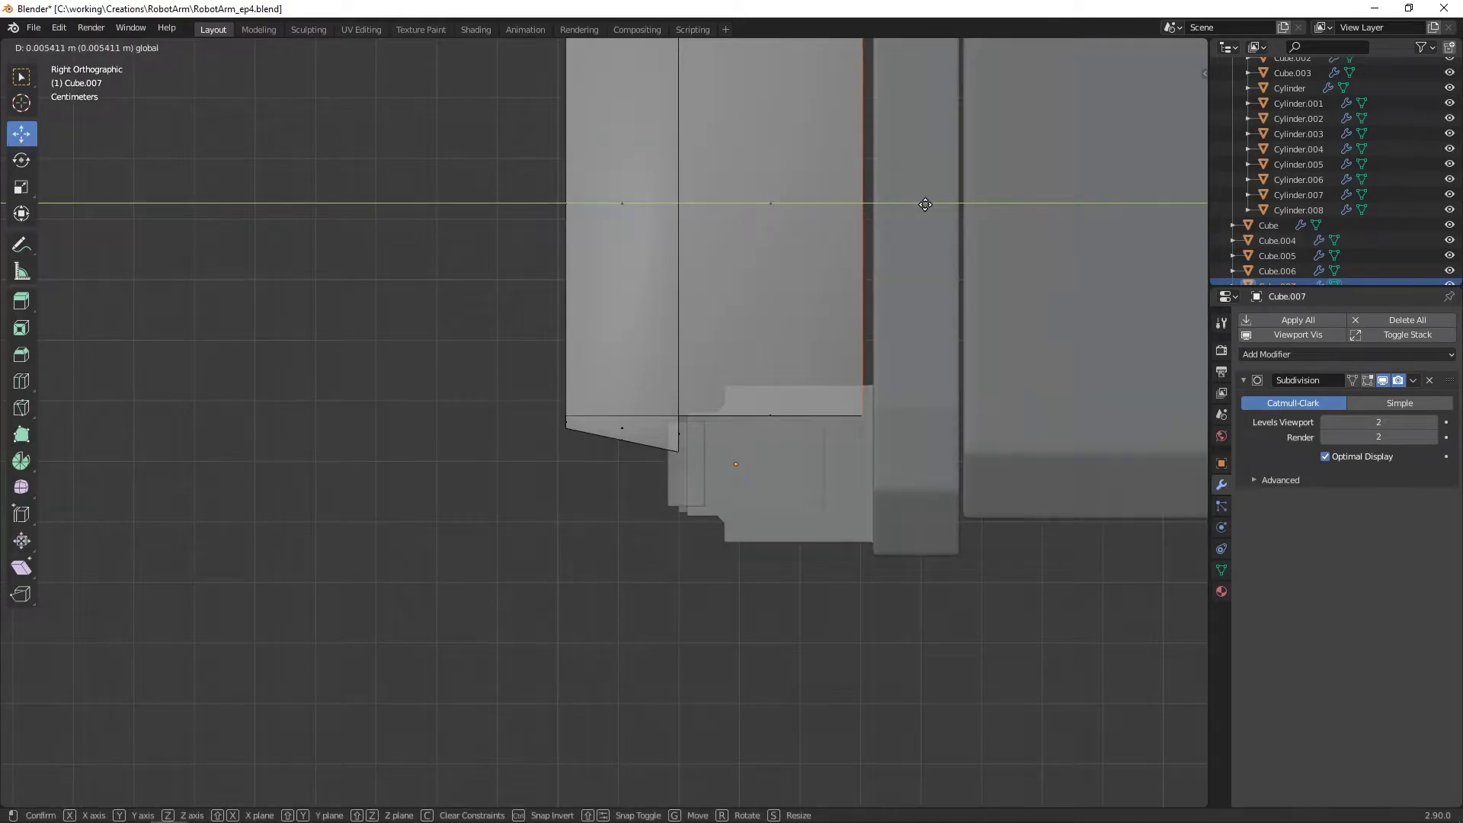
{"action": "left_click_drag", "start_coordinate": [925, 204], "coordinate": [926, 205]}
{"action": "scroll", "coordinate": [911, 217], "scroll_direction": "down", "scroll_amount": 4}
Step: Check the block's smoothed shape in Object Mode, and lower its top faces along Z in Edit Mode
{"action": "middle_click_drag", "start_coordinate": [663, 243], "coordinate": [872, 284]}
{"action": "key", "text": "Tab"}
{"action": "key", "text": "alt+z"}
{"action": "middle_click_drag", "start_coordinate": [636, 288], "coordinate": [696, 268]}
{"action": "middle_click_drag", "start_coordinate": [614, 244], "coordinate": [681, 254]}
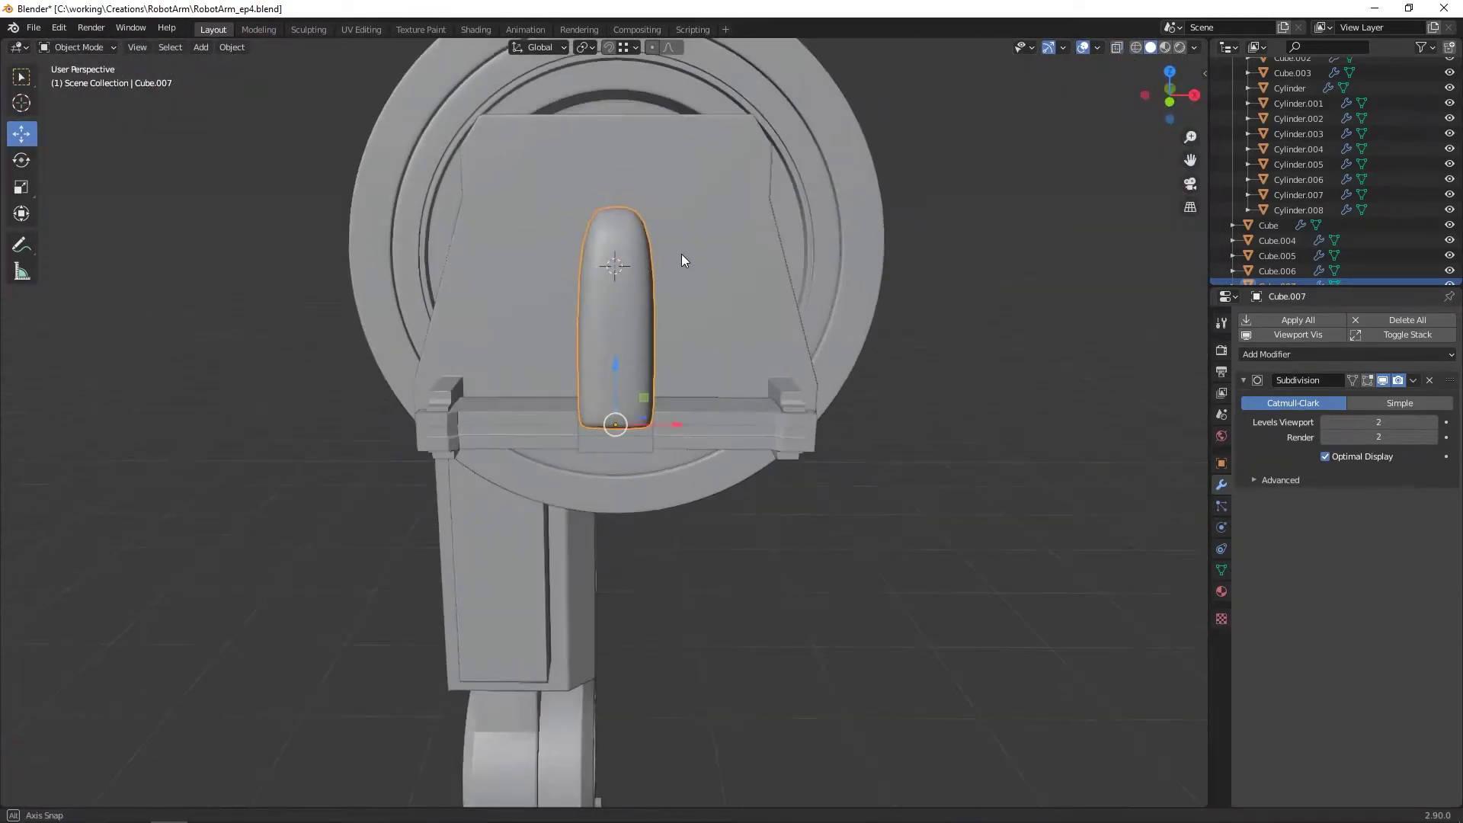
{"action": "key", "text": "Tab"}
{"action": "key", "text": "KP_3"}
{"action": "key", "text": "alt+z"}
{"action": "left_click_drag", "start_coordinate": [538, 172], "coordinate": [726, 237]}
{"action": "left_click_drag", "start_coordinate": [652, 148], "coordinate": [652, 201]}
{"action": "middle_click_drag", "start_coordinate": [657, 204], "coordinate": [960, 275]}
Step: Extrude the block's front face outward along Y to add another section
{"action": "left_click", "coordinate": [623, 324]}
{"action": "key", "text": "KP_3"}
{"action": "scroll", "coordinate": [564, 251], "scroll_direction": "up", "scroll_amount": 1}
{"action": "key", "text": "alt+z"}
{"action": "key", "text": "alt+z"}
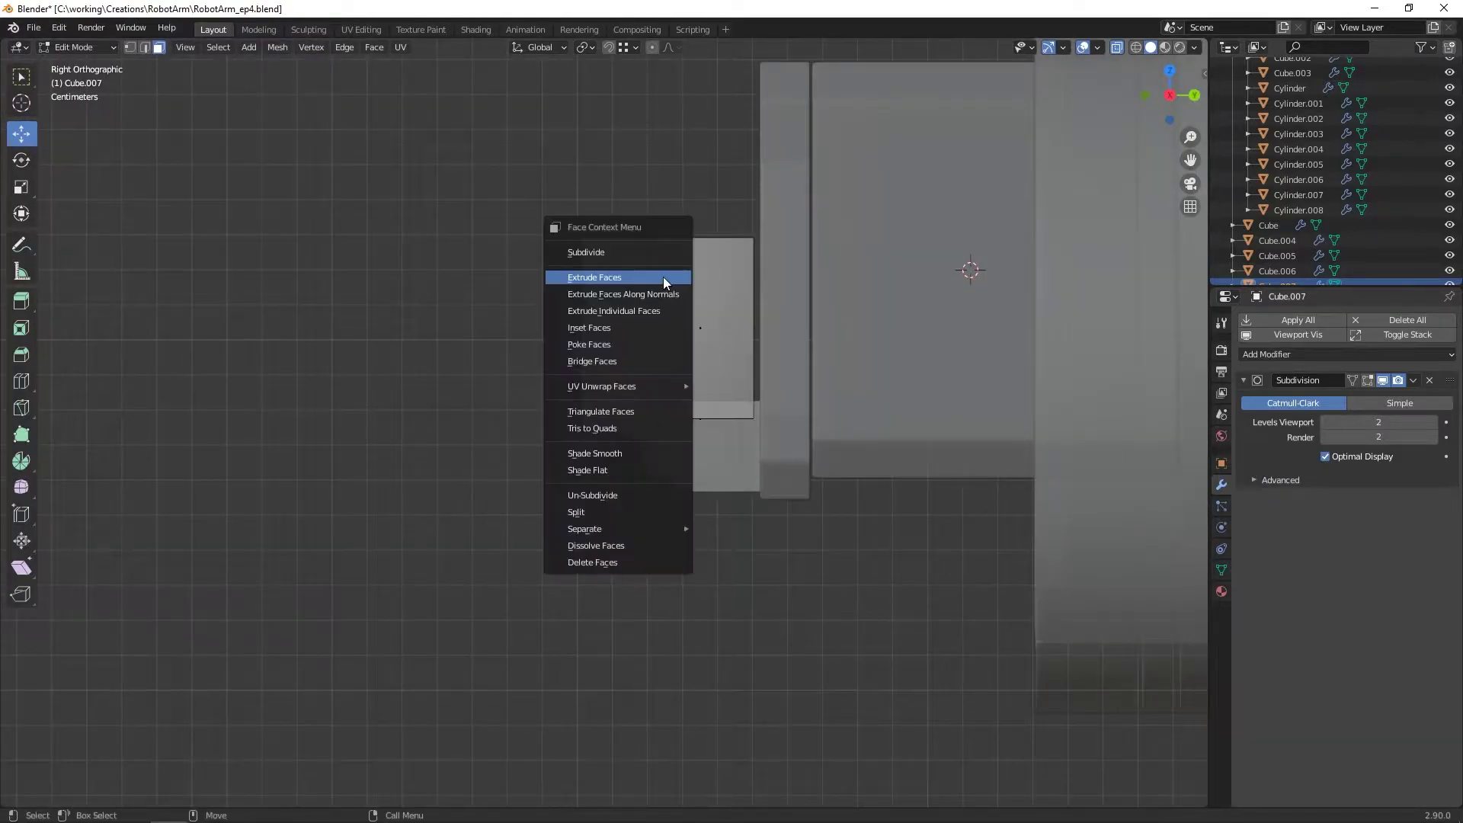
{"action": "left_click", "coordinate": [556, 281]}
Step: Lower the block's top faces about 0.012 m along Z and nudge them back up by 0.000435 m
{"action": "scroll", "coordinate": [565, 294], "scroll_direction": "down", "scroll_amount": 3}
{"action": "middle_click_drag", "start_coordinate": [565, 294], "coordinate": [648, 305]}
{"action": "key", "text": "KP_3"}
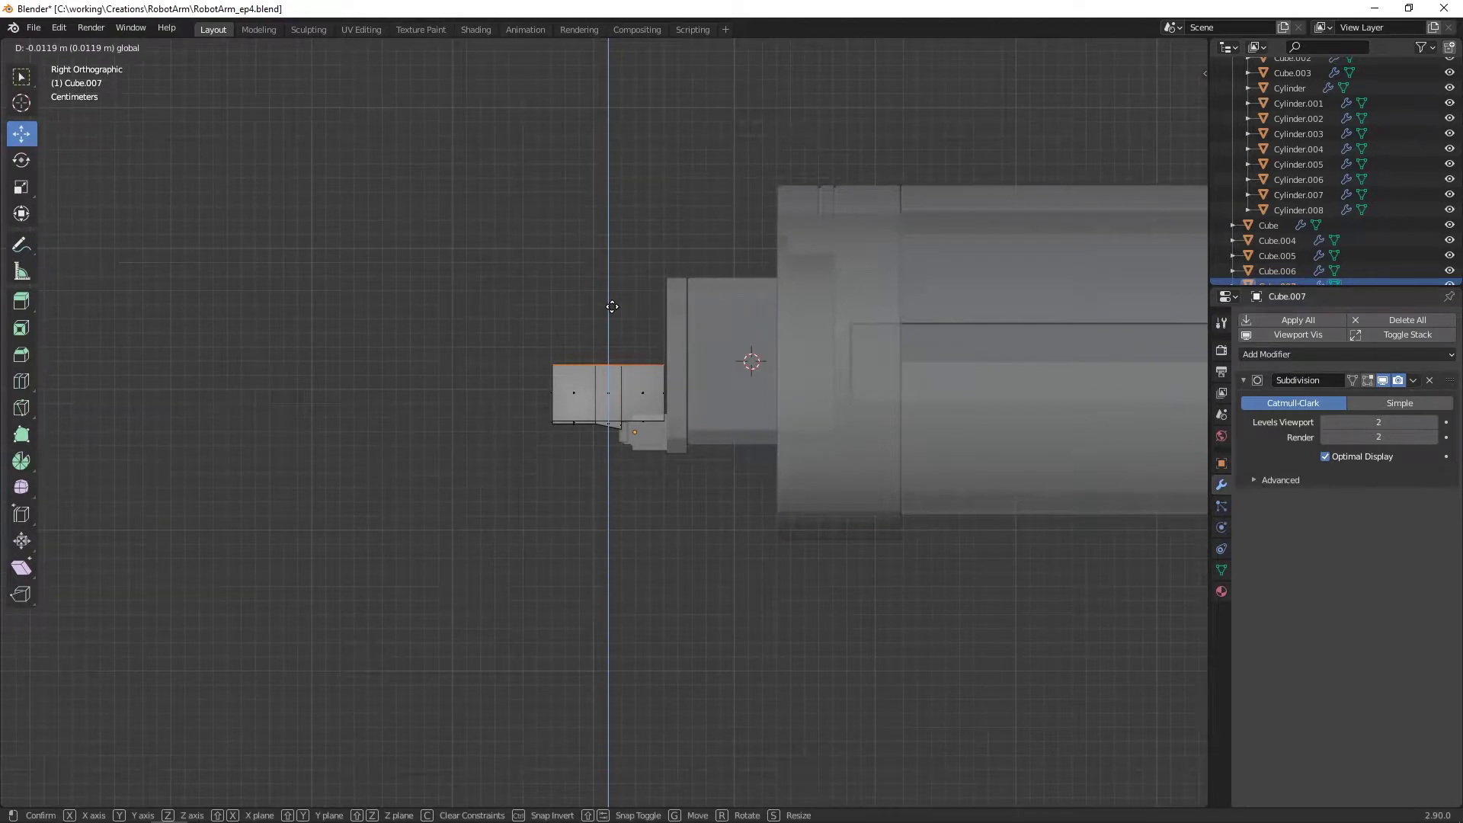
{"action": "left_click_drag", "start_coordinate": [612, 306], "coordinate": [613, 305]}
{"action": "scroll", "coordinate": [612, 305], "scroll_direction": "up", "scroll_amount": 4}
{"action": "scroll", "coordinate": [613, 305], "scroll_direction": "up", "scroll_amount": 3}
{"action": "scroll", "coordinate": [617, 221], "scroll_direction": "down", "scroll_amount": 1}
{"action": "scroll", "coordinate": [617, 221], "scroll_direction": "down", "scroll_amount": 2}
{"action": "left_click_drag", "start_coordinate": [617, 221], "coordinate": [618, 215]}
{"action": "scroll", "coordinate": [618, 218], "scroll_direction": "down", "scroll_amount": 1}
Step: Bevel the vertical edge at the block's front corner into a wide chamfer
{"action": "middle_click_drag", "start_coordinate": [618, 218], "coordinate": [764, 323]}
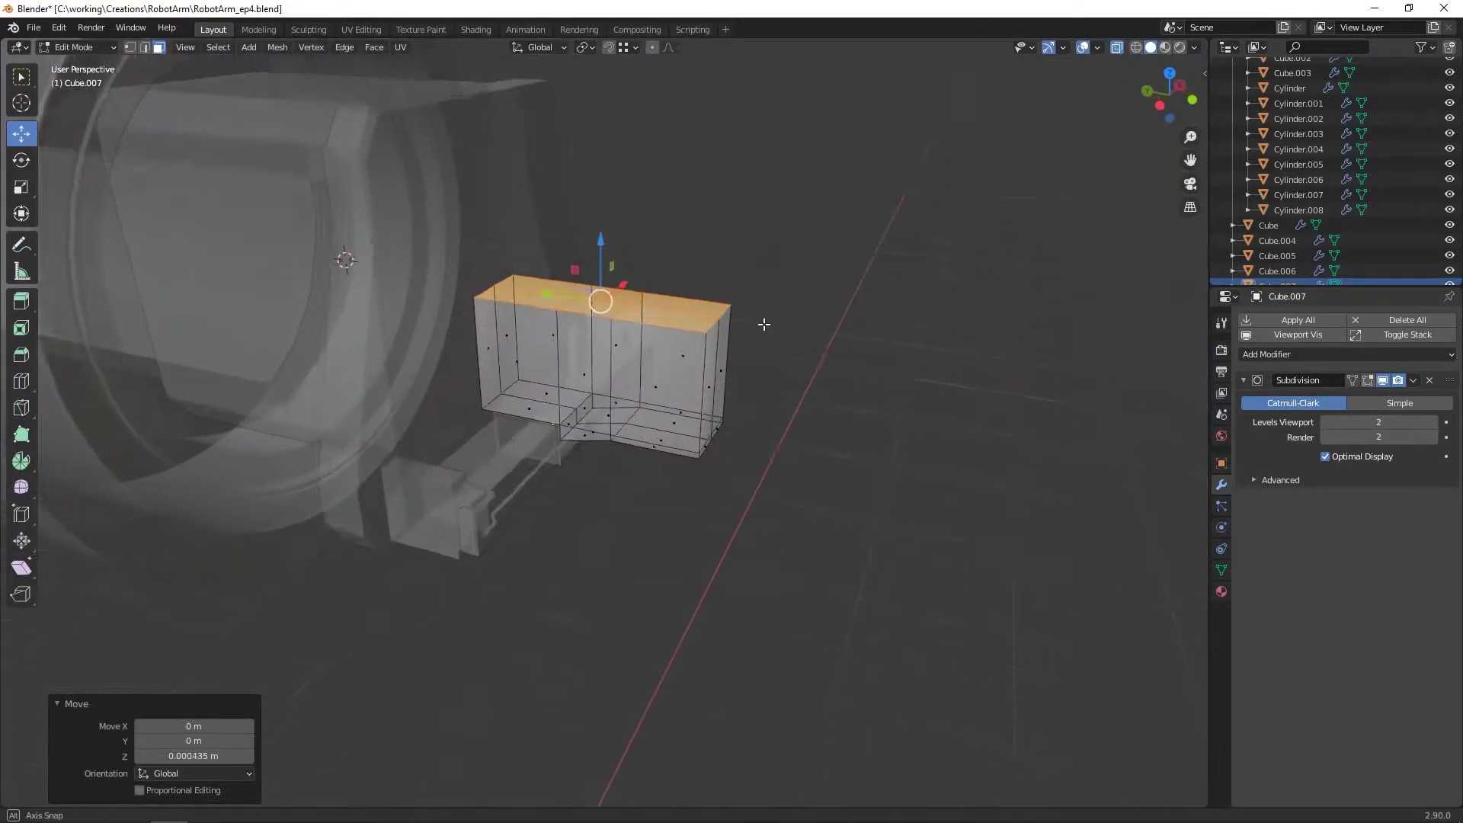
{"action": "scroll", "coordinate": [764, 323], "scroll_direction": "up", "scroll_amount": 1}
{"action": "key", "text": "2"}
{"action": "left_click", "coordinate": [712, 389], "text": "alt"}
{"action": "middle_click_drag", "start_coordinate": [732, 385], "coordinate": [713, 387]}
{"action": "key", "text": "ctrl+b"}
{"action": "left_click", "coordinate": [771, 370]}
{"action": "left_click_drag", "start_coordinate": [771, 371], "coordinate": [660, 373], "text": "alt"}
{"action": "key", "text": "alt+z"}
{"action": "key", "text": "Tab"}
{"action": "key", "text": "Tab"}
Step: Add supporting loop cuts close to the vertical edges of the front chamfer
{"action": "right_click_drag", "start_coordinate": [661, 373], "coordinate": [671, 293], "text": "alt"}
{"action": "left_click_drag", "start_coordinate": [672, 292], "coordinate": [657, 283], "text": "alt"}
{"action": "right_click", "coordinate": [655, 283]}
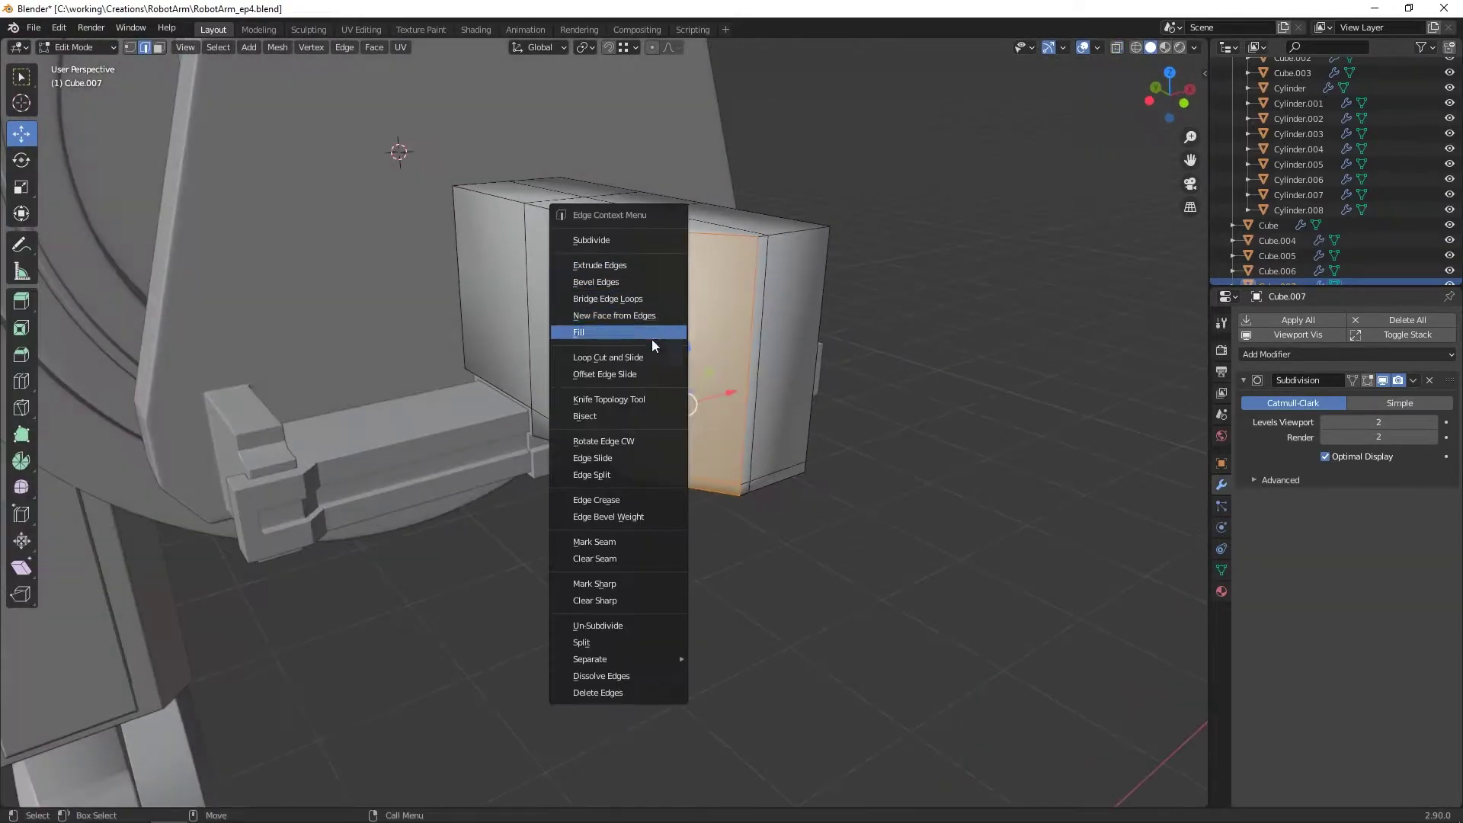
{"action": "left_click", "coordinate": [652, 354]}
{"action": "left_click", "coordinate": [779, 305]}
{"action": "left_click", "coordinate": [799, 183]}
{"action": "left_click_drag", "start_coordinate": [751, 316], "coordinate": [738, 265], "text": "alt"}
{"action": "right_click", "coordinate": [737, 266]}
{"action": "left_click", "coordinate": [737, 264]}
{"action": "left_click", "coordinate": [751, 286]}
{"action": "left_click", "coordinate": [898, 522]}
Step: Add another supporting loop cut close to the block's outer edges and check the smoothed shape
{"action": "left_click_drag", "start_coordinate": [877, 503], "coordinate": [597, 304], "text": "alt"}
{"action": "right_click", "coordinate": [596, 295]}
{"action": "left_click", "coordinate": [595, 296]}
{"action": "left_click", "coordinate": [518, 358]}
{"action": "left_click", "coordinate": [457, 350]}
{"action": "key", "text": "Tab"}
{"action": "left_click_drag", "start_coordinate": [457, 351], "coordinate": [687, 323], "text": "alt"}
{"action": "key", "text": "alt+z"}
Step: Add loop cuts close to both sides of the vertical edge loop where the slanted underside begins
{"action": "key", "text": "Tab"}
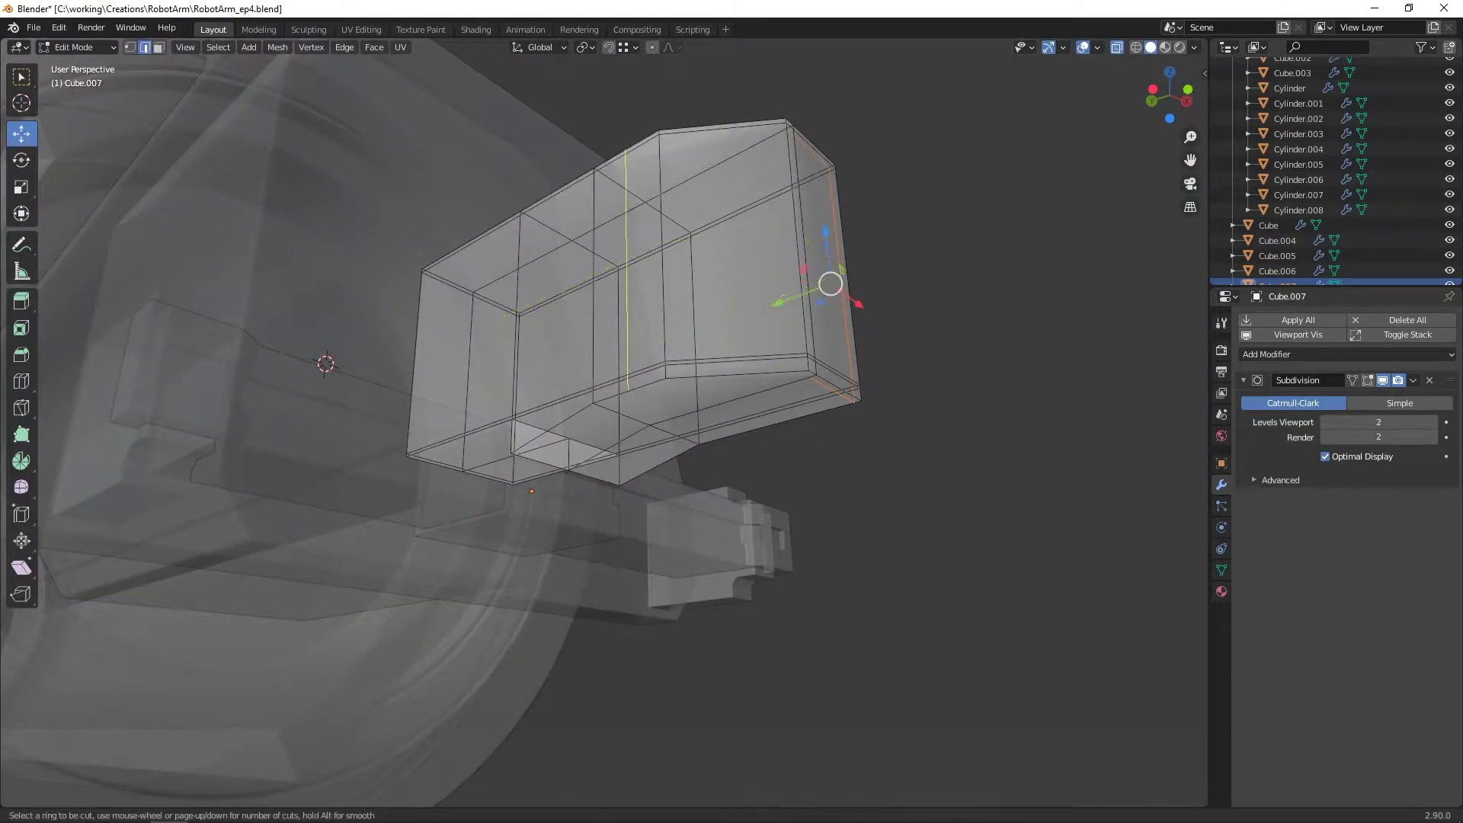
{"action": "left_click", "coordinate": [648, 387]}
{"action": "left_click", "coordinate": [681, 376]}
{"action": "right_click", "coordinate": [683, 375]}
{"action": "left_click", "coordinate": [683, 375]}
{"action": "left_click", "coordinate": [691, 379]}
{"action": "key", "text": "alt+z"}
{"action": "left_click_drag", "start_coordinate": [644, 388], "coordinate": [544, 413], "text": "alt"}
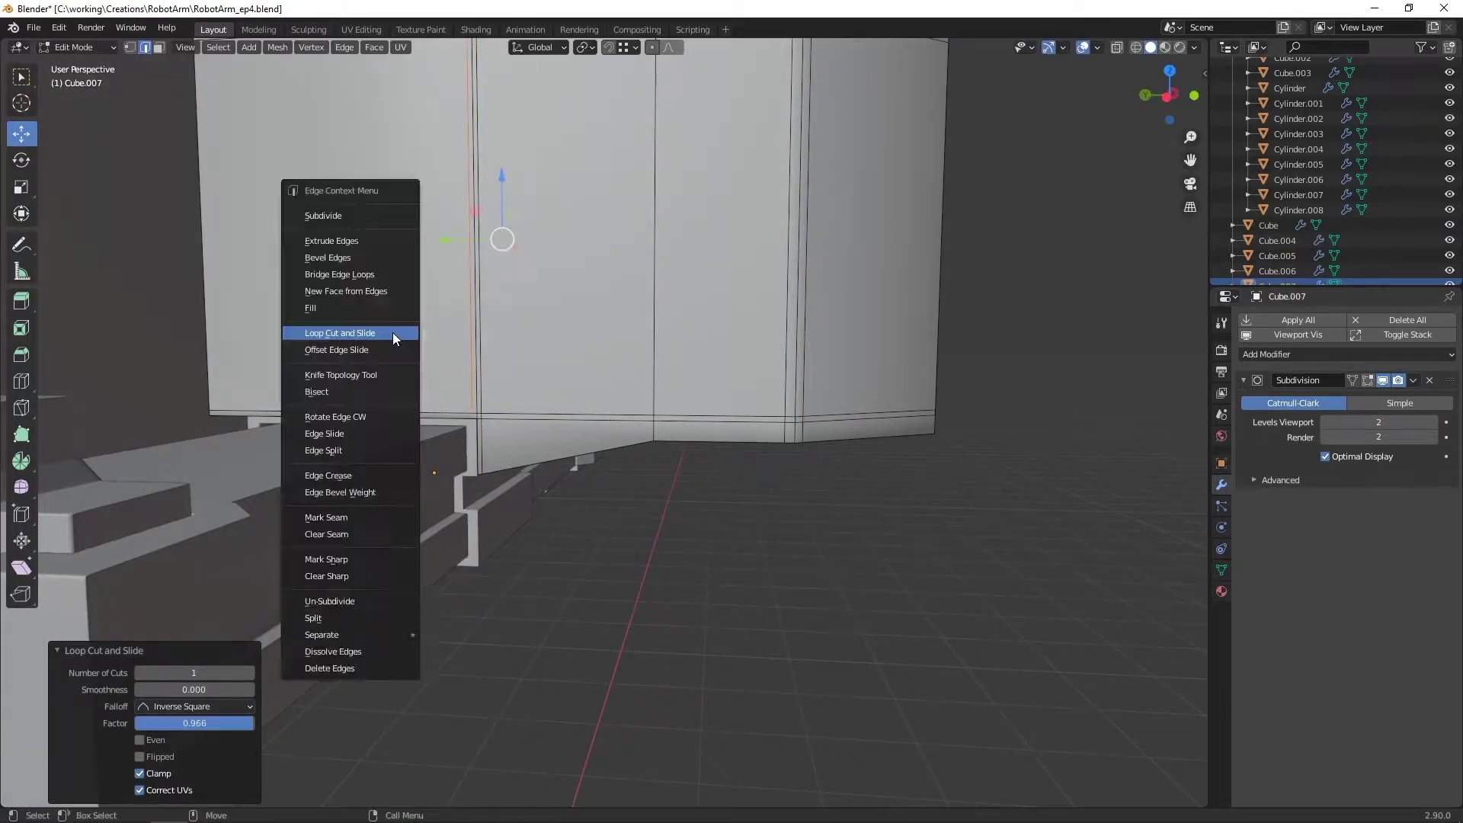
Step: Add a loop cut on the block's underside running close to its chamfered side edge
{"action": "key", "text": "Tab"}
{"action": "key", "text": "alt+z"}
{"action": "middle_click_drag", "start_coordinate": [282, 408], "coordinate": [777, 363]}
{"action": "key", "text": "alt+z"}
{"action": "key", "text": "Tab"}
{"action": "key", "text": "3"}
{"action": "key", "text": "2"}
{"action": "key", "text": "ctrl+r"}
{"action": "left_click", "coordinate": [404, 525]}
{"action": "right_click", "coordinate": [455, 404]}
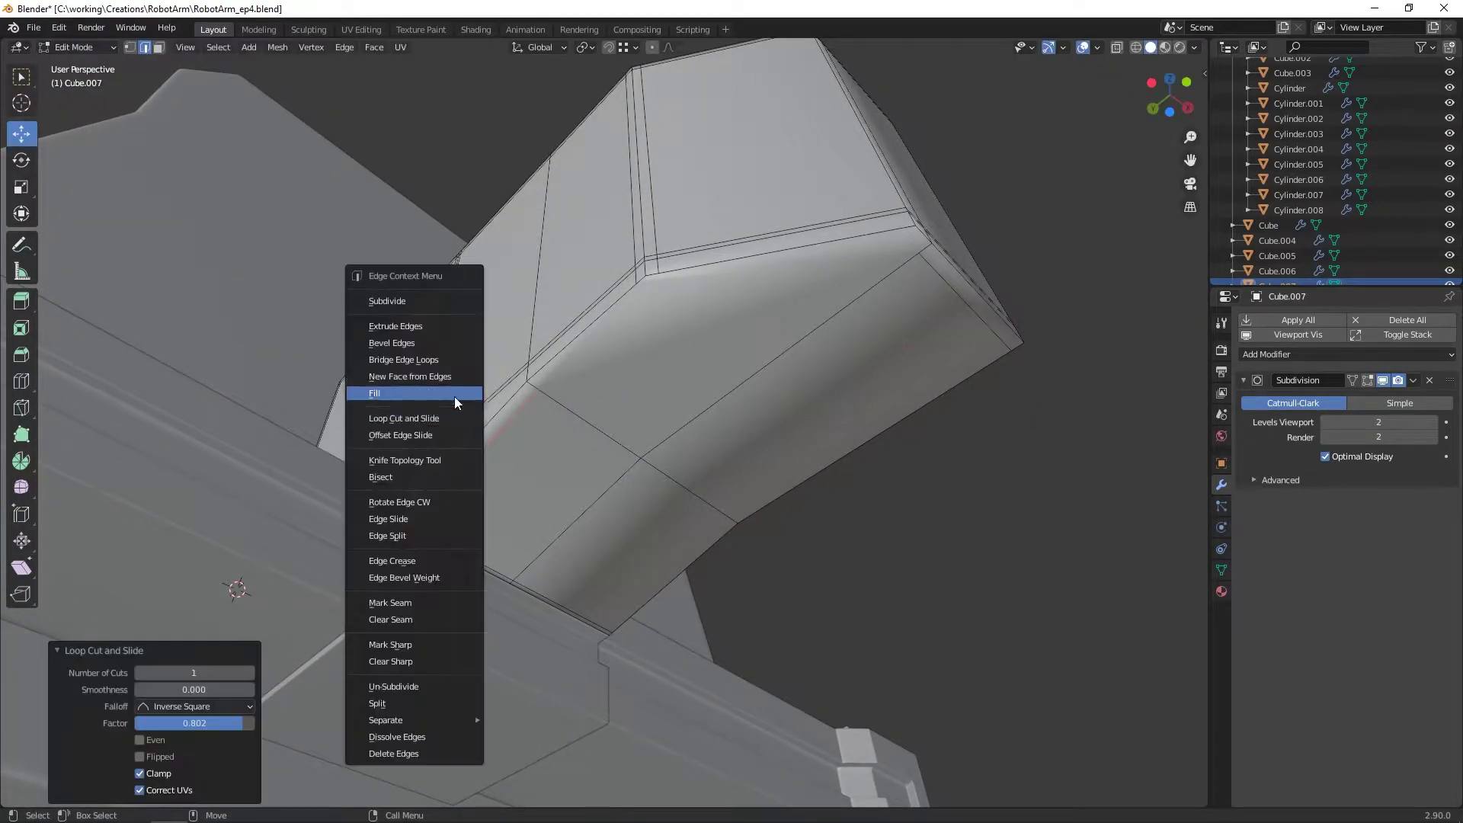
{"action": "right_click", "coordinate": [506, 434]}
{"action": "left_click", "coordinate": [496, 440]}
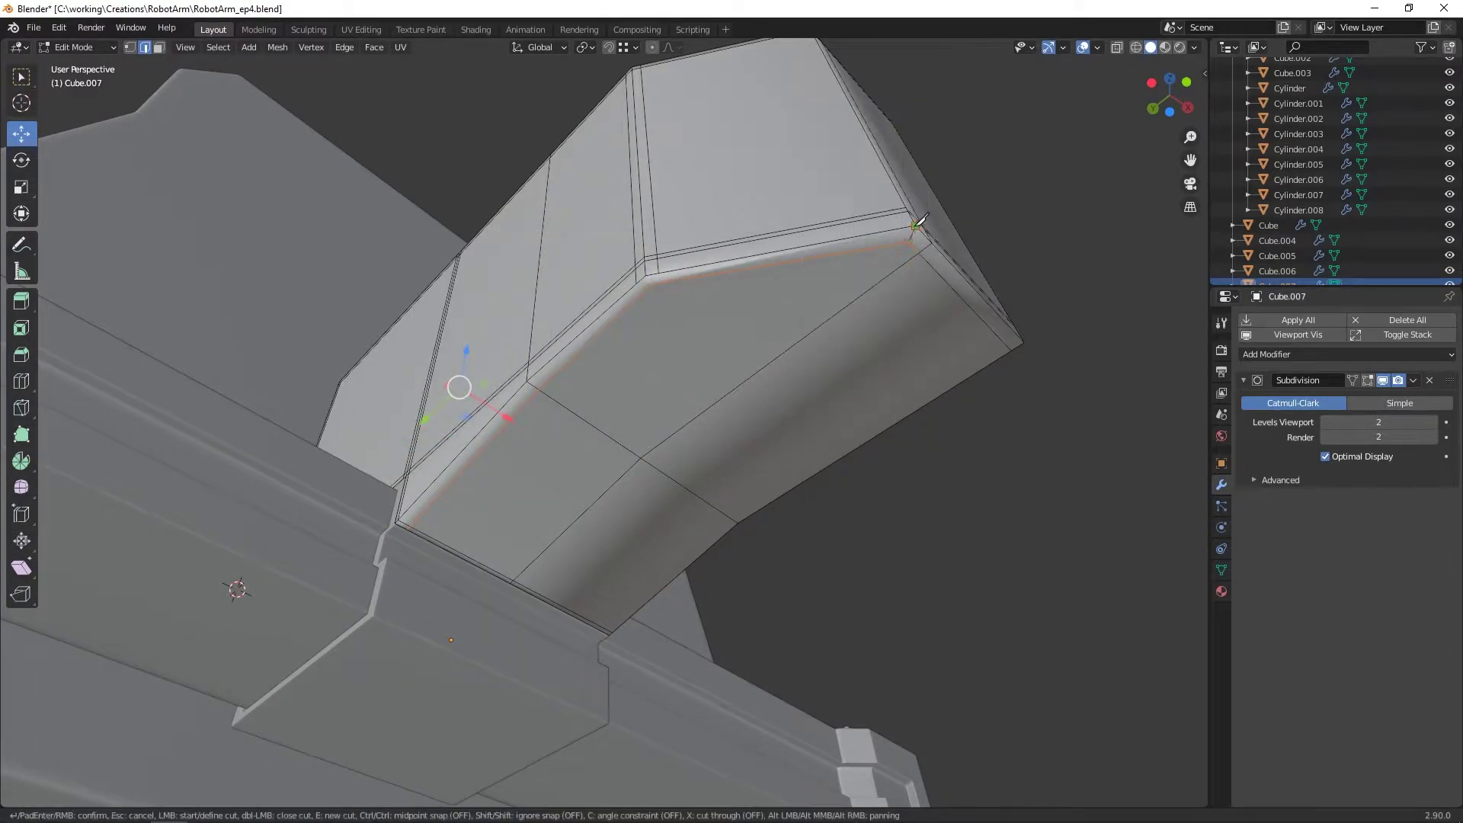
{"action": "key", "text": "Escape"}
{"action": "scroll", "coordinate": [691, 179], "scroll_direction": "up", "scroll_amount": 2}
{"action": "key", "text": "Escape"}
{"action": "key", "text": "2"}
{"action": "key", "text": "k"}
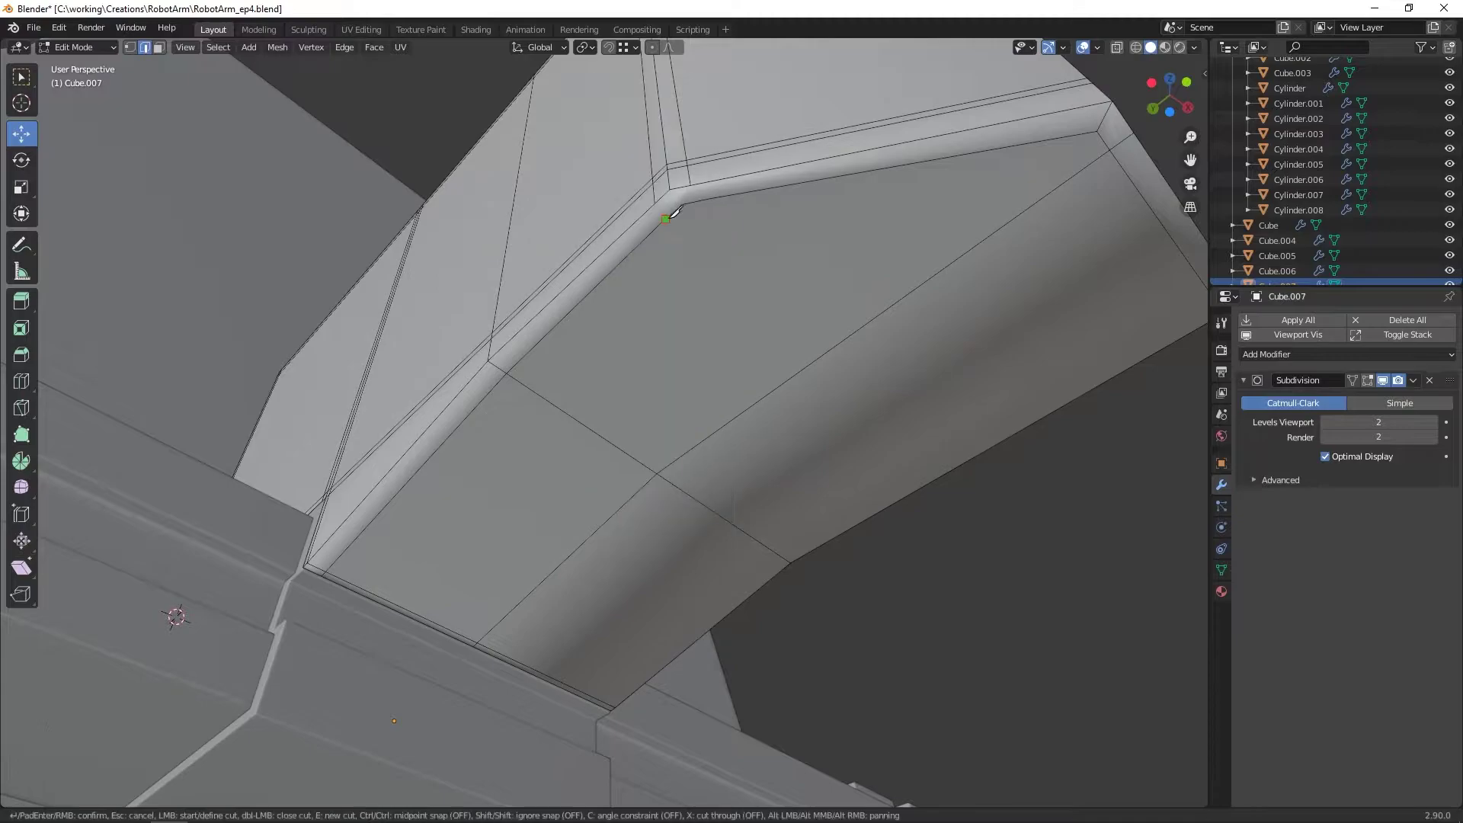
{"action": "key", "text": "Escape"}
Step: Cut connecting edges with the Knife at the underside corner where the side meets the front chamfer
{"action": "right_click", "coordinate": [671, 191]}
{"action": "left_click", "coordinate": [671, 190]}
{"action": "right_click", "coordinate": [728, 199]}
{"action": "right_click", "coordinate": [728, 196]}
{"action": "left_click", "coordinate": [724, 199]}
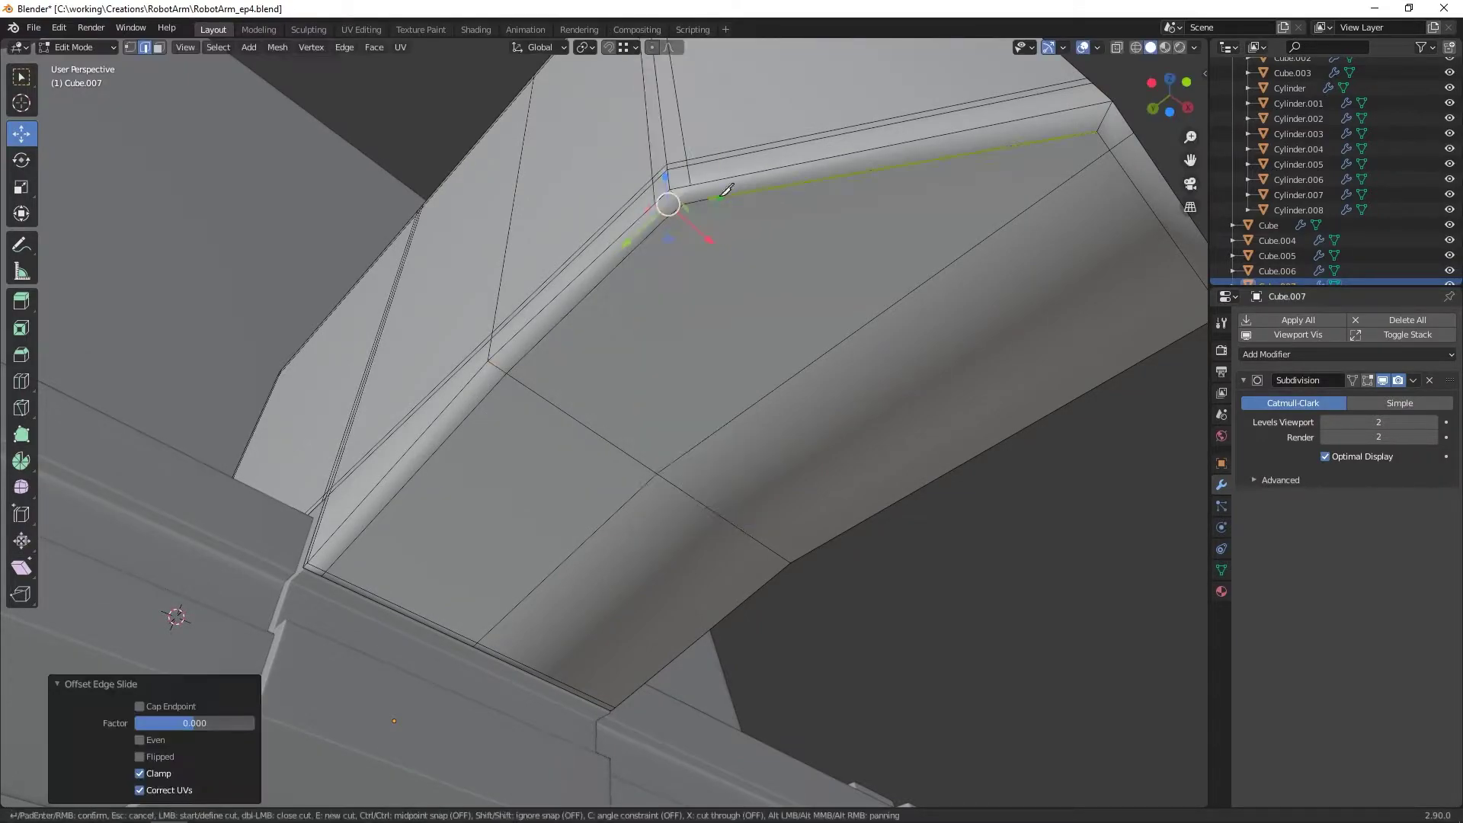
{"action": "scroll", "coordinate": [728, 204], "scroll_direction": "up", "scroll_amount": 2}
{"action": "right_click", "coordinate": [750, 182]}
{"action": "key", "text": "k"}
{"action": "left_click", "coordinate": [709, 155]}
{"action": "key", "text": "Return"}
{"action": "scroll", "coordinate": [709, 156], "scroll_direction": "down", "scroll_amount": 4}
Step: Select the block's middle edge loop and add a supporting edge loop on each side of it
{"action": "middle_click_drag", "start_coordinate": [708, 160], "coordinate": [655, 308]}
{"action": "key", "text": "Tab"}
{"action": "key", "text": "Tab"}
{"action": "scroll", "coordinate": [690, 297], "scroll_direction": "up", "scroll_amount": 1}
{"action": "left_click", "coordinate": [613, 334], "text": "alt"}
{"action": "right_click", "coordinate": [612, 334]}
{"action": "left_click", "coordinate": [573, 219]}
{"action": "left_click", "coordinate": [570, 217]}
Step: Check the smoothed block and add a supporting loop cut beside the chamfer's lower corner
{"action": "key", "text": "Tab"}
{"action": "scroll", "coordinate": [571, 217], "scroll_direction": "down", "scroll_amount": 1}
{"action": "middle_click_drag", "start_coordinate": [571, 217], "coordinate": [625, 381]}
{"action": "key", "text": "Tab"}
{"action": "scroll", "coordinate": [613, 415], "scroll_direction": "up", "scroll_amount": 1}
{"action": "right_click", "coordinate": [612, 419]}
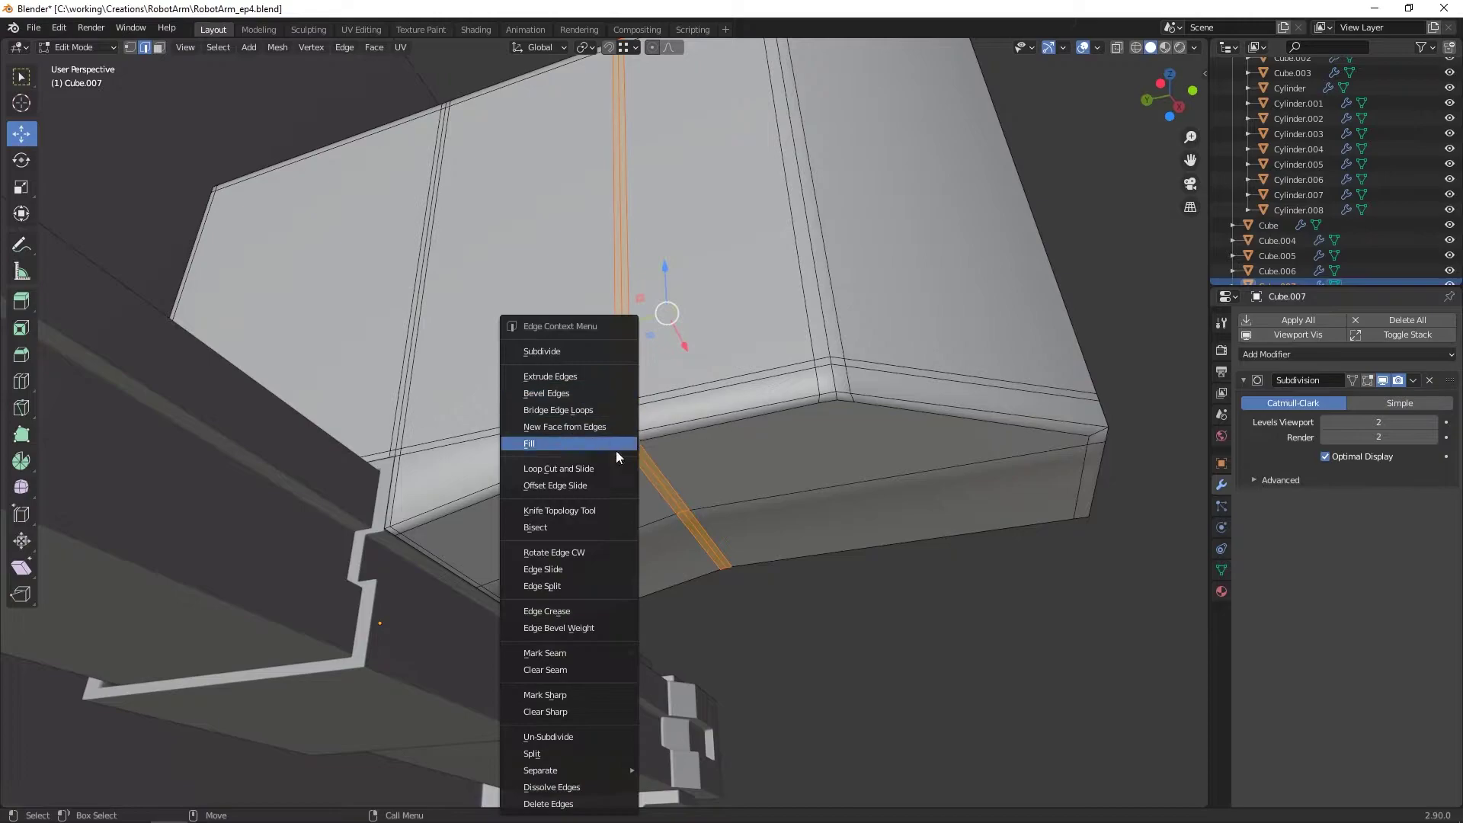
{"action": "left_click", "coordinate": [558, 468]}
{"action": "left_click", "coordinate": [847, 379]}
Step: Select the edges at the rear of the underside and add supporting edges with Offset Edge Slide
{"action": "key", "text": "alt+z"}
{"action": "middle_click_drag", "start_coordinate": [848, 379], "coordinate": [793, 438]}
{"action": "left_click", "coordinate": [534, 499], "text": "alt"}
{"action": "left_click", "coordinate": [465, 518], "text": "alt"}
{"action": "key", "text": "alt+z"}
{"action": "right_click", "coordinate": [547, 451]}
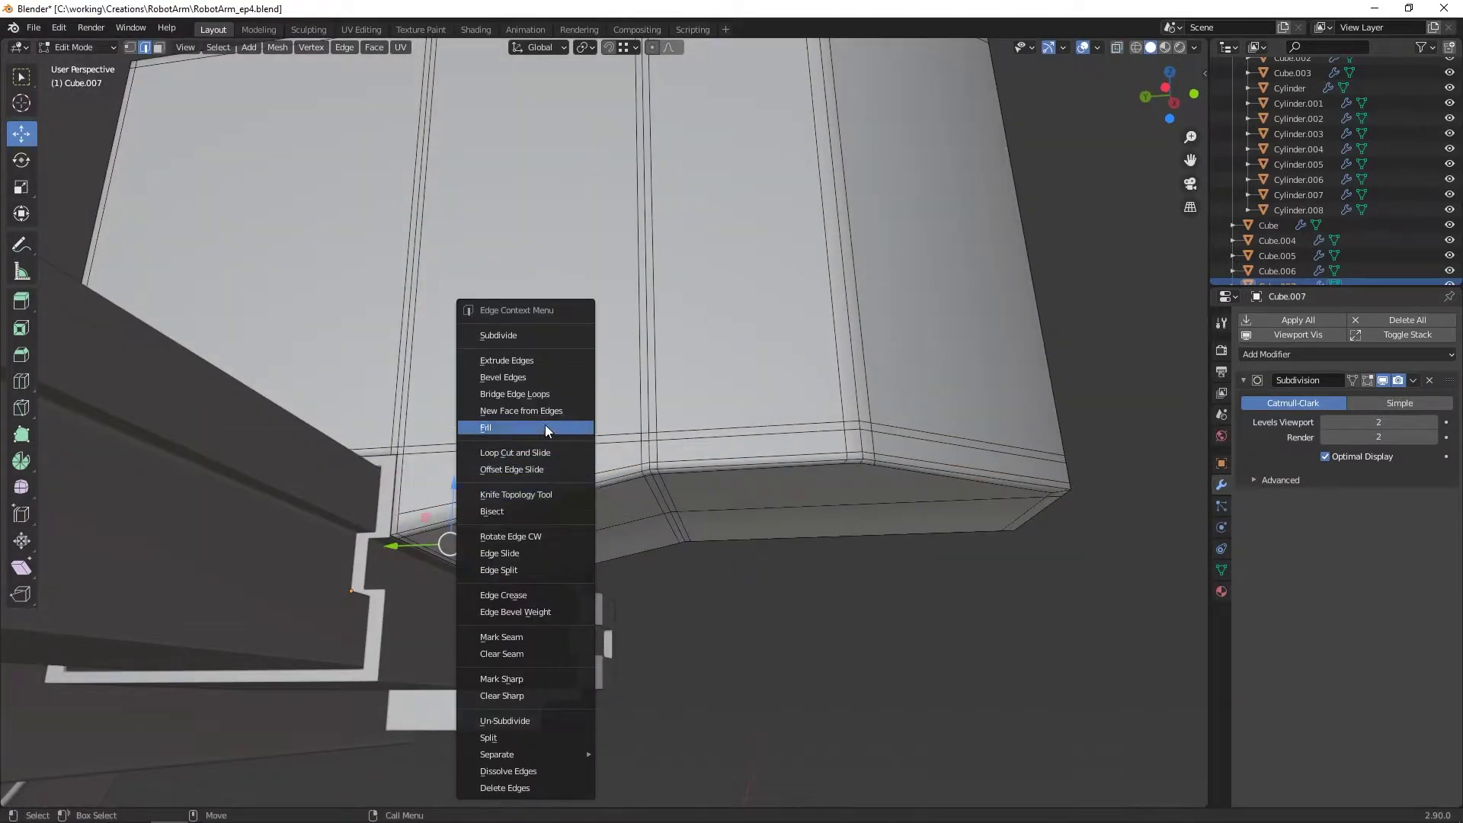
{"action": "left_click", "coordinate": [536, 469]}
Step: Add a loop cut close to the vertical edge between the chamfer and the block's front face
{"action": "key", "text": "Tab"}
{"action": "scroll", "coordinate": [569, 548], "scroll_direction": "down", "scroll_amount": 4}
{"action": "mouse_move", "coordinate": [570, 549]}
{"action": "middle_mouse_down"}
{"action": "mouse_move", "coordinate": [473, 477]}
{"action": "mouse_move", "coordinate": [831, 431]}
{"action": "mouse_move", "coordinate": [823, 524]}
{"action": "mouse_move", "coordinate": [754, 305]}
{"action": "middle_mouse_up"}
{"action": "key", "text": "Tab"}
{"action": "key", "text": "alt+z"}
{"action": "key", "text": "alt+z"}
{"action": "right_click", "coordinate": [747, 272]}
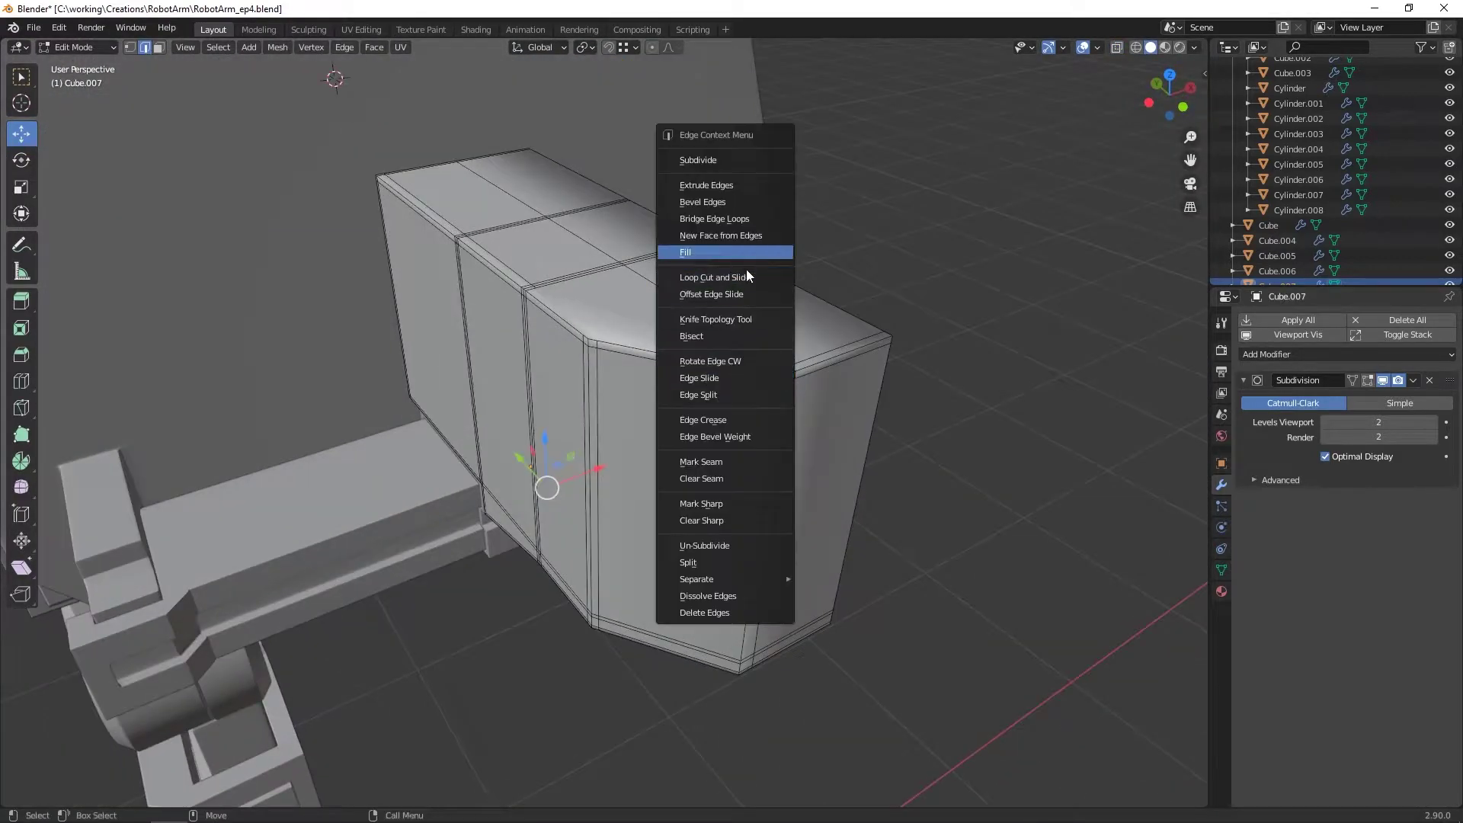
{"action": "left_click", "coordinate": [808, 388]}
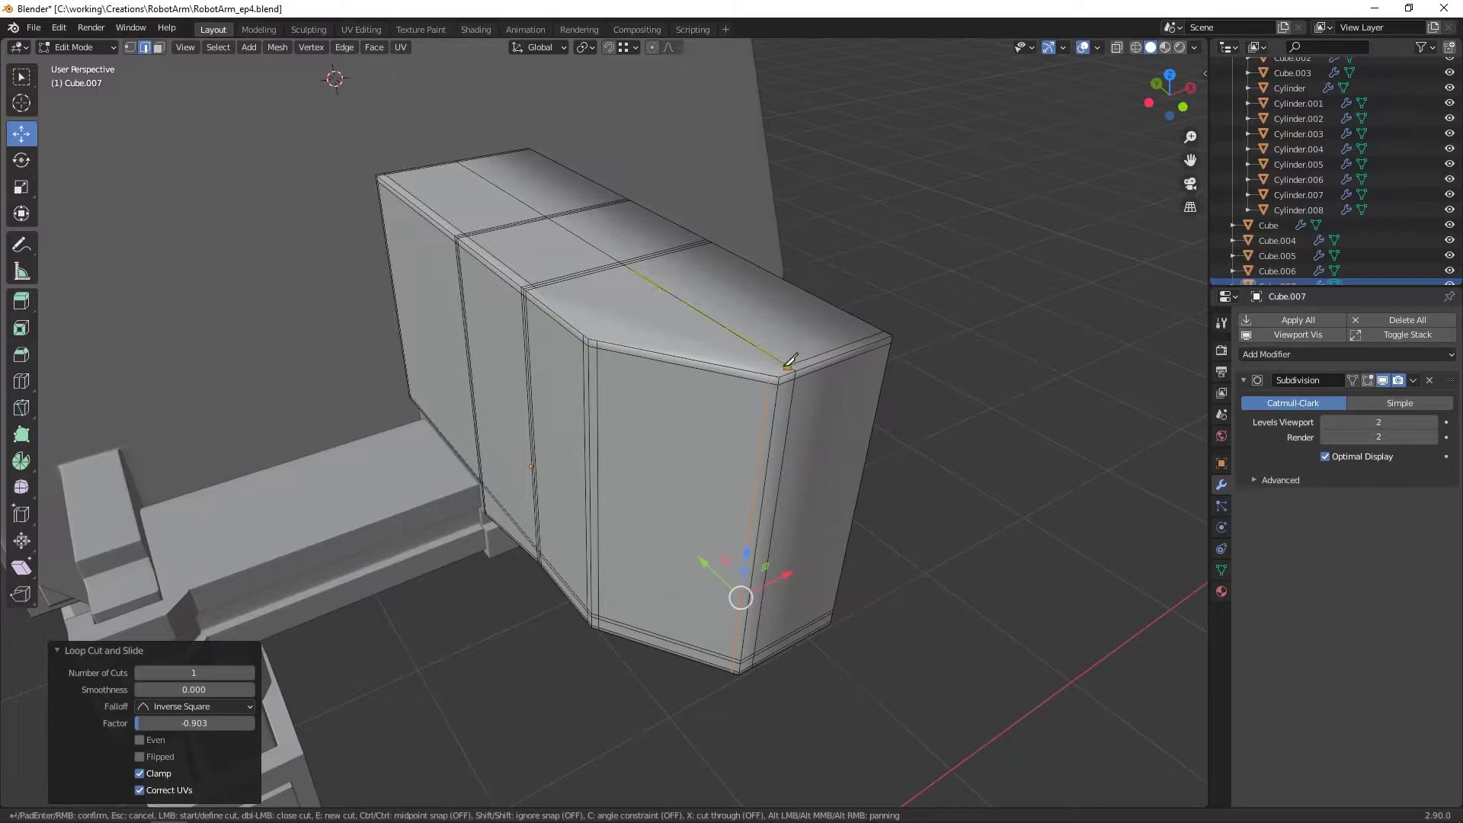
Step: Cut connecting edges with the Knife at the block's front corner beside the chamfer
{"action": "middle_click_drag", "start_coordinate": [778, 388], "coordinate": [530, 372]}
{"action": "right_click", "coordinate": [729, 309]}
{"action": "left_click", "coordinate": [730, 310]}
{"action": "left_click", "coordinate": [747, 293]}
{"action": "left_click", "coordinate": [765, 304]}
{"action": "left_click", "coordinate": [348, 509]}
{"action": "key", "text": "Return"}
Step: Dissolve the surplus edges at the front corner of the block
{"action": "middle_click_drag", "start_coordinate": [410, 416], "coordinate": [664, 243]}
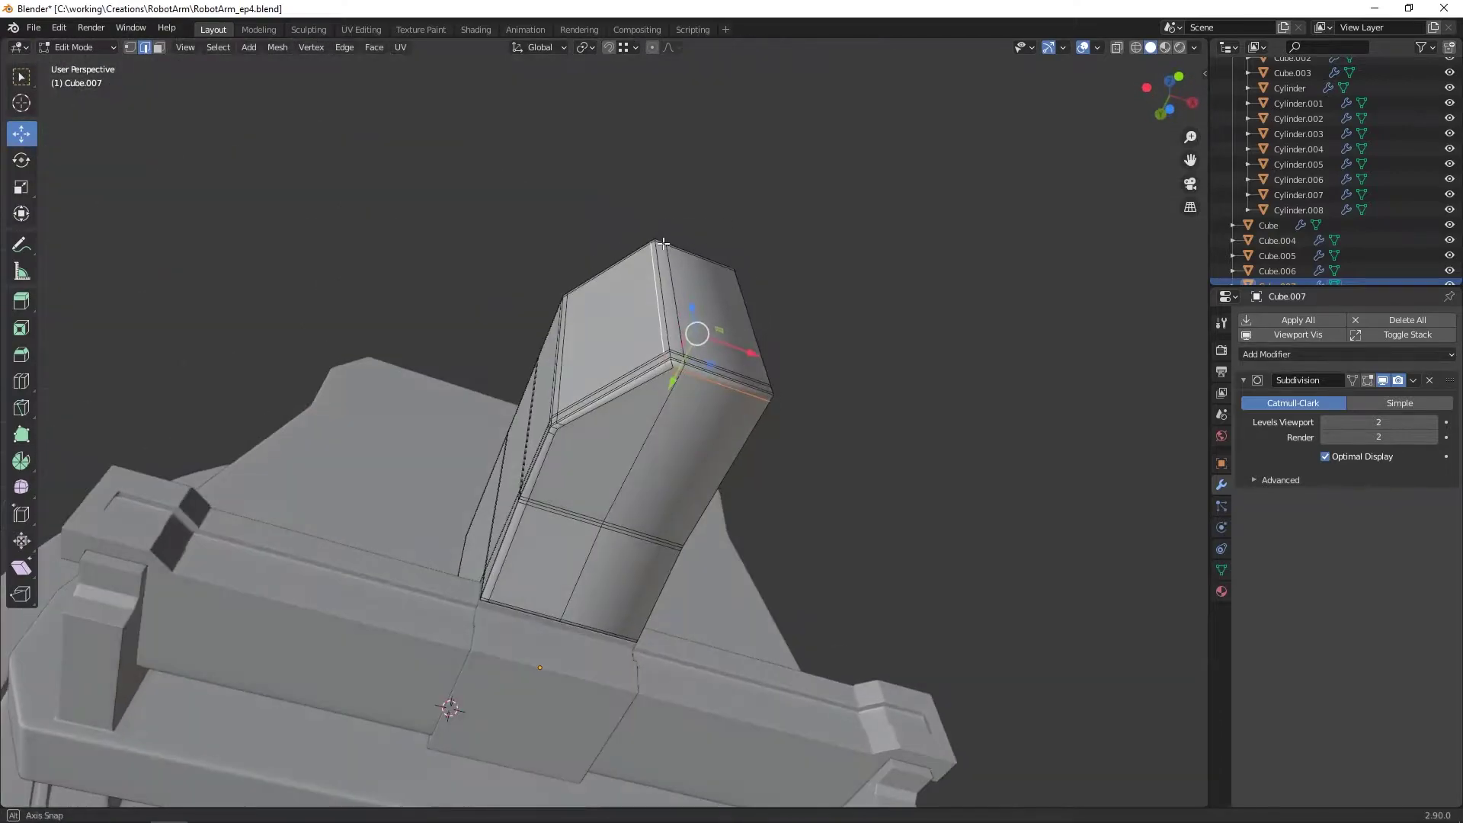
{"action": "scroll", "coordinate": [664, 248], "scroll_direction": "up", "scroll_amount": 3}
{"action": "right_click", "coordinate": [666, 251]}
{"action": "left_click", "coordinate": [628, 528]}
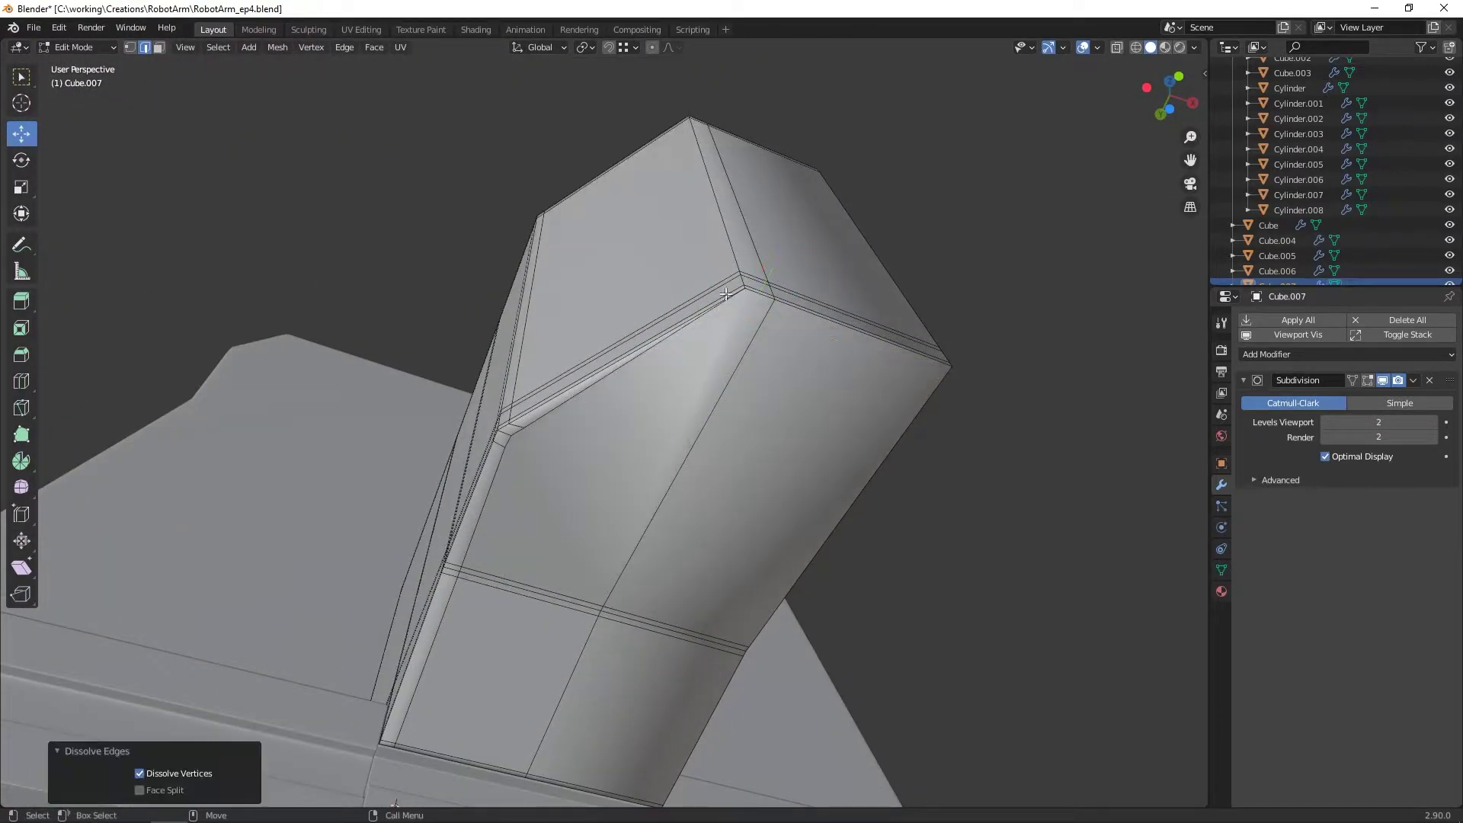
Step: Cut a supporting edge across the block's top face with the Knife, following the outline of the chamfered side
{"action": "middle_click_drag", "start_coordinate": [726, 294], "coordinate": [780, 483]}
{"action": "middle_click_drag", "start_coordinate": [745, 411], "coordinate": [712, 420]}
{"action": "right_click", "coordinate": [622, 325]}
{"action": "left_click", "coordinate": [569, 219]}
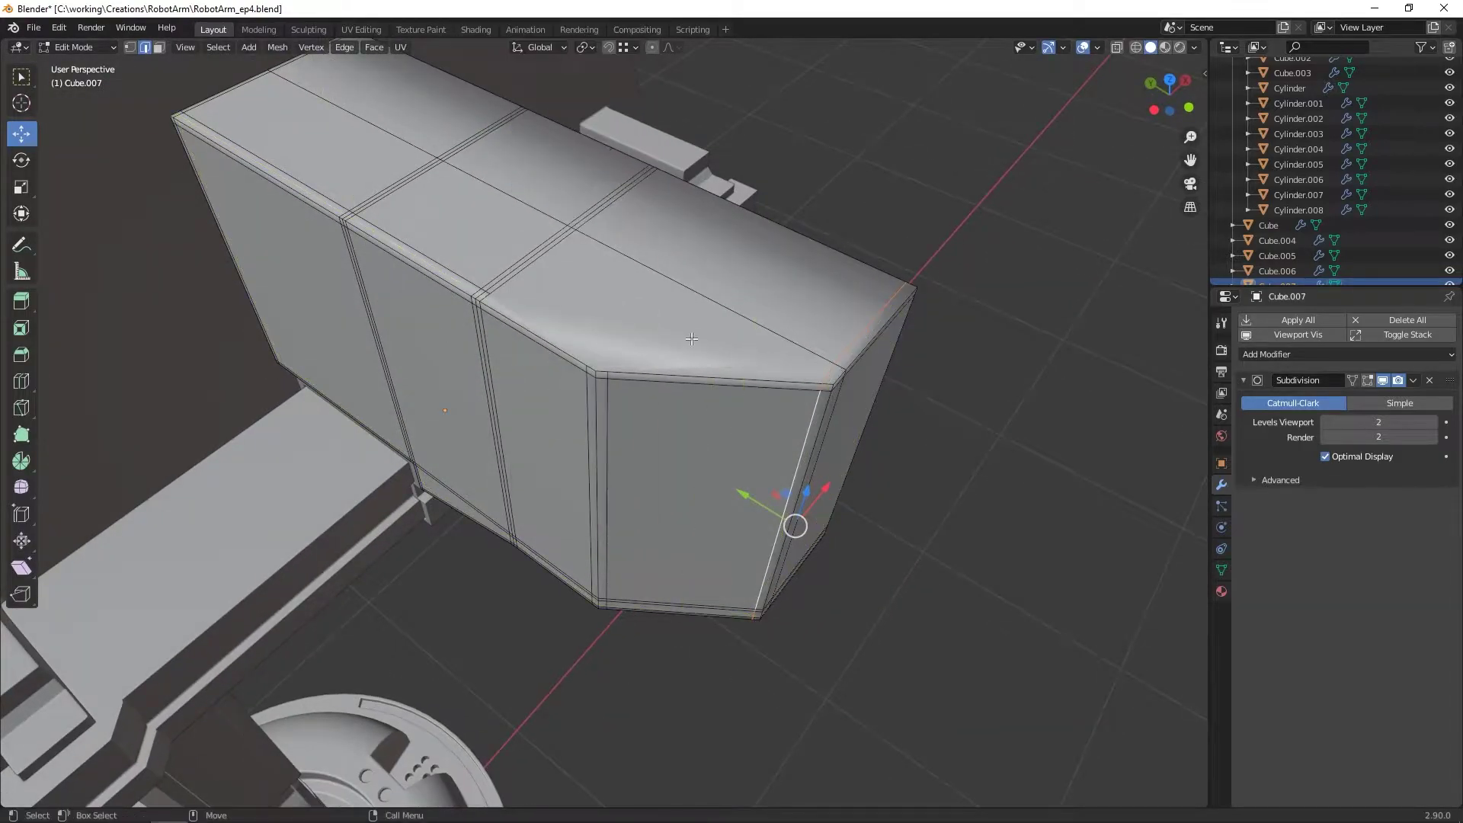
{"action": "left_click", "coordinate": [608, 358]}
{"action": "scroll", "coordinate": [606, 356], "scroll_direction": "up", "scroll_amount": 5}
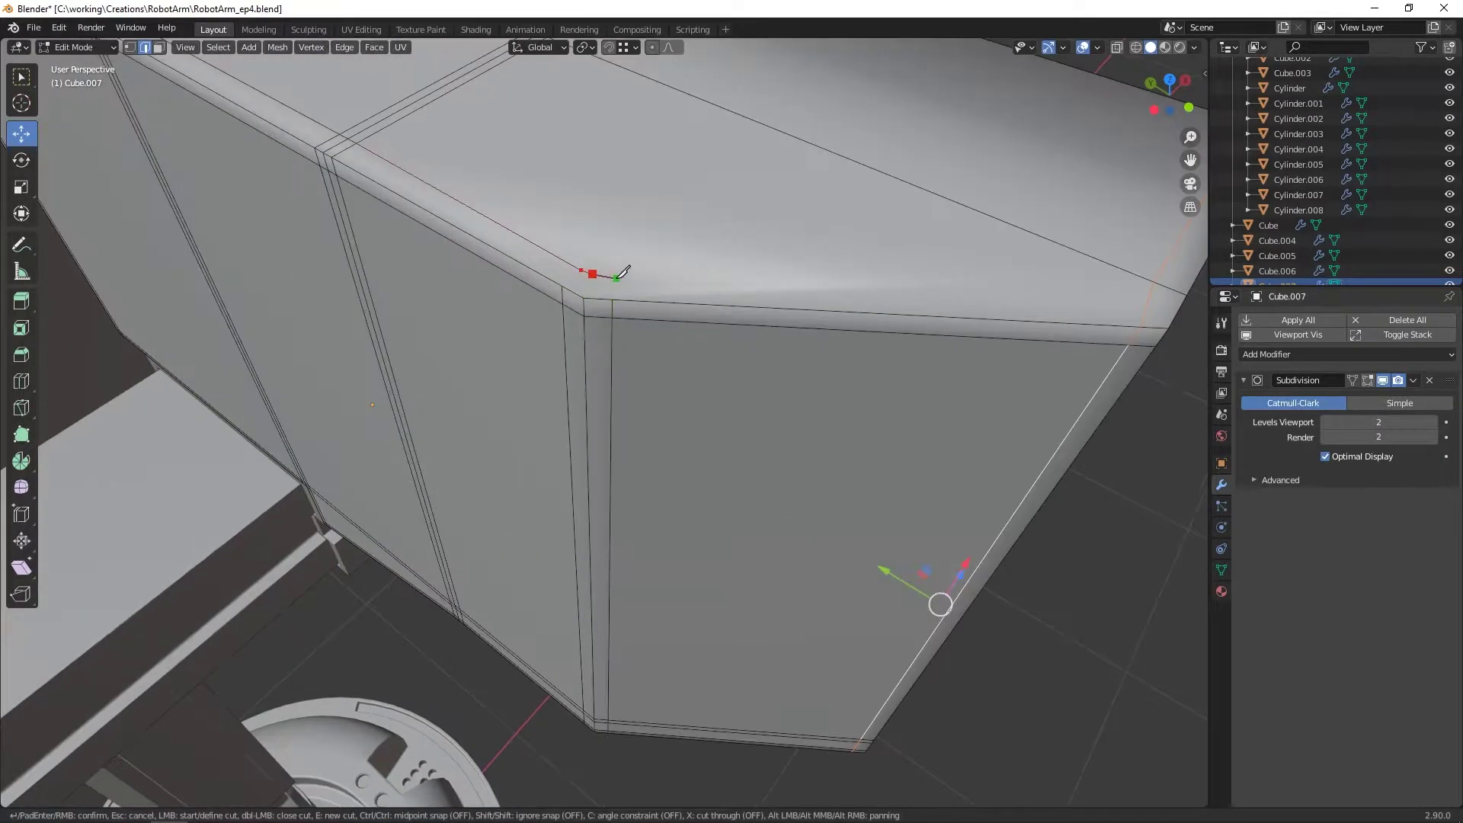
{"action": "left_click", "coordinate": [1149, 300]}
{"action": "key", "text": "Return"}
Step: Cut short connecting edges with the Knife where the chamfer corner meets the new supporting edge on the top face
{"action": "middle_click_drag", "start_coordinate": [762, 320], "coordinate": [728, 313]}
{"action": "key", "text": "k"}
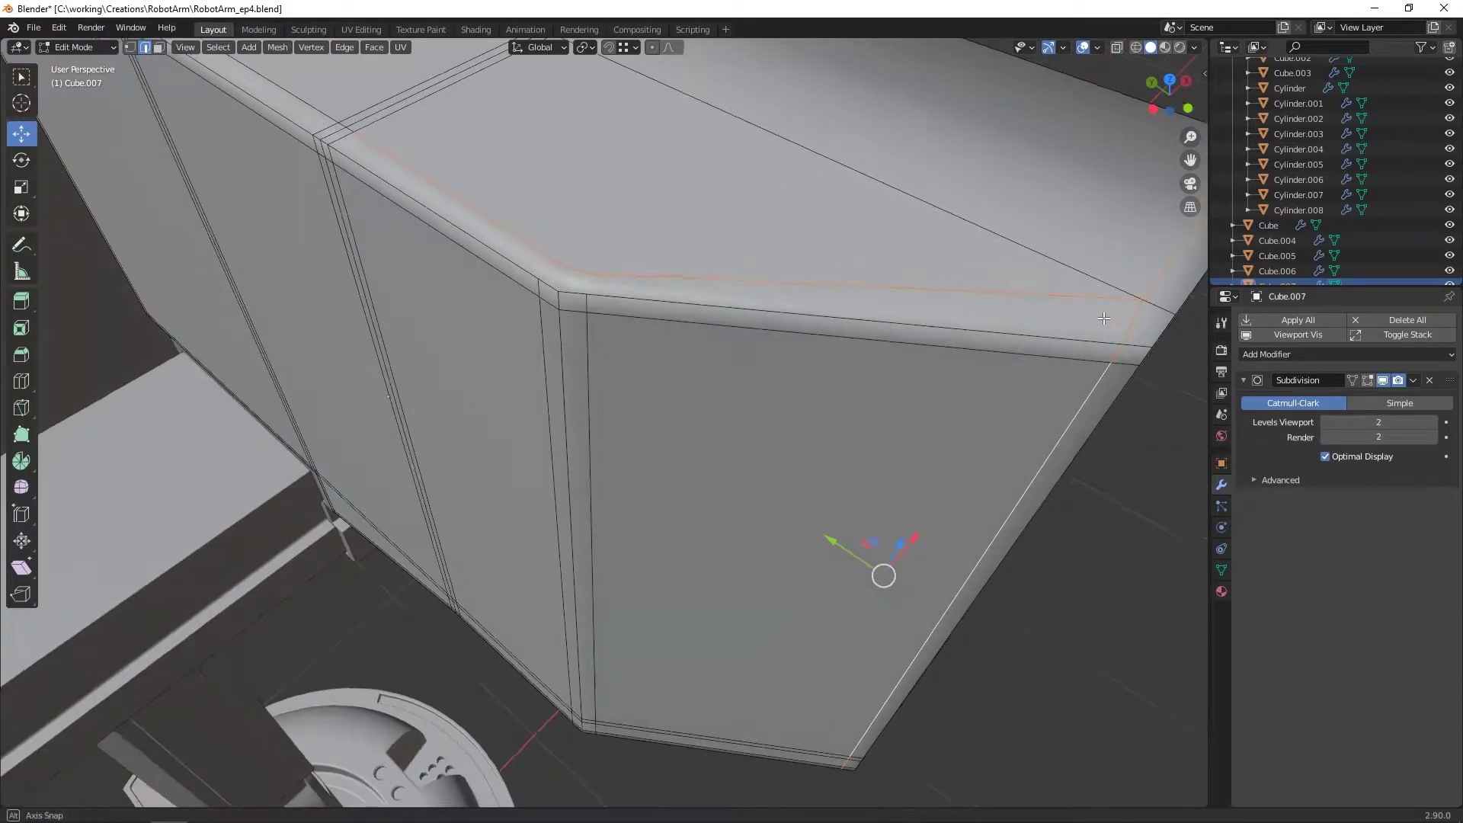
{"action": "key", "text": "Escape"}
{"action": "right_click", "coordinate": [584, 267]}
{"action": "left_click", "coordinate": [584, 268]}
{"action": "left_click", "coordinate": [569, 268]}
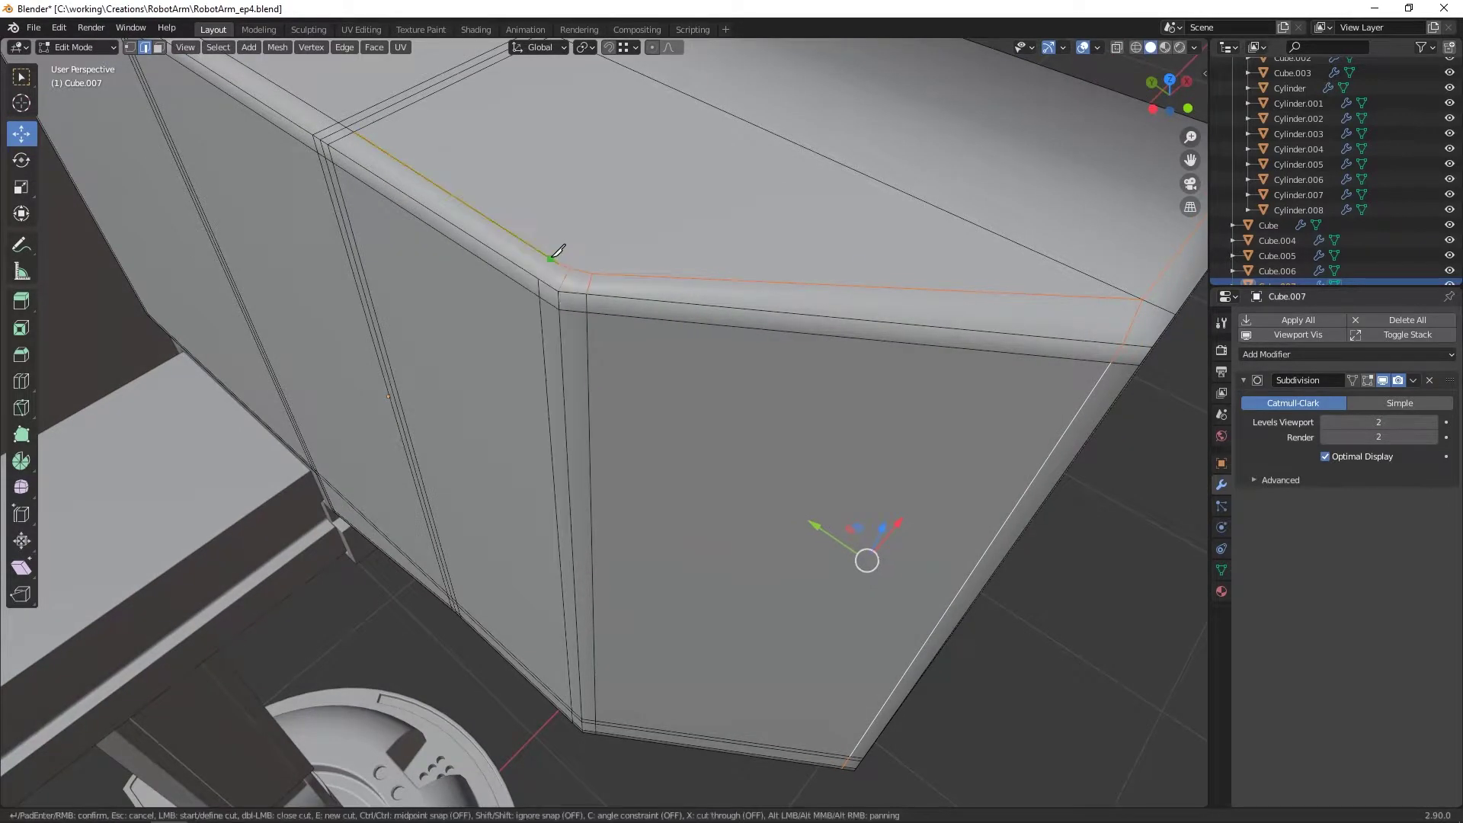
Step: Merge the surplus vertices at the underside's front corner into the end vertex of the centre edge with Merge At Last
{"action": "key", "text": "4"}
{"action": "scroll", "coordinate": [539, 276], "scroll_direction": "down", "scroll_amount": 2}
{"action": "left_click_drag", "start_coordinate": [539, 277], "coordinate": [757, 261], "text": "alt"}
{"action": "key", "text": "2"}
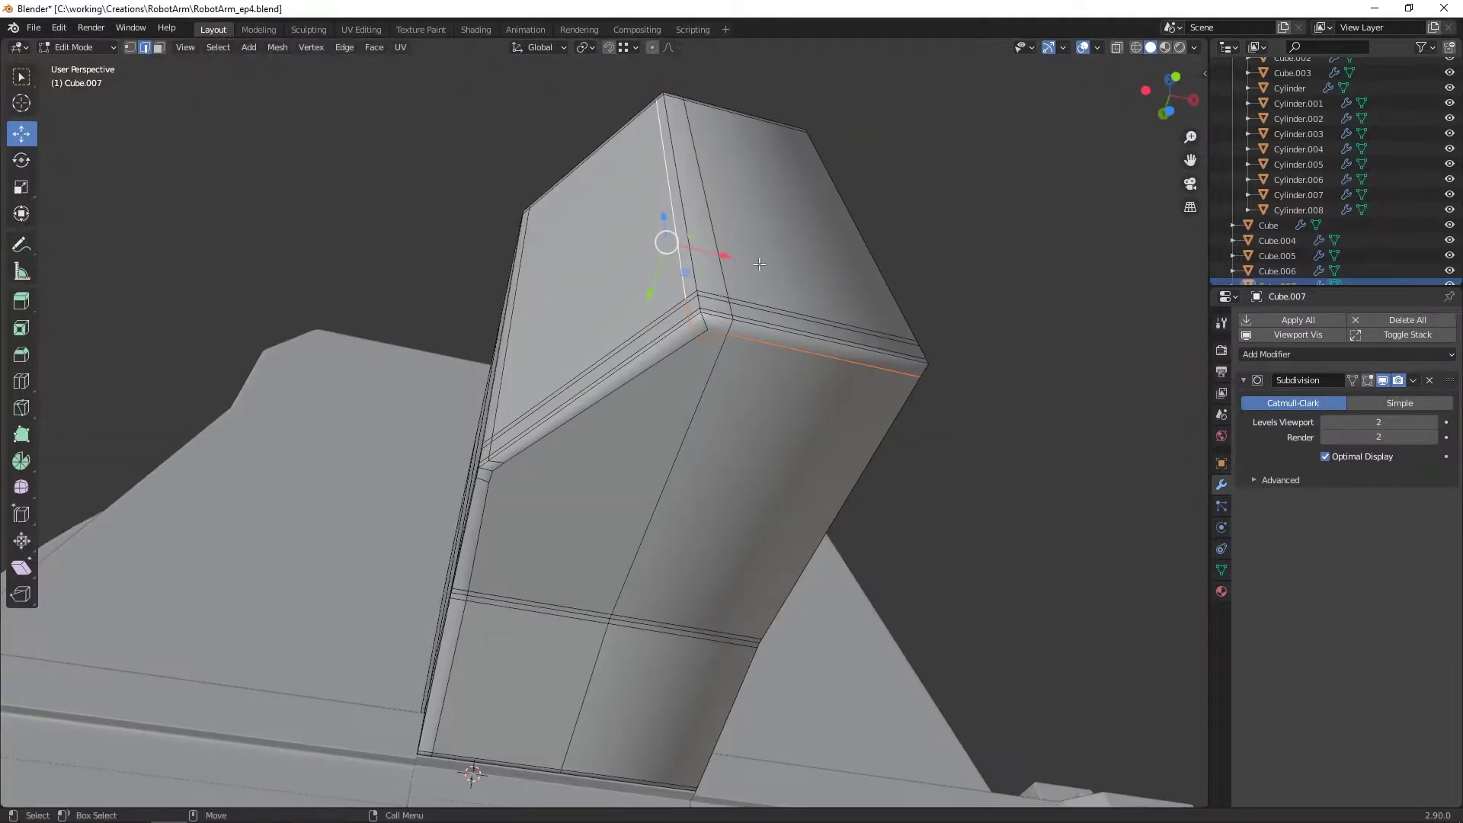
{"action": "scroll", "coordinate": [755, 258], "scroll_direction": "up", "scroll_amount": 2}
{"action": "middle_click_drag", "start_coordinate": [755, 260], "coordinate": [737, 311]}
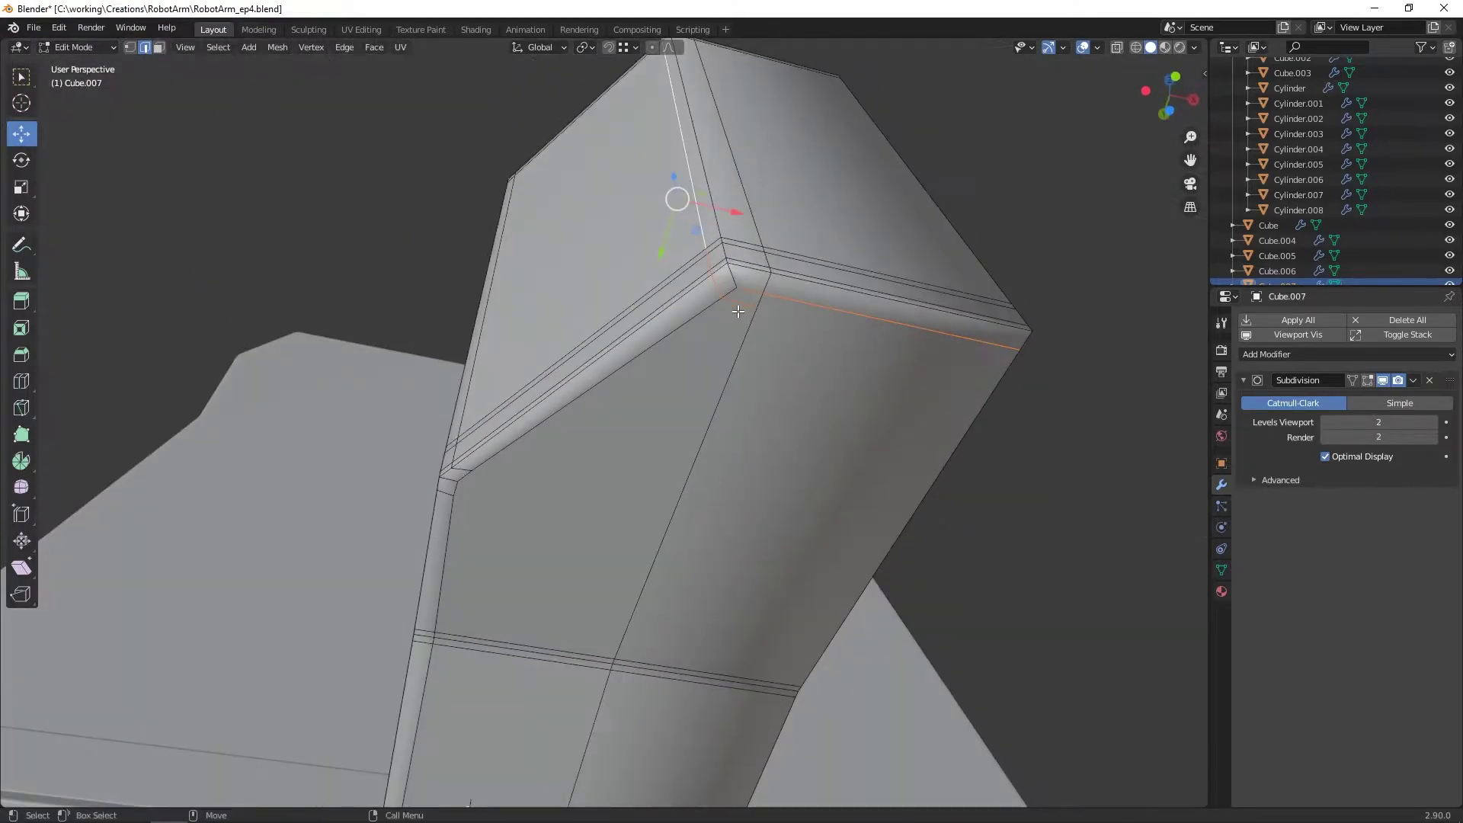
{"action": "left_click", "coordinate": [764, 295], "text": "shift"}
{"action": "right_click", "coordinate": [764, 297]}
{"action": "left_click", "coordinate": [730, 595]}
{"action": "left_click", "coordinate": [723, 299]}
{"action": "left_click", "coordinate": [737, 289], "text": "shift"}
{"action": "right_click", "coordinate": [738, 289]}
{"action": "left_click", "coordinate": [733, 356]}
{"action": "left_click", "coordinate": [763, 295], "text": "shift"}
{"action": "right_click", "coordinate": [762, 296]}
{"action": "left_click", "coordinate": [807, 370]}
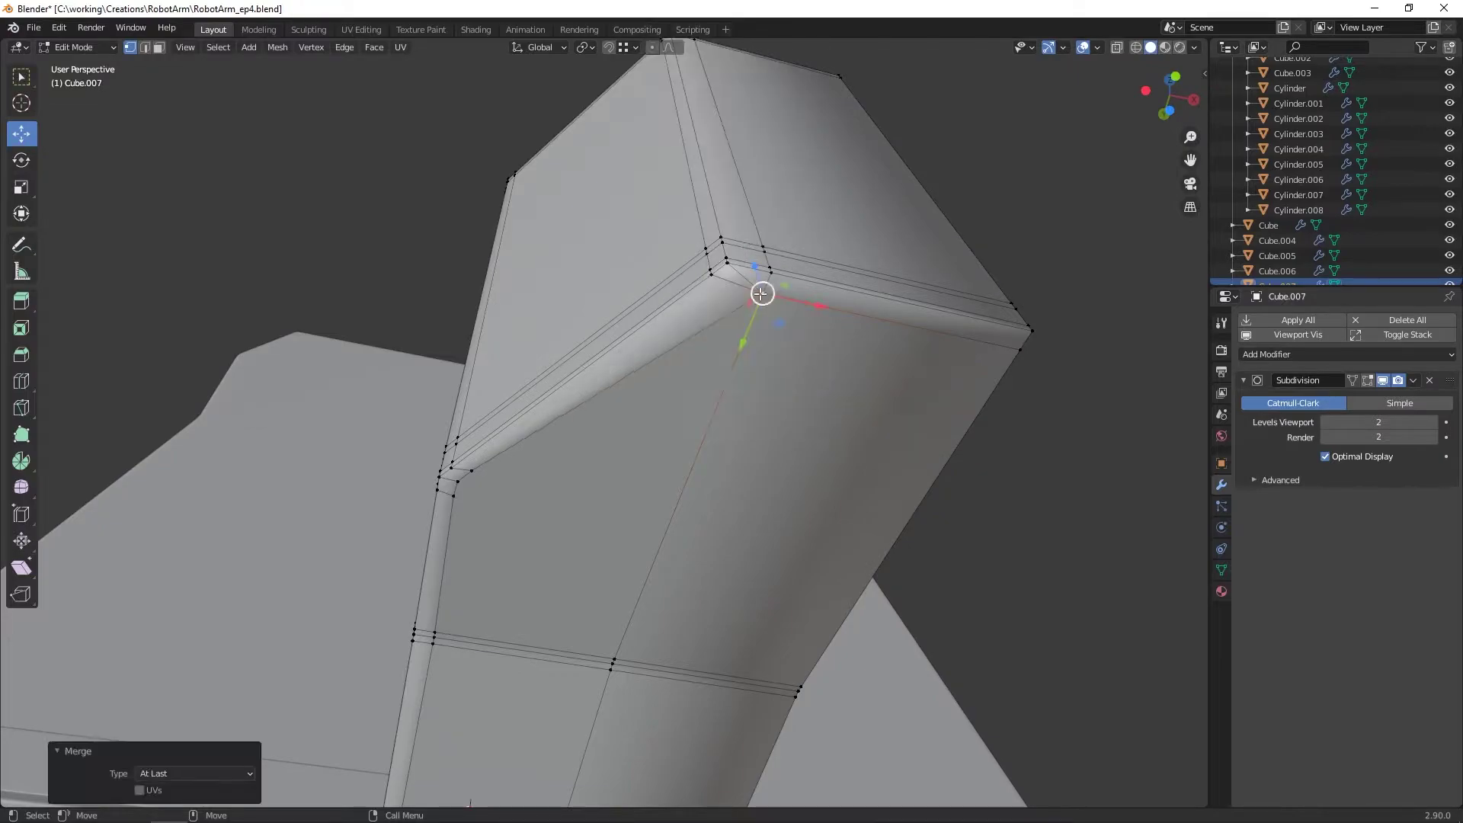
Step: Dissolve the leftover edge at the underside's front corner, shift the merged vertex about 0.0005 m, and check the shading
{"action": "scroll", "coordinate": [764, 301], "scroll_direction": "up", "scroll_amount": 2}
{"action": "key", "text": "2"}
{"action": "left_click", "coordinate": [810, 223]}
{"action": "right_click", "coordinate": [812, 225]}
{"action": "left_click", "coordinate": [789, 625]}
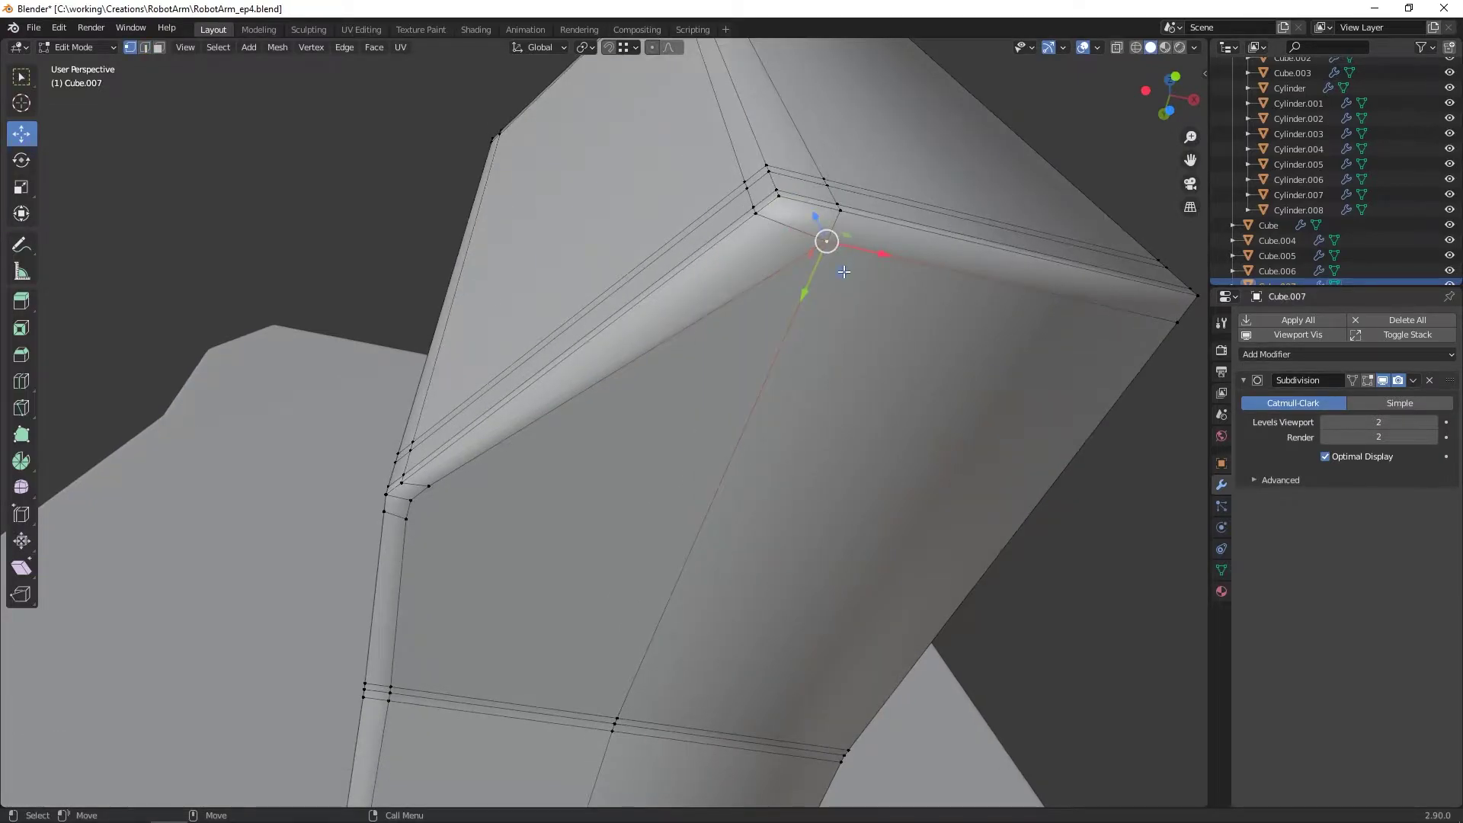
{"action": "middle_click_drag", "start_coordinate": [844, 271], "coordinate": [754, 163]}
{"action": "left_click_drag", "start_coordinate": [755, 163], "coordinate": [742, 161]}
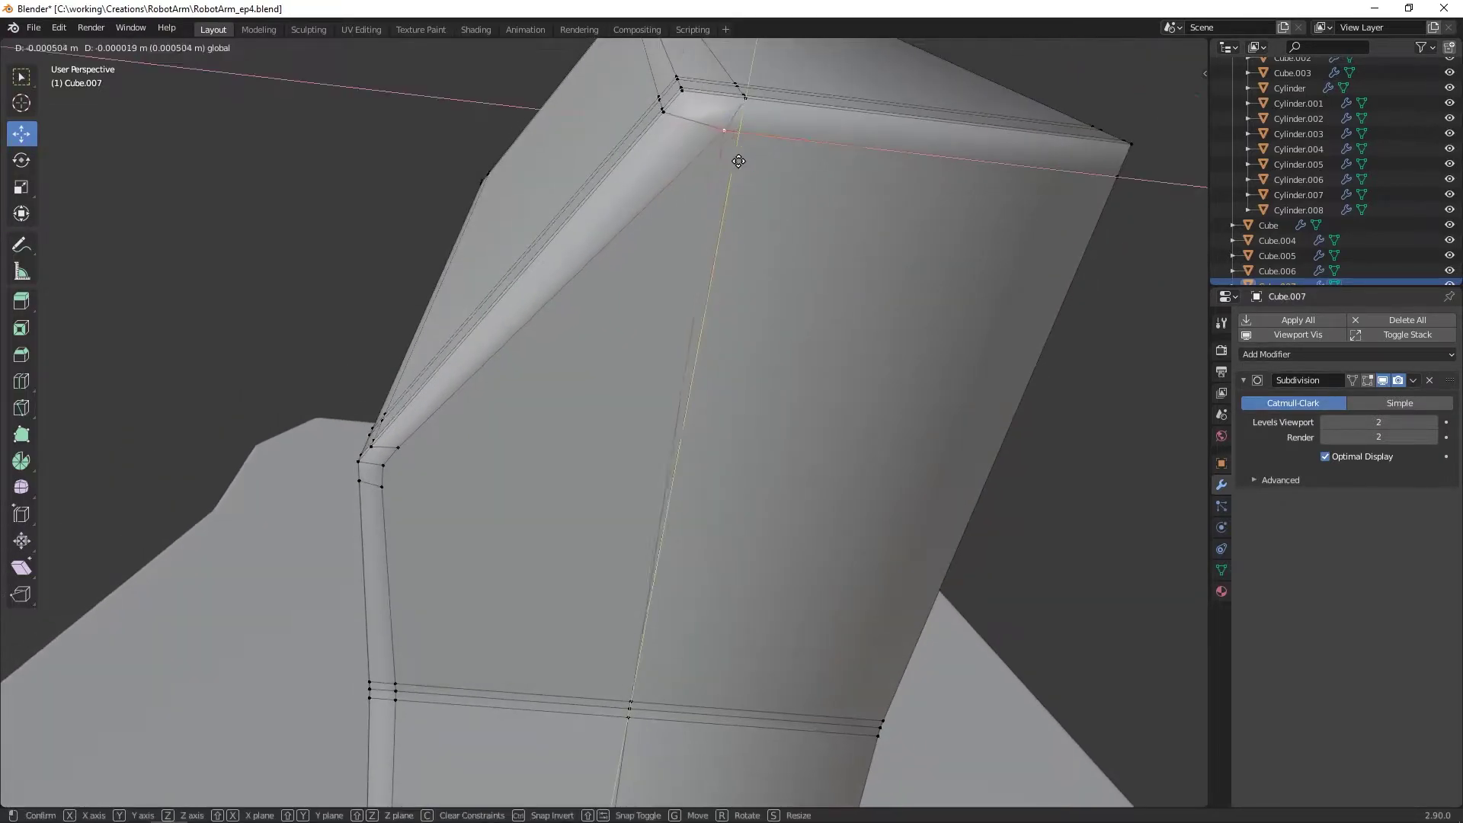
{"action": "left_click", "coordinate": [742, 158]}
{"action": "scroll", "coordinate": [803, 355], "scroll_direction": "down", "scroll_amount": 3}
{"action": "middle_click_drag", "start_coordinate": [742, 160], "coordinate": [727, 296]}
{"action": "key", "text": "Tab"}
{"action": "key", "text": "Tab"}
{"action": "key", "text": "2"}
{"action": "right_click", "coordinate": [619, 361]}
{"action": "left_click", "coordinate": [568, 167]}
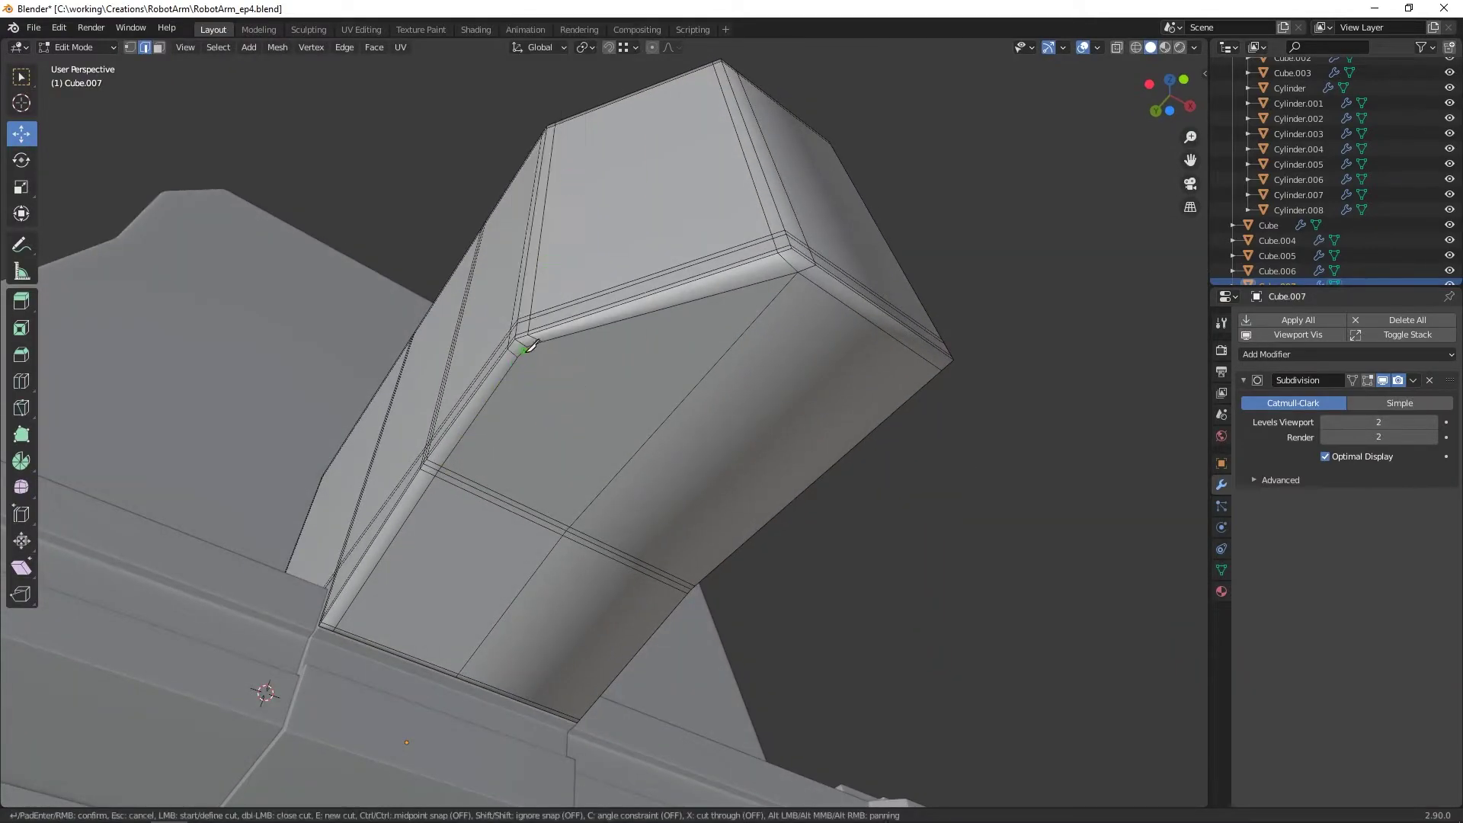
{"action": "key", "text": "Escape"}
Step: Add an edge across the block's underside, running from the chamfer corner to the opposite side
{"action": "middle_click_drag", "start_coordinate": [639, 420], "coordinate": [616, 317]}
{"action": "right_click", "coordinate": [581, 401]}
{"action": "left_click", "coordinate": [548, 362]}
{"action": "left_click", "coordinate": [556, 396]}
{"action": "right_click", "coordinate": [556, 396]}
{"action": "right_click", "coordinate": [615, 318]}
{"action": "left_click", "coordinate": [610, 360]}
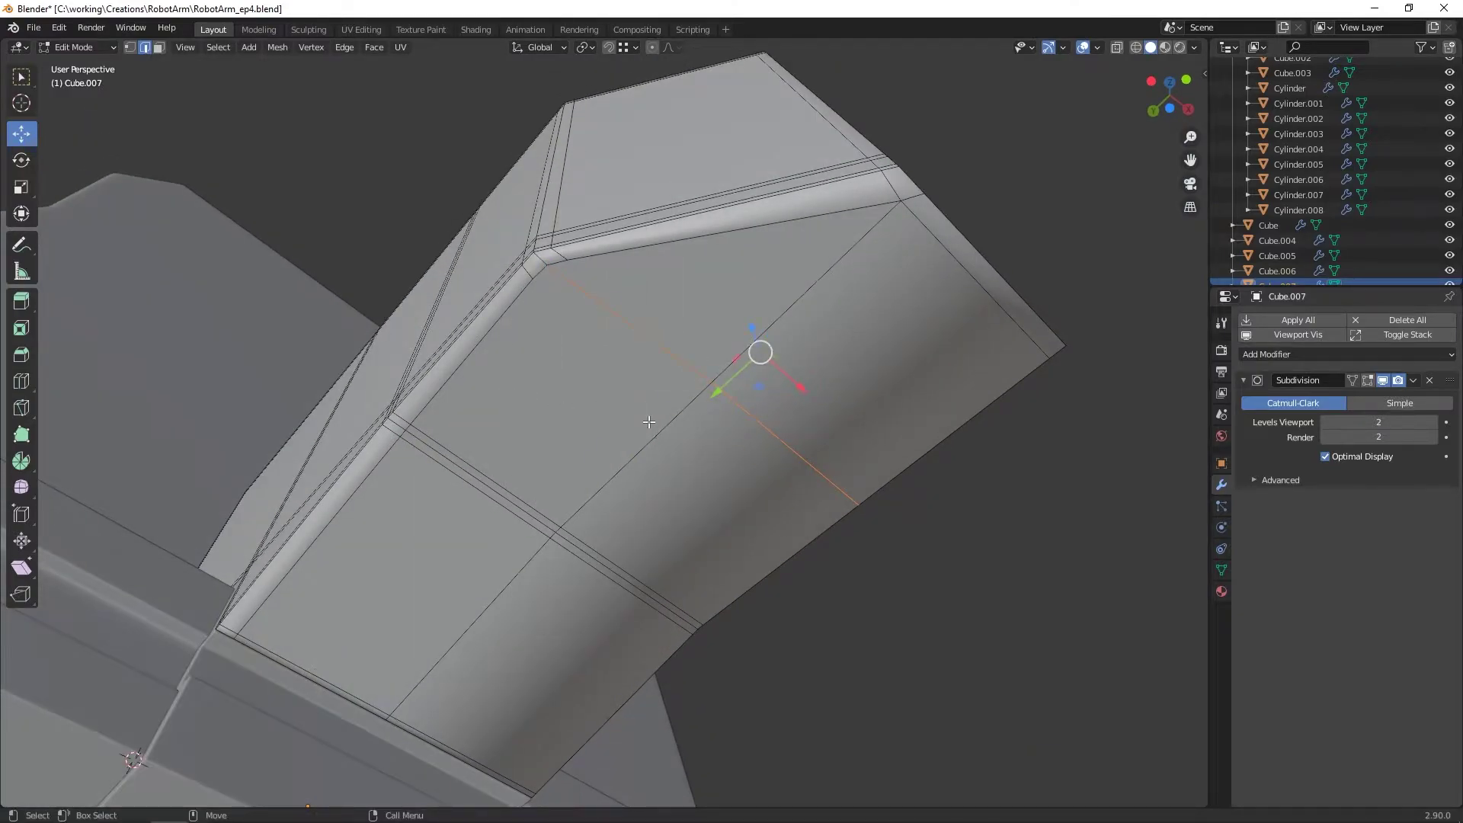
Step: Undo the last two changes and cut a connecting edge with the Knife at the chamfer corner on the underside
{"action": "key", "text": "ctrl+z"}
{"action": "key", "text": "ctrl+z"}
{"action": "right_click", "coordinate": [554, 285]}
{"action": "left_click", "coordinate": [554, 285]}
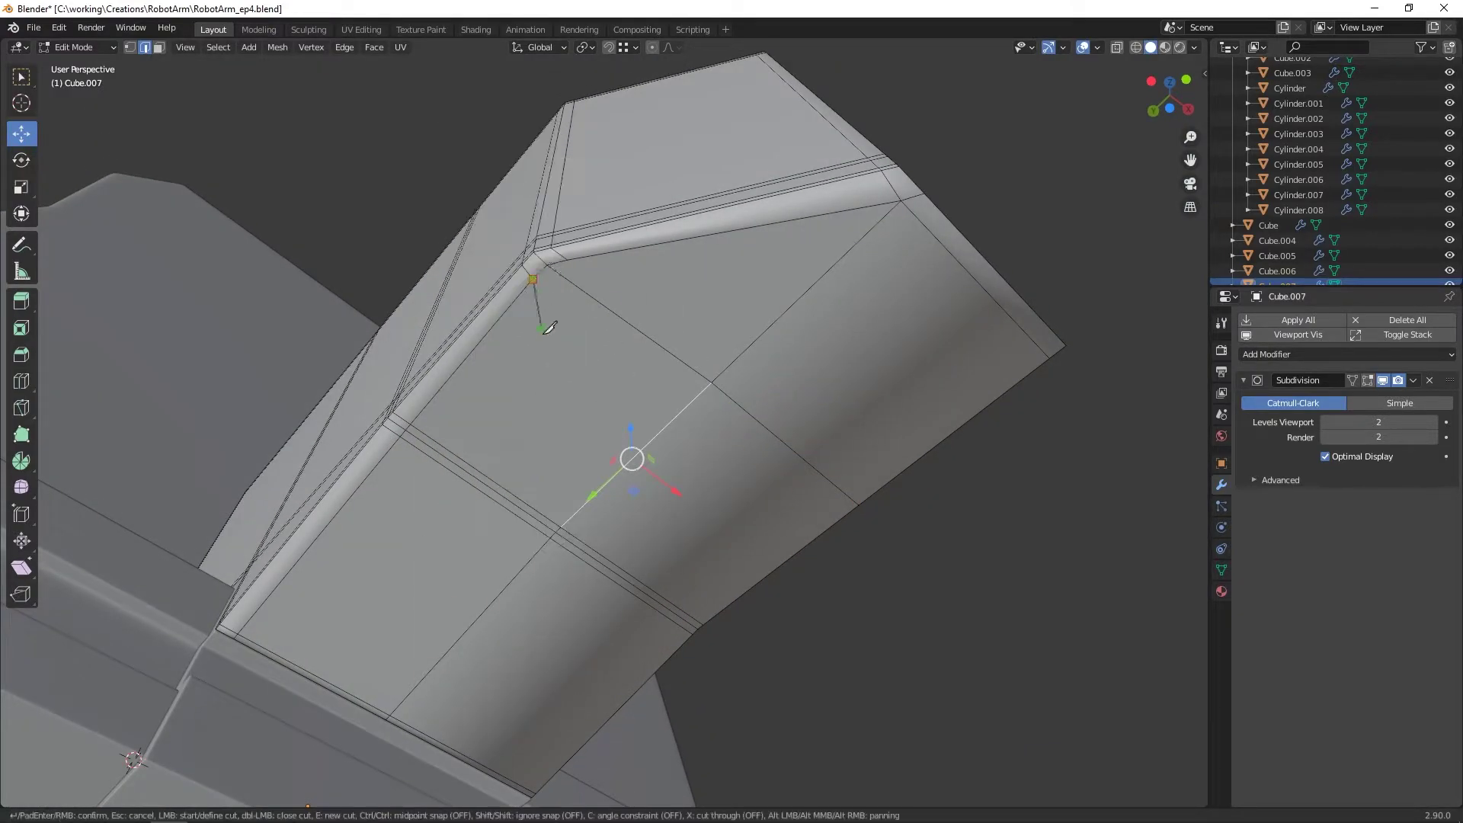
{"action": "left_click_drag", "start_coordinate": [577, 386], "coordinate": [583, 385], "text": "alt"}
{"action": "left_click", "coordinate": [563, 262]}
Step: Cut the matching connecting edge with the Knife on the top face to complete the loop at the chamfer corner
{"action": "middle_click_drag", "start_coordinate": [707, 350], "coordinate": [663, 296]}
{"action": "right_click", "coordinate": [663, 295]}
{"action": "left_click", "coordinate": [675, 296]}
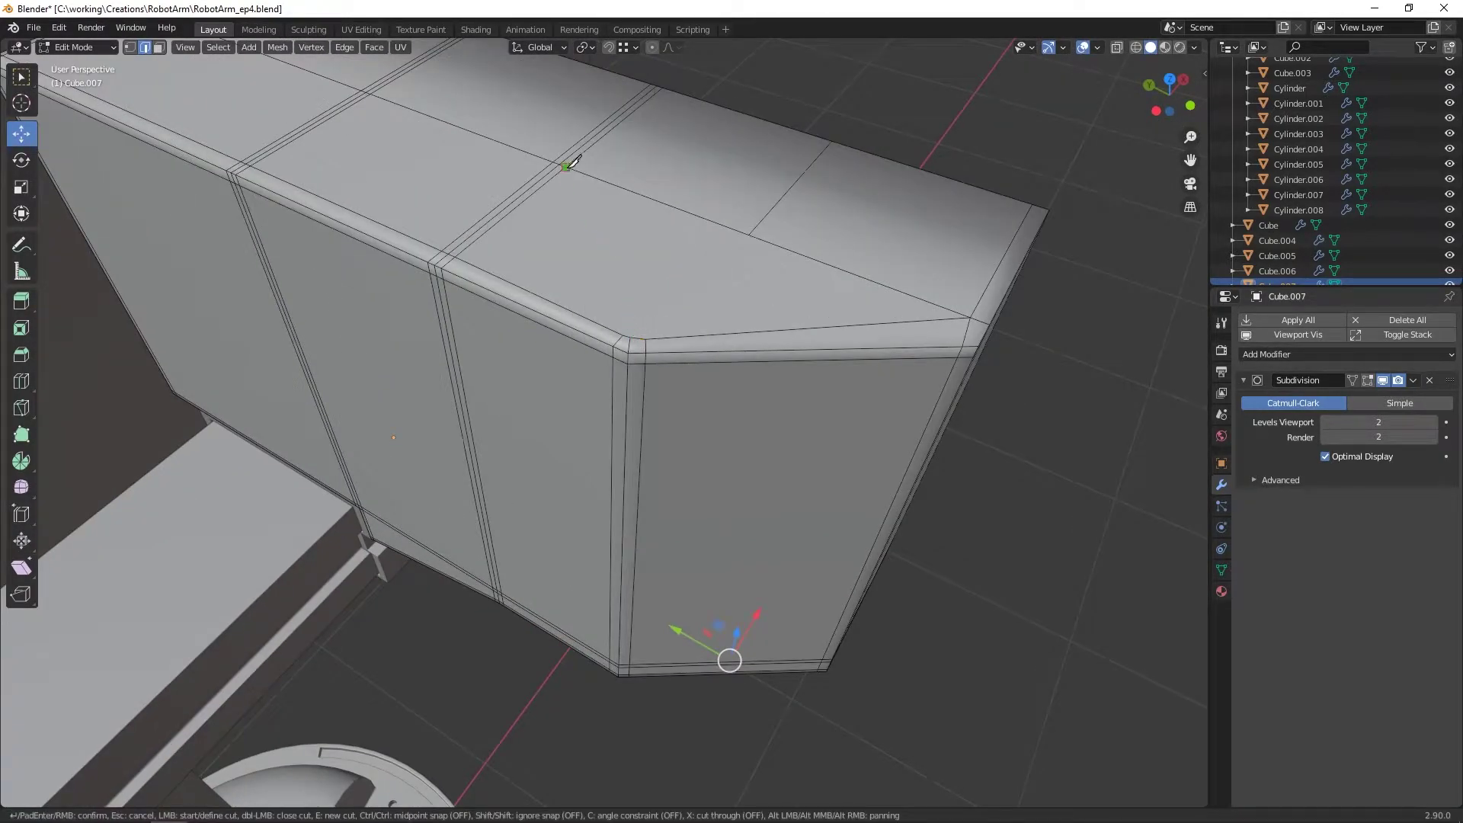
{"action": "middle_click_drag", "start_coordinate": [742, 315], "coordinate": [623, 368]}
Step: Examine the block's subdivided shading and its fit on the robot arm from several sides
{"action": "key", "text": "Tab"}
{"action": "scroll", "coordinate": [733, 305], "scroll_direction": "down", "scroll_amount": 5}
{"action": "key", "text": "Tab"}
{"action": "scroll", "coordinate": [624, 369], "scroll_direction": "up", "scroll_amount": 3}
{"action": "middle_click_drag", "start_coordinate": [771, 440], "coordinate": [638, 292]}
{"action": "scroll", "coordinate": [637, 292], "scroll_direction": "up", "scroll_amount": 2}
{"action": "left_click", "coordinate": [539, 334]}
{"action": "middle_click_drag", "start_coordinate": [539, 334], "coordinate": [653, 286]}
{"action": "key", "text": "alt+z"}
{"action": "key", "text": "alt+z"}
{"action": "left_click_drag", "start_coordinate": [654, 286], "coordinate": [656, 284]}
{"action": "middle_click_drag", "start_coordinate": [657, 284], "coordinate": [709, 465]}
{"action": "key", "text": "a"}
{"action": "key", "text": "Tab"}
{"action": "left_click", "coordinate": [720, 472], "text": "shift"}
{"action": "left_click_drag", "start_coordinate": [762, 463], "coordinate": [779, 461]}
{"action": "key", "text": "KP_1"}
{"action": "scroll", "coordinate": [762, 457], "scroll_direction": "down", "scroll_amount": 3}
{"action": "middle_click_drag", "start_coordinate": [779, 461], "coordinate": [573, 410]}
Step: Select the block's whole chamfered front section in side view and move it -0.000955 m along Y
{"action": "left_click", "coordinate": [573, 410]}
{"action": "key", "text": "Tab"}
{"action": "key", "text": "KP_3"}
{"action": "key", "text": "alt+z"}
{"action": "left_click_drag", "start_coordinate": [555, 297], "coordinate": [695, 518]}
{"action": "key", "text": "alt+z"}
{"action": "middle_click_drag", "start_coordinate": [695, 487], "coordinate": [687, 260]}
{"action": "key", "text": "g"}
{"action": "key", "text": "y"}
{"action": "left_click", "coordinate": [694, 359]}
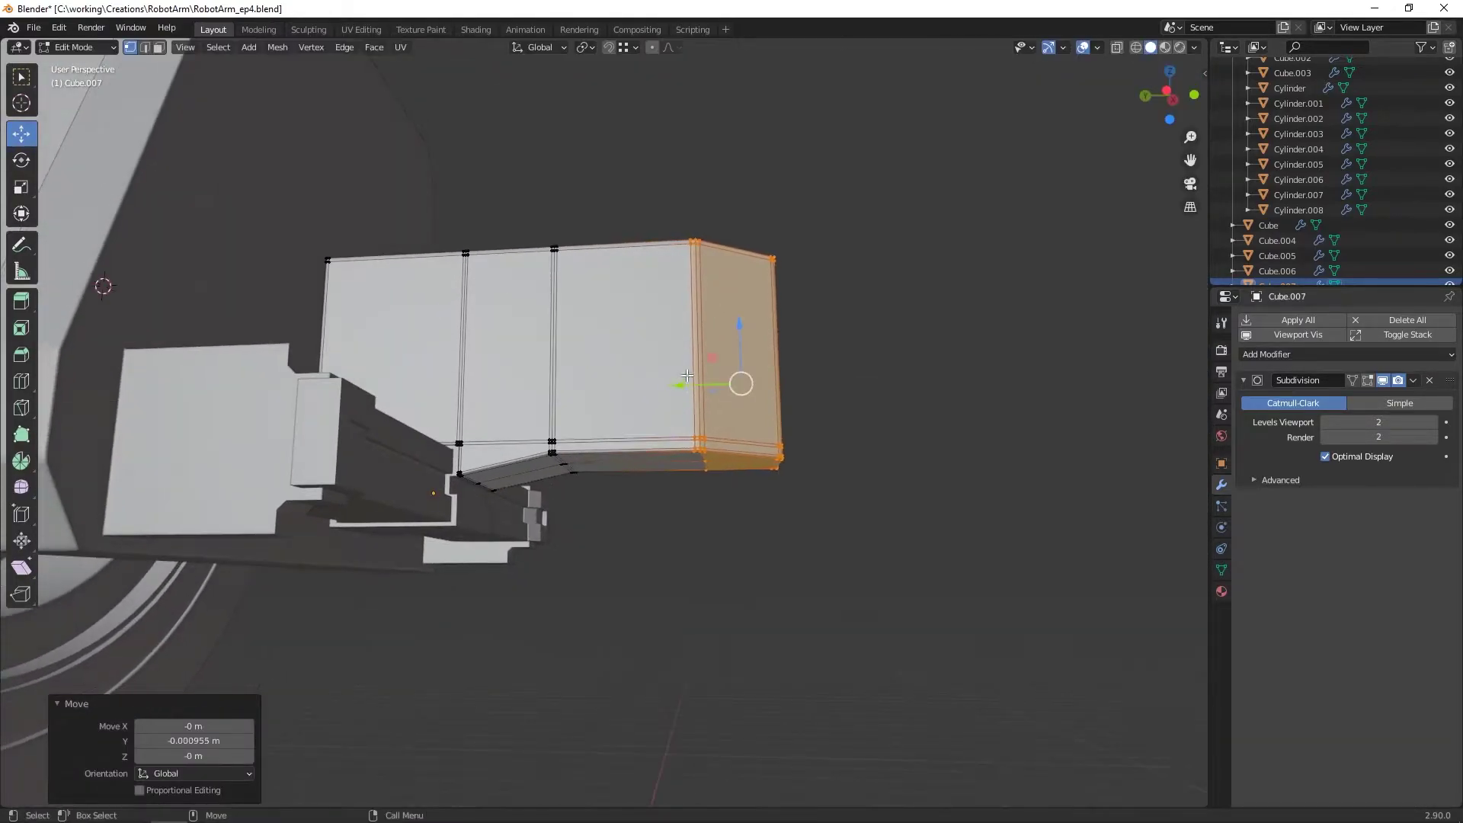
Step: Select the edge loops where the underside's slope begins, move them about 0.0068 m along Y toward the bracket, and check the shape
{"action": "key", "text": "KP_3"}
{"action": "key", "text": "alt+z"}
{"action": "left_click_drag", "start_coordinate": [585, 224], "coordinate": [638, 455]}
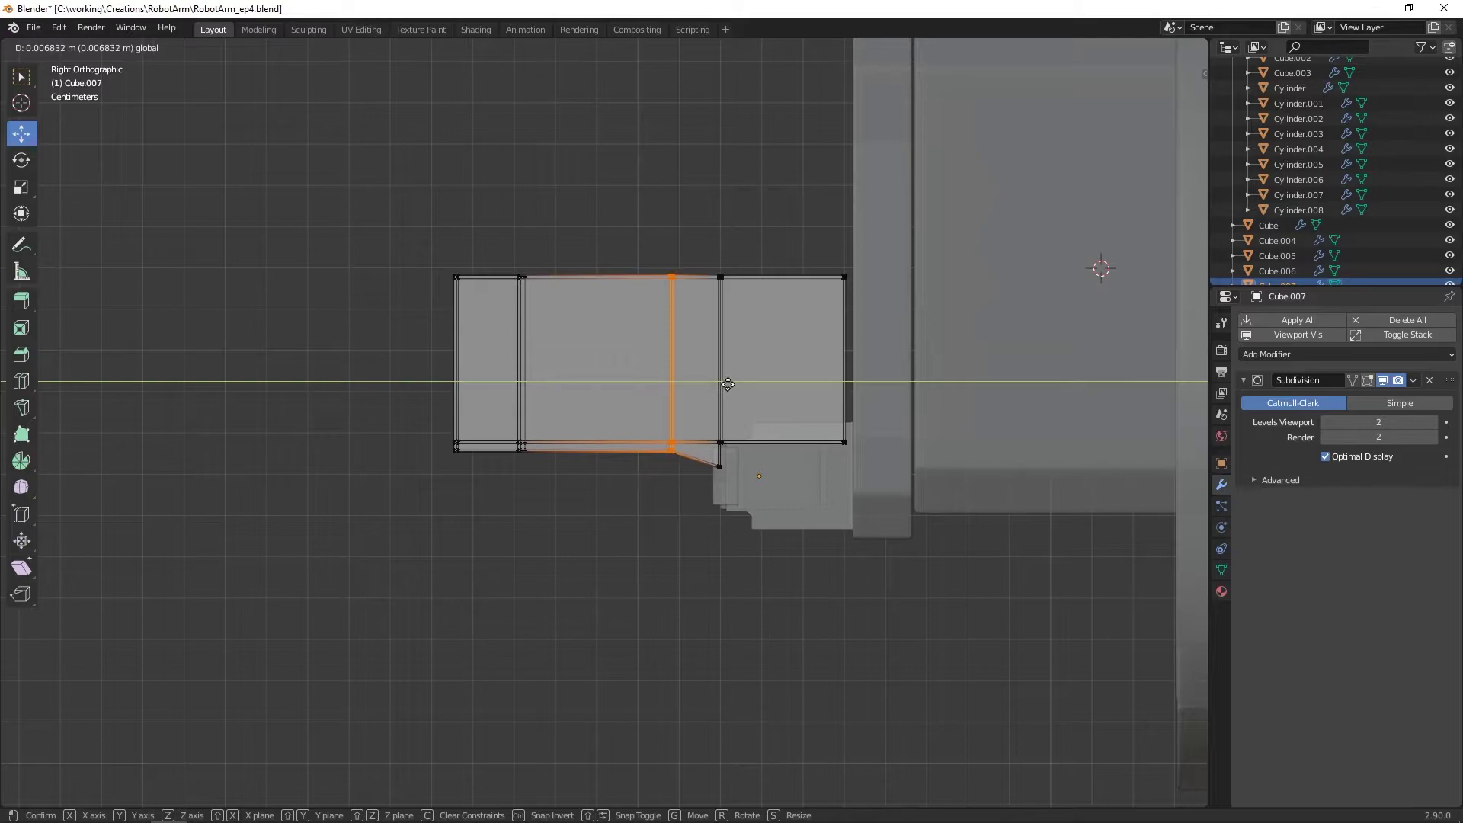
{"action": "left_click", "coordinate": [728, 384]}
{"action": "scroll", "coordinate": [728, 384], "scroll_direction": "down", "scroll_amount": 6}
{"action": "scroll", "coordinate": [696, 387], "scroll_direction": "up", "scroll_amount": 2}
{"action": "right_click", "coordinate": [700, 402]}
{"action": "key", "text": "Tab"}
{"action": "middle_click_drag", "start_coordinate": [700, 402], "coordinate": [752, 387]}
{"action": "key", "text": "alt+z"}
{"action": "key", "text": "Tab"}
{"action": "scroll", "coordinate": [587, 403], "scroll_direction": "up", "scroll_amount": 2}
Step: Hide Cube.005 and Cube.006 to expose the underside of the block, and reselect the block
{"action": "middle_click_drag", "start_coordinate": [586, 402], "coordinate": [574, 534]}
{"action": "key", "text": "Tab"}
{"action": "left_click", "coordinate": [809, 499]}
{"action": "left_click", "coordinate": [1450, 256]}
{"action": "middle_click_drag", "start_coordinate": [1097, 327], "coordinate": [899, 343]}
{"action": "scroll", "coordinate": [685, 396], "scroll_direction": "up", "scroll_amount": 3}
{"action": "left_click", "coordinate": [602, 408]}
{"action": "middle_click_drag", "start_coordinate": [593, 413], "coordinate": [666, 403]}
Step: Examine the topology and smoothed shading at the inner corner of the sloped step under the block
{"action": "key", "text": "Tab"}
{"action": "scroll", "coordinate": [665, 402], "scroll_direction": "down", "scroll_amount": 3}
{"action": "right_click", "coordinate": [675, 307]}
{"action": "left_click", "coordinate": [661, 317]}
{"action": "key", "text": "Tab"}
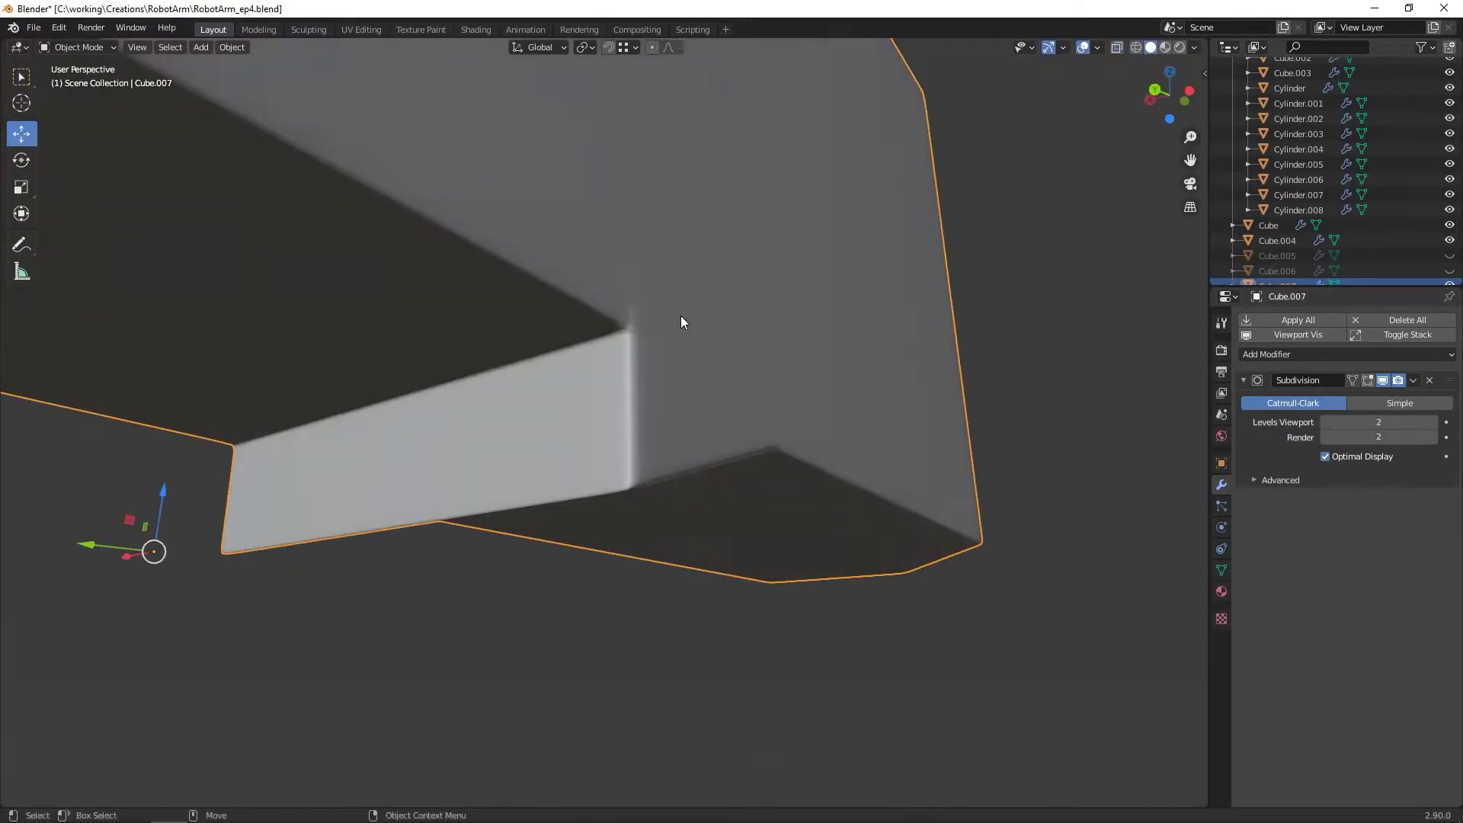
{"action": "key", "text": "Tab"}
{"action": "scroll", "coordinate": [671, 305], "scroll_direction": "down", "scroll_amount": 2}
{"action": "middle_click_drag", "start_coordinate": [672, 304], "coordinate": [623, 338]}
{"action": "key", "text": "Tab"}
{"action": "scroll", "coordinate": [648, 316], "scroll_direction": "up", "scroll_amount": 3}
{"action": "scroll", "coordinate": [597, 349], "scroll_direction": "down", "scroll_amount": 4}
{"action": "key", "text": "Tab"}
Step: Add a horizontal supporting loop cut around the block close to its lower edge and check the shading underneath
{"action": "right_click", "coordinate": [573, 329]}
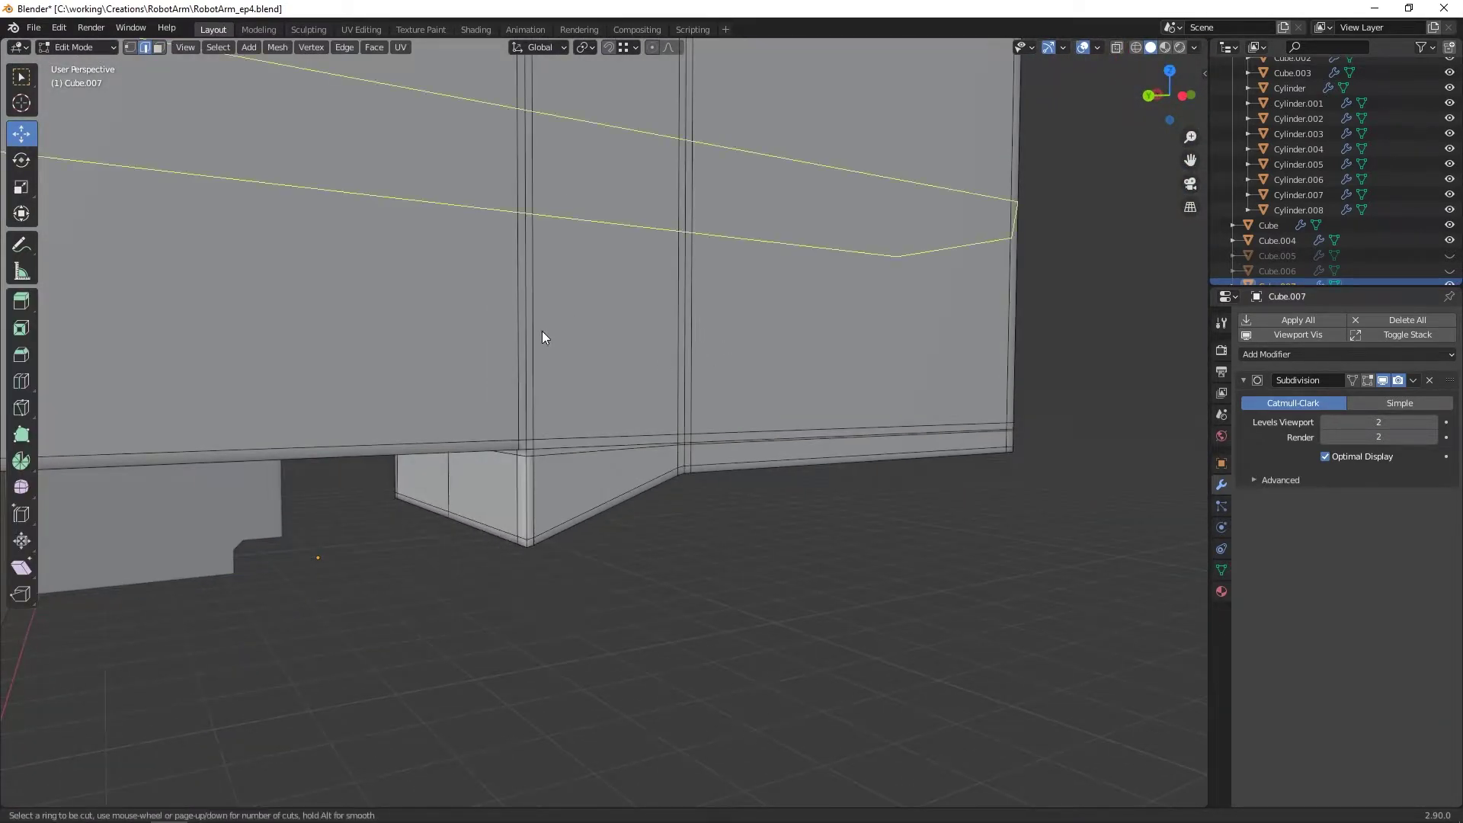
{"action": "left_click", "coordinate": [634, 642]}
{"action": "key", "text": "Tab"}
{"action": "scroll", "coordinate": [628, 578], "scroll_direction": "down", "scroll_amount": 3}
{"action": "middle_click_drag", "start_coordinate": [628, 578], "coordinate": [619, 425]}
{"action": "key", "text": "Tab"}
{"action": "scroll", "coordinate": [571, 480], "scroll_direction": "up", "scroll_amount": 3}
{"action": "middle_click_drag", "start_coordinate": [724, 412], "coordinate": [720, 617]}
{"action": "scroll", "coordinate": [764, 393], "scroll_direction": "down", "scroll_amount": 4}
{"action": "scroll", "coordinate": [764, 393], "scroll_direction": "up", "scroll_amount": 1}
{"action": "middle_click_drag", "start_coordinate": [765, 393], "coordinate": [770, 259]}
Step: Show Cube.005 and Cube.006 again and review the block together with its bracket
{"action": "key", "text": "Tab"}
{"action": "left_click_drag", "start_coordinate": [1449, 270], "coordinate": [1449, 256]}
{"action": "scroll", "coordinate": [937, 284], "scroll_direction": "down", "scroll_amount": 3}
{"action": "middle_click_drag", "start_coordinate": [937, 283], "coordinate": [840, 360]}
{"action": "middle_click_drag", "start_coordinate": [686, 453], "coordinate": [556, 418]}
{"action": "scroll", "coordinate": [671, 404], "scroll_direction": "up", "scroll_amount": 2}
{"action": "left_click", "coordinate": [620, 467], "text": "shift"}
{"action": "left_click_drag", "start_coordinate": [656, 423], "coordinate": [579, 423]}
{"action": "right_click", "coordinate": [579, 423]}
{"action": "middle_click_drag", "start_coordinate": [655, 411], "coordinate": [534, 400]}
Step: Duplicate the main faces on the block's side and separate the copy into its own panel object
{"action": "left_click", "coordinate": [570, 391]}
{"action": "key", "text": "Tab"}
{"action": "scroll", "coordinate": [533, 400], "scroll_direction": "up", "scroll_amount": 2}
{"action": "left_click", "coordinate": [509, 404]}
{"action": "scroll", "coordinate": [610, 400], "scroll_direction": "up", "scroll_amount": 2}
{"action": "left_click", "coordinate": [670, 404], "text": "shift"}
{"action": "middle_click_drag", "start_coordinate": [762, 404], "coordinate": [932, 408]}
{"action": "key", "text": "KP_3"}
{"action": "scroll", "coordinate": [594, 271], "scroll_direction": "up", "scroll_amount": 1}
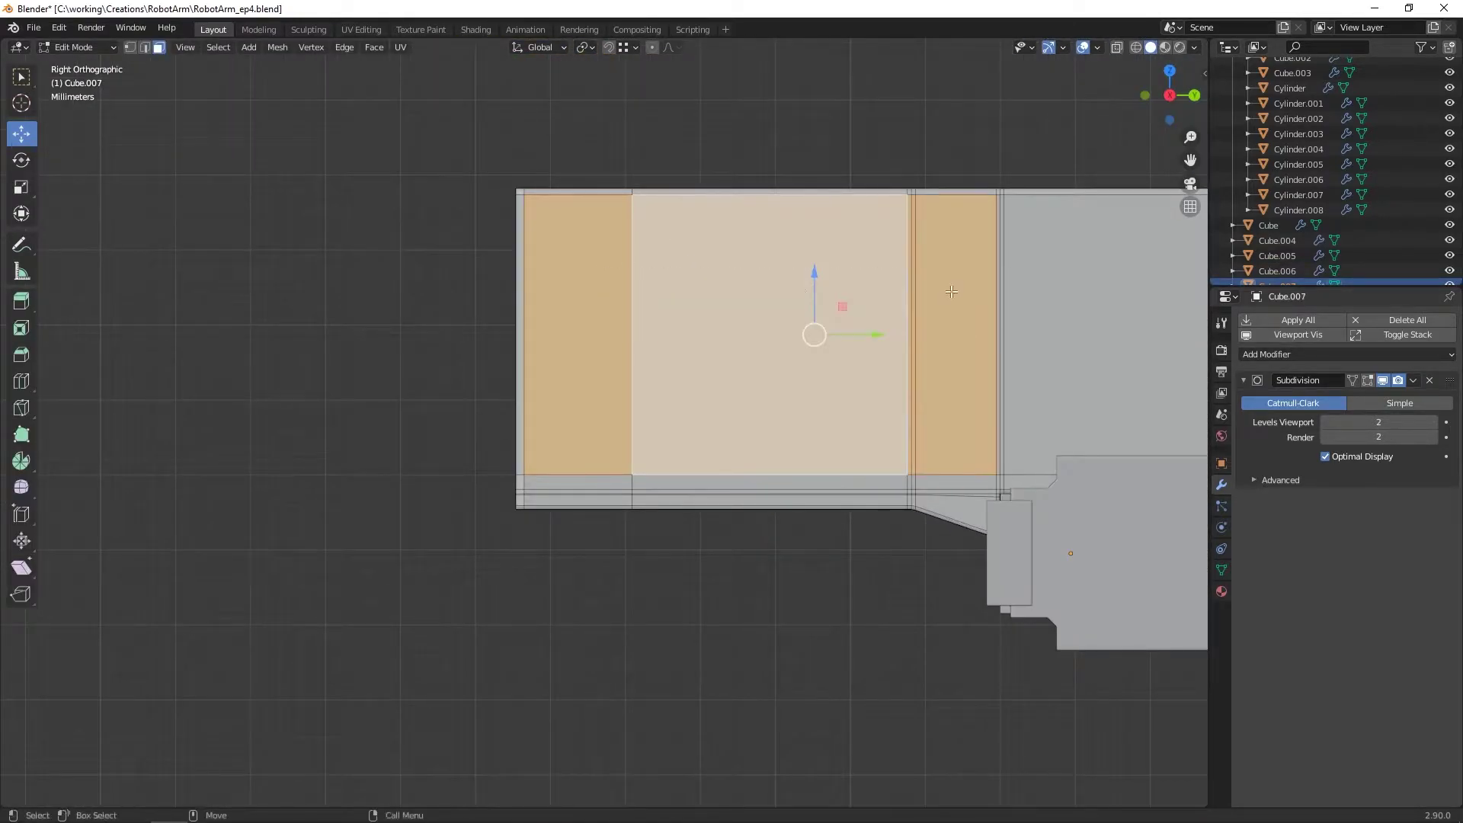
{"action": "middle_click_drag", "start_coordinate": [884, 291], "coordinate": [851, 300]}
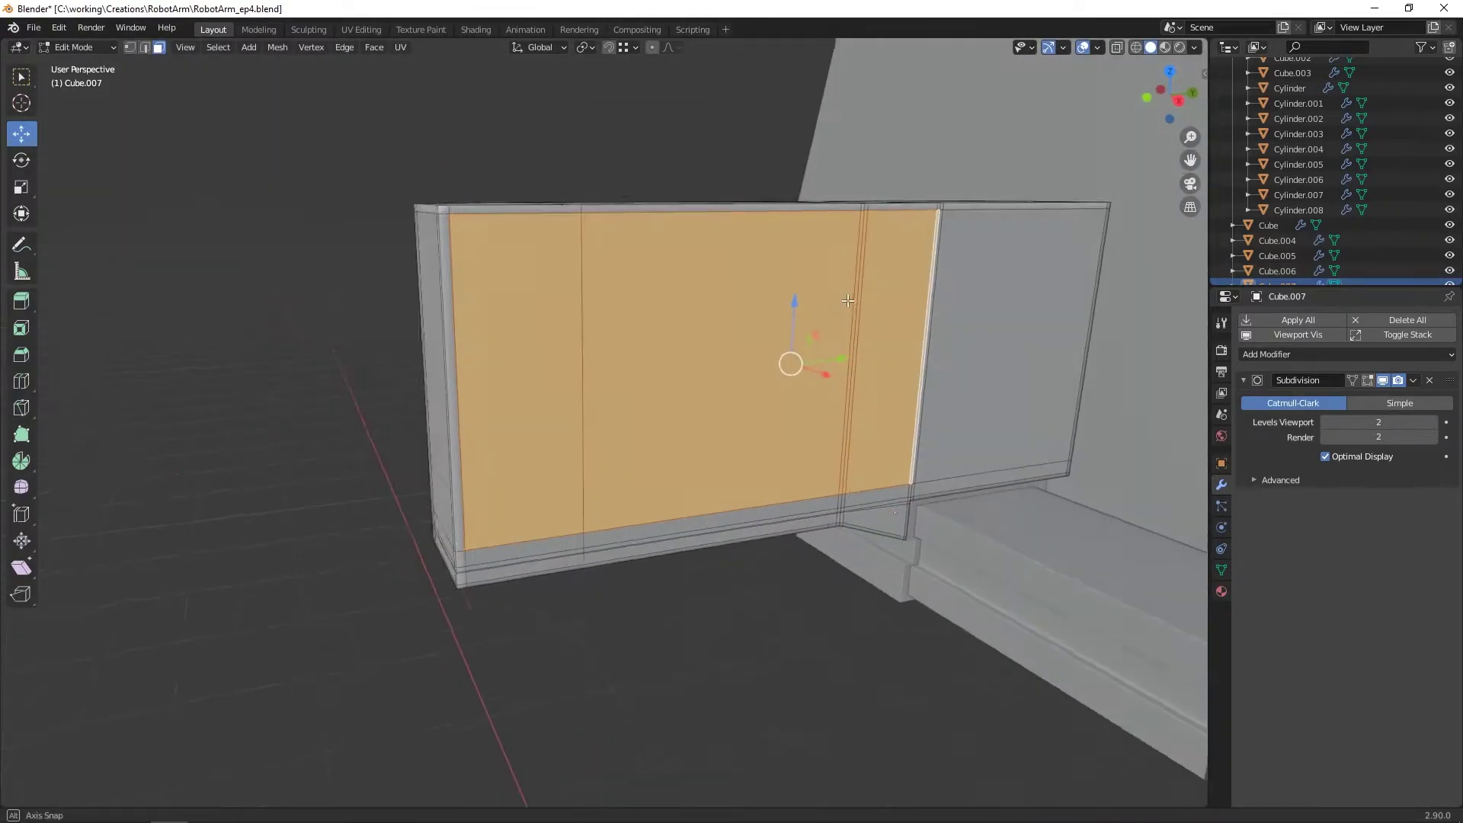
{"action": "right_click", "coordinate": [816, 374]}
{"action": "right_click", "coordinate": [806, 357]}
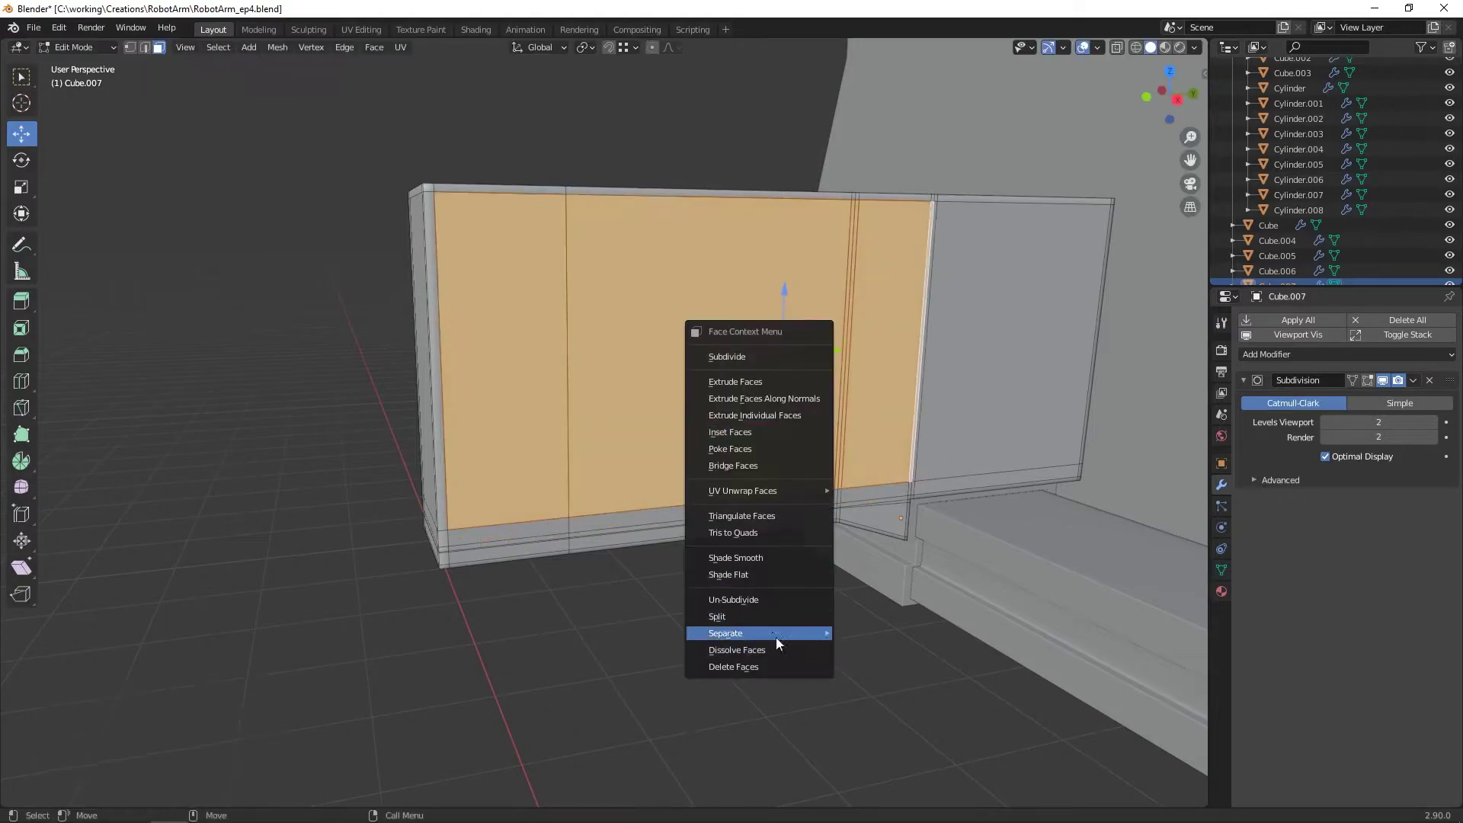
{"action": "left_click", "coordinate": [847, 628]}
{"action": "middle_click_drag", "start_coordinate": [701, 358], "coordinate": [711, 363]}
{"action": "key", "text": "Tab"}
{"action": "left_click", "coordinate": [683, 356]}
Step: Dissolve the interior vertical edges of the separated panel so that it becomes one rectangular face
{"action": "key", "text": "2"}
{"action": "left_click", "coordinate": [589, 323]}
{"action": "middle_click_drag", "start_coordinate": [812, 294], "coordinate": [792, 294]}
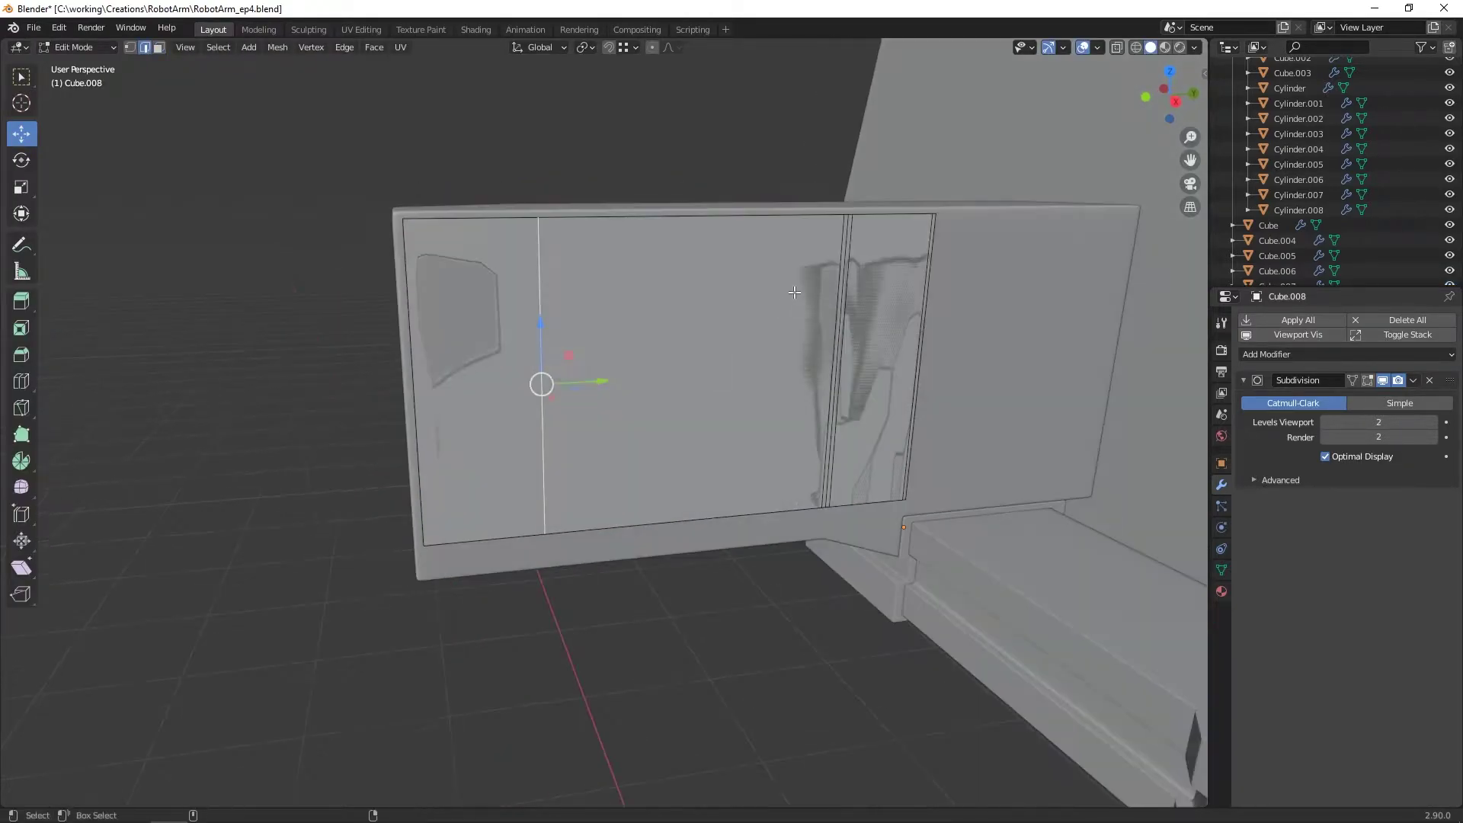
{"action": "right_click", "coordinate": [916, 305]}
{"action": "left_click", "coordinate": [869, 499]}
{"action": "key", "text": "3"}
{"action": "middle_click_drag", "start_coordinate": [868, 488], "coordinate": [796, 358]}
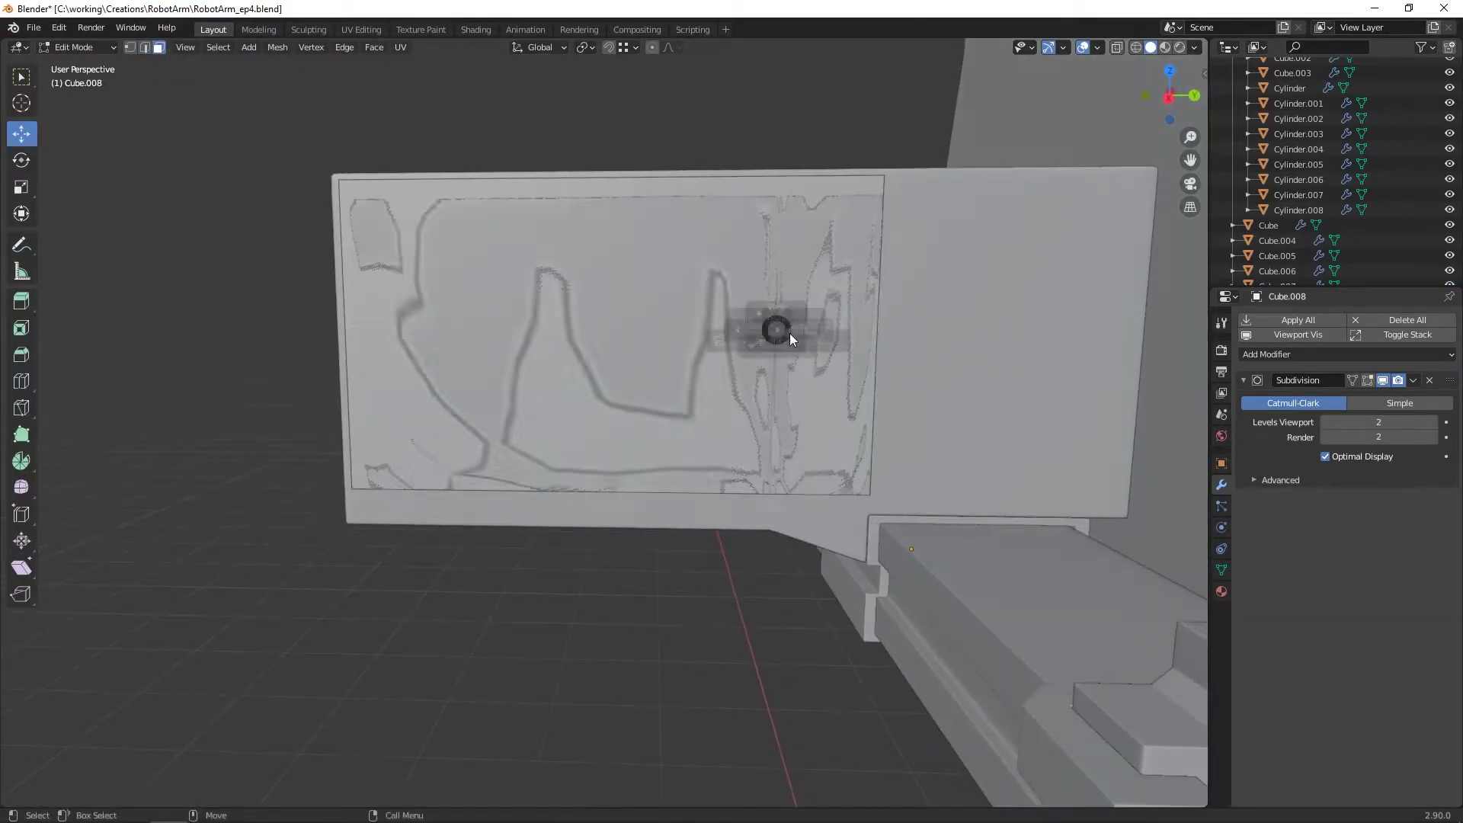
Step: Scale the panel face down so it leaves an even margin inside the block's side
{"action": "key", "text": "KP_3"}
{"action": "left_click", "coordinate": [788, 346]}
{"action": "scroll", "coordinate": [788, 346], "scroll_direction": "up", "scroll_amount": 1}
{"action": "key", "text": "s"}
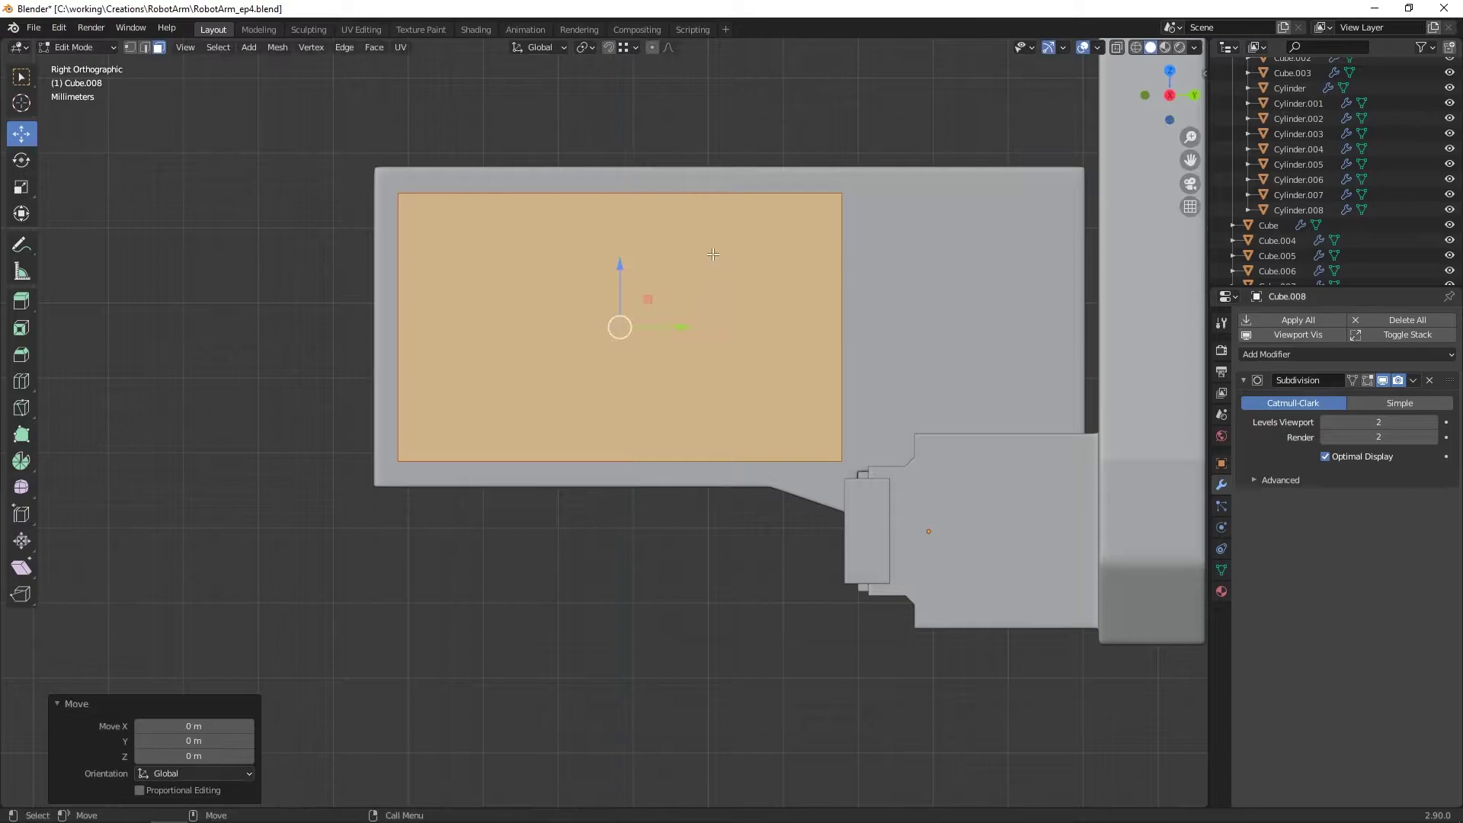
{"action": "left_click", "coordinate": [799, 266]}
Step: Extrude the panel face outward from the block's side to give the panel thickness
{"action": "left_click_drag", "start_coordinate": [799, 266], "coordinate": [872, 320], "text": "alt"}
{"action": "key", "text": "w"}
{"action": "left_click_drag", "start_coordinate": [856, 385], "coordinate": [861, 387]}
{"action": "right_click", "coordinate": [836, 421]}
{"action": "left_click", "coordinate": [836, 422]}
{"action": "left_click", "coordinate": [876, 439]}
Step: Try to bevel the panel's four corner edges with three segments and a shape of 1.0
{"action": "middle_click_drag", "start_coordinate": [876, 438], "coordinate": [974, 422]}
{"action": "key", "text": "alt+z"}
{"action": "key", "text": "2"}
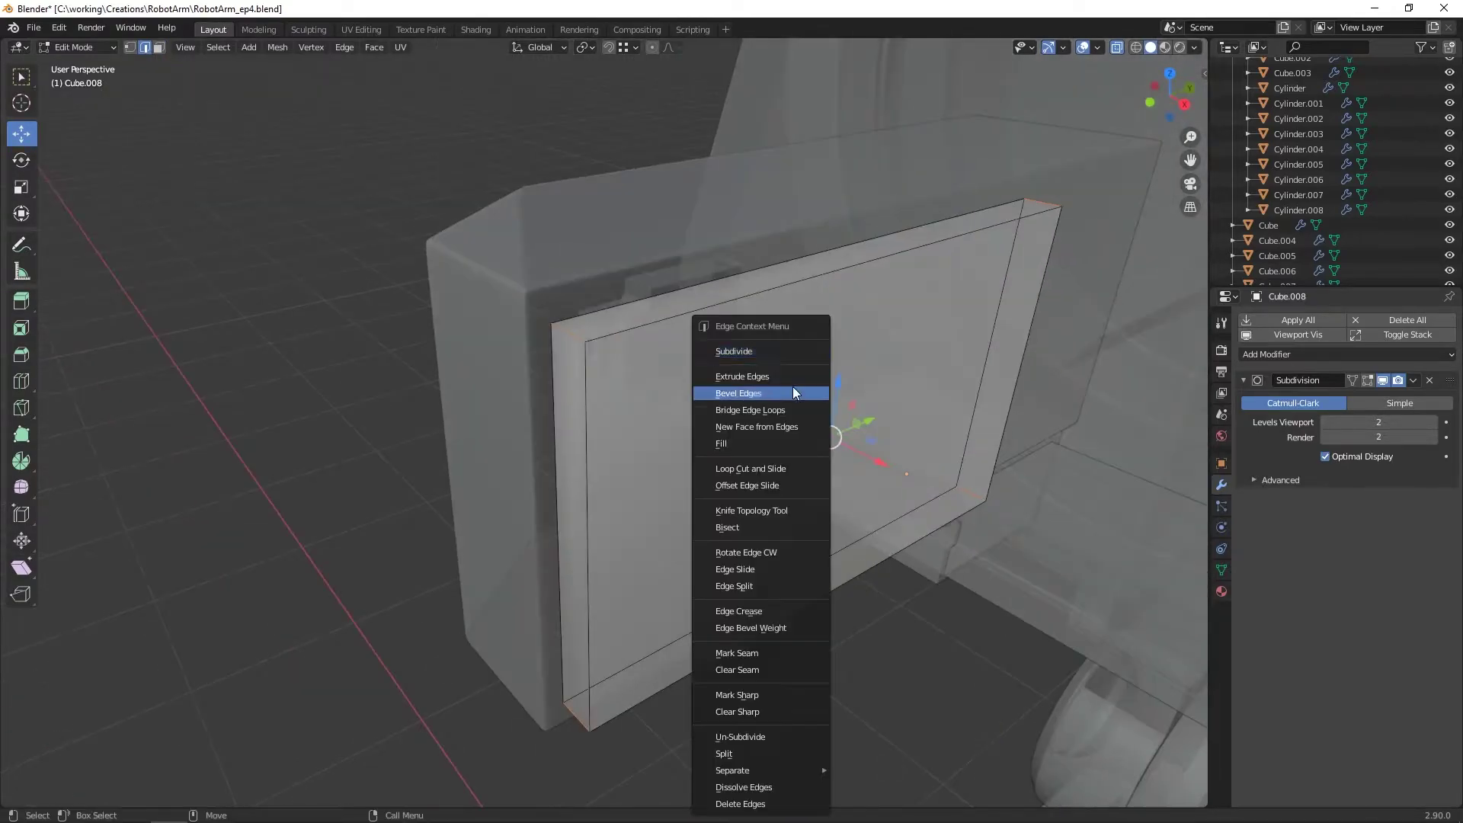
{"action": "left_click", "coordinate": [792, 386]}
{"action": "left_click", "coordinate": [780, 359]}
{"action": "left_click", "coordinate": [204, 592]}
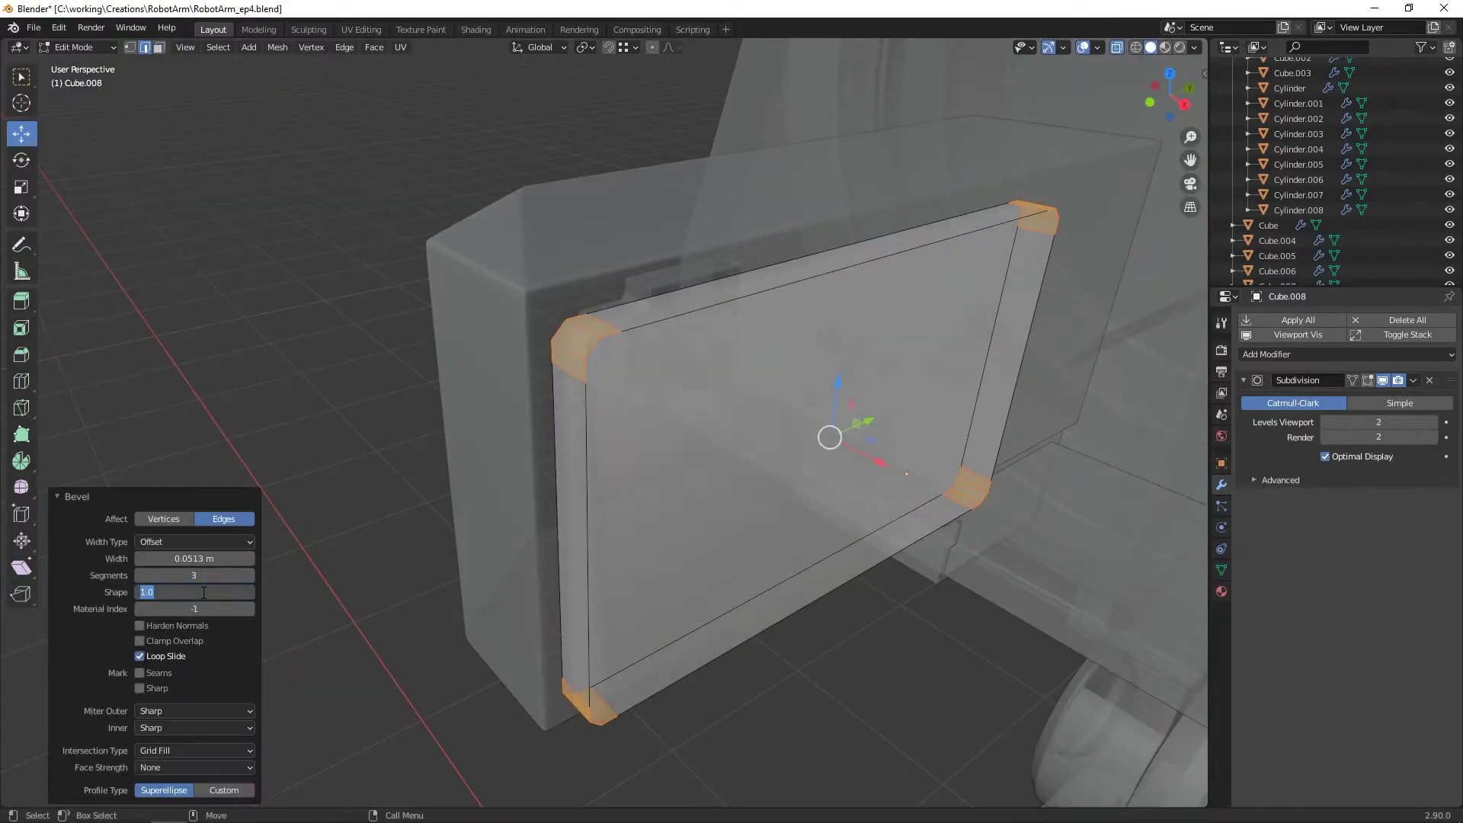
{"action": "left_click_drag", "start_coordinate": [673, 347], "coordinate": [660, 300], "text": "alt"}
{"action": "key", "text": "ctrl+z"}
Step: Bevel the panel's four corner edges about 0.053 m wide with four segments and a shape of 0.5
{"action": "right_click", "coordinate": [660, 300]}
{"action": "left_click", "coordinate": [659, 300]}
{"action": "scroll", "coordinate": [619, 246], "scroll_direction": "up", "scroll_amount": 1}
{"action": "left_click", "coordinate": [617, 249]}
{"action": "middle_click_drag", "start_coordinate": [617, 248], "coordinate": [658, 303]}
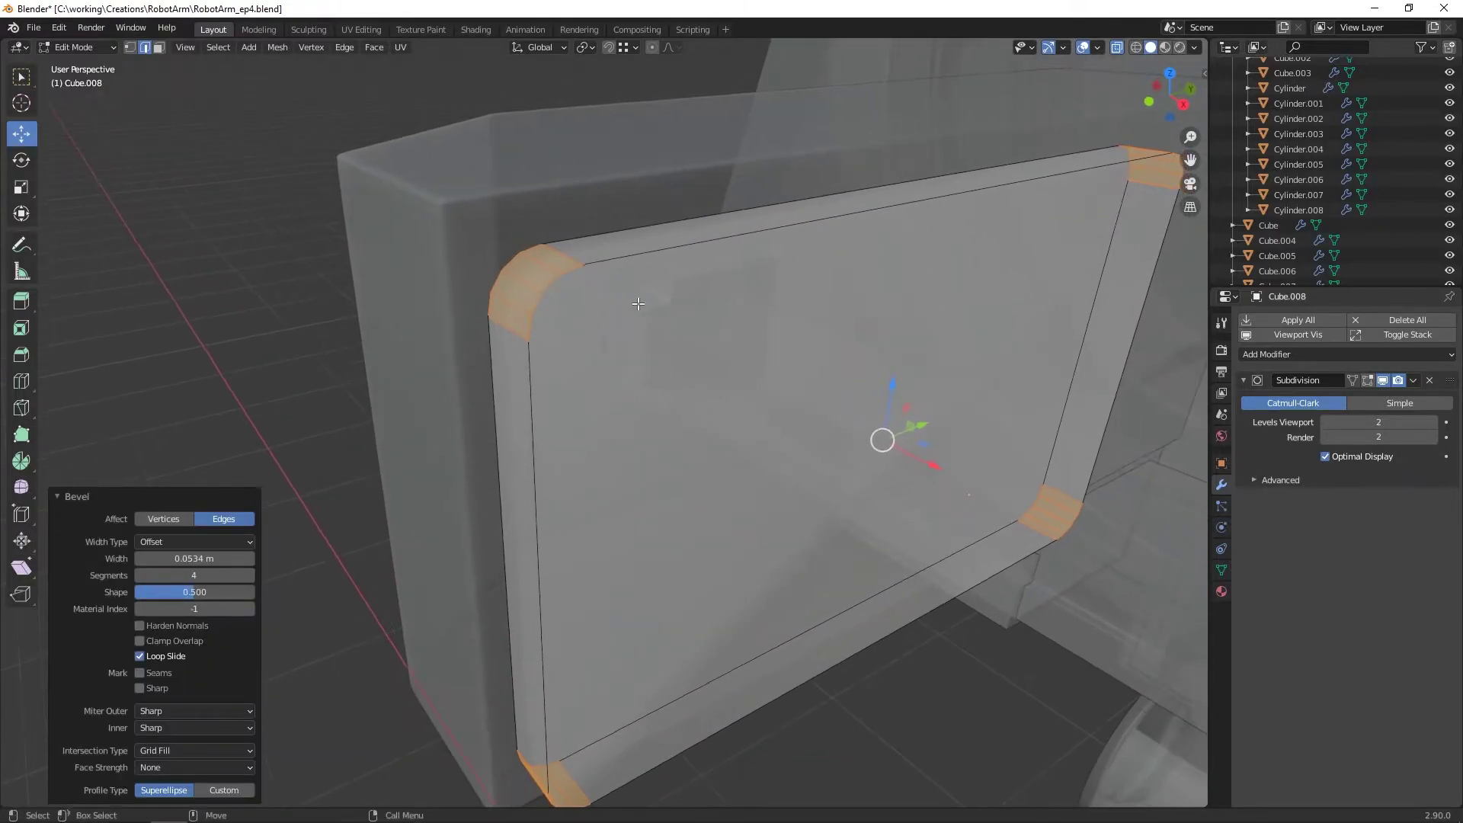
Step: Set the panel's origin to the centre of its geometry
{"action": "key", "text": "ctrl+z"}
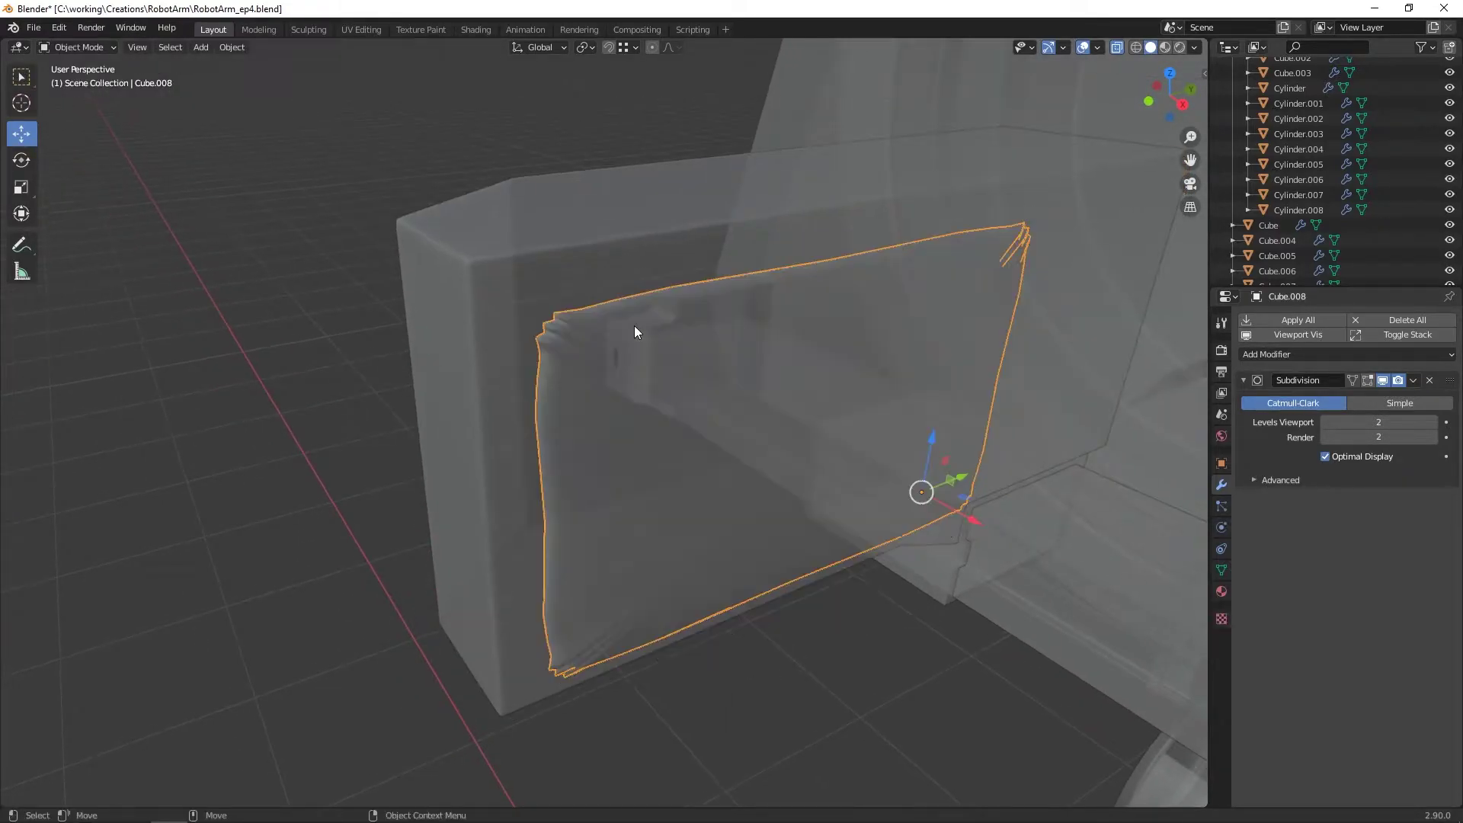
{"action": "right_click", "coordinate": [634, 326]}
{"action": "left_click", "coordinate": [692, 378]}
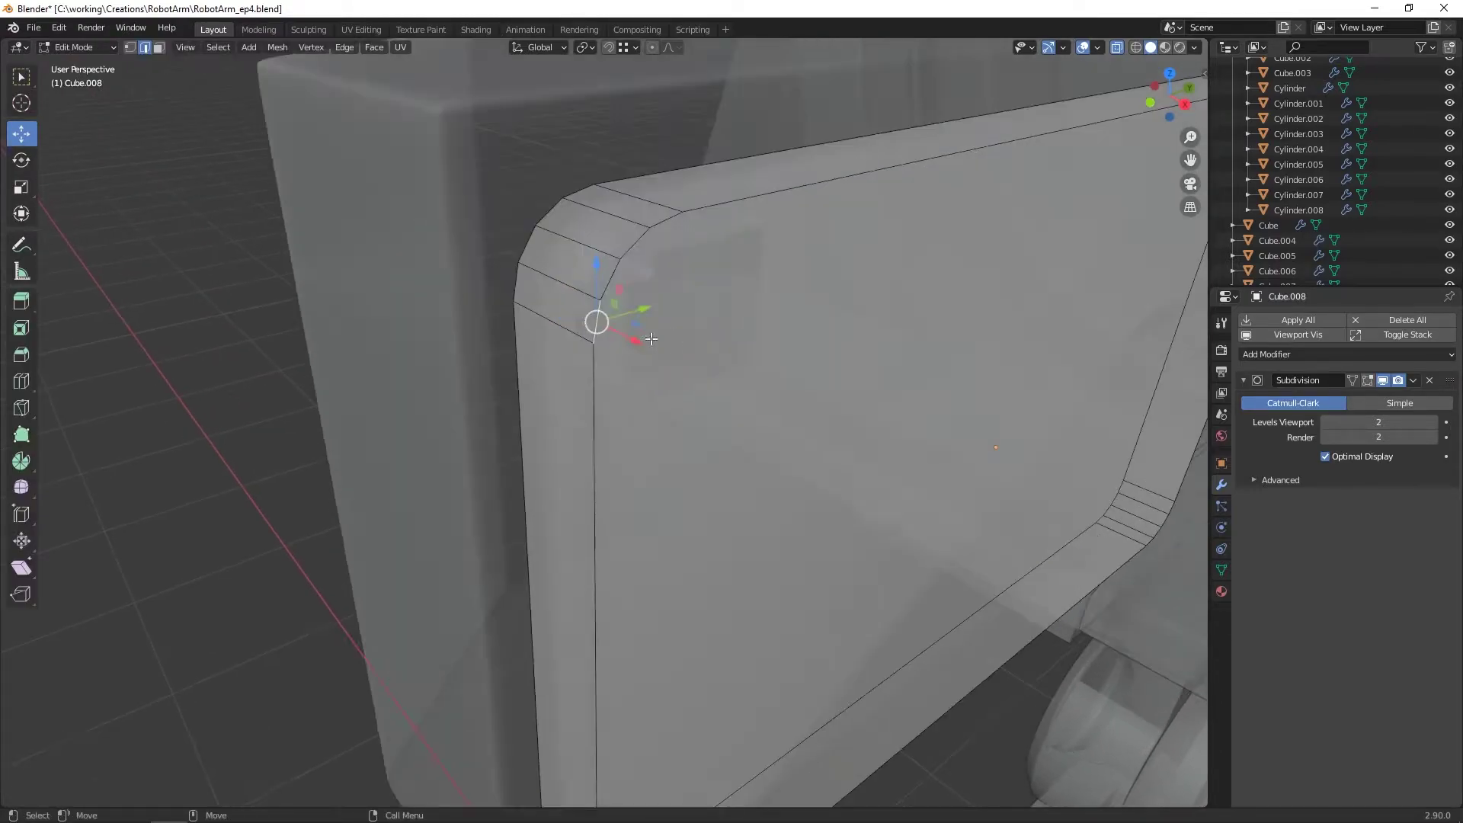
Step: Knife-cut one horizontal and one vertical edge across the panel's front face, starting from the ends of its upper outer rounded corner
{"action": "right_click", "coordinate": [614, 363]}
{"action": "left_click", "coordinate": [610, 410]}
{"action": "key", "text": "KP_3"}
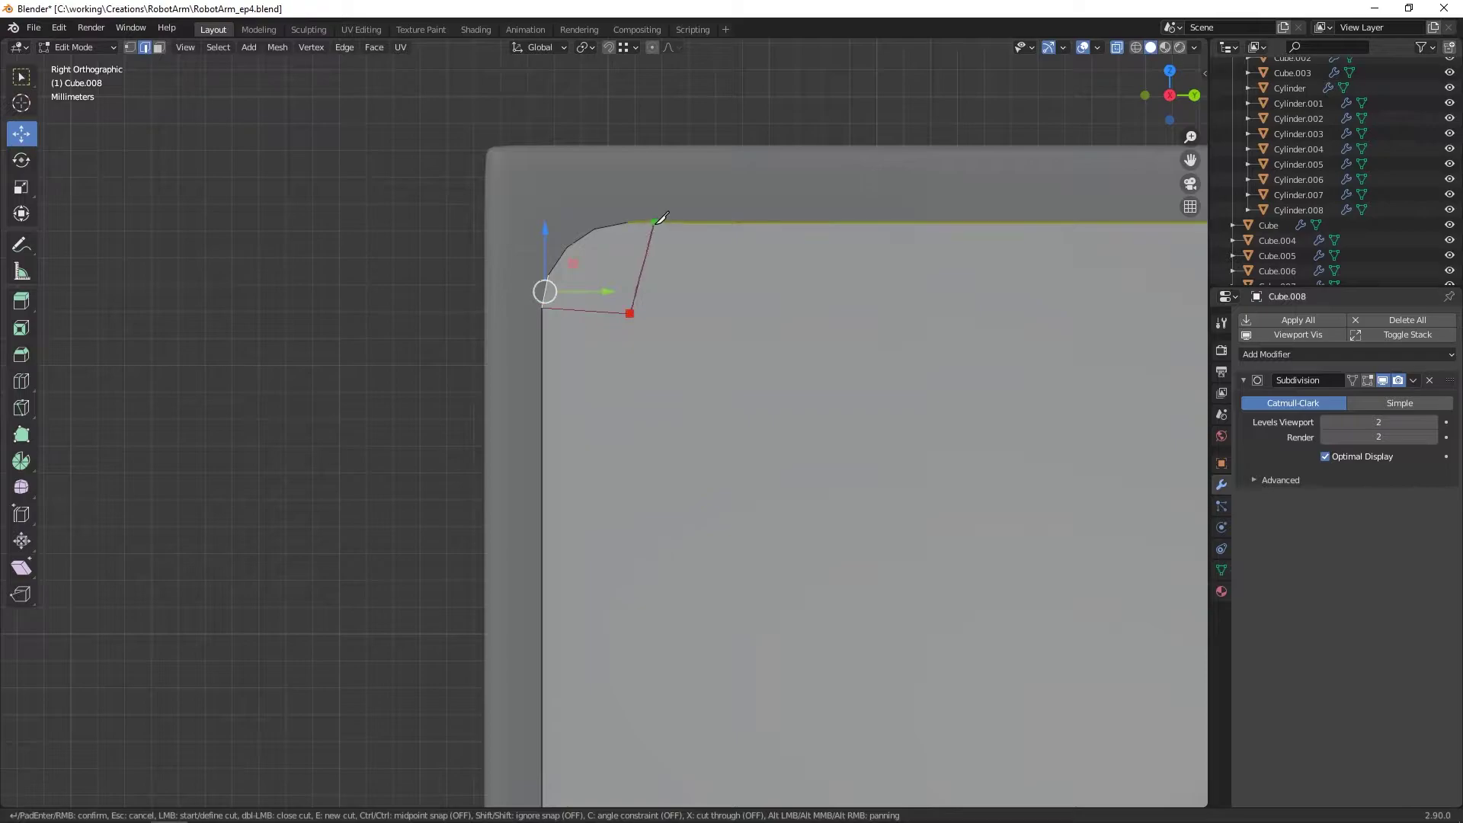
{"action": "middle_click_drag", "start_coordinate": [634, 235], "coordinate": [685, 579]}
{"action": "scroll", "coordinate": [663, 308], "scroll_direction": "up", "scroll_amount": 7}
{"action": "right_click", "coordinate": [582, 349]}
{"action": "key", "text": "Escape"}
{"action": "scroll", "coordinate": [633, 379], "scroll_direction": "down", "scroll_amount": 6}
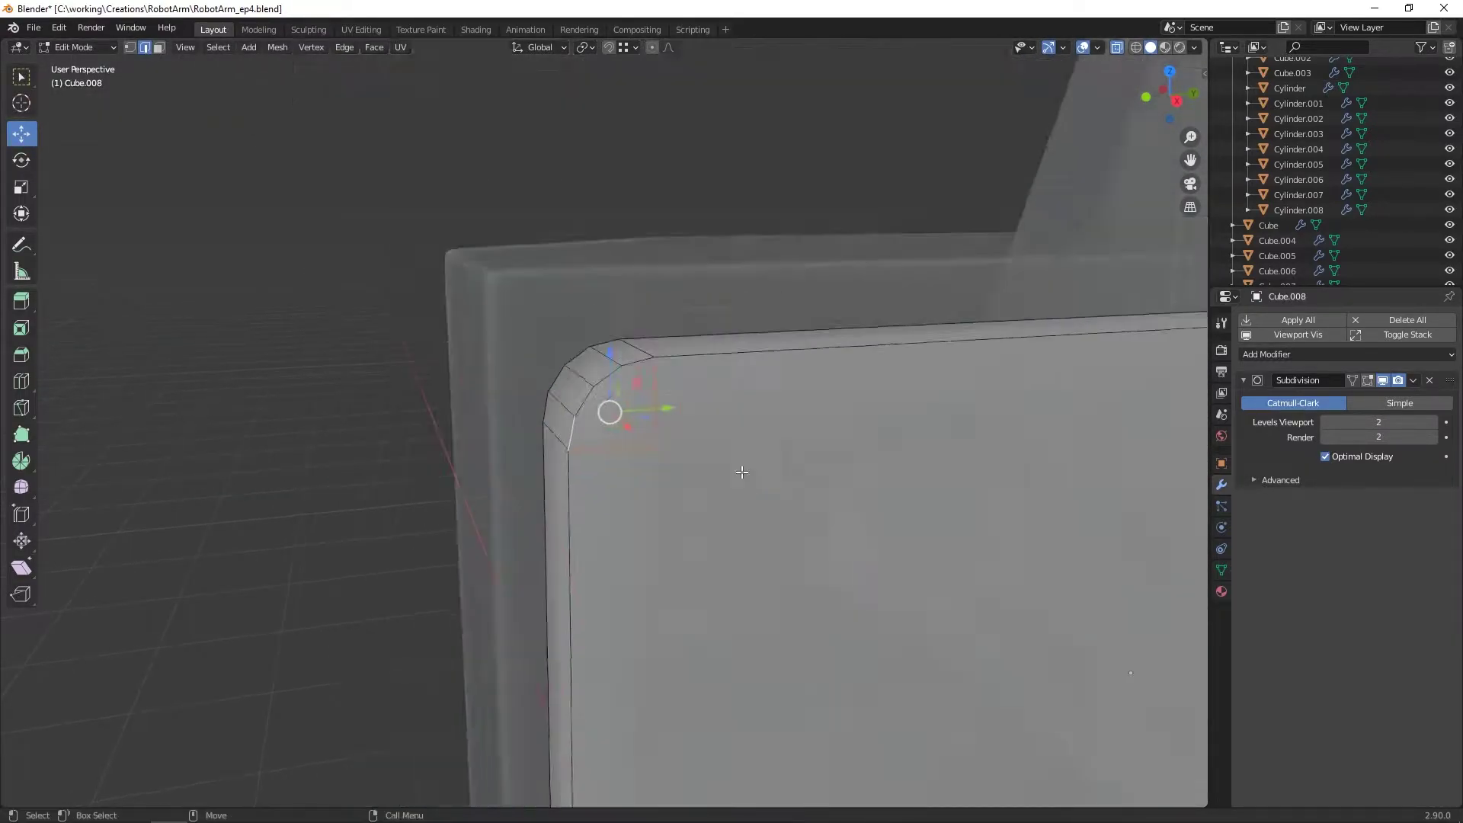
{"action": "left_click", "coordinate": [567, 668]}
{"action": "right_click", "coordinate": [568, 667]}
{"action": "right_click", "coordinate": [611, 348]}
{"action": "left_click", "coordinate": [611, 348]}
{"action": "left_click", "coordinate": [563, 343]}
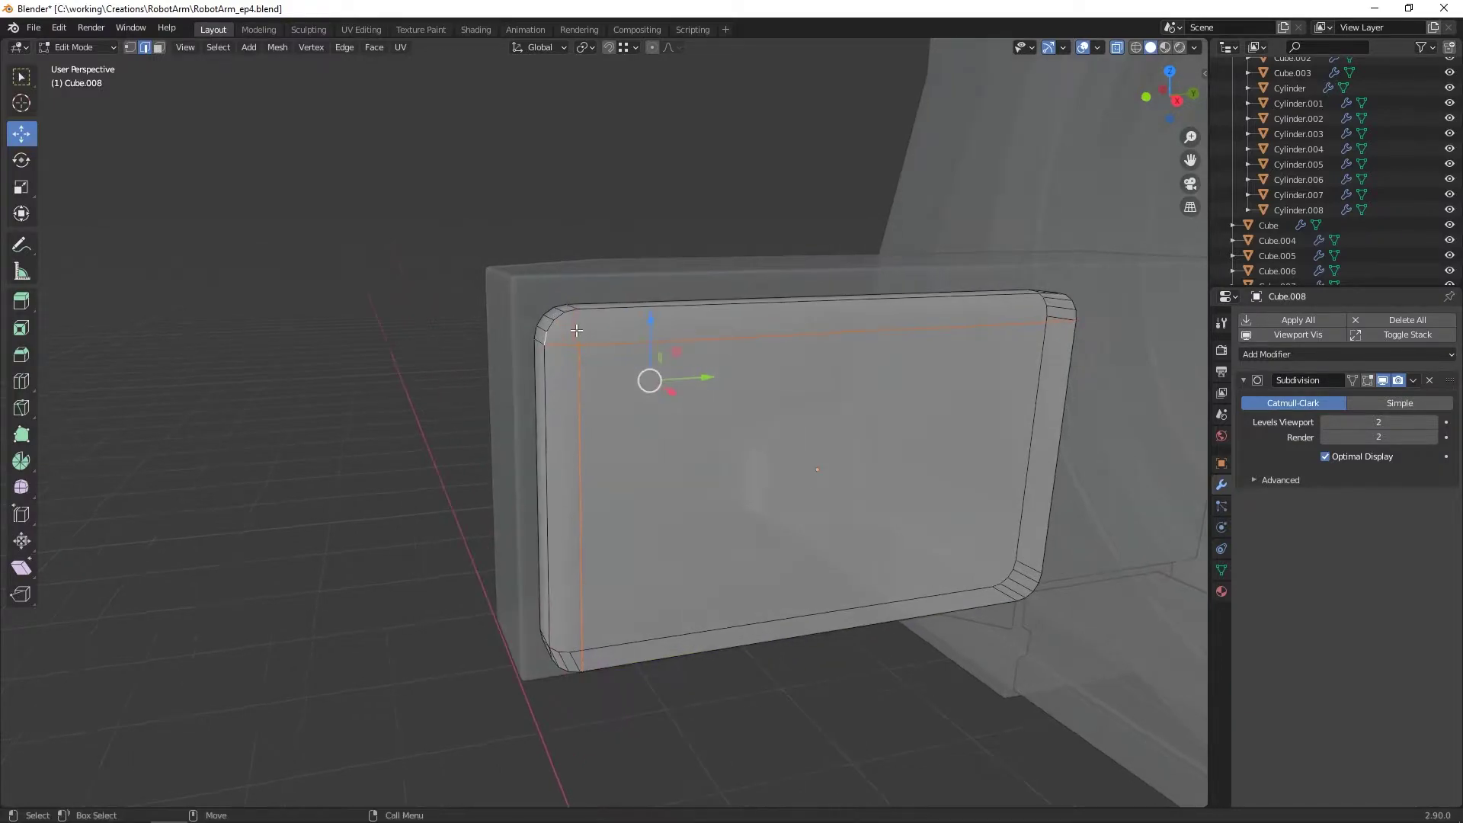
Step: Symmetrize the entire panel mesh along its height and from -Y to +Y so all corners share the same topology
{"action": "scroll", "coordinate": [574, 331], "scroll_direction": "up", "scroll_amount": 1}
{"action": "key", "text": "a"}
{"action": "key", "text": "q"}
{"action": "left_click", "coordinate": [625, 352]}
{"action": "key", "text": "ctrl+z"}
{"action": "key", "text": "ctrl+shift+z"}
{"action": "left_click", "coordinate": [179, 739]}
{"action": "middle_click_drag", "start_coordinate": [457, 545], "coordinate": [497, 538]}
{"action": "key", "text": "ctrl+z"}
{"action": "key", "text": "F3"}
{"action": "key", "text": "Return"}
{"action": "left_click", "coordinate": [183, 773]}
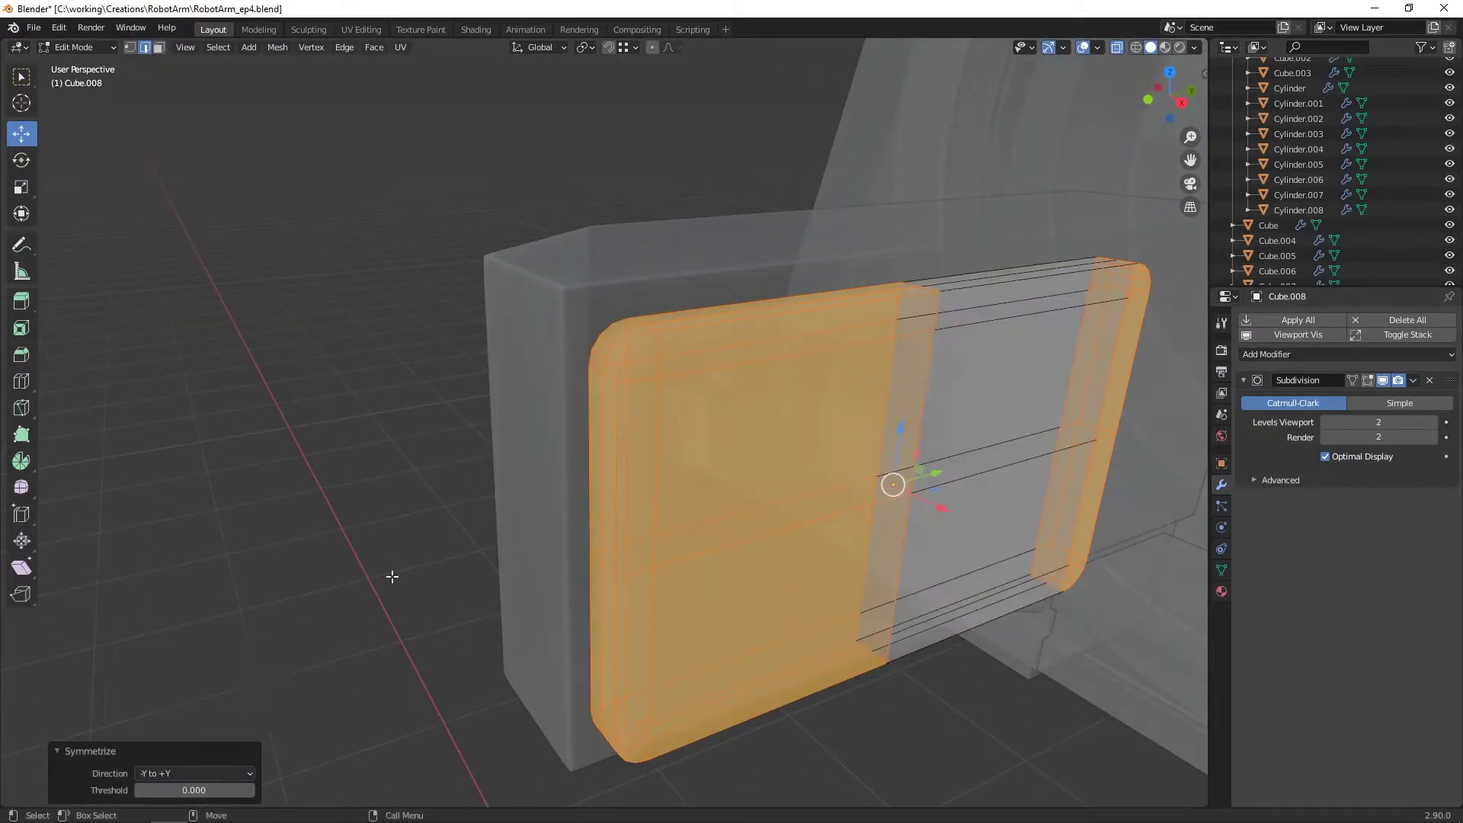
Step: Examine the panel's smoothed shading and its topology around the rounded corners
{"action": "key", "text": "Tab"}
{"action": "key", "text": "alt+z"}
{"action": "middle_click_drag", "start_coordinate": [649, 468], "coordinate": [628, 460]}
{"action": "key", "text": "Tab"}
{"action": "scroll", "coordinate": [628, 461], "scroll_direction": "up", "scroll_amount": 2}
{"action": "key", "text": "Tab"}
{"action": "key", "text": "Tab"}
{"action": "key", "text": "3"}
{"action": "scroll", "coordinate": [663, 373], "scroll_direction": "down", "scroll_amount": 1}
{"action": "middle_click_drag", "start_coordinate": [663, 374], "coordinate": [678, 377]}
{"action": "scroll", "coordinate": [663, 320], "scroll_direction": "up", "scroll_amount": 1}
Step: Add a supporting loop cut around the panel's rounded rim, close to its front edge
{"action": "key", "text": "2"}
{"action": "right_click", "coordinate": [662, 313]}
{"action": "left_click", "coordinate": [663, 318]}
{"action": "left_click", "coordinate": [710, 360]}
{"action": "left_click", "coordinate": [719, 366]}
{"action": "key", "text": "3"}
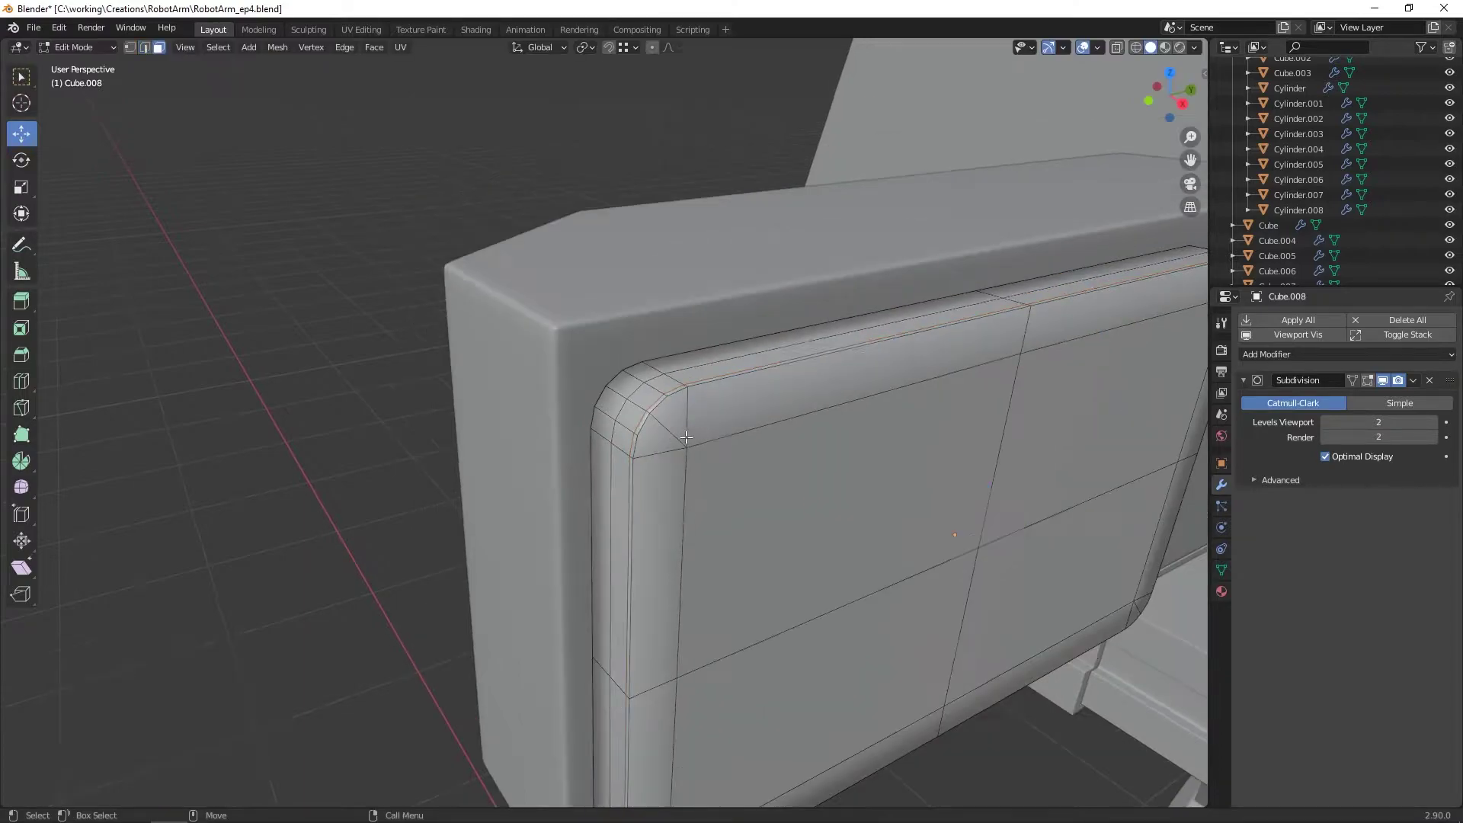
Step: Select the small faces at the panel's four front corners and tidy their topology
{"action": "left_click", "coordinate": [697, 445]}
{"action": "scroll", "coordinate": [902, 319], "scroll_direction": "down", "scroll_amount": 2}
{"action": "left_click_drag", "start_coordinate": [636, 665], "coordinate": [648, 670], "text": "shift"}
{"action": "middle_click_drag", "start_coordinate": [648, 670], "coordinate": [602, 625]}
{"action": "left_click_drag", "start_coordinate": [602, 610], "coordinate": [636, 670], "text": "shift"}
{"action": "left_click_drag", "start_coordinate": [899, 602], "coordinate": [960, 655], "text": "shift"}
{"action": "middle_click_drag", "start_coordinate": [960, 656], "coordinate": [868, 595]}
{"action": "left_click_drag", "start_coordinate": [846, 213], "coordinate": [887, 260], "text": "shift"}
{"action": "middle_click_drag", "start_coordinate": [724, 183], "coordinate": [746, 297]}
{"action": "right_click", "coordinate": [762, 336]}
{"action": "left_click", "coordinate": [762, 336]}
{"action": "left_click", "coordinate": [182, 739]}
{"action": "key", "text": "4"}
Step: Move the block, its side panel and Cube.006 together about -0.017 m along X
{"action": "left_click_drag", "start_coordinate": [578, 378], "coordinate": [671, 449], "text": "alt"}
{"action": "scroll", "coordinate": [524, 337], "scroll_direction": "down", "scroll_amount": 3}
{"action": "scroll", "coordinate": [583, 383], "scroll_direction": "down", "scroll_amount": 4}
{"action": "scroll", "coordinate": [582, 382], "scroll_direction": "down", "scroll_amount": 3}
{"action": "left_click", "coordinate": [680, 392], "text": "shift"}
{"action": "left_click", "coordinate": [648, 496], "text": "shift"}
{"action": "left_click_drag", "start_coordinate": [655, 515], "coordinate": [563, 533], "text": "alt"}
{"action": "scroll", "coordinate": [739, 485], "scroll_direction": "up", "scroll_amount": 3}
{"action": "left_click_drag", "start_coordinate": [750, 481], "coordinate": [696, 470]}
{"action": "key", "text": "F1"}
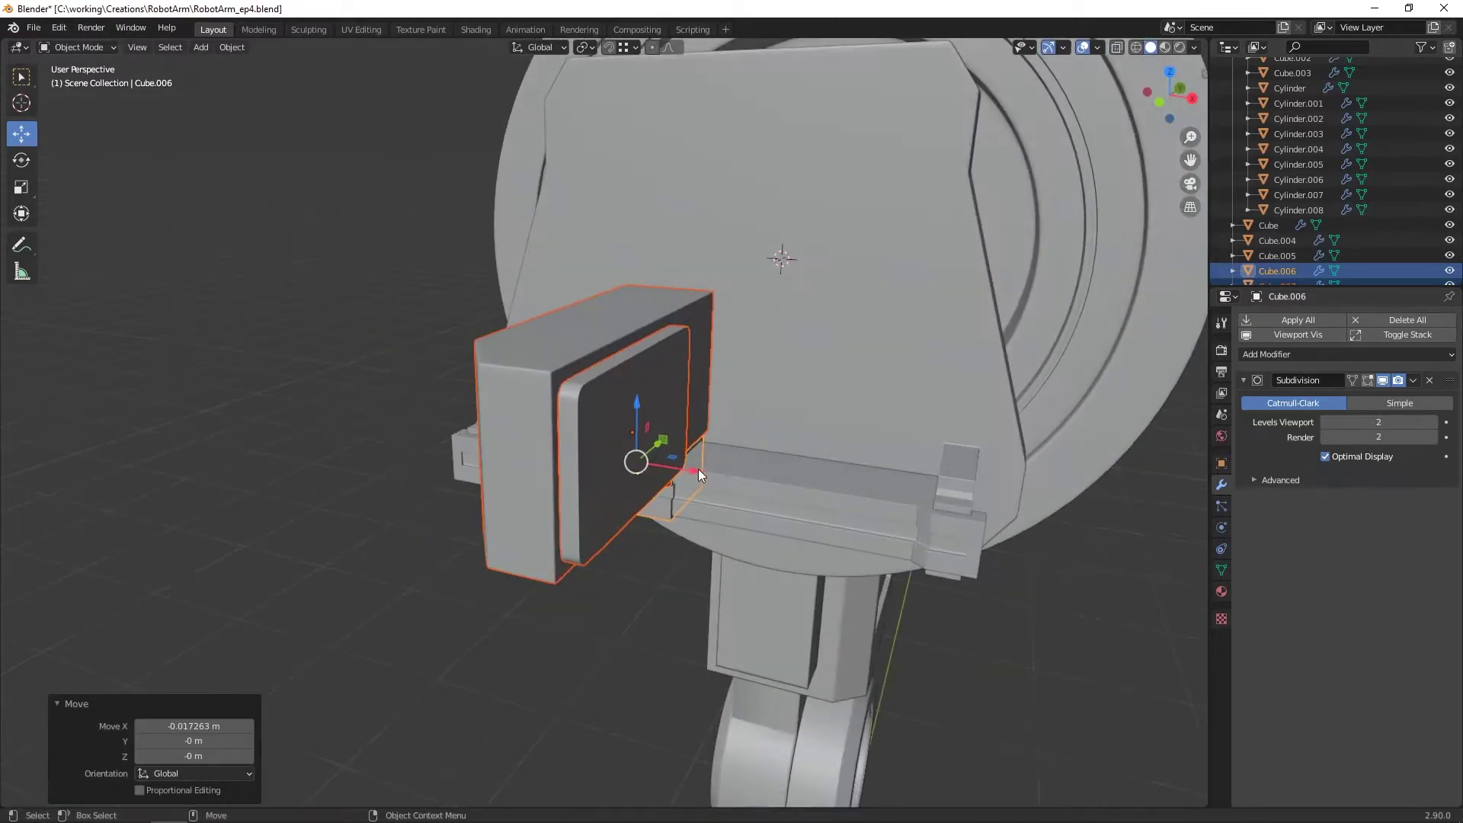
Step: Nudge the side panel slightly along X against the block
{"action": "key", "text": "F3"}
{"action": "left_click_drag", "start_coordinate": [554, 330], "coordinate": [555, 329]}
{"action": "middle_click_drag", "start_coordinate": [554, 330], "coordinate": [499, 412]}
{"action": "scroll", "coordinate": [450, 456], "scroll_direction": "up", "scroll_amount": 4}
{"action": "left_click_drag", "start_coordinate": [529, 374], "coordinate": [516, 377]}
{"action": "scroll", "coordinate": [531, 381], "scroll_direction": "down", "scroll_amount": 5}
{"action": "middle_click_drag", "start_coordinate": [532, 381], "coordinate": [660, 421]}
Step: Edit the block and side panel together and raise their upper vertices to make both taller
{"action": "scroll", "coordinate": [530, 359], "scroll_direction": "down", "scroll_amount": 3}
{"action": "left_click", "coordinate": [501, 403]}
{"action": "scroll", "coordinate": [486, 360], "scroll_direction": "down", "scroll_amount": 3}
{"action": "left_click", "coordinate": [671, 449]}
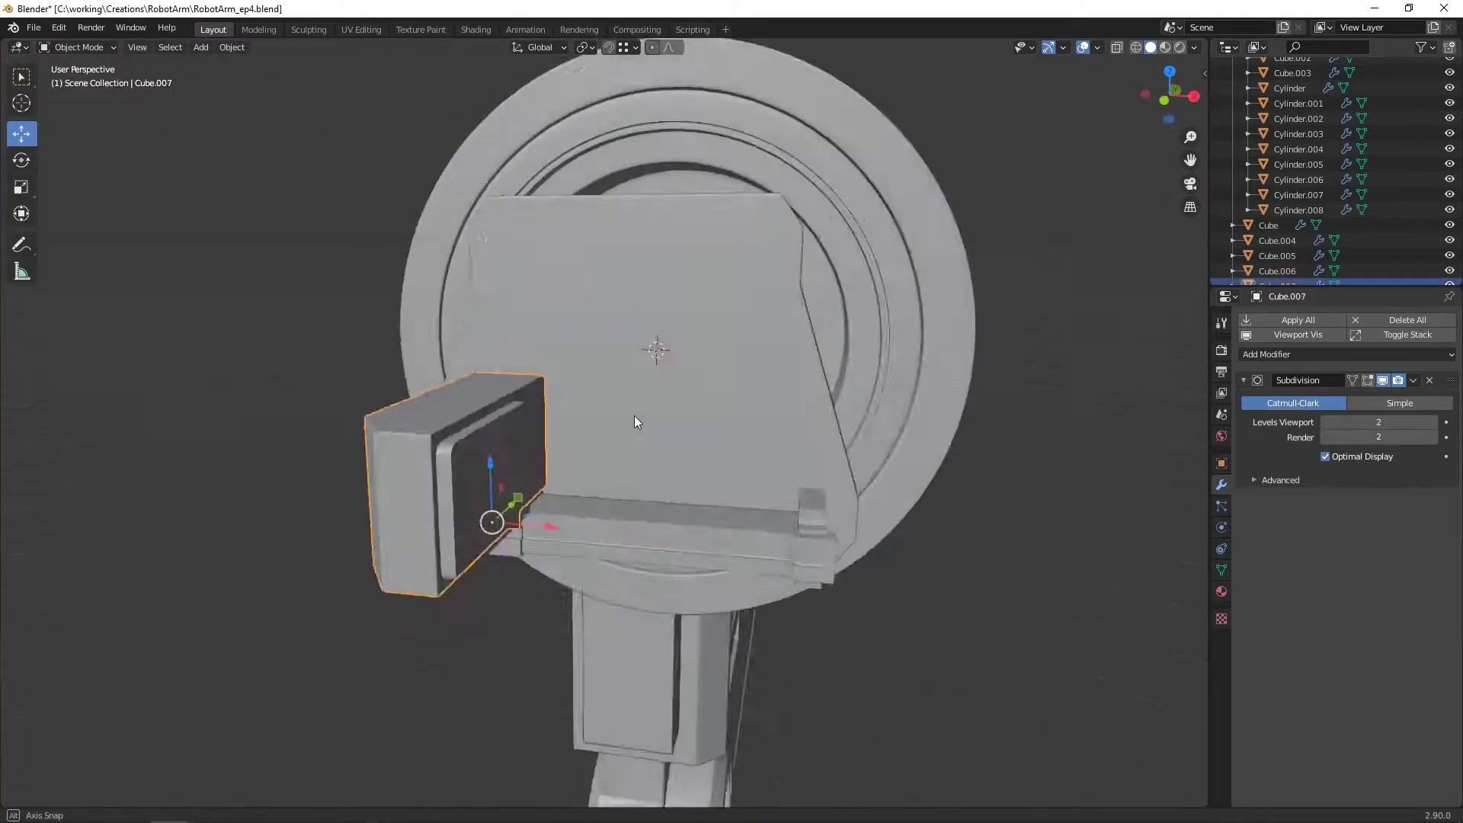
{"action": "left_click", "coordinate": [512, 468], "text": "shift"}
{"action": "key", "text": "KP_3"}
{"action": "key", "text": "Tab"}
{"action": "key", "text": "alt+z"}
{"action": "left_click_drag", "start_coordinate": [281, 309], "coordinate": [681, 393]}
{"action": "left_click", "coordinate": [502, 285]}
{"action": "key", "text": "Tab"}
{"action": "middle_click_drag", "start_coordinate": [502, 285], "coordinate": [592, 355]}
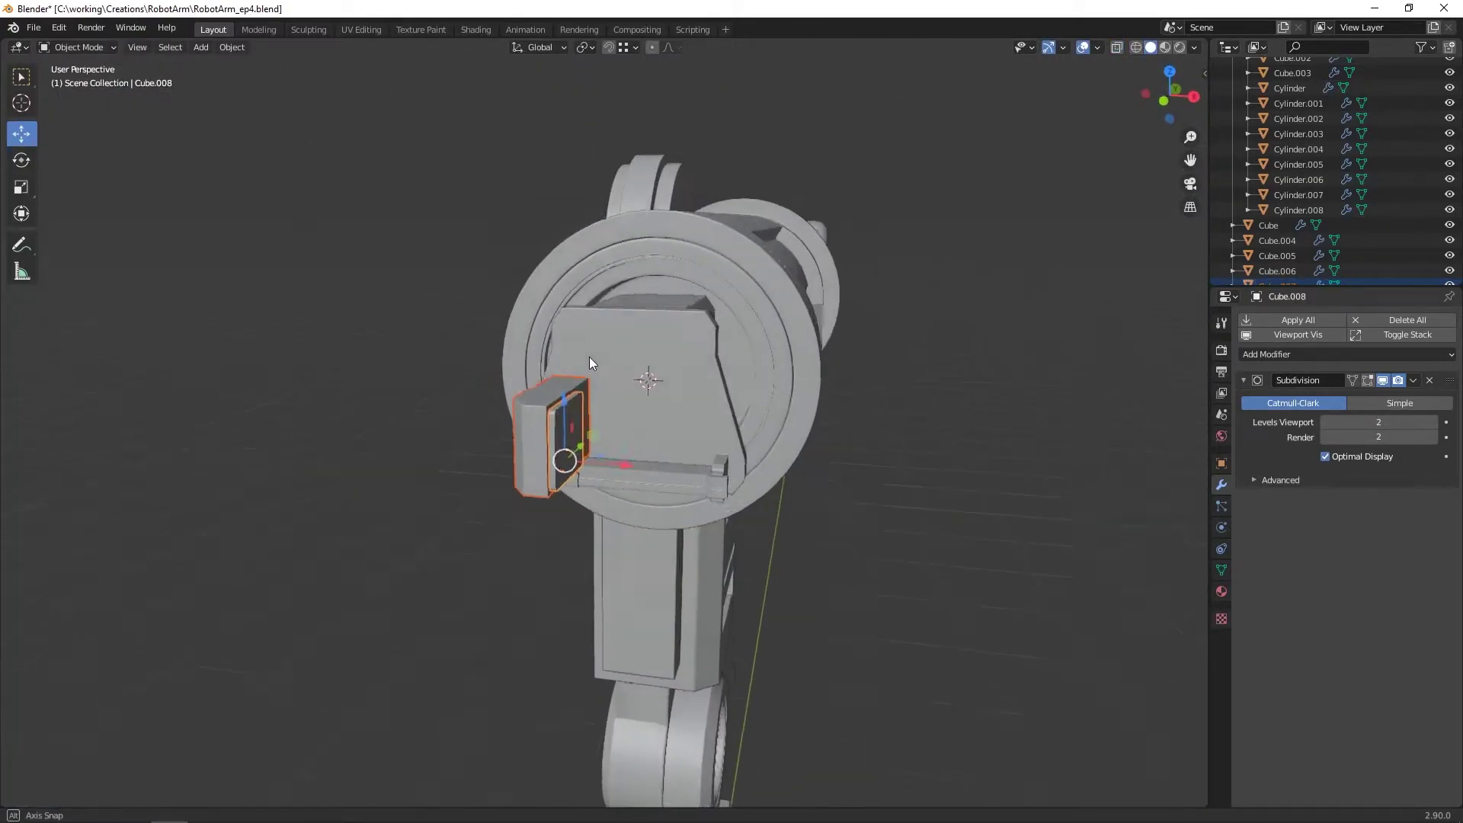
Step: Edit the block and side panel together and move their front-end vertices forward along negative Y to lengthen both
{"action": "key", "text": "KP_3"}
{"action": "key", "text": "Tab"}
{"action": "key", "text": "alt+z"}
{"action": "middle_click_drag", "start_coordinate": [506, 381], "coordinate": [537, 378]}
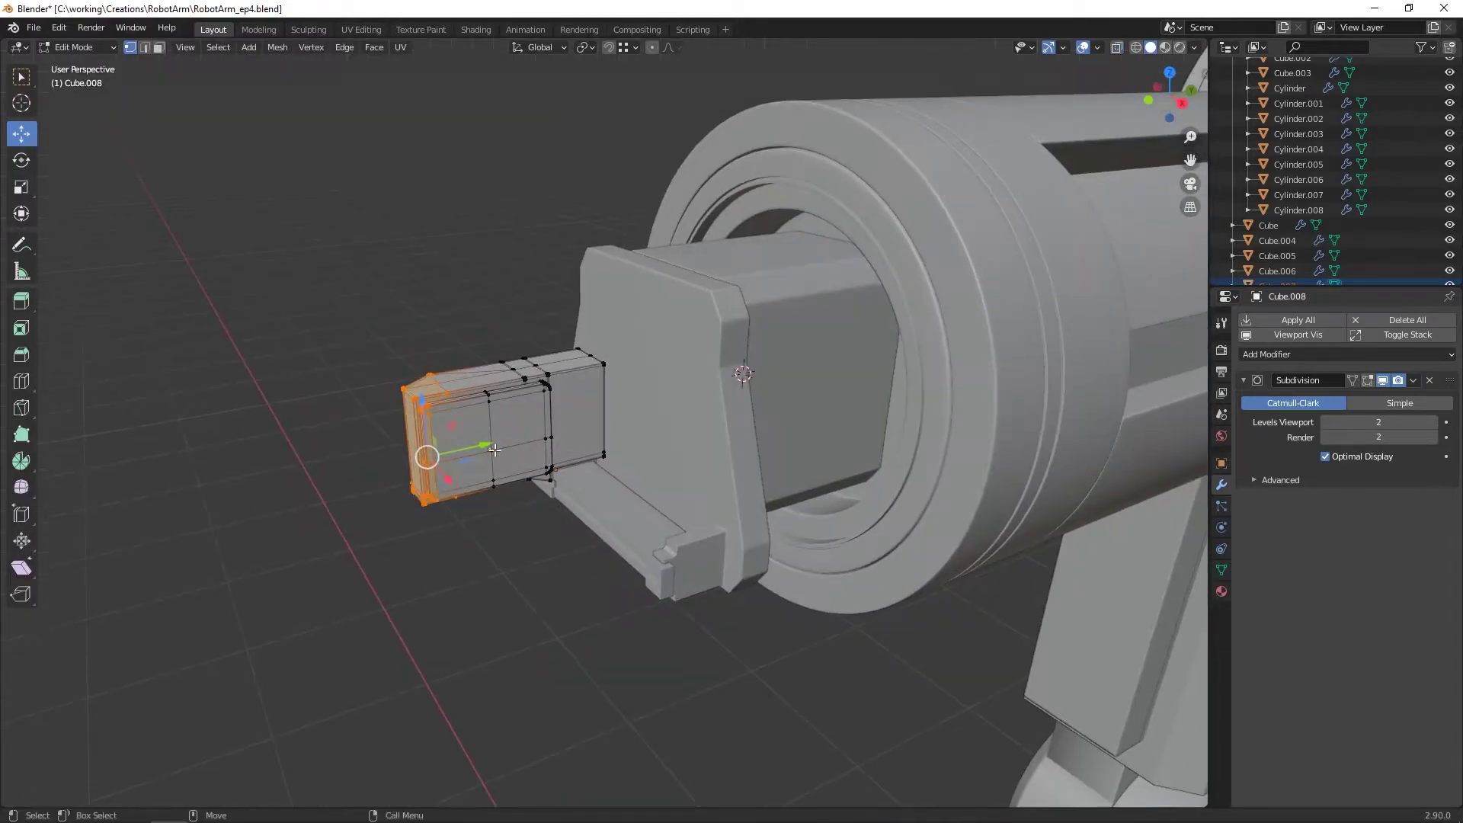
{"action": "left_click_drag", "start_coordinate": [487, 444], "coordinate": [475, 446]}
{"action": "key", "text": "KP_3"}
{"action": "scroll", "coordinate": [468, 437], "scroll_direction": "down", "scroll_amount": 6}
{"action": "left_click_drag", "start_coordinate": [562, 431], "coordinate": [551, 431]}
{"action": "key", "text": "Tab"}
{"action": "middle_click_drag", "start_coordinate": [550, 432], "coordinate": [845, 441]}
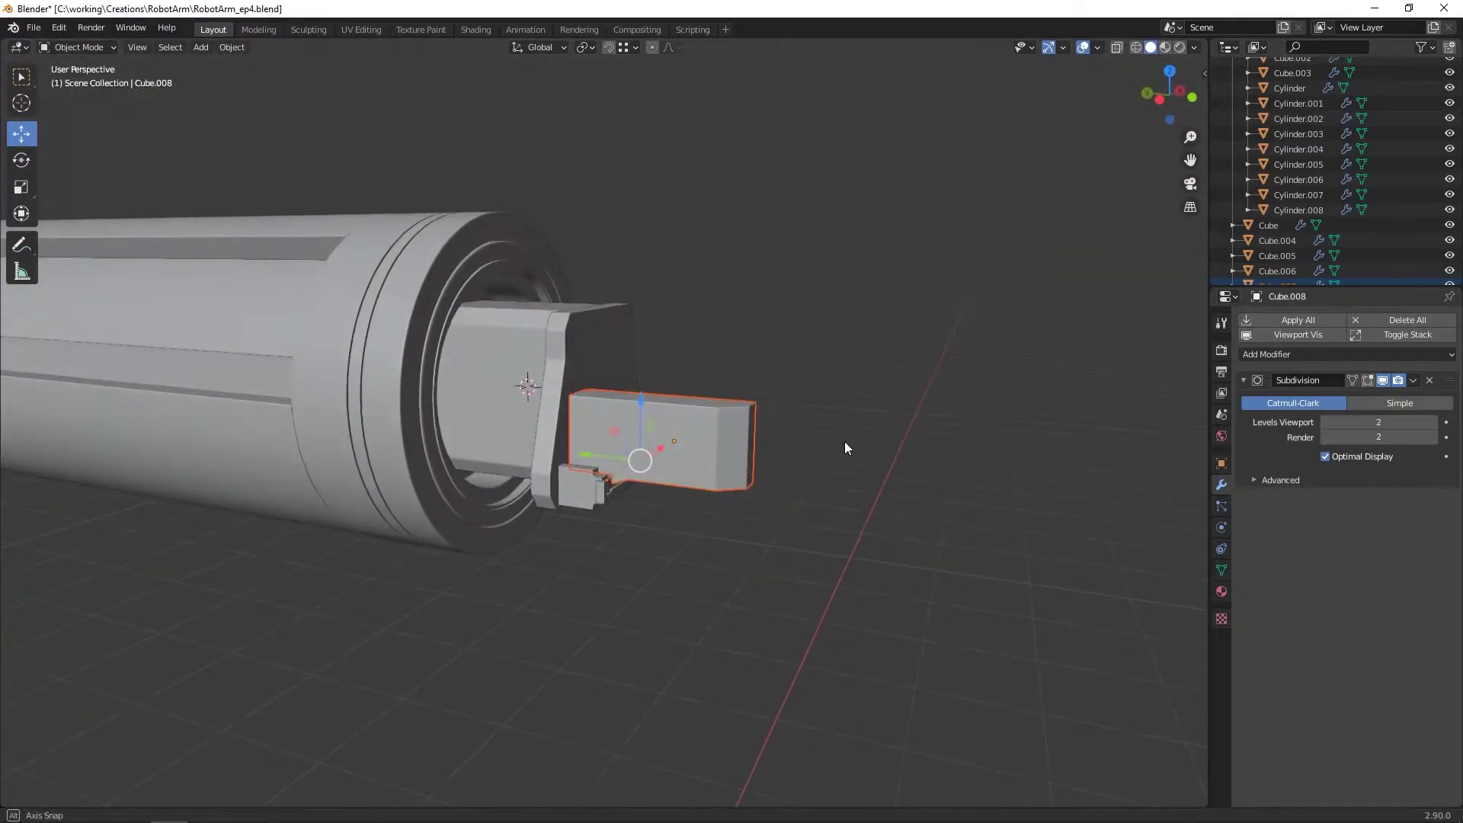
Step: Edit the block Cube.007 and move its rear-end vertices about -0.0038 m along Y
{"action": "key", "text": "KP_3"}
{"action": "left_click", "coordinate": [606, 409]}
{"action": "scroll", "coordinate": [607, 412], "scroll_direction": "up", "scroll_amount": 4}
{"action": "key", "text": "Tab"}
{"action": "key", "text": "alt+z"}
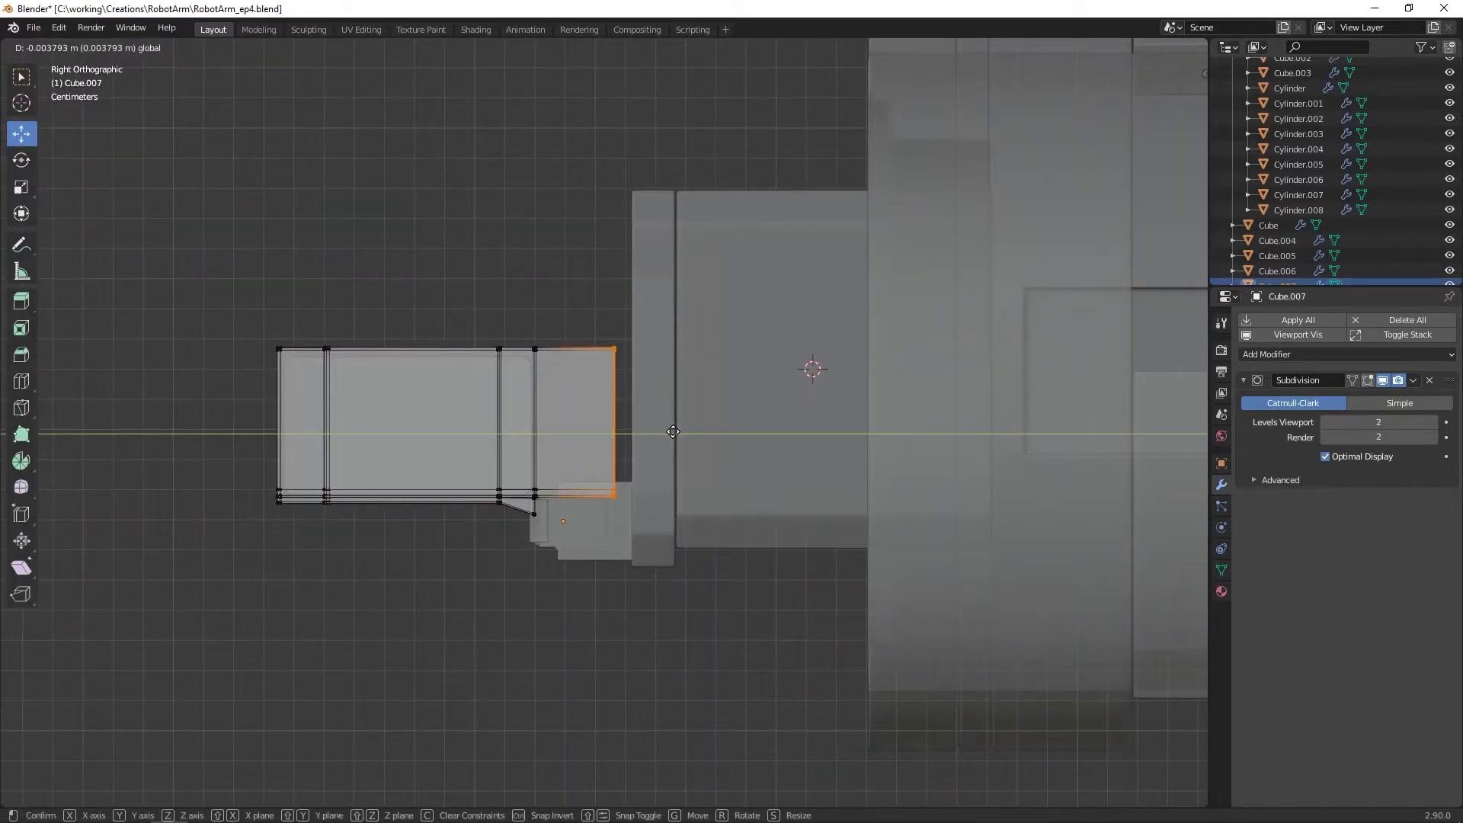
{"action": "left_click", "coordinate": [673, 432]}
{"action": "scroll", "coordinate": [649, 332], "scroll_direction": "up", "scroll_amount": 4}
{"action": "key", "text": "Tab"}
{"action": "scroll", "coordinate": [642, 334], "scroll_direction": "down", "scroll_amount": 6}
{"action": "middle_click_drag", "start_coordinate": [642, 335], "coordinate": [711, 391]}
Step: Deselect everything and save the scene as RobotArm_ep5.blend
{"action": "key", "text": "alt+z"}
{"action": "key", "text": "alt+a"}
{"action": "key", "text": "ctrl+s"}
{"action": "key", "text": "alt+z"}
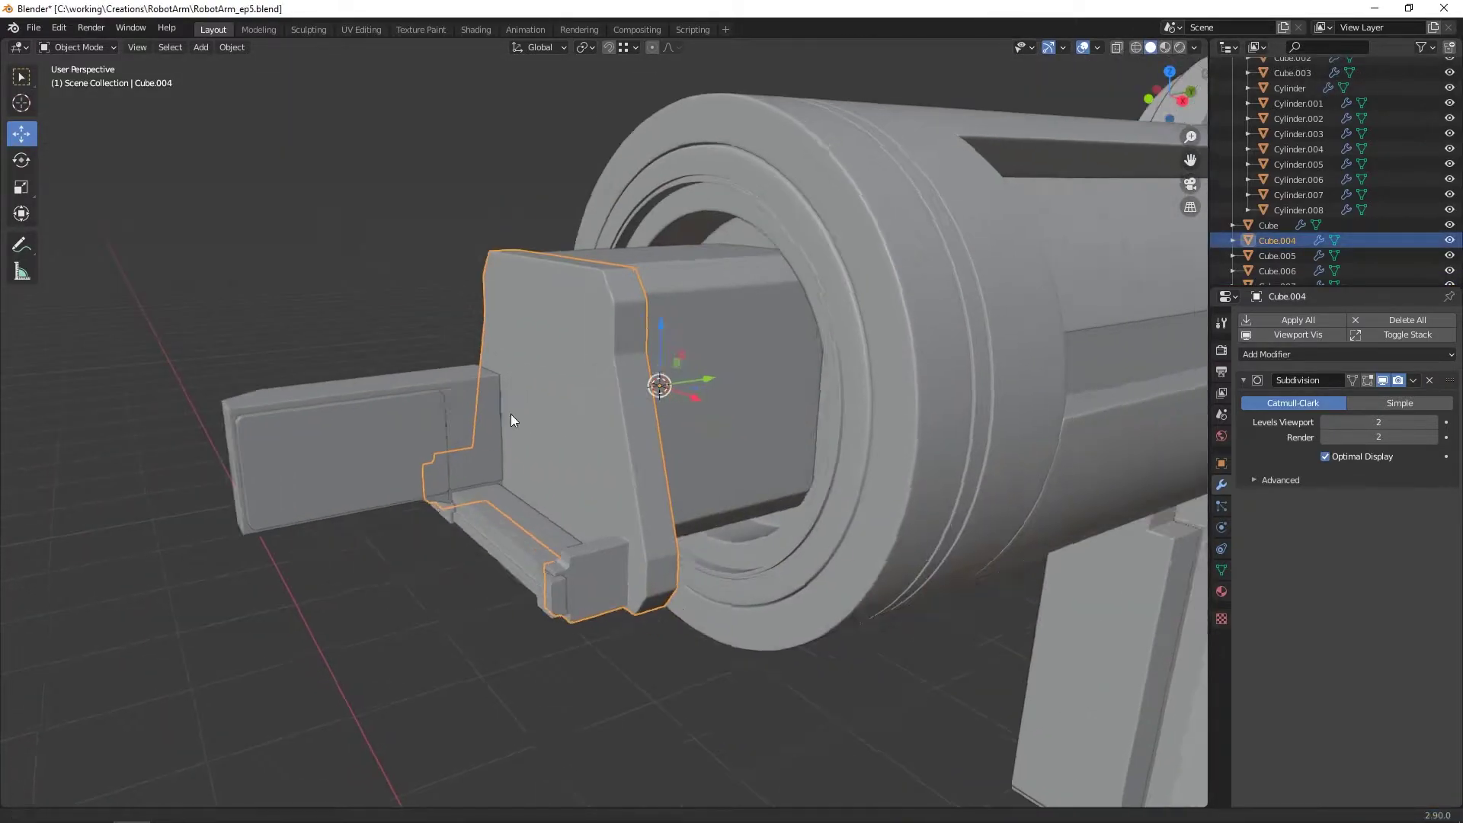
Step: Select the linked front ring of Cylinder.008 in edit mode and duplicate it about -0.126 m along Y
{"action": "scroll", "coordinate": [513, 404], "scroll_direction": "down", "scroll_amount": 3}
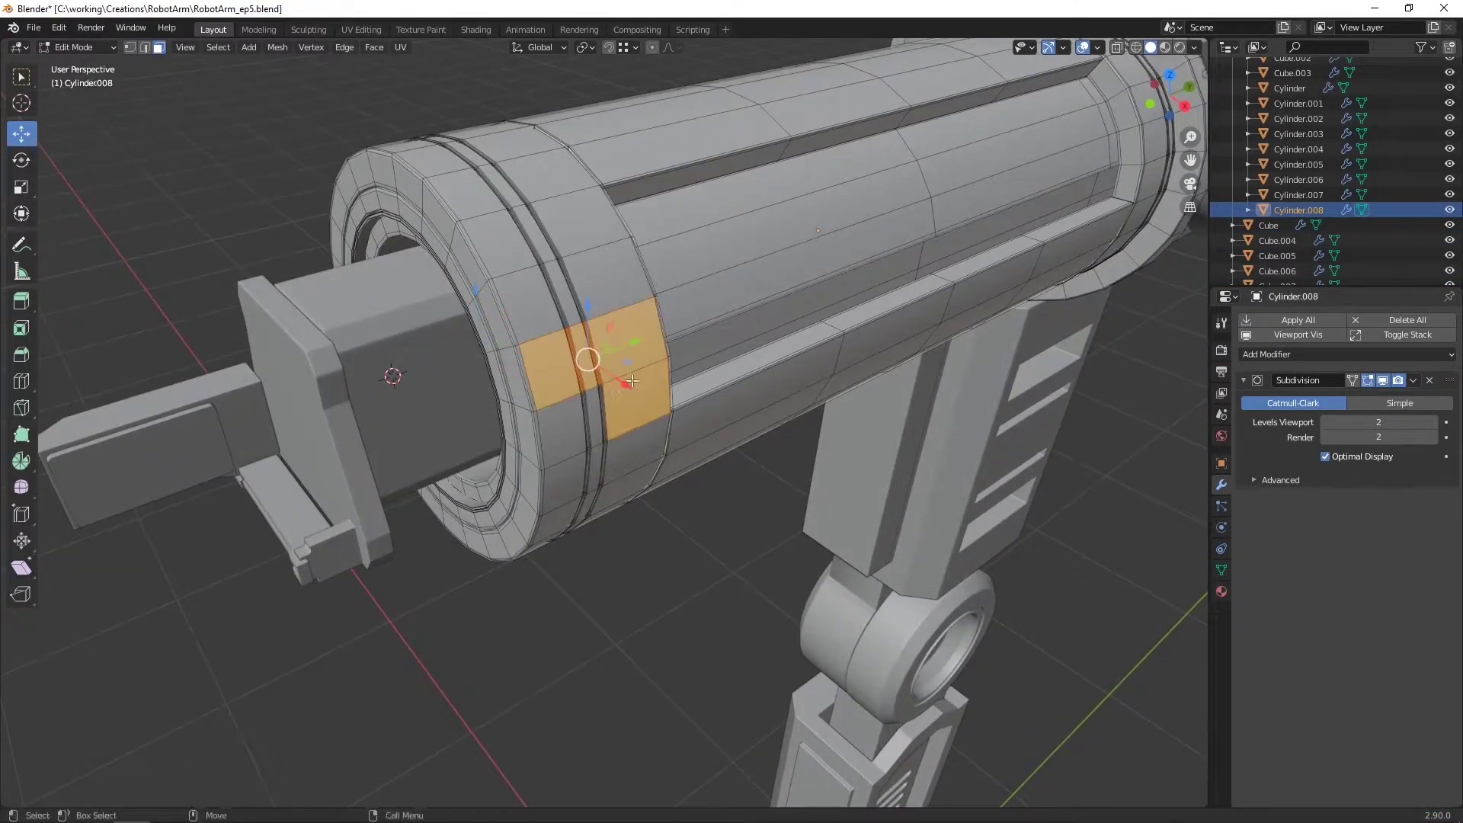
{"action": "key", "text": "ctrl+l"}
{"action": "middle_click_drag", "start_coordinate": [483, 336], "coordinate": [619, 357]}
{"action": "key", "text": "Tab"}
{"action": "key", "text": "alt+z"}
{"action": "left_click", "coordinate": [435, 399]}
{"action": "left_click", "coordinate": [548, 359]}
{"action": "scroll", "coordinate": [601, 365], "scroll_direction": "up", "scroll_amount": 2}
{"action": "key", "text": "Tab"}
{"action": "left_click", "coordinate": [385, 421]}
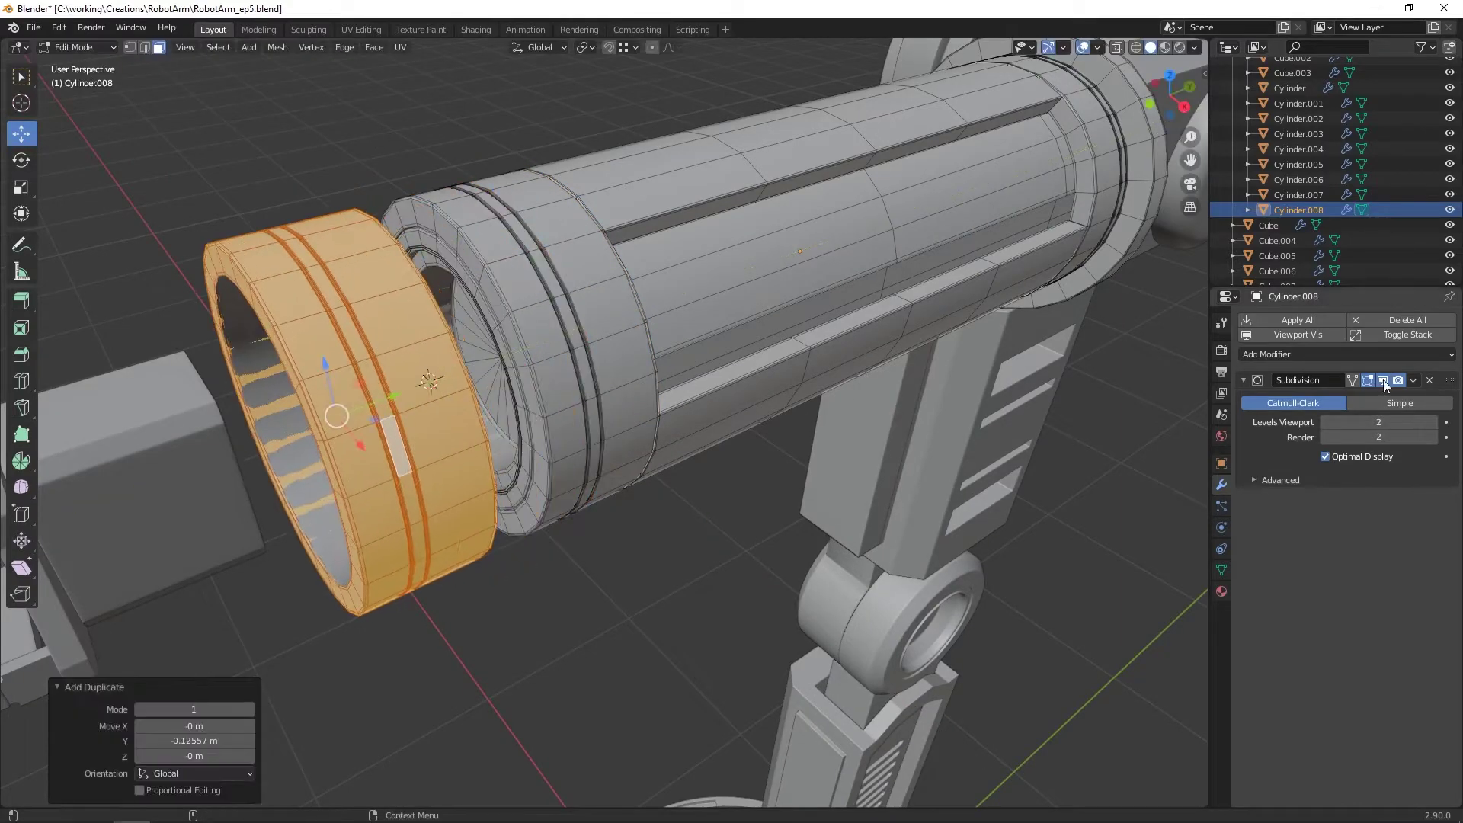
Step: Hide the cylinder's Subdivision modifier in the viewport and move the duplicated ring back along Y toward the barrel
{"action": "left_click", "coordinate": [1382, 380]}
{"action": "middle_click_drag", "start_coordinate": [534, 400], "coordinate": [483, 367]}
{"action": "left_click_drag", "start_coordinate": [436, 368], "coordinate": [471, 364]}
{"action": "mouse_move", "coordinate": [514, 381]}
{"action": "middle_mouse_down"}
{"action": "mouse_move", "coordinate": [486, 363]}
{"action": "mouse_move", "coordinate": [506, 381]}
{"action": "middle_mouse_up"}
{"action": "left_click_drag", "start_coordinate": [505, 384], "coordinate": [508, 384]}
{"action": "mouse_move", "coordinate": [508, 384]}
{"action": "middle_mouse_down"}
{"action": "mouse_move", "coordinate": [632, 404]}
{"action": "mouse_move", "coordinate": [586, 411]}
{"action": "mouse_move", "coordinate": [509, 381]}
{"action": "middle_mouse_up"}
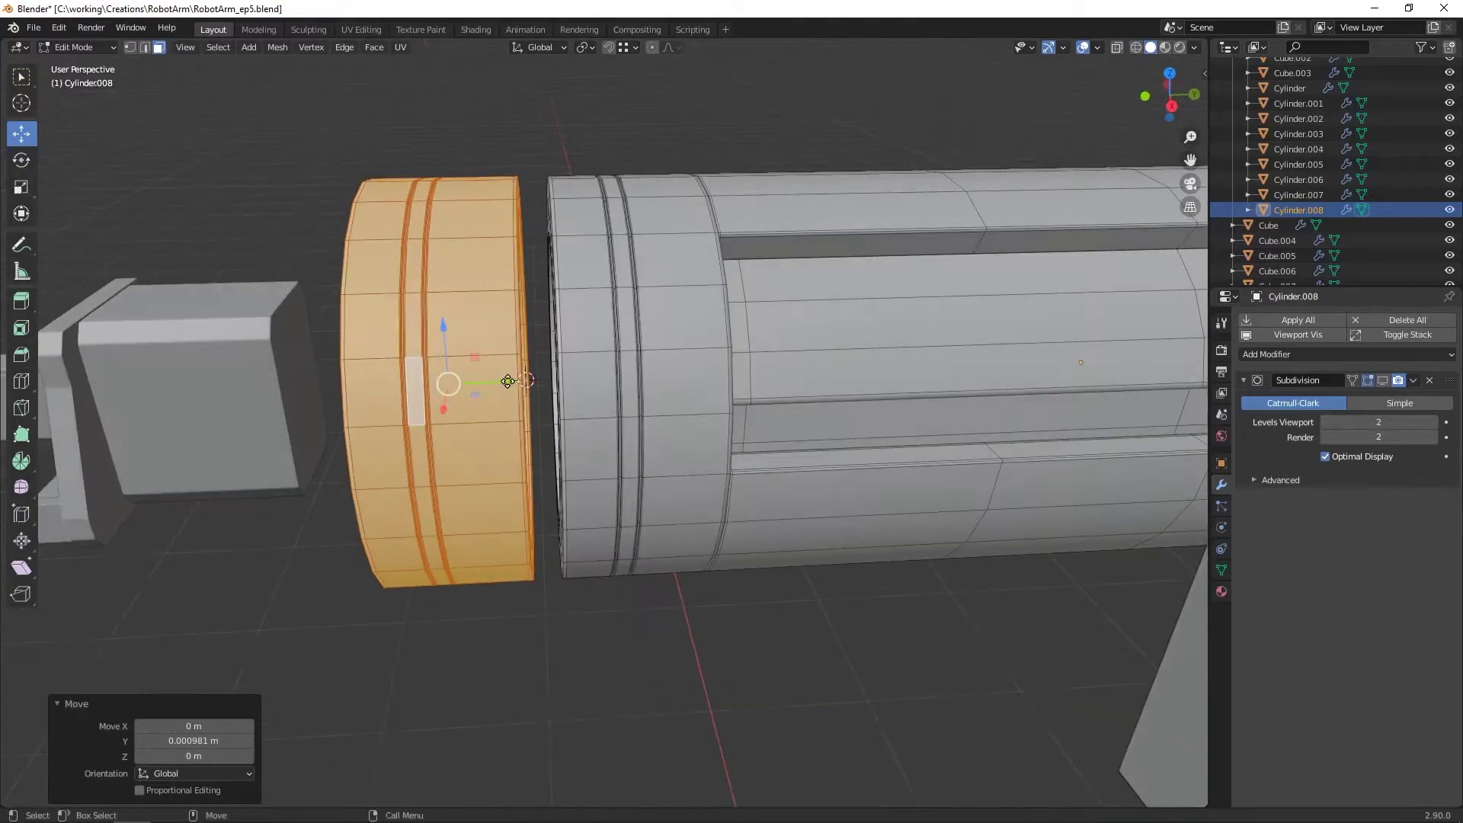
Step: Separate the original and duplicated rings into their own object, then select the remaining linked barrel geometry
{"action": "left_click", "coordinate": [649, 396]}
{"action": "middle_click_drag", "start_coordinate": [619, 399], "coordinate": [573, 349]}
{"action": "left_click", "coordinate": [690, 363], "text": "shift"}
{"action": "left_click", "coordinate": [636, 616]}
{"action": "left_click", "coordinate": [708, 328]}
{"action": "key", "text": "ctrl+l"}
{"action": "key", "text": "alt+z"}
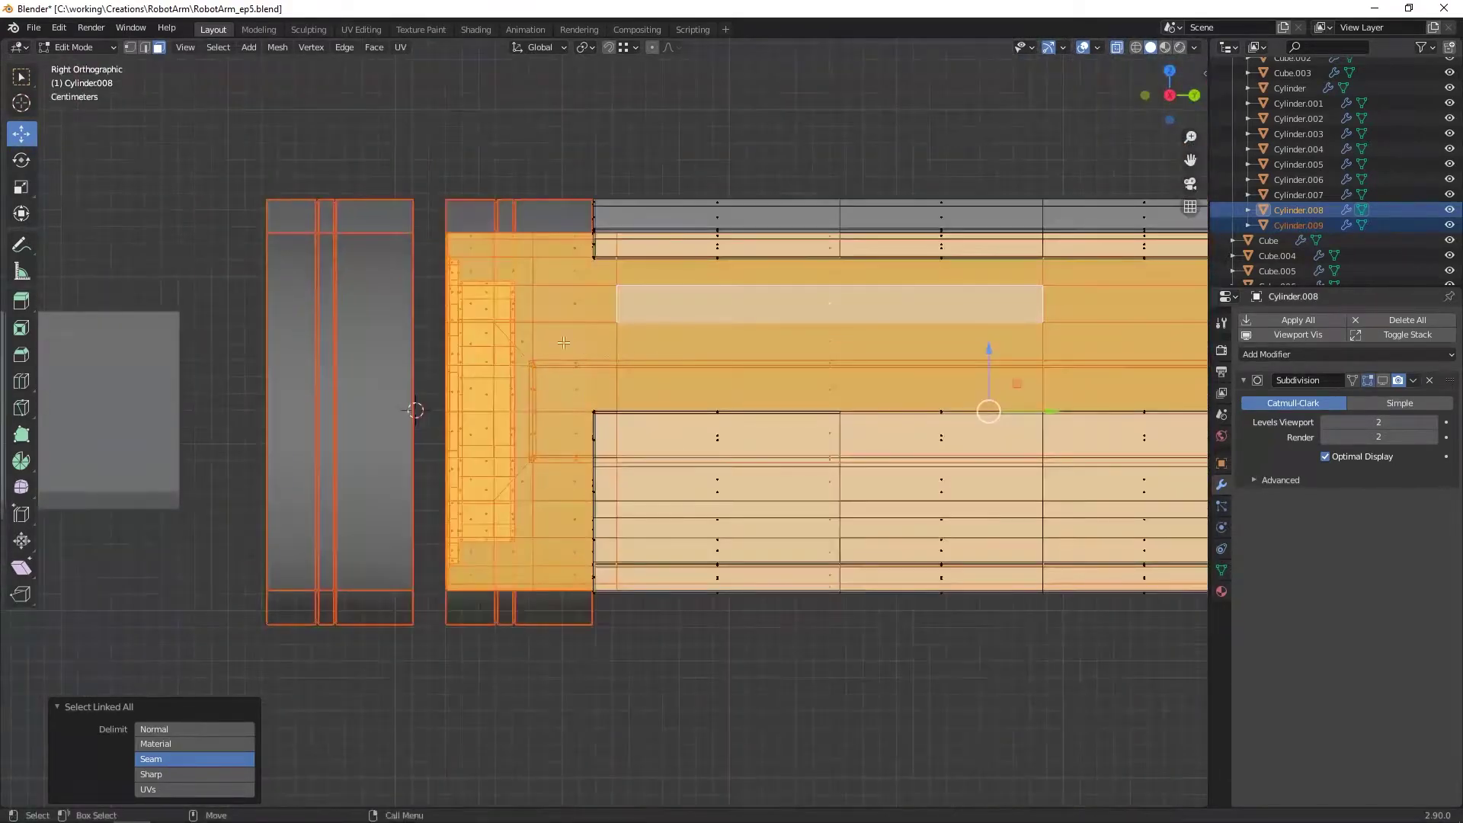
Step: Select the vertices at the barrel's front end and move them along Y so the barrel extends into the duplicated front ring
{"action": "left_click_drag", "start_coordinate": [341, 132], "coordinate": [483, 717]}
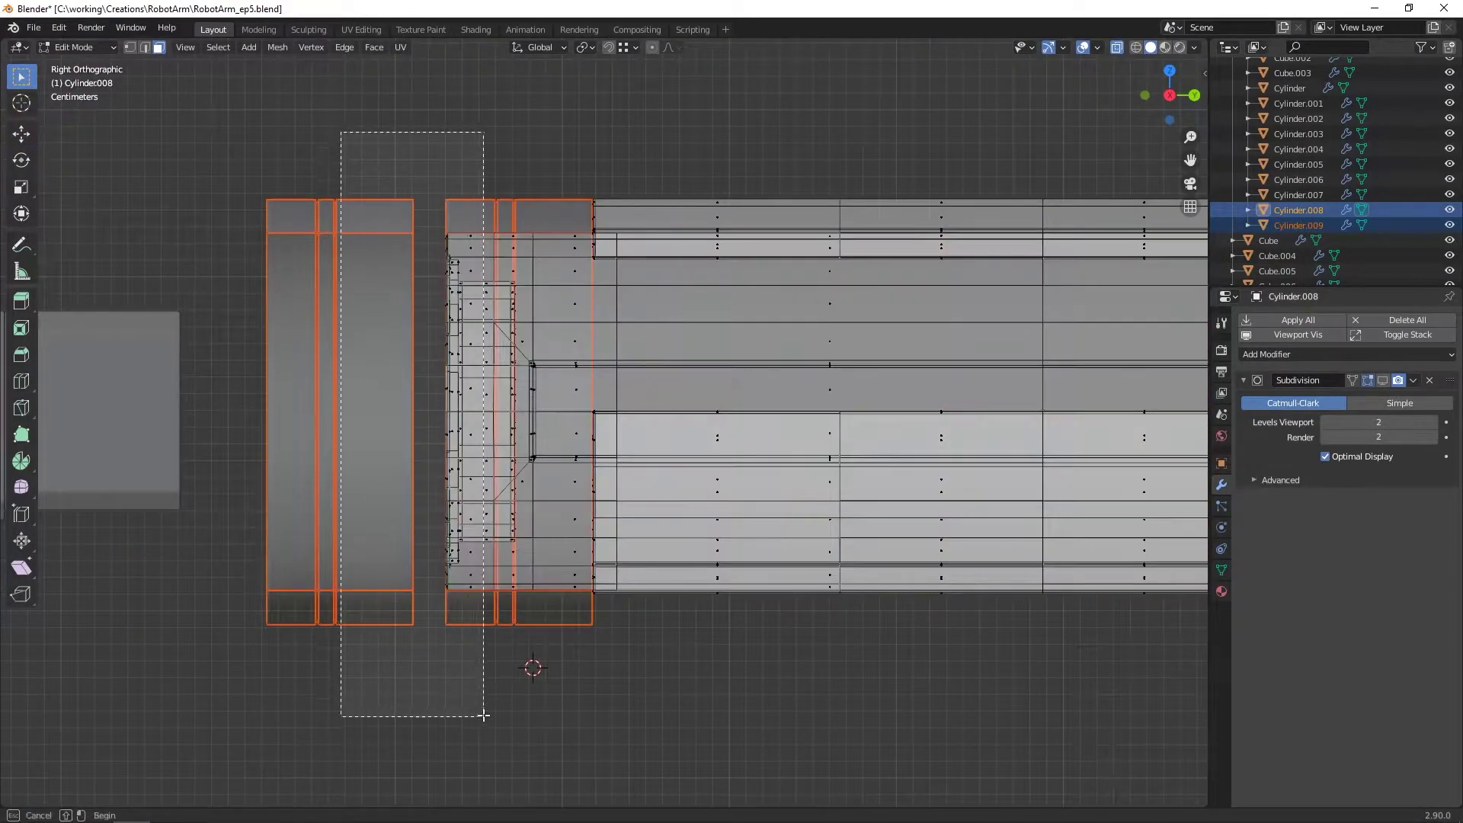
{"action": "left_click_drag", "start_coordinate": [501, 656], "coordinate": [502, 656]}
{"action": "mouse_move", "coordinate": [488, 442]}
{"action": "middle_mouse_down"}
{"action": "mouse_move", "coordinate": [621, 428]}
{"action": "mouse_move", "coordinate": [473, 431]}
{"action": "middle_mouse_up"}
{"action": "key", "text": "grave"}
{"action": "left_click", "coordinate": [576, 431]}
{"action": "scroll", "coordinate": [432, 217], "scroll_direction": "down", "scroll_amount": 1}
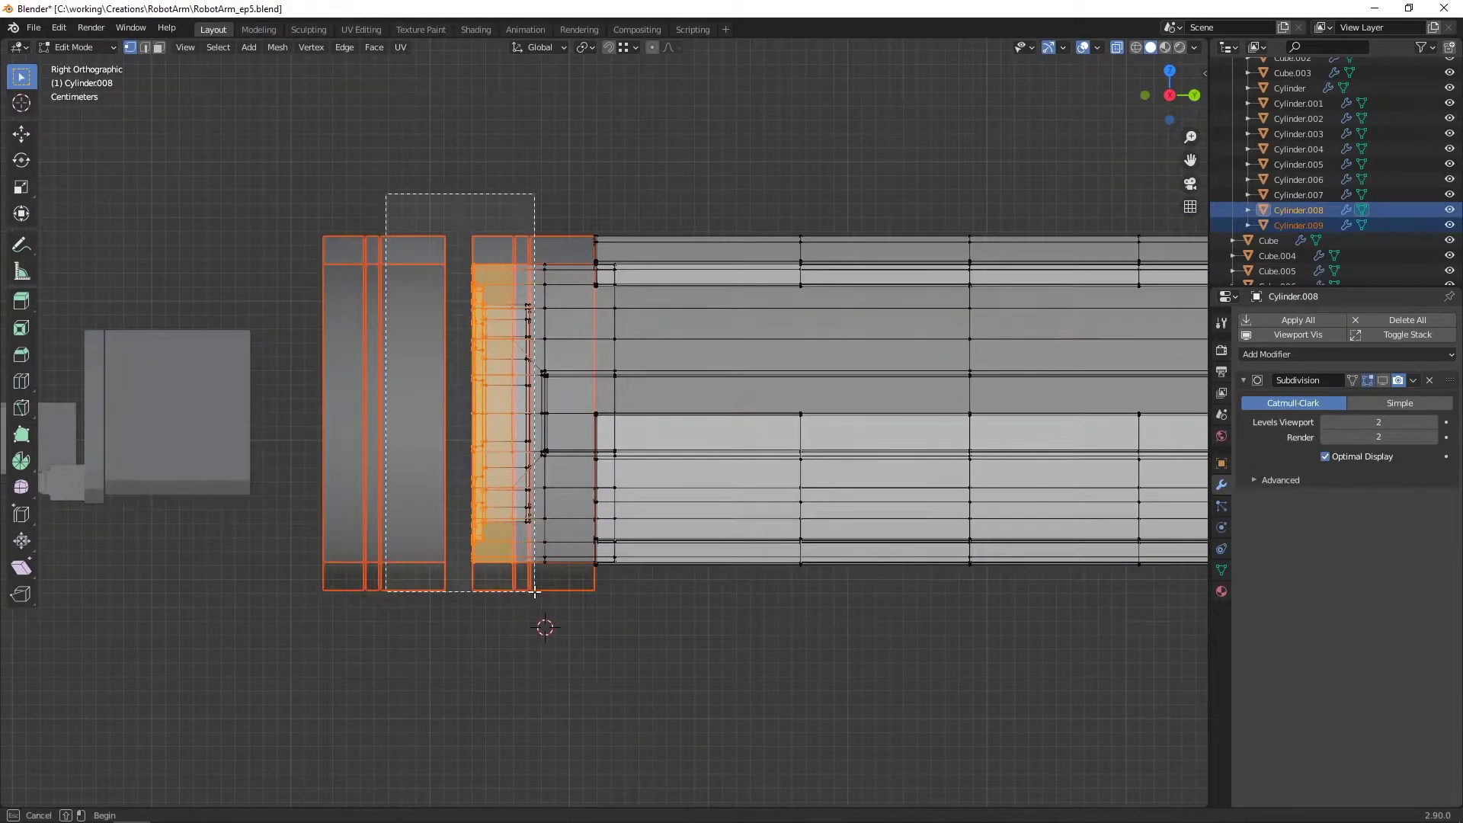
{"action": "middle_click_drag", "start_coordinate": [524, 467], "coordinate": [481, 404]}
{"action": "left_click_drag", "start_coordinate": [245, 399], "coordinate": [245, 400]}
{"action": "key", "text": "alt+z"}
{"action": "middle_click_drag", "start_coordinate": [245, 399], "coordinate": [237, 427]}
{"action": "left_click_drag", "start_coordinate": [237, 427], "coordinate": [362, 433]}
{"action": "key", "text": "grave"}
{"action": "left_click", "coordinate": [472, 427]}
{"action": "left_click", "coordinate": [565, 367]}
Step: Select the inner block together with the bracket plate, rail and side arm parts and move them about 0.066 m along Y
{"action": "scroll", "coordinate": [564, 367], "scroll_direction": "down", "scroll_amount": 2}
{"action": "middle_click_drag", "start_coordinate": [565, 366], "coordinate": [489, 382]}
{"action": "key", "text": "Tab"}
{"action": "key", "text": "alt+z"}
{"action": "left_click", "coordinate": [381, 366]}
{"action": "left_click_drag", "start_coordinate": [220, 312], "coordinate": [272, 439], "text": "shift"}
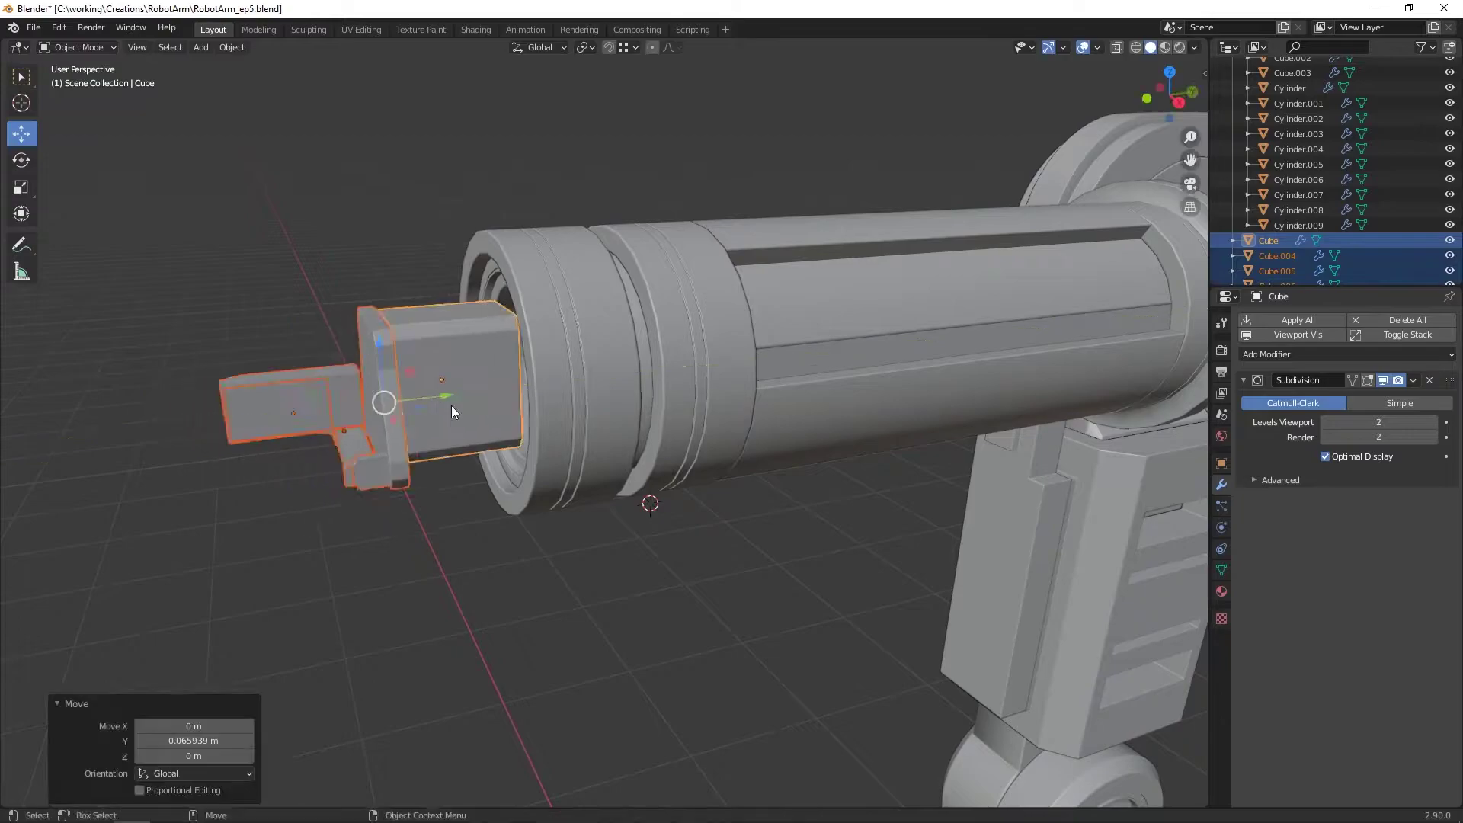
{"action": "left_click_drag", "start_coordinate": [450, 405], "coordinate": [450, 405]}
{"action": "middle_click_drag", "start_coordinate": [449, 405], "coordinate": [555, 378]}
Step: Move the selected bracket assembly slightly further along Y toward the front ring
{"action": "scroll", "coordinate": [555, 378], "scroll_direction": "up", "scroll_amount": 4}
{"action": "left_click_drag", "start_coordinate": [227, 509], "coordinate": [305, 499]}
{"action": "middle_click_drag", "start_coordinate": [495, 474], "coordinate": [415, 480]}
{"action": "scroll", "coordinate": [415, 480], "scroll_direction": "down", "scroll_amount": 2}
{"action": "middle_click_drag", "start_coordinate": [419, 385], "coordinate": [502, 381]}
Step: Edit the plate, rail and side arm parts together and move the half on the arm's side outward along X
{"action": "scroll", "coordinate": [488, 385], "scroll_direction": "down", "scroll_amount": 2}
{"action": "left_click", "coordinate": [473, 385]}
{"action": "middle_click_drag", "start_coordinate": [517, 494], "coordinate": [483, 455]}
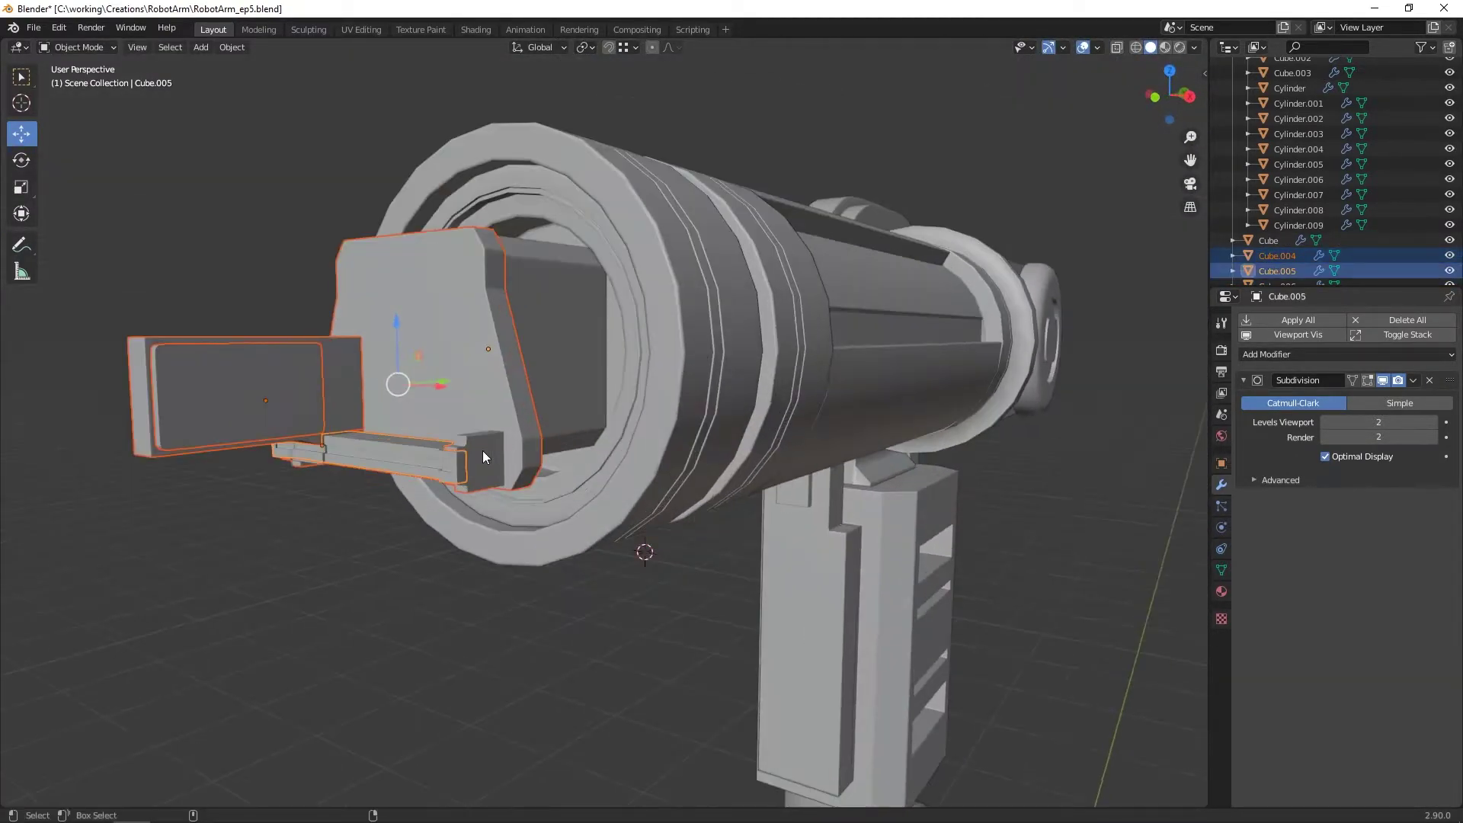
{"action": "left_click", "coordinate": [482, 455], "text": "shift"}
{"action": "key", "text": "KP_1"}
{"action": "scroll", "coordinate": [533, 365], "scroll_direction": "up", "scroll_amount": 2}
{"action": "middle_click_drag", "start_coordinate": [581, 332], "coordinate": [603, 344], "text": "shift"}
{"action": "key", "text": "Tab"}
{"action": "key", "text": "alt+z"}
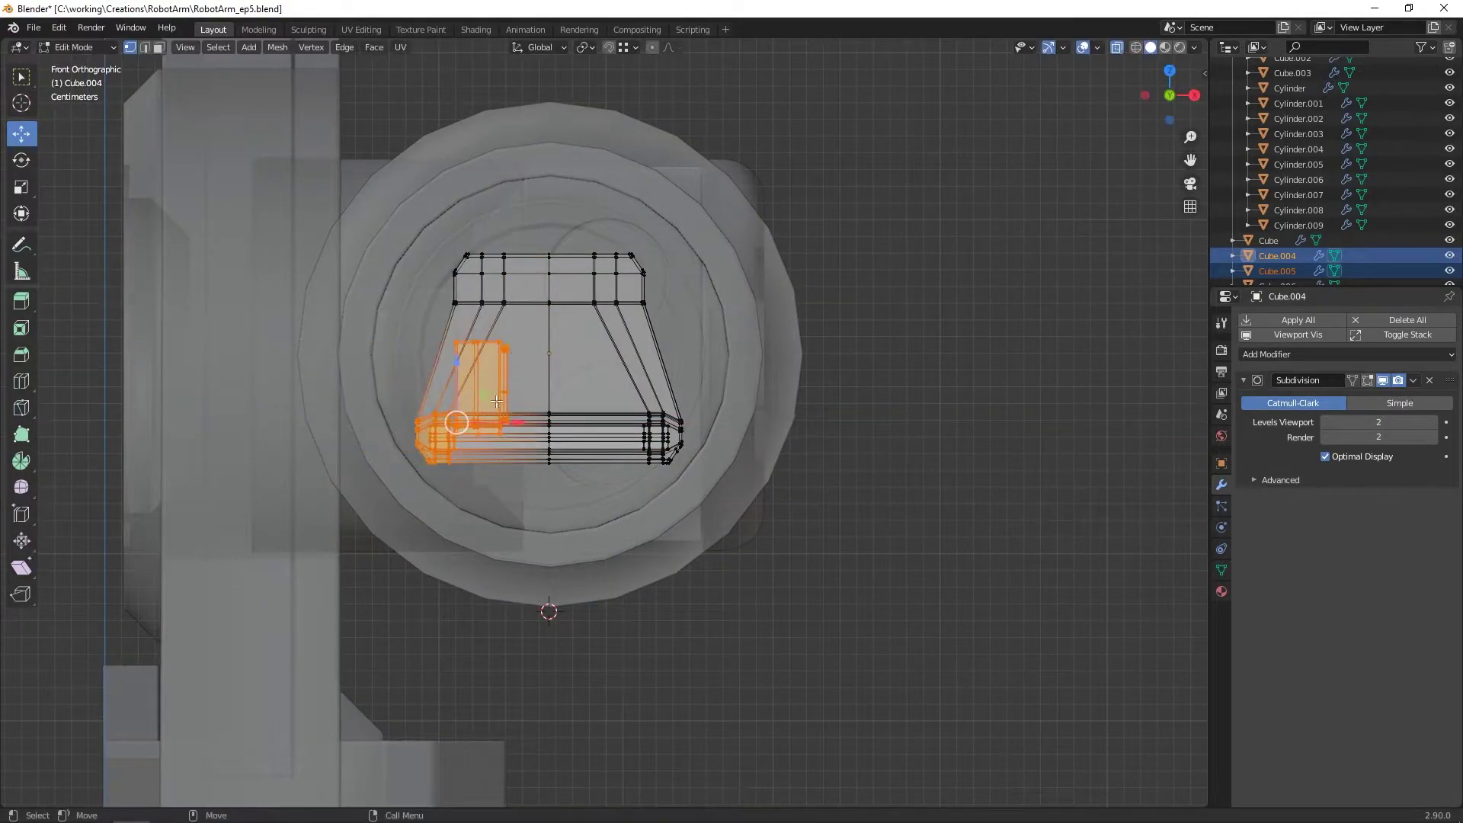
{"action": "key", "text": "alt+z"}
{"action": "left_click_drag", "start_coordinate": [540, 406], "coordinate": [554, 458], "text": "alt"}
{"action": "left_click_drag", "start_coordinate": [455, 471], "coordinate": [576, 456]}
{"action": "scroll", "coordinate": [448, 468], "scroll_direction": "down", "scroll_amount": 4}
{"action": "scroll", "coordinate": [579, 454], "scroll_direction": "up", "scroll_amount": 5}
Step: Extend the side arm's front-end vertices about -0.010 m along Y
{"action": "left_click", "coordinate": [545, 447]}
{"action": "middle_click_drag", "start_coordinate": [545, 447], "coordinate": [696, 572]}
{"action": "left_click", "coordinate": [530, 417]}
{"action": "key", "text": "KP_3"}
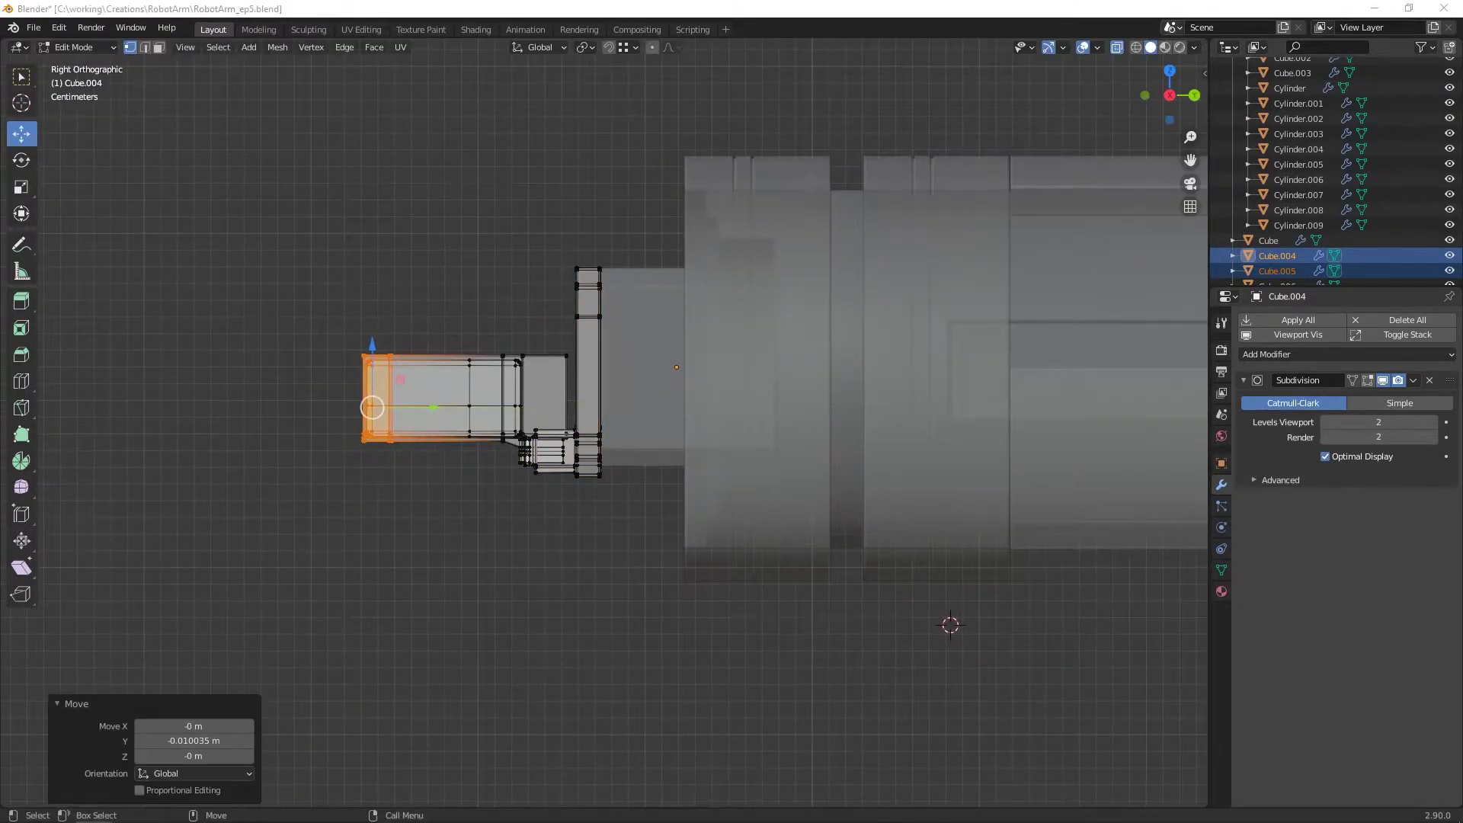
Step: Box-select the block and side panel's front-end vertices again and move them about another -0.006 m along Y
{"action": "middle_click_drag", "start_coordinate": [645, 196], "coordinate": [569, 338]}
{"action": "key", "text": "KP_7"}
{"action": "key", "text": "b"}
{"action": "left_click_drag", "start_coordinate": [413, 452], "coordinate": [538, 550]}
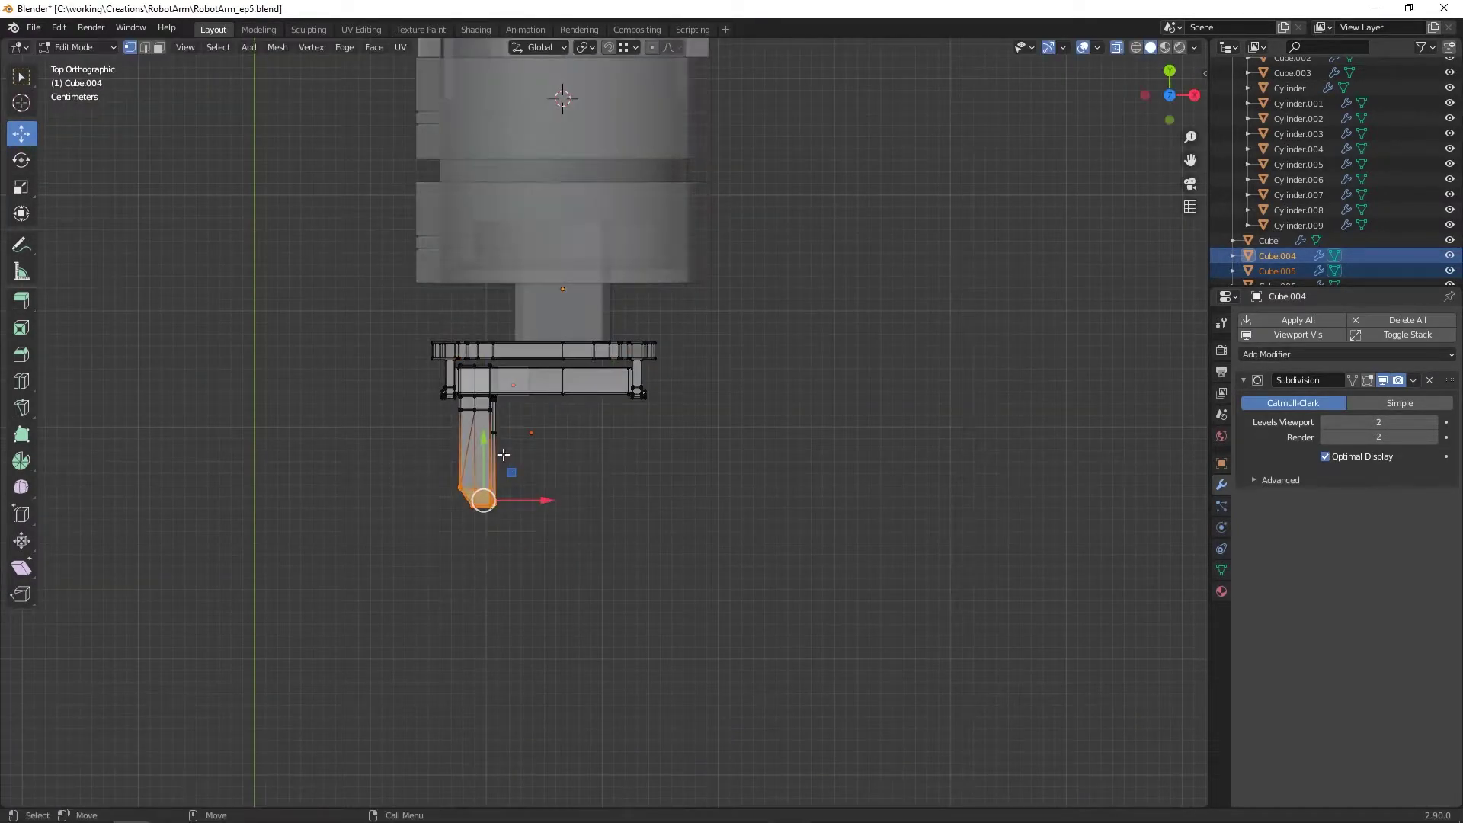
{"action": "left_click", "coordinate": [431, 476]}
{"action": "key", "text": "KP_3"}
{"action": "key", "text": "b"}
{"action": "left_click_drag", "start_coordinate": [359, 301], "coordinate": [481, 485]}
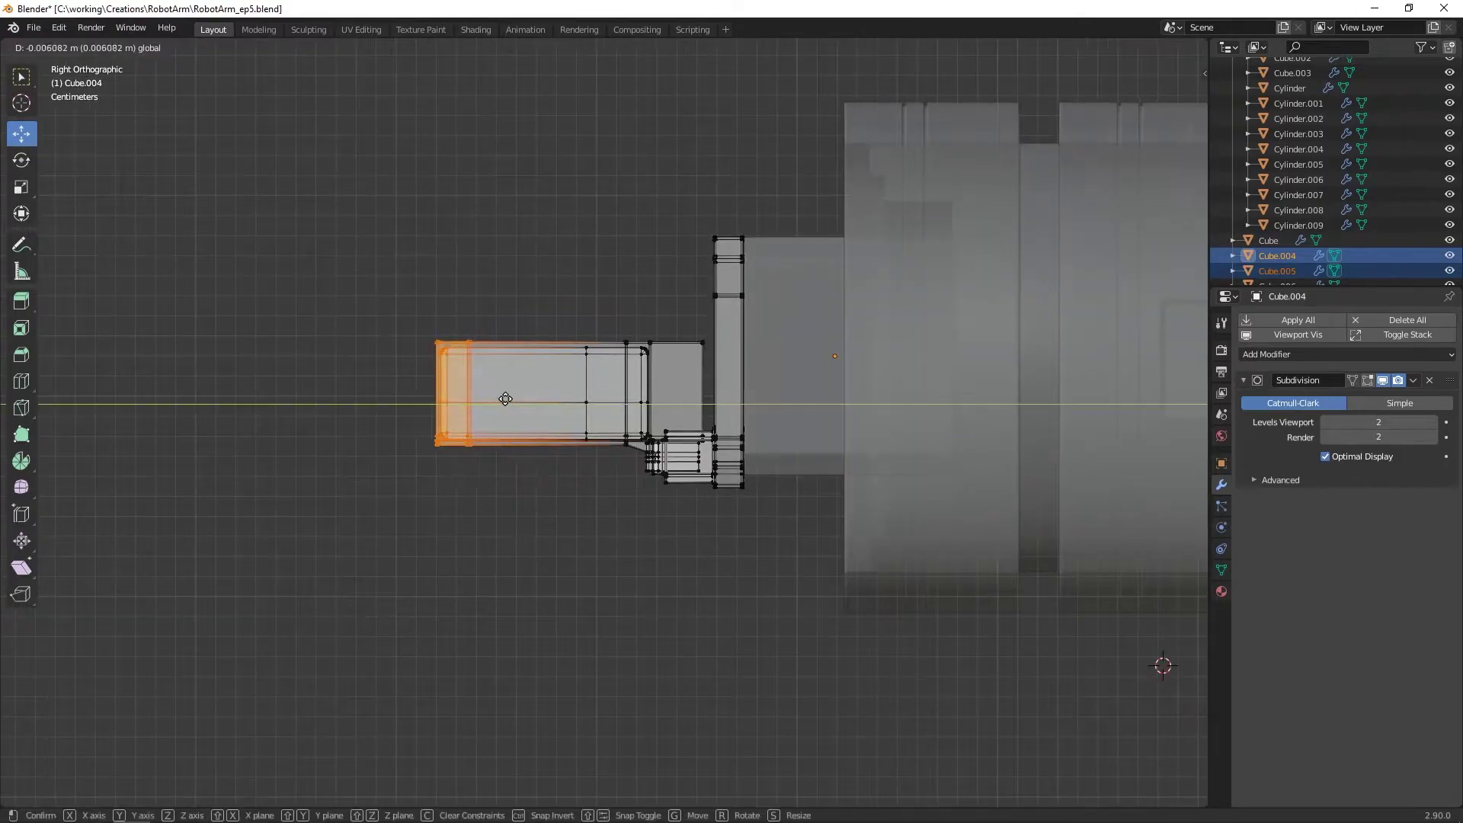
{"action": "left_click", "coordinate": [506, 398]}
{"action": "scroll", "coordinate": [634, 438], "scroll_direction": "down", "scroll_amount": 7}
{"action": "left_click", "coordinate": [599, 464]}
{"action": "middle_click_drag", "start_coordinate": [599, 465], "coordinate": [724, 464]}
Step: Open the block, its side panel and Cube.006 together for editing in the front view
{"action": "scroll", "coordinate": [610, 455], "scroll_direction": "up", "scroll_amount": 8}
{"action": "key", "text": "grave"}
{"action": "left_click", "coordinate": [512, 393]}
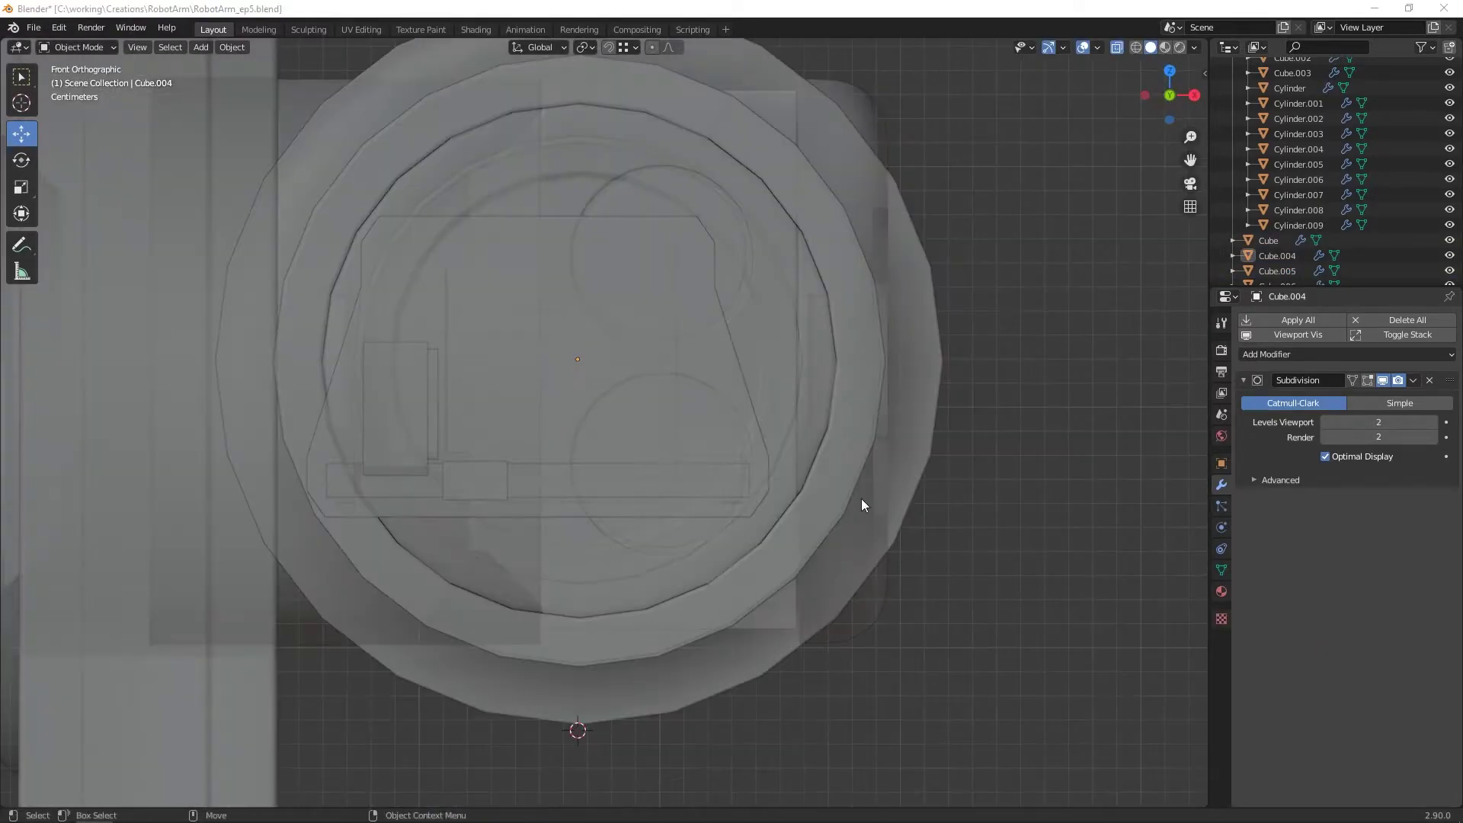
{"action": "left_click", "coordinate": [418, 412]}
{"action": "left_click", "coordinate": [417, 412]}
{"action": "middle_click_drag", "start_coordinate": [488, 415], "coordinate": [392, 428]}
{"action": "key", "text": "alt+z"}
{"action": "left_click", "coordinate": [294, 415]}
{"action": "key", "text": "KP_1"}
{"action": "key", "text": "alt+z"}
{"action": "key", "text": "Tab"}
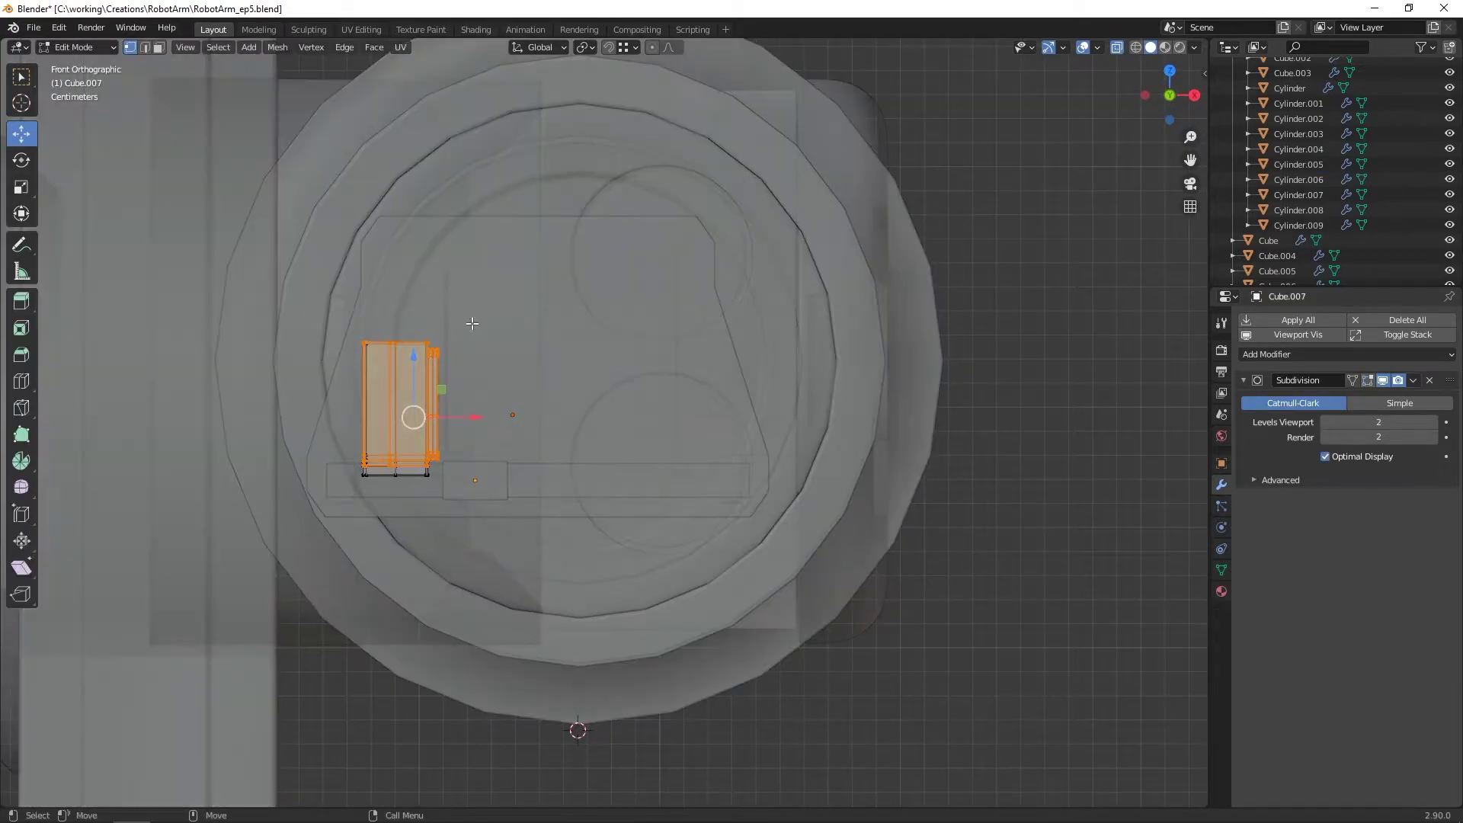
{"action": "key", "text": "alt+z"}
{"action": "mouse_move", "coordinate": [435, 311]}
{"action": "middle_mouse_down"}
{"action": "mouse_move", "coordinate": [472, 435]}
{"action": "mouse_move", "coordinate": [495, 450]}
{"action": "middle_mouse_up"}
{"action": "key", "text": "KP_1"}
{"action": "scroll", "coordinate": [258, 542], "scroll_direction": "up", "scroll_amount": 2}
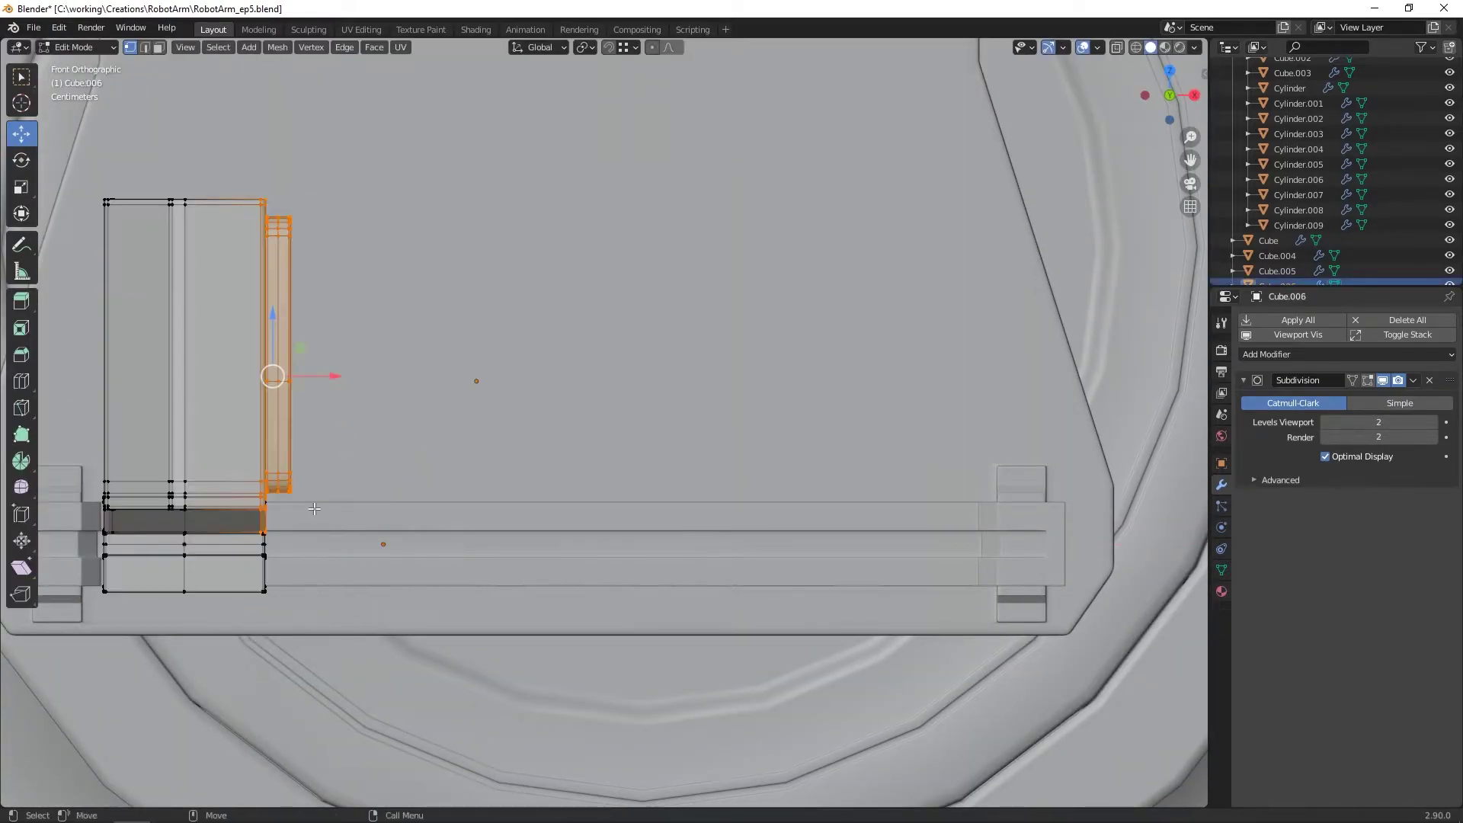
Step: Select the inner-side vertices of the block, side panel and Cube.006 and move them slightly over 0.002 m along X
{"action": "key", "text": "alt+z"}
{"action": "left_click_drag", "start_coordinate": [314, 509], "coordinate": [244, 639], "text": "shift"}
{"action": "key", "text": "alt+z"}
{"action": "middle_click_drag", "start_coordinate": [861, 545], "coordinate": [809, 537]}
{"action": "key", "text": "g"}
{"action": "key", "text": "x"}
{"action": "left_click", "coordinate": [842, 533]}
{"action": "middle_click_drag", "start_coordinate": [412, 488], "coordinate": [472, 419]}
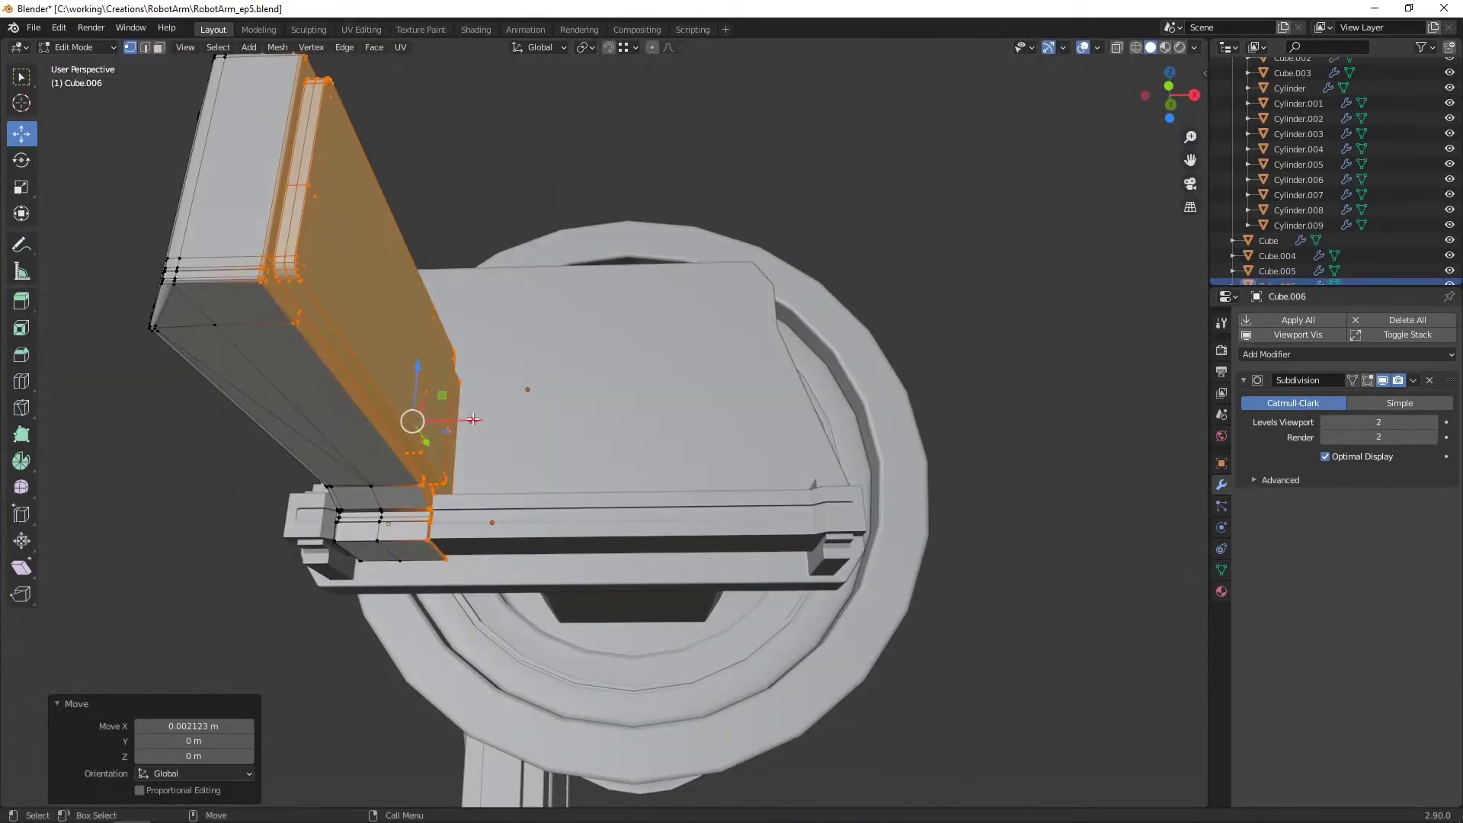
{"action": "left_click_drag", "start_coordinate": [471, 419], "coordinate": [482, 420]}
{"action": "scroll", "coordinate": [483, 420], "scroll_direction": "down", "scroll_amount": 3}
{"action": "middle_click_drag", "start_coordinate": [482, 419], "coordinate": [526, 424]}
Step: Leave mesh editing, save the file and select the bracket plate Cube.004
{"action": "key", "text": "KP_7"}
{"action": "scroll", "coordinate": [628, 431], "scroll_direction": "down", "scroll_amount": 3}
{"action": "key", "text": "Tab"}
{"action": "left_click", "coordinate": [670, 434]}
{"action": "middle_click_drag", "start_coordinate": [670, 435], "coordinate": [219, 406]}
{"action": "scroll", "coordinate": [759, 367], "scroll_direction": "up", "scroll_amount": 2}
{"action": "scroll", "coordinate": [698, 324], "scroll_direction": "up", "scroll_amount": 4}
{"action": "scroll", "coordinate": [703, 333], "scroll_direction": "up", "scroll_amount": 4}
{"action": "scroll", "coordinate": [725, 309], "scroll_direction": "down", "scroll_amount": 5}
{"action": "key", "text": "ctrl+s"}
{"action": "left_click", "coordinate": [539, 392]}
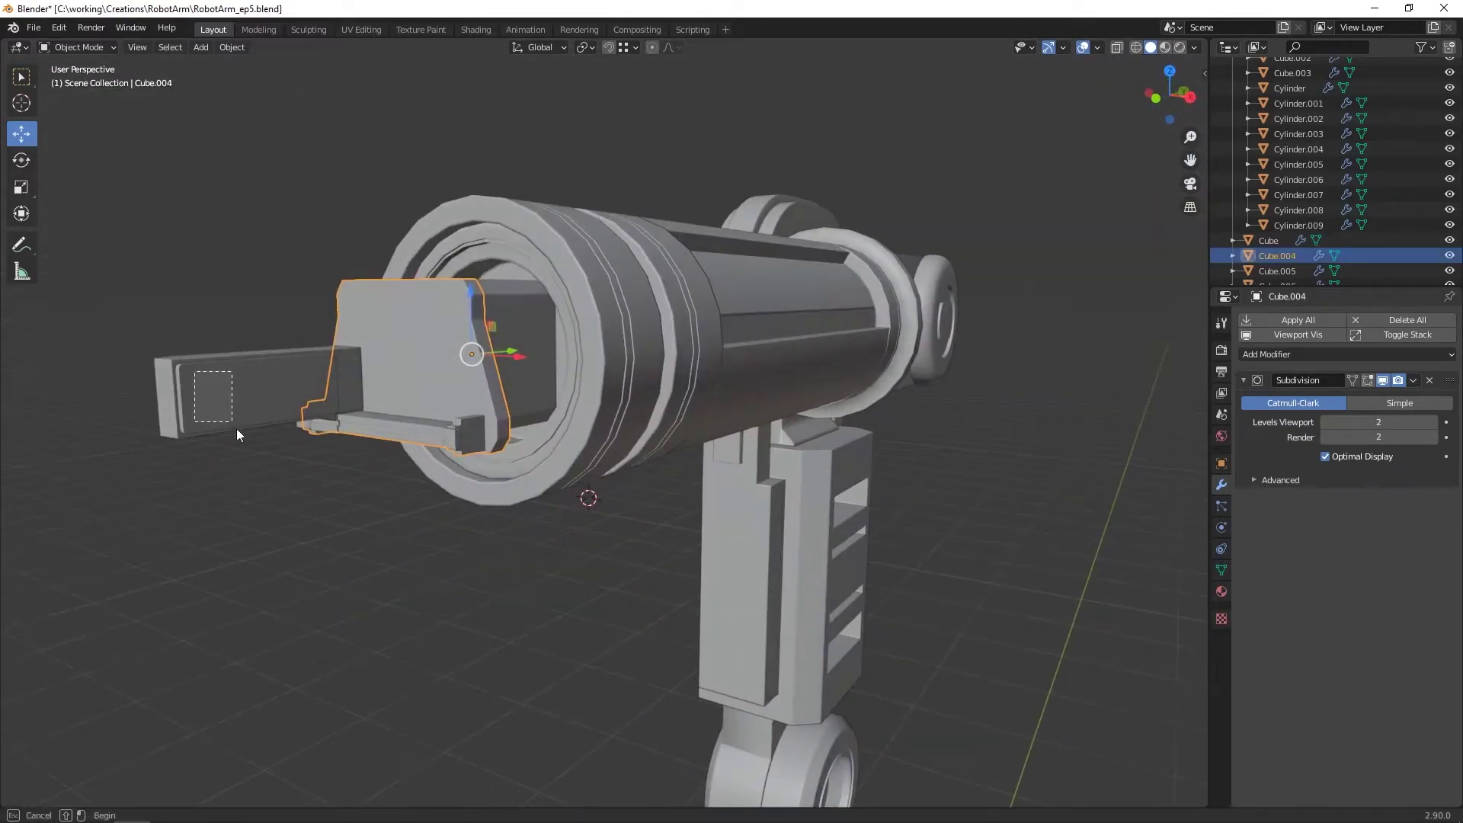
Step: Select the bracket plate with its side arm and attached parts and join them into the Cube object
{"action": "left_click", "coordinate": [220, 406], "text": "shift"}
{"action": "scroll", "coordinate": [305, 427], "scroll_direction": "up", "scroll_amount": 2}
{"action": "middle_click_drag", "start_coordinate": [313, 432], "coordinate": [512, 366]}
{"action": "left_click", "coordinate": [437, 427], "text": "shift"}
{"action": "left_click", "coordinate": [512, 366], "text": "shift"}
{"action": "mouse_move", "coordinate": [443, 410]}
{"action": "middle_mouse_down"}
{"action": "mouse_move", "coordinate": [412, 411]}
{"action": "mouse_move", "coordinate": [428, 405]}
{"action": "middle_mouse_up"}
{"action": "key", "text": "g"}
{"action": "right_click", "coordinate": [405, 413]}
{"action": "scroll", "coordinate": [405, 413], "scroll_direction": "down", "scroll_amount": 3}
{"action": "right_click", "coordinate": [405, 413]}
{"action": "left_click", "coordinate": [406, 422]}
Step: Check the joined bracket from several sides with its Subdivision modifier toggled in the viewport
{"action": "scroll", "coordinate": [428, 404], "scroll_direction": "up", "scroll_amount": 1}
{"action": "scroll", "coordinate": [579, 366], "scroll_direction": "up", "scroll_amount": 2}
{"action": "middle_click_drag", "start_coordinate": [583, 364], "coordinate": [788, 392]}
{"action": "scroll", "coordinate": [798, 392], "scroll_direction": "up", "scroll_amount": 3}
{"action": "scroll", "coordinate": [793, 392], "scroll_direction": "down", "scroll_amount": 3}
{"action": "left_click", "coordinate": [1382, 381]}
{"action": "left_click", "coordinate": [1382, 381]}
{"action": "middle_click_drag", "start_coordinate": [1082, 358], "coordinate": [770, 338]}
{"action": "scroll", "coordinate": [766, 338], "scroll_direction": "down", "scroll_amount": 5}
Step: Open the joined bracket for mesh editing, select all of its geometry and symmetrize it
{"action": "key", "text": "Tab"}
{"action": "key", "text": "grave"}
{"action": "left_click", "coordinate": [698, 303]}
{"action": "left_click_drag", "start_coordinate": [404, 192], "coordinate": [598, 503]}
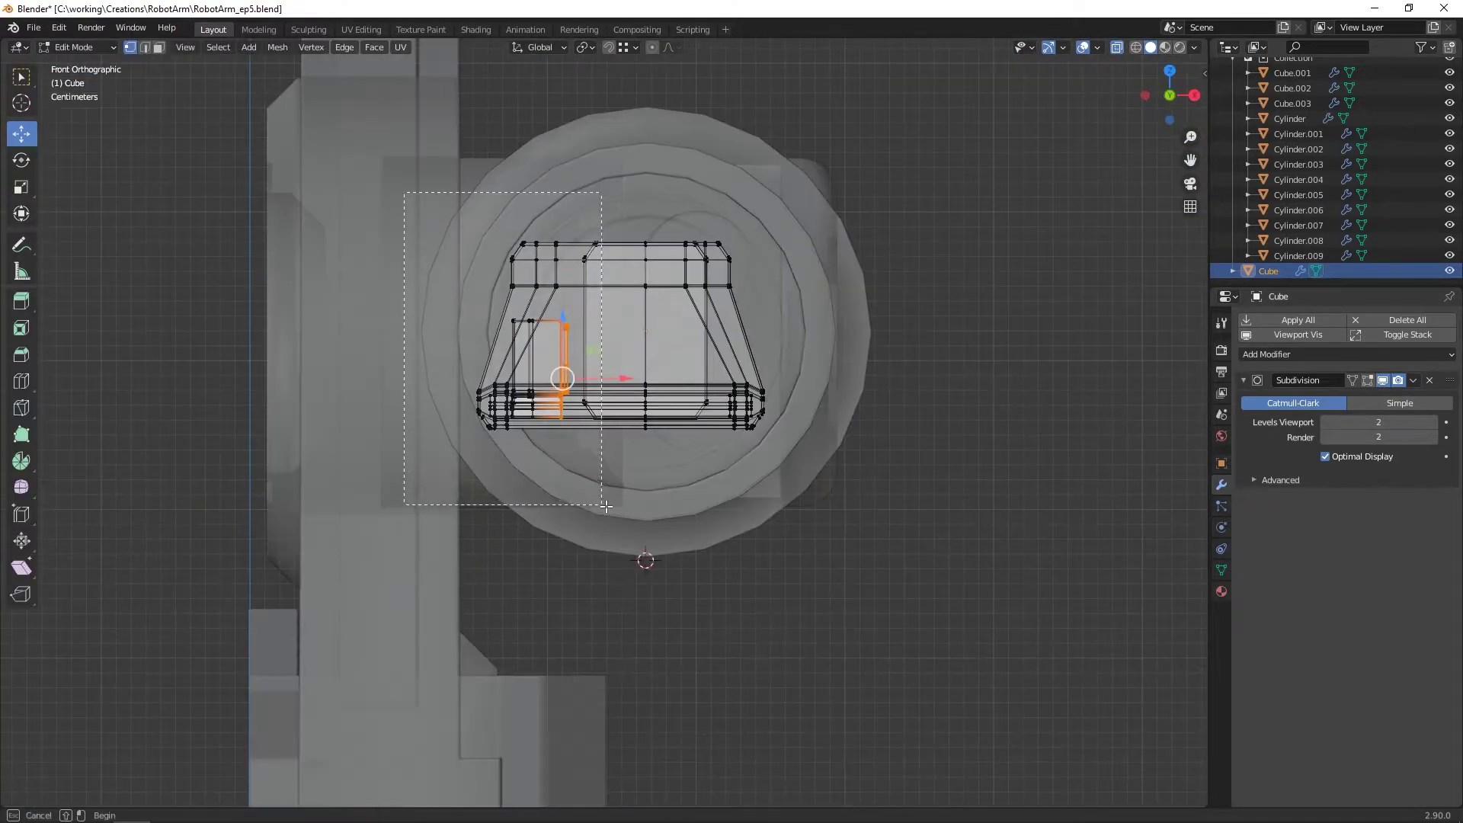
{"action": "key", "text": "a"}
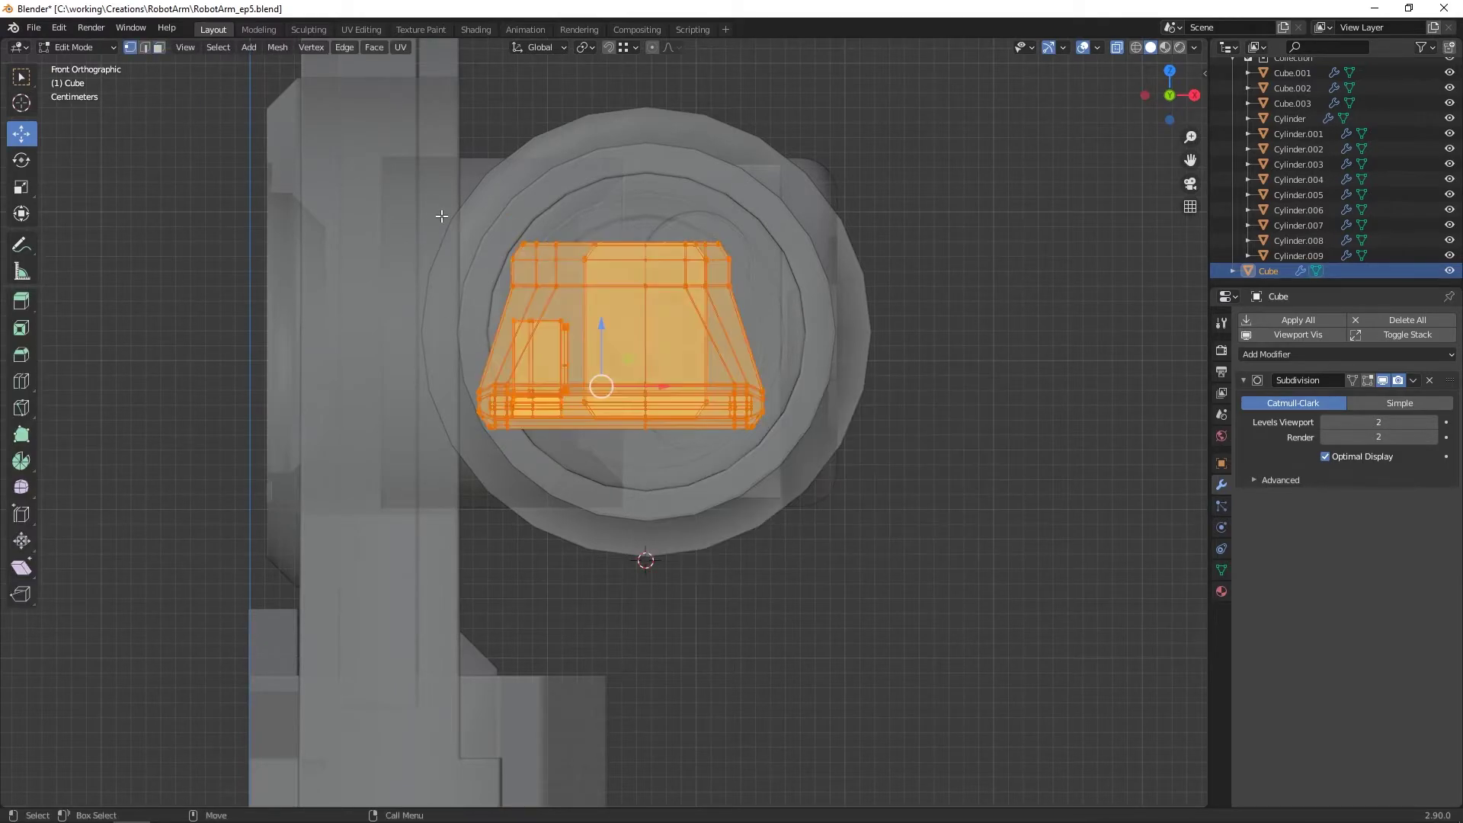
{"action": "key", "text": "F3"}
{"action": "type", "text": "sym"}
{"action": "left_click", "coordinate": [530, 259]}
Step: Leave mesh editing and reset the 3D cursor to the world origin
{"action": "key", "text": "Tab"}
{"action": "middle_click_drag", "start_coordinate": [530, 259], "coordinate": [473, 263]}
{"action": "scroll", "coordinate": [556, 371], "scroll_direction": "down", "scroll_amount": 3}
{"action": "key", "text": "F3"}
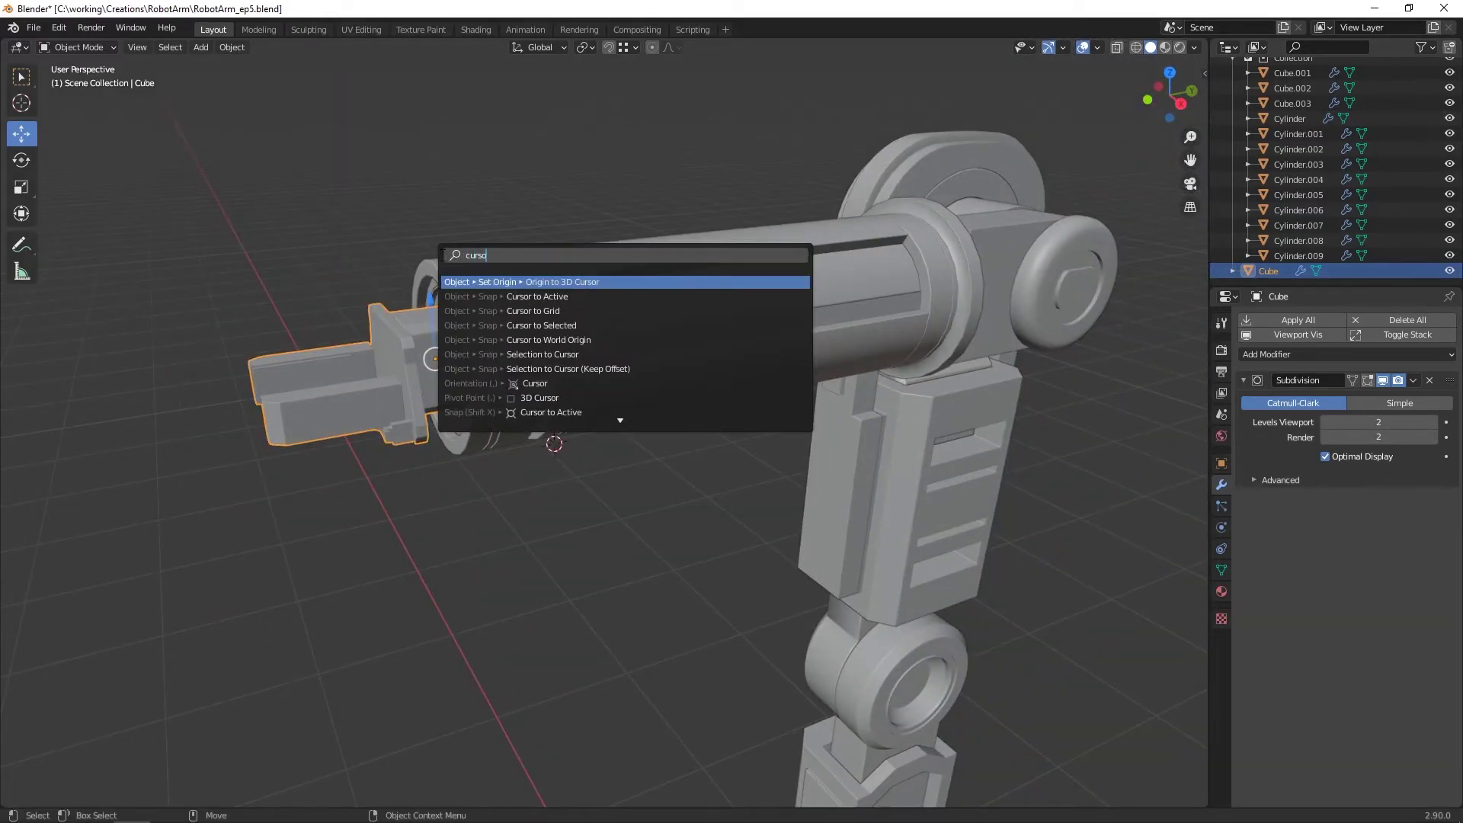
{"action": "key", "text": "Return"}
Step: Examine the vertices around the bracket plate's upper corner at close range in mesh editing
{"action": "left_click_drag", "start_coordinate": [564, 366], "coordinate": [749, 295], "text": "alt"}
{"action": "left_click", "coordinate": [596, 413]}
{"action": "middle_click_drag", "start_coordinate": [750, 295], "coordinate": [537, 309], "text": "alt"}
{"action": "right_click_drag", "start_coordinate": [537, 310], "coordinate": [606, 309], "text": "alt"}
{"action": "left_click_drag", "start_coordinate": [606, 310], "coordinate": [615, 318], "text": "alt"}
{"action": "left_click", "coordinate": [616, 318]}
{"action": "key", "text": "f"}
{"action": "key", "text": "2"}
{"action": "middle_click_drag", "start_coordinate": [450, 162], "coordinate": [452, 240], "text": "alt"}
{"action": "key", "text": "1"}
{"action": "left_click", "coordinate": [459, 240]}
{"action": "key", "text": "f"}
{"action": "left_click_drag", "start_coordinate": [468, 266], "coordinate": [480, 273], "text": "alt"}
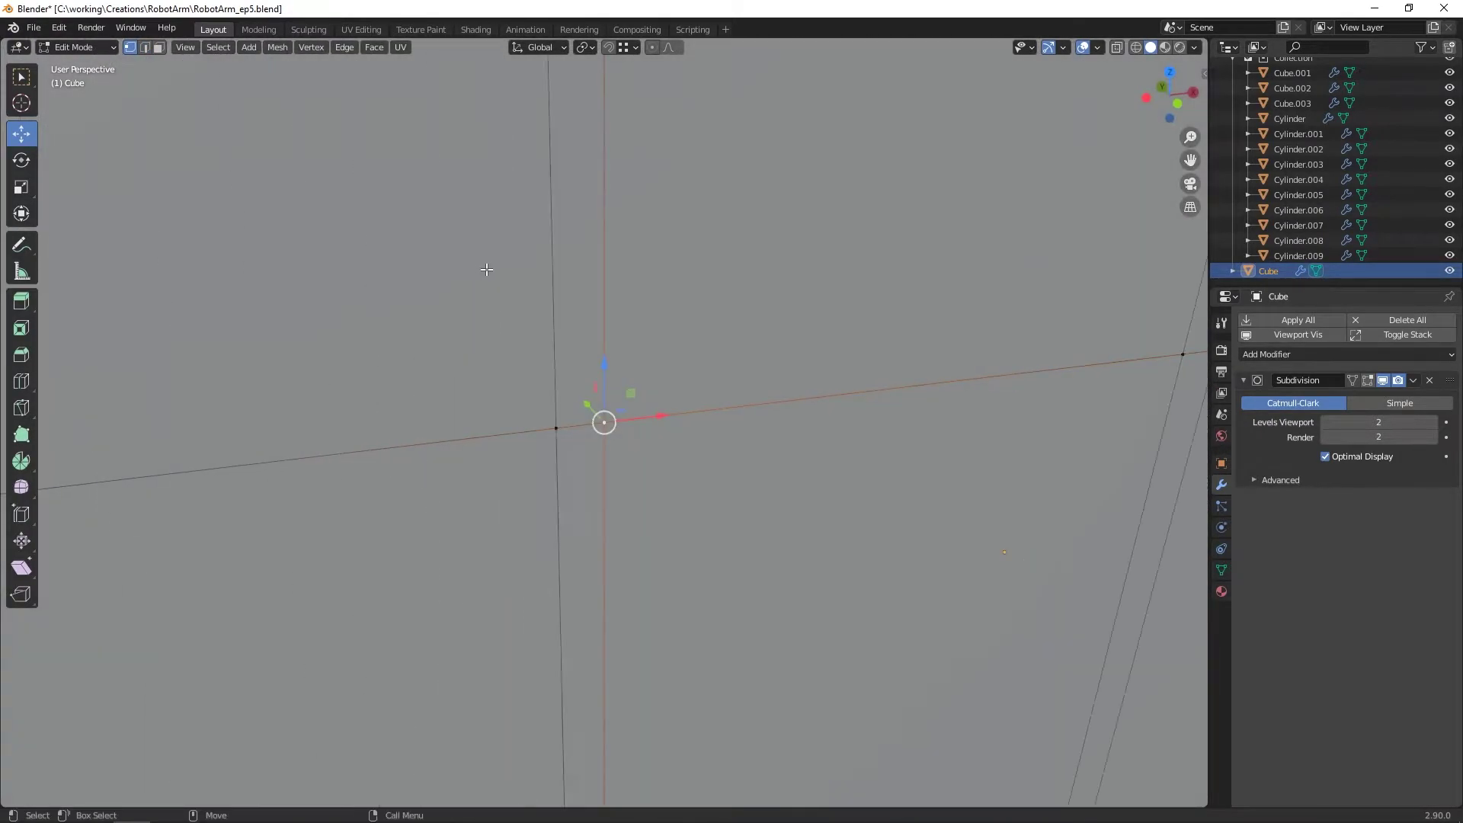
Step: Delete the front faces at the bracket plate's upper corner and select the border loop of the opening
{"action": "scroll", "coordinate": [486, 270], "scroll_direction": "down", "scroll_amount": 10}
{"action": "middle_click_drag", "start_coordinate": [486, 270], "coordinate": [457, 284]}
{"action": "scroll", "coordinate": [488, 305], "scroll_direction": "up", "scroll_amount": 1}
{"action": "middle_click_drag", "start_coordinate": [488, 353], "coordinate": [584, 368], "text": "shift"}
{"action": "key", "text": "3"}
{"action": "left_click_drag", "start_coordinate": [584, 369], "coordinate": [613, 387]}
{"action": "middle_click_drag", "start_coordinate": [636, 373], "coordinate": [611, 355]}
{"action": "scroll", "coordinate": [588, 370], "scroll_direction": "down", "scroll_amount": 1}
{"action": "right_click", "coordinate": [588, 371]}
{"action": "left_click", "coordinate": [588, 373]}
{"action": "key", "text": "2"}
{"action": "left_click", "coordinate": [634, 270], "text": "alt"}
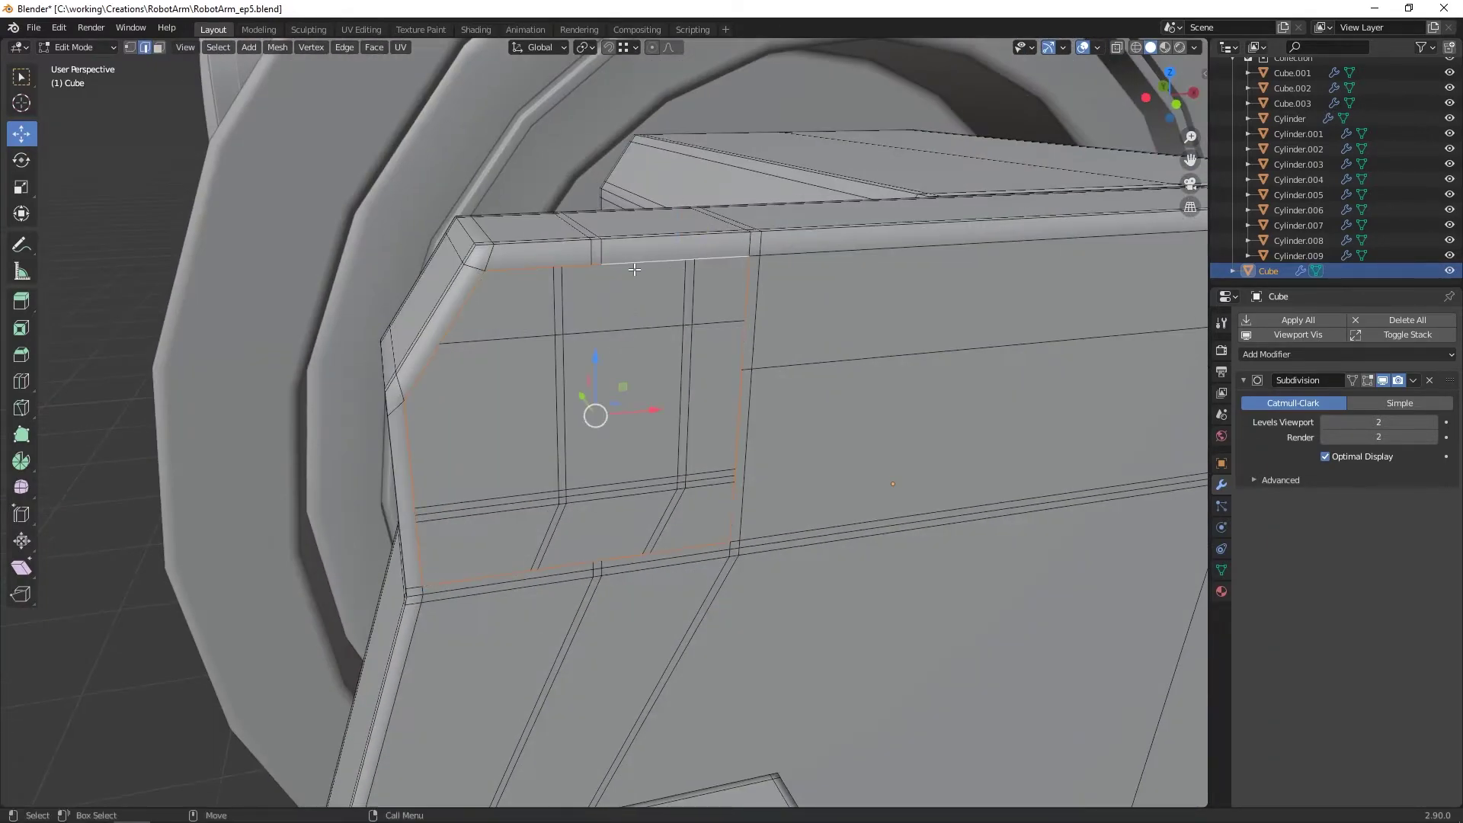
Step: Show the scene statistics and delete the plate's rear faces behind the corner opening
{"action": "middle_click_drag", "start_coordinate": [634, 270], "coordinate": [617, 272]}
{"action": "left_click", "coordinate": [1097, 47]}
{"action": "middle_click_drag", "start_coordinate": [750, 347], "coordinate": [684, 323]}
{"action": "key", "text": "grave"}
{"action": "left_click", "coordinate": [618, 276]}
{"action": "left_click_drag", "start_coordinate": [585, 396], "coordinate": [618, 380]}
{"action": "key", "text": "3"}
{"action": "left_click", "coordinate": [564, 404]}
Step: Add a 10-vertex cylinder, rotate it 90° in the right view and scale it down to 0.413
{"action": "middle_click_drag", "start_coordinate": [565, 404], "coordinate": [624, 413]}
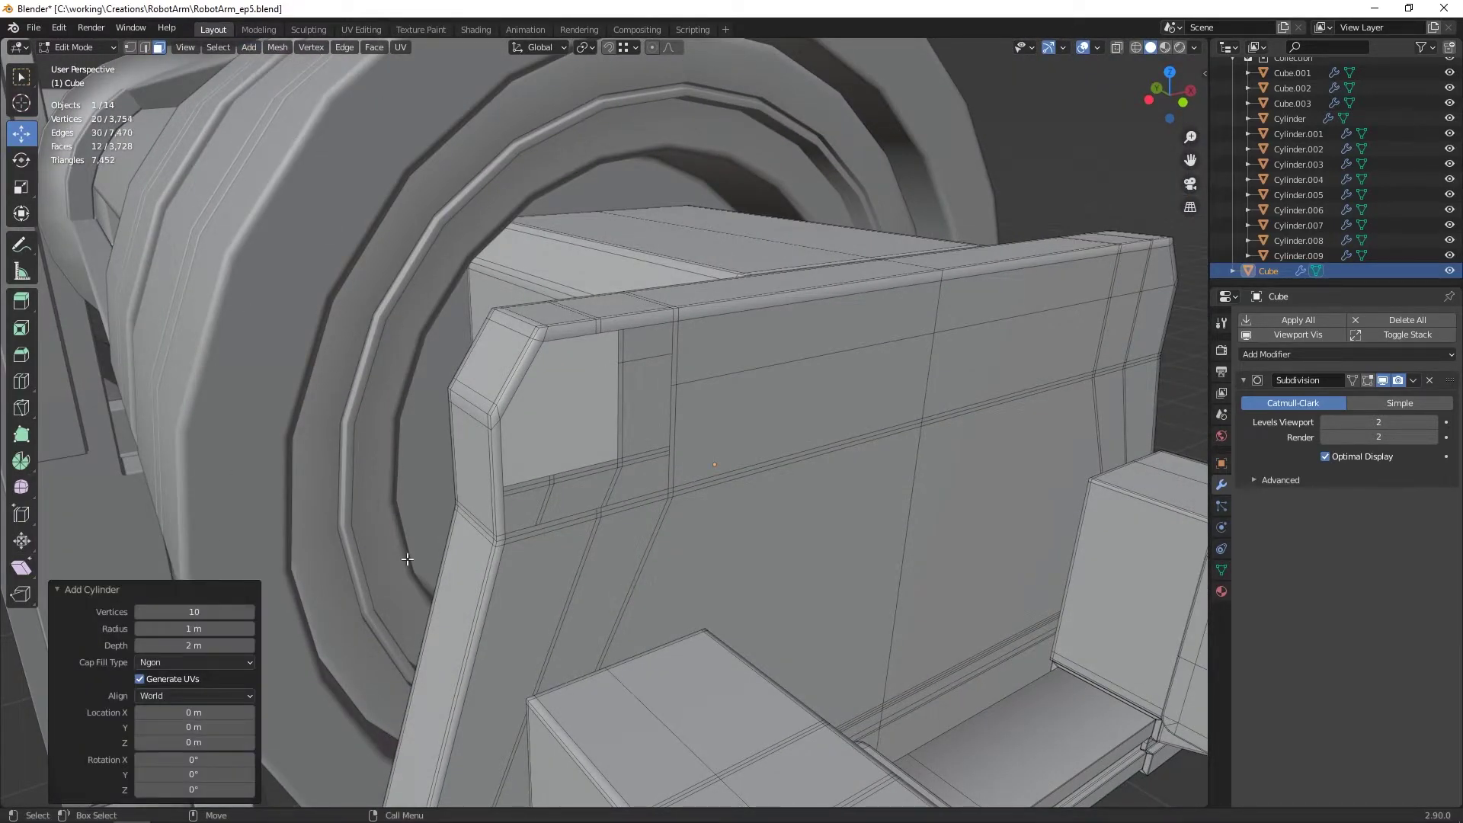
{"action": "key", "text": "KP_3"}
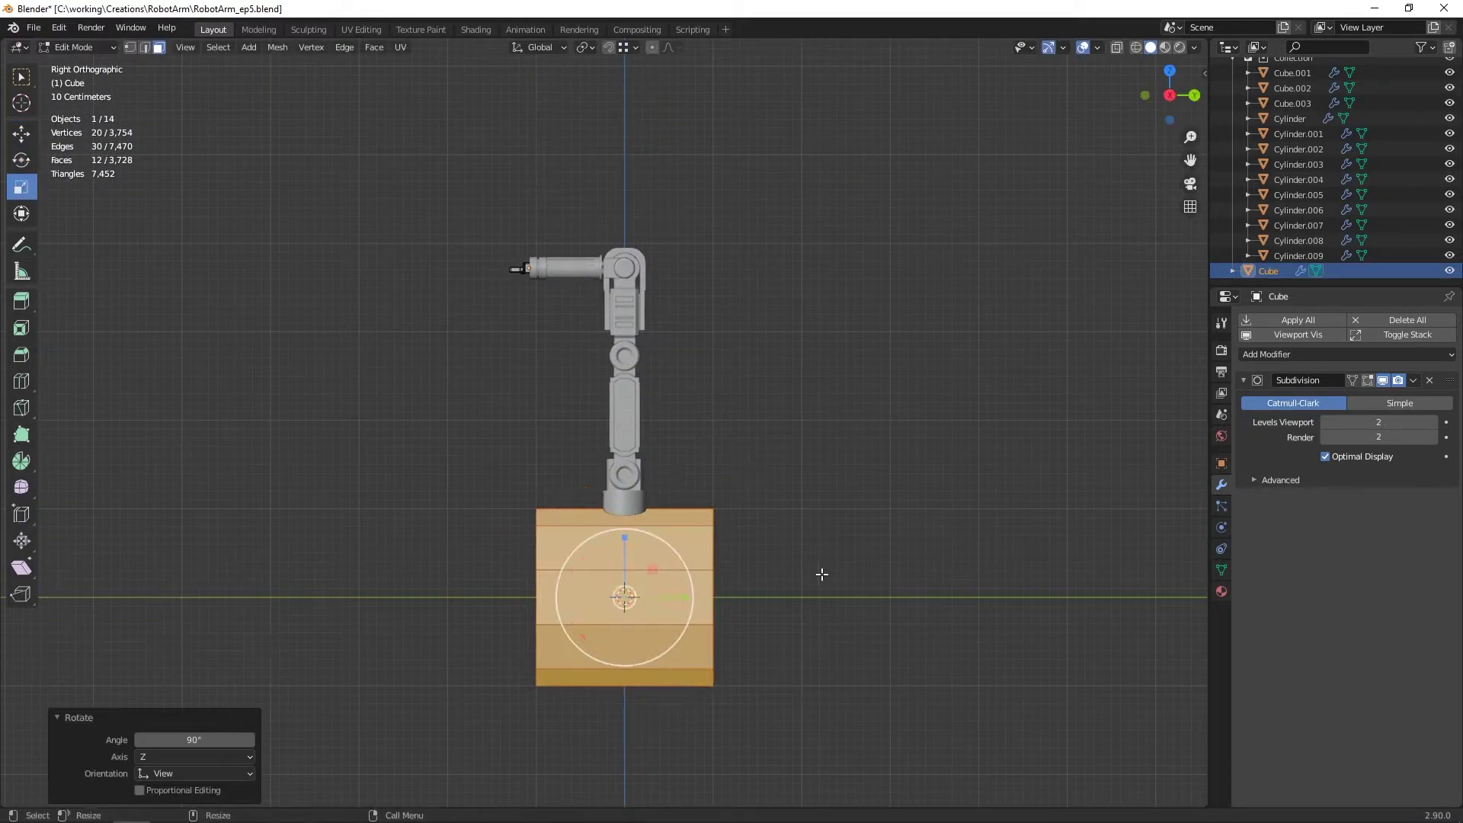
{"action": "key", "text": "f"}
{"action": "key", "text": "r"}
{"action": "middle_click_drag", "start_coordinate": [657, 285], "coordinate": [625, 366]}
{"action": "left_click_drag", "start_coordinate": [610, 360], "coordinate": [689, 363], "text": "alt"}
Step: Fit the cylinder into the plate's corner opening in the front view, scaling it to 0.591
{"action": "key", "text": "grave"}
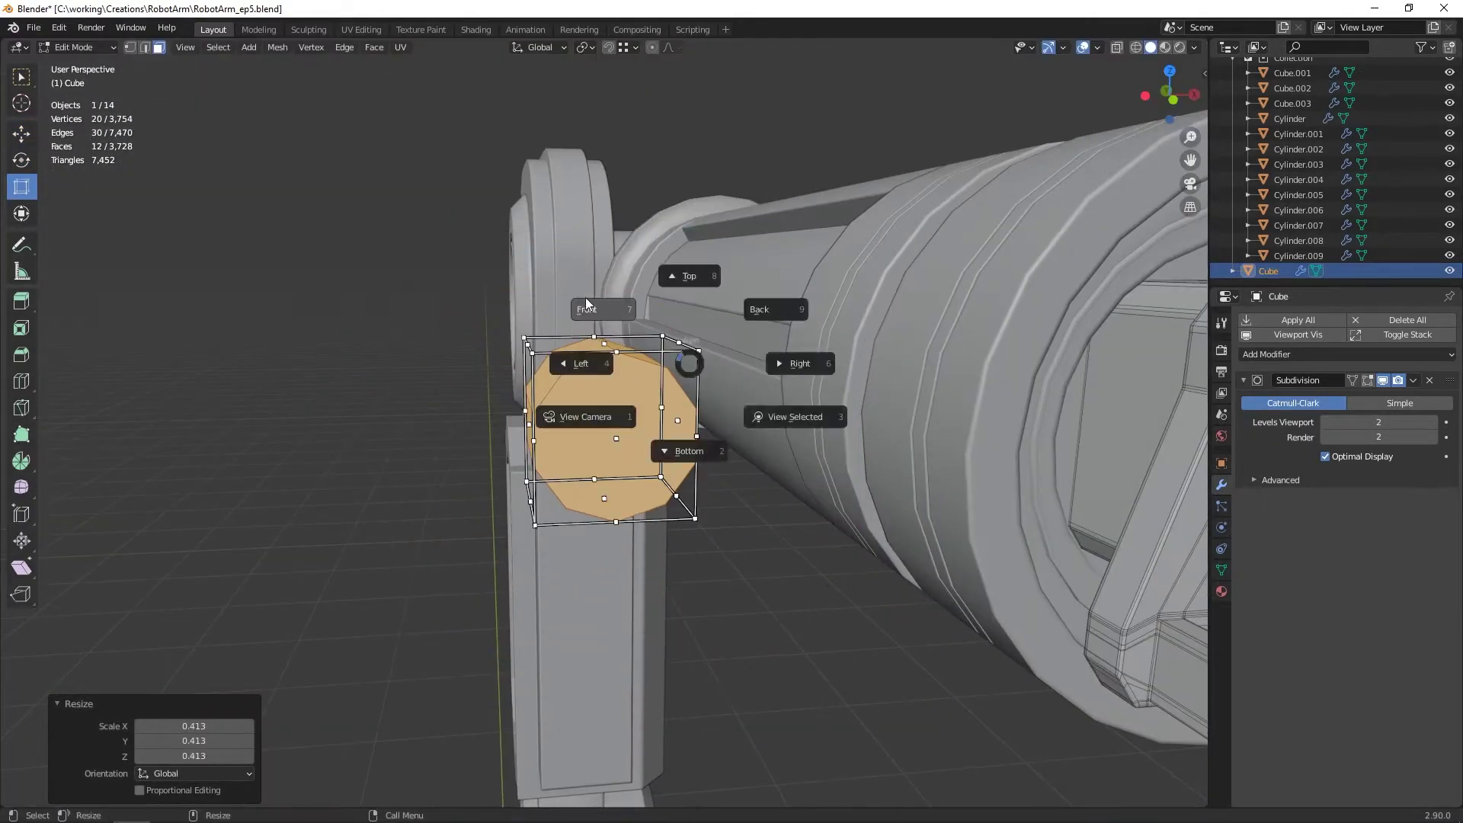
{"action": "left_click", "coordinate": [587, 304]}
{"action": "key", "text": "w"}
{"action": "middle_click_drag", "start_coordinate": [648, 420], "coordinate": [858, 432]}
{"action": "left_click", "coordinate": [987, 407]}
{"action": "scroll", "coordinate": [960, 407], "scroll_direction": "up", "scroll_amount": 6}
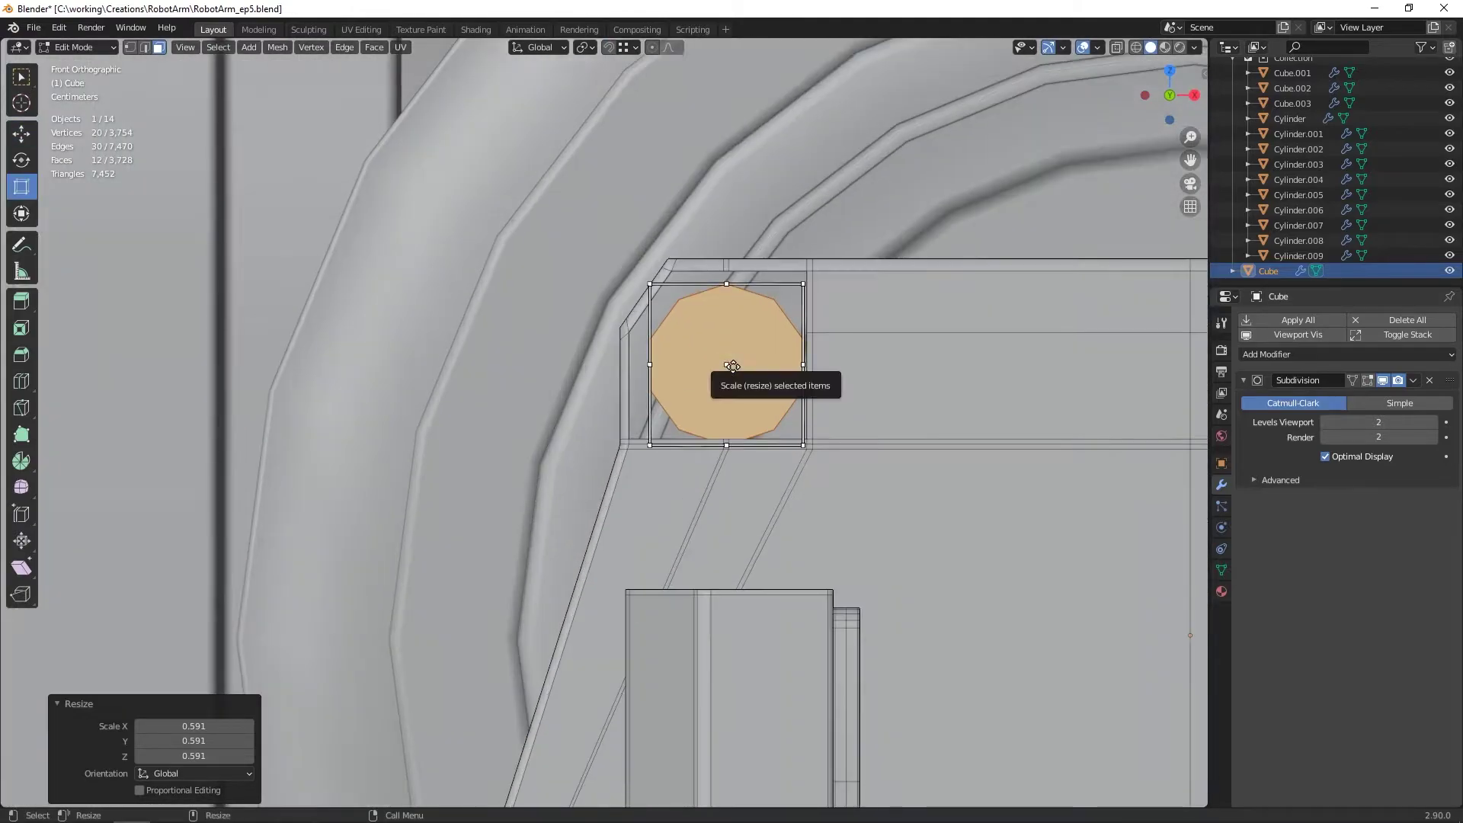
Step: Delete the cylinder's two end caps and move its front edge loop about -0.0032 m along Y
{"action": "left_click", "coordinate": [861, 367]}
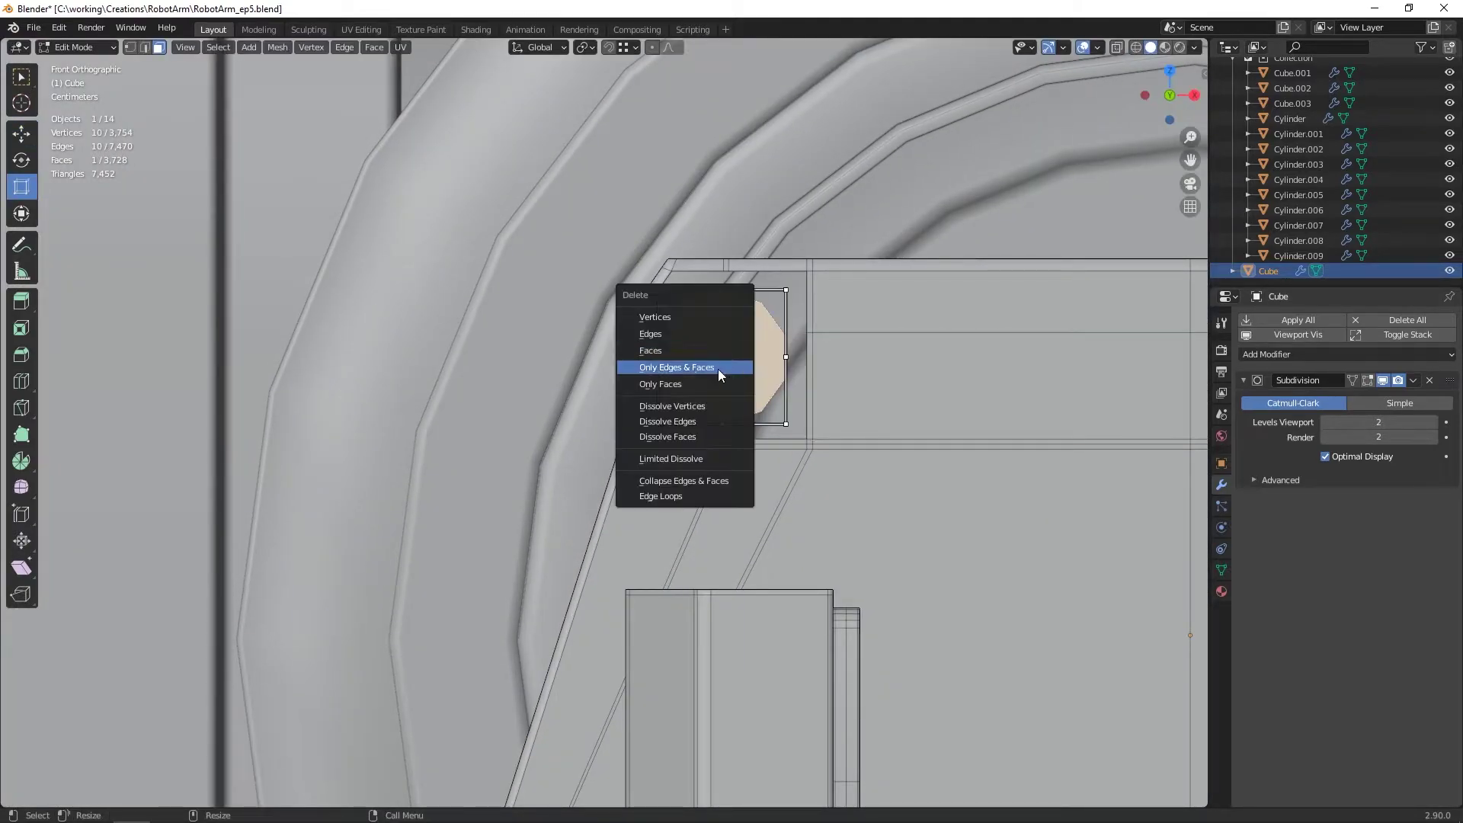
{"action": "left_click", "coordinate": [724, 360]}
{"action": "middle_click_drag", "start_coordinate": [724, 360], "coordinate": [693, 389]}
{"action": "left_click", "coordinate": [731, 325], "text": "alt"}
{"action": "middle_click_drag", "start_coordinate": [731, 325], "coordinate": [732, 395]}
{"action": "scroll", "coordinate": [733, 395], "scroll_direction": "up", "scroll_amount": 1}
{"action": "key", "text": "shift+space"}
{"action": "key", "text": "g"}
{"action": "left_click", "coordinate": [786, 536]}
{"action": "middle_click_drag", "start_coordinate": [785, 535], "coordinate": [602, 430]}
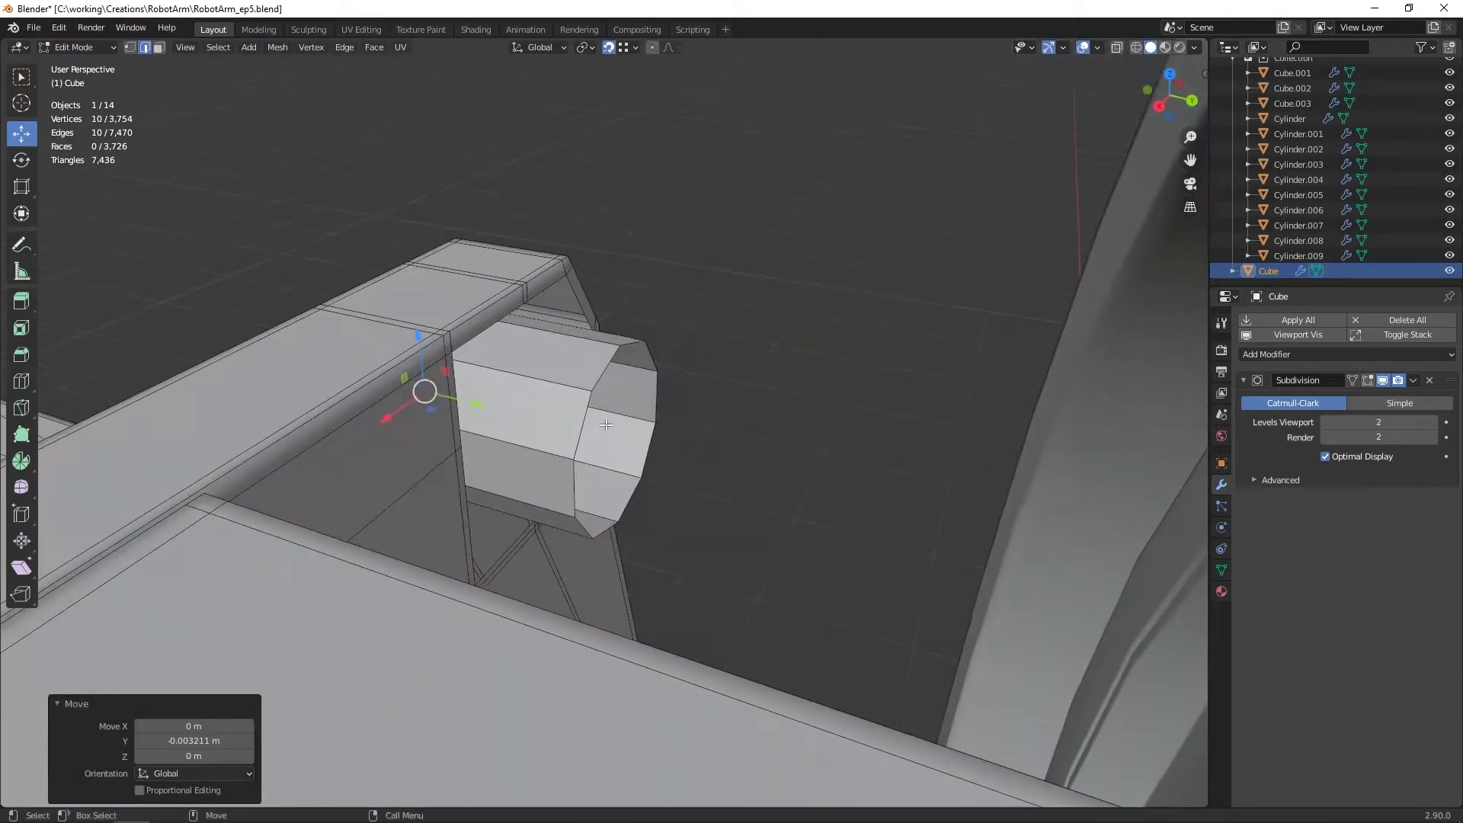
Step: Try to bridge the cylinder's front loop with the opening's border, and remove the cylinder
{"action": "middle_click_drag", "start_coordinate": [575, 299], "coordinate": [678, 274]}
{"action": "left_click", "coordinate": [662, 261], "text": "alt+shift"}
{"action": "right_click", "coordinate": [678, 274]}
{"action": "middle_click_drag", "start_coordinate": [878, 444], "coordinate": [788, 481]}
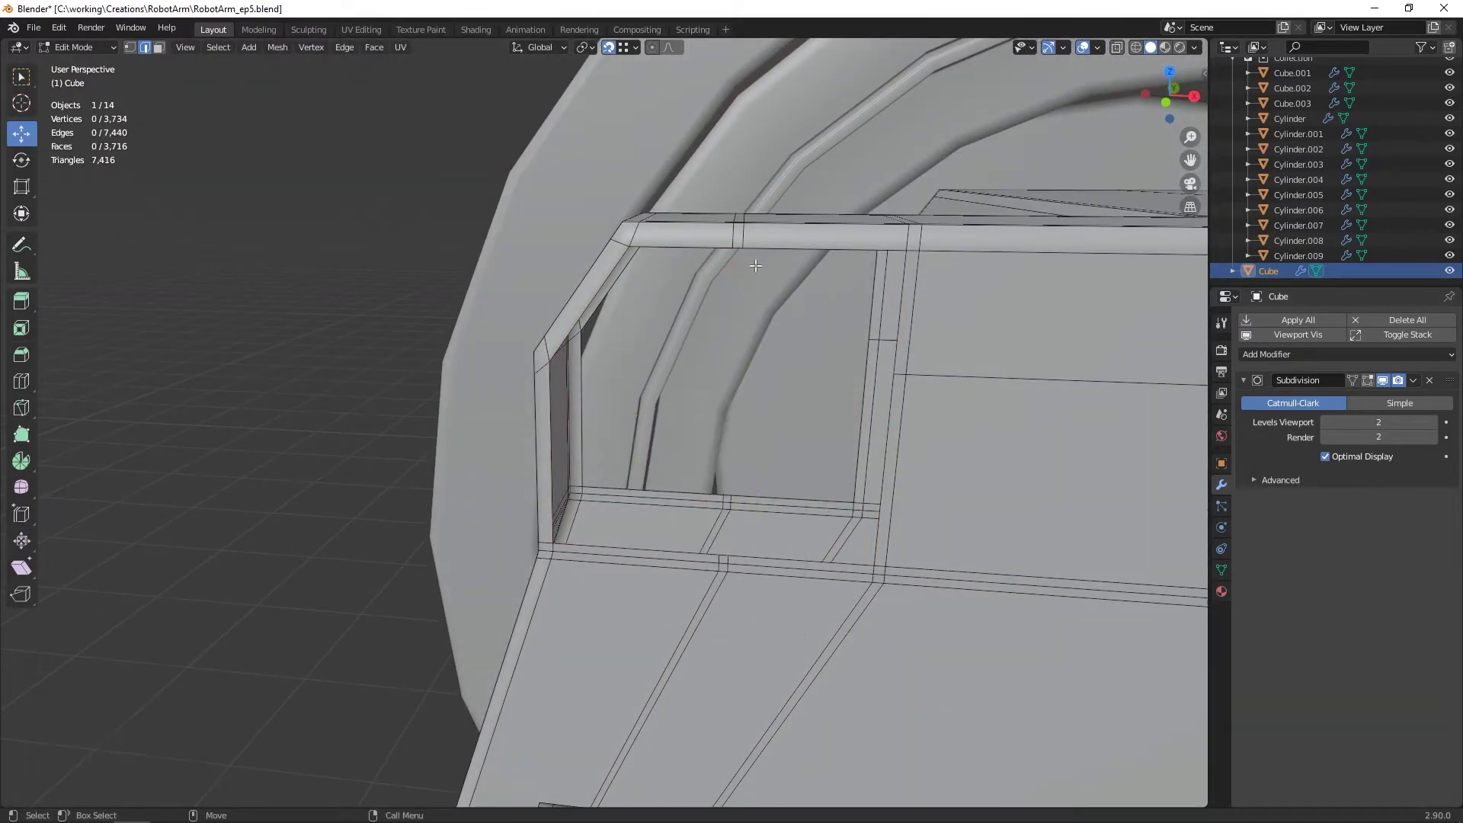
Step: Dissolve the surplus support edges around the plate's corner opening, including their vertices
{"action": "right_click", "coordinate": [731, 237]}
{"action": "left_click", "coordinate": [692, 683]}
{"action": "middle_click_drag", "start_coordinate": [692, 682], "coordinate": [754, 428]}
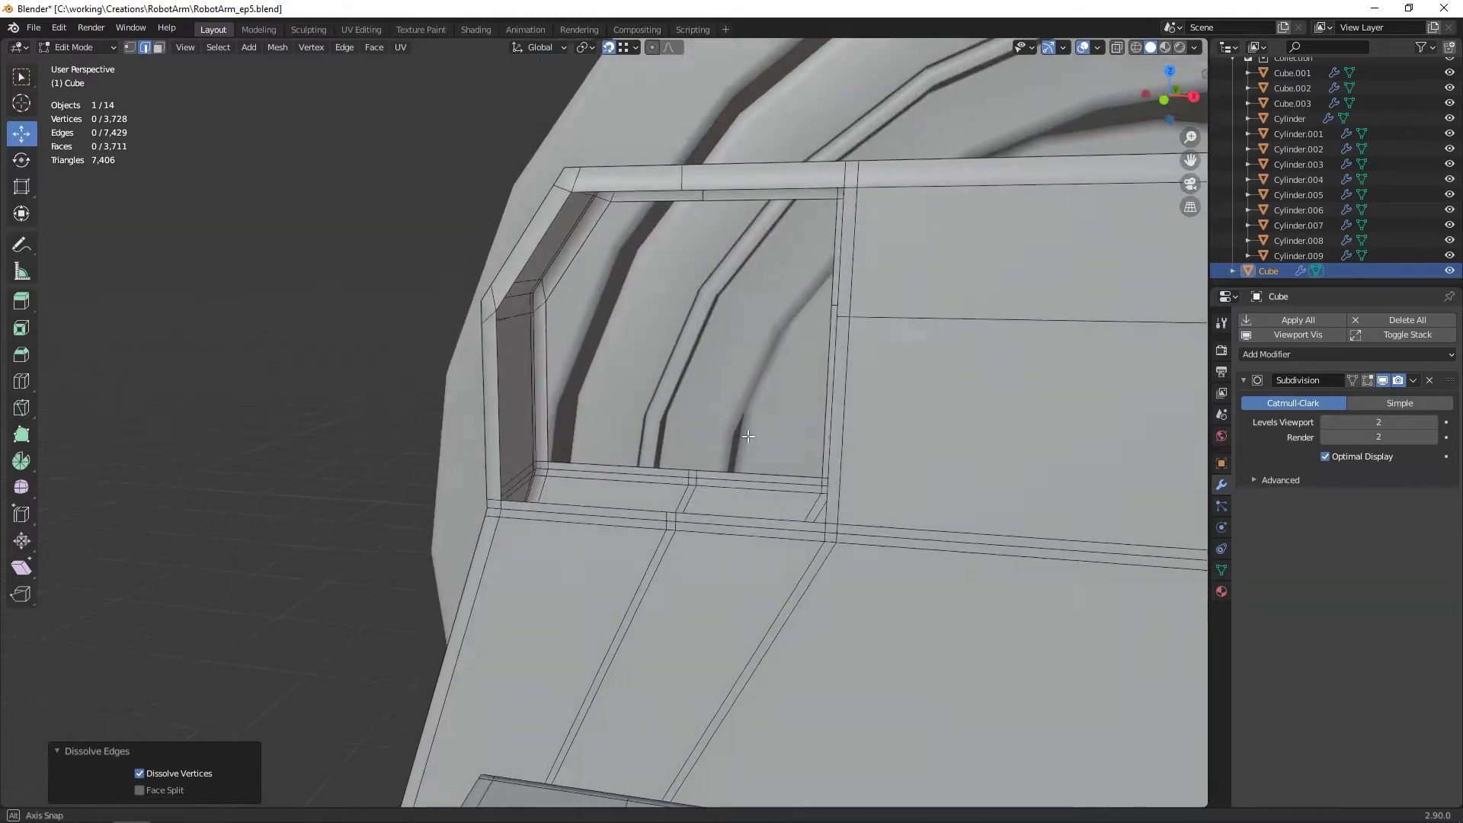
Step: Merge the paired vertices along the lower edge of the corner opening
{"action": "key", "text": "1"}
{"action": "left_click_drag", "start_coordinate": [688, 503], "coordinate": [748, 544]}
{"action": "right_click", "coordinate": [719, 531]}
{"action": "mouse_move", "coordinate": [693, 743]}
{"action": "left_click", "coordinate": [798, 680]}
{"action": "scroll", "coordinate": [758, 481], "scroll_direction": "down", "scroll_amount": 1}
{"action": "key", "text": "2"}
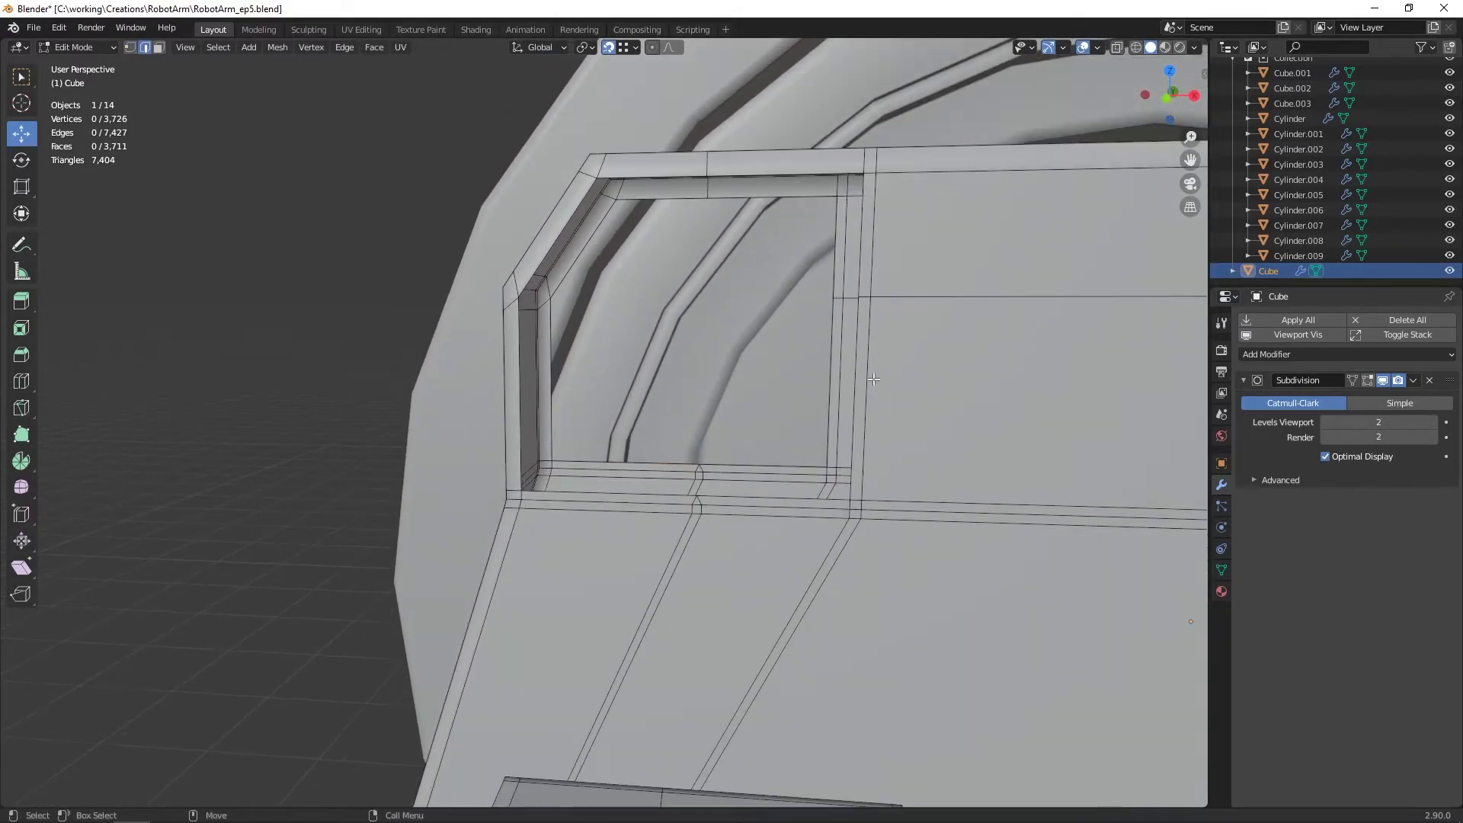
Step: Check the opening's border loop and add a circle with 8 vertices to the mesh
{"action": "middle_click_drag", "start_coordinate": [758, 481], "coordinate": [741, 492]}
{"action": "left_click", "coordinate": [730, 499], "text": "alt"}
{"action": "scroll", "coordinate": [698, 414], "scroll_direction": "down", "scroll_amount": 2}
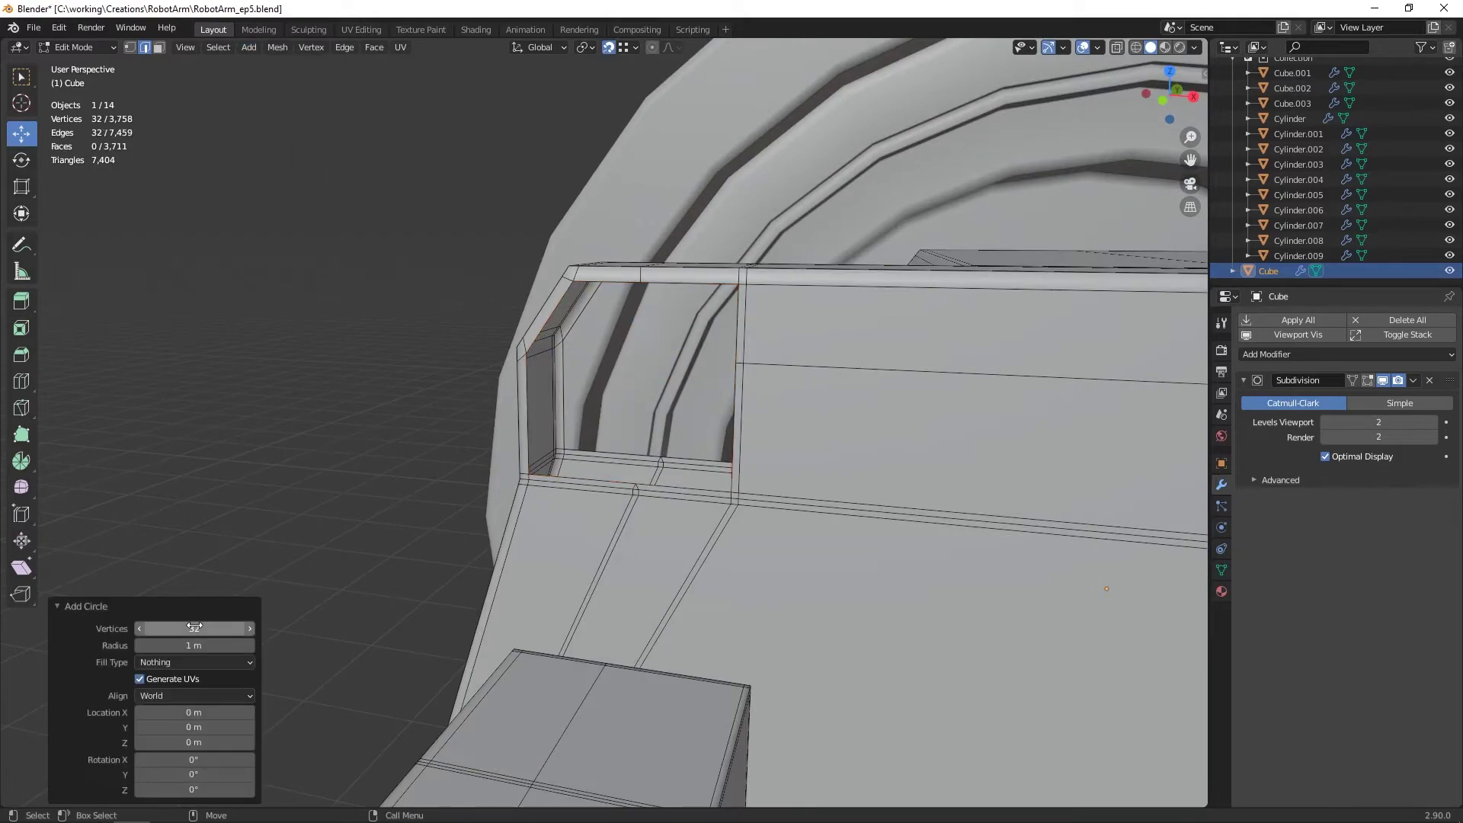
{"action": "left_click", "coordinate": [194, 626]}
{"action": "type", "text": "8"}
{"action": "key", "text": "Return"}
Step: Rotate the circle upright in the right view and move it about -0.586 m along Y and -0.057 m along Z to the bracket
{"action": "scroll", "coordinate": [905, 649], "scroll_direction": "down", "scroll_amount": 15}
{"action": "key", "text": "F2"}
{"action": "key", "text": "r"}
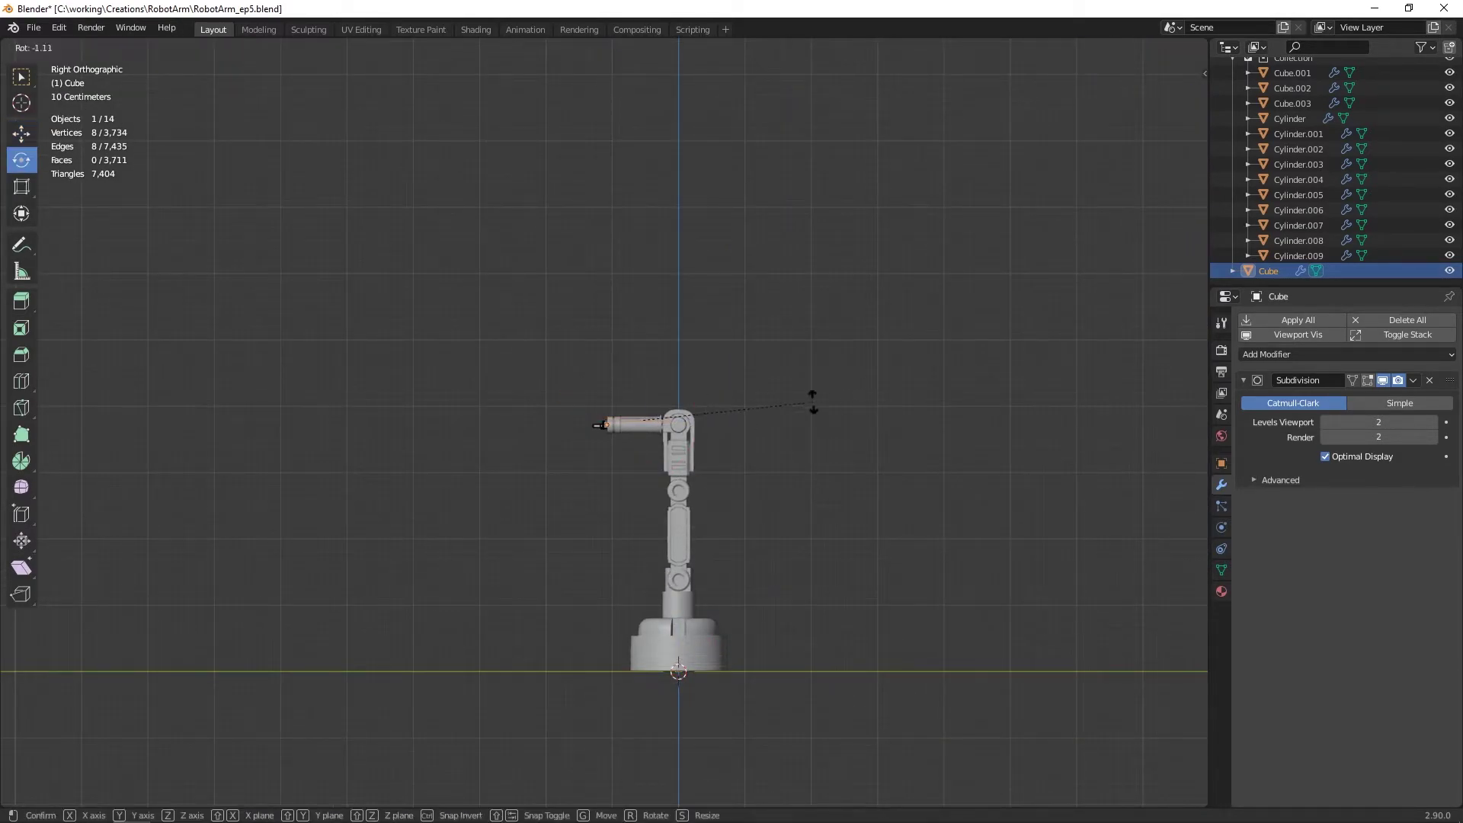
{"action": "key", "text": "KP_Decimal"}
{"action": "key", "text": "KP_1"}
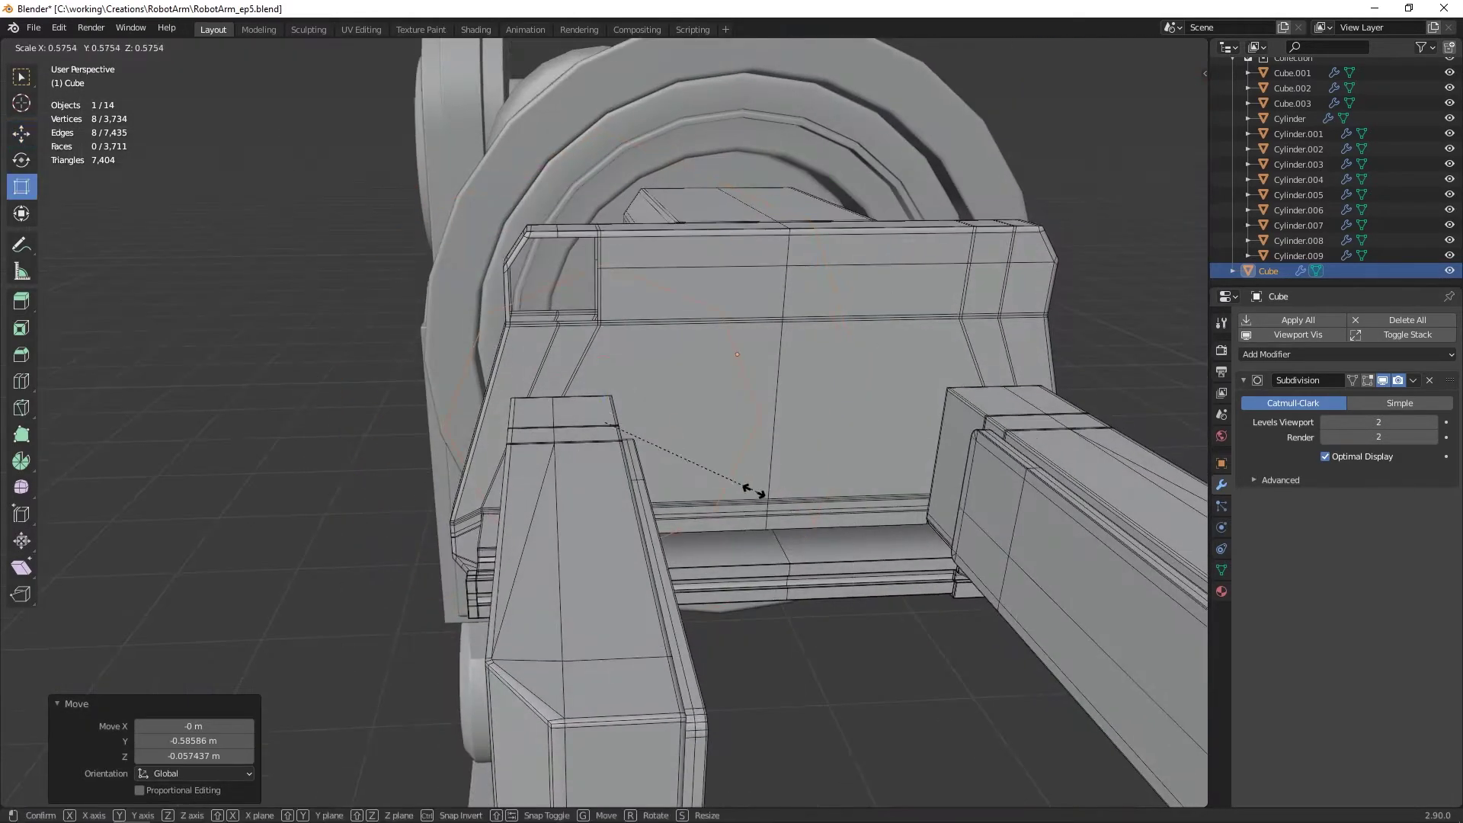
Step: Scale the circle down, position it inside the corner opening and align it along Y with the plate's front face
{"action": "key", "text": "g"}
{"action": "left_click", "coordinate": [571, 302]}
{"action": "middle_click_drag", "start_coordinate": [571, 301], "coordinate": [743, 497]}
{"action": "key", "text": "shift+Tab"}
{"action": "key", "text": "g"}
{"action": "key", "text": "y"}
{"action": "left_click", "coordinate": [558, 329]}
{"action": "scroll", "coordinate": [558, 330], "scroll_direction": "up", "scroll_amount": 1}
{"action": "middle_click_drag", "start_coordinate": [559, 330], "coordinate": [542, 319]}
Step: Extrude the circle's edge loop about 0.009 m along Y with snapping enabled
{"action": "key", "text": "shift+Tab"}
{"action": "right_click", "coordinate": [494, 307]}
{"action": "left_click", "coordinate": [492, 311]}
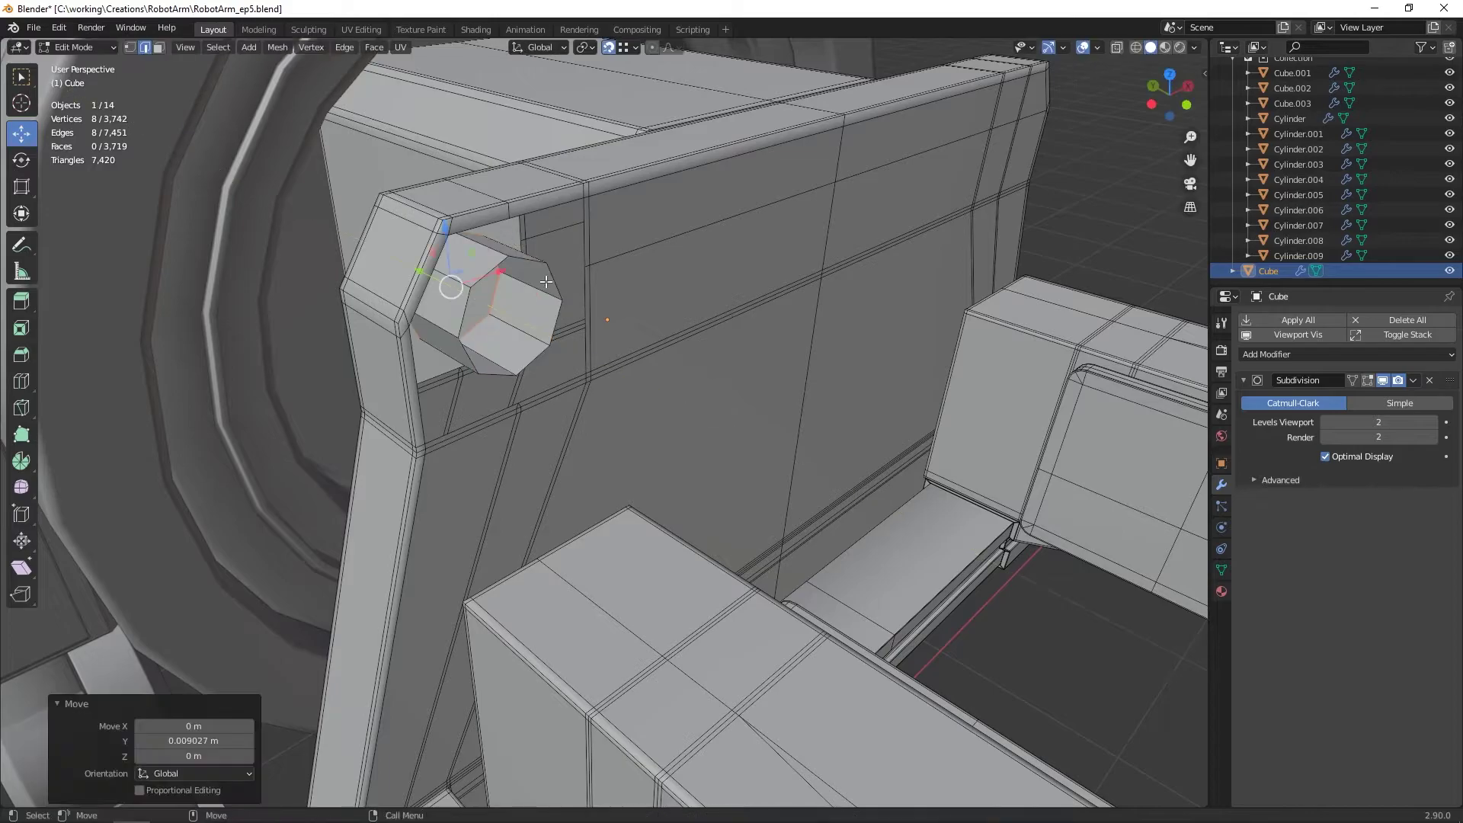
Step: Bridge the circle's edge loop with the border of the plate's front corner opening
{"action": "left_click", "coordinate": [584, 311], "text": "alt+shift"}
{"action": "middle_click_drag", "start_coordinate": [584, 311], "coordinate": [509, 416]}
{"action": "right_click", "coordinate": [505, 282]}
{"action": "left_click", "coordinate": [505, 311]}
Step: Select the circle's edge loop and rotate it 180° about X to untwist the bridged faces
{"action": "left_click", "coordinate": [495, 271], "text": "alt"}
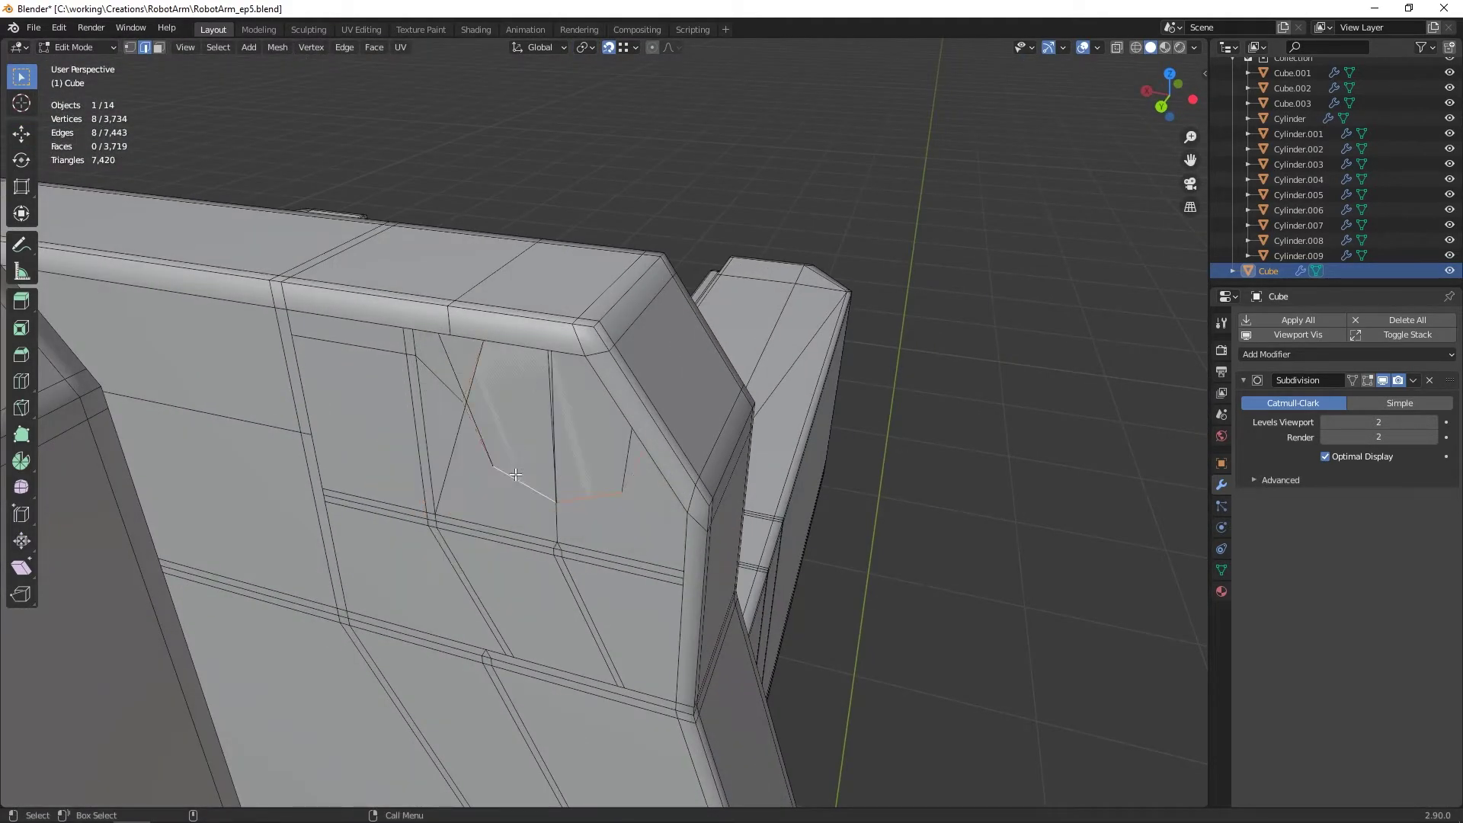
{"action": "left_click_drag", "start_coordinate": [500, 313], "coordinate": [504, 319]}
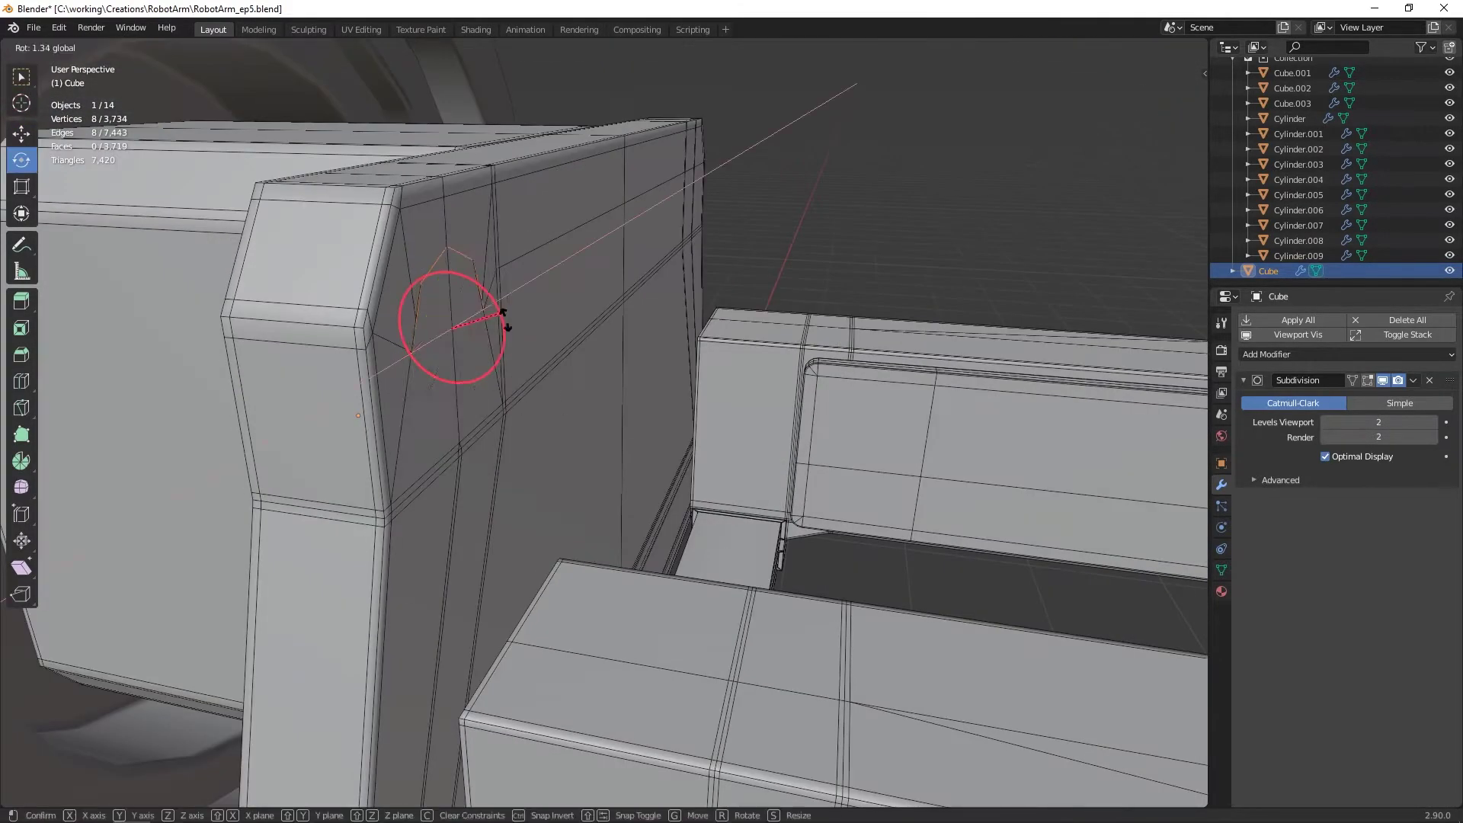
{"action": "type", "text": "180"}
{"action": "key", "text": "Return"}
Step: Extrude the circle's edge loop about 0.009 m along Y to the rear face and bridge it with the rear opening's border
{"action": "right_click", "coordinate": [618, 282]}
{"action": "left_click", "coordinate": [592, 252]}
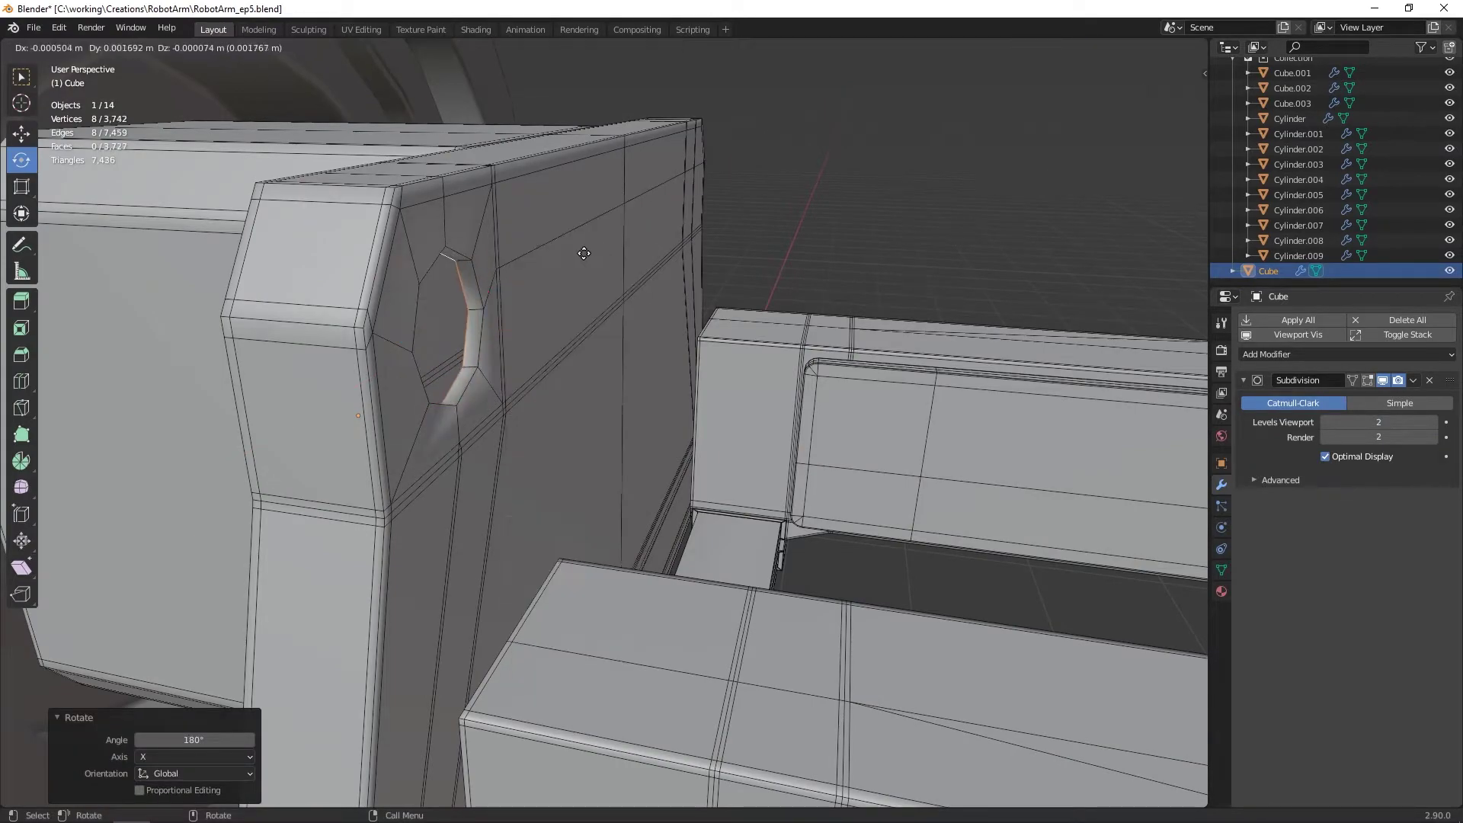
{"action": "left_click", "coordinate": [551, 257]}
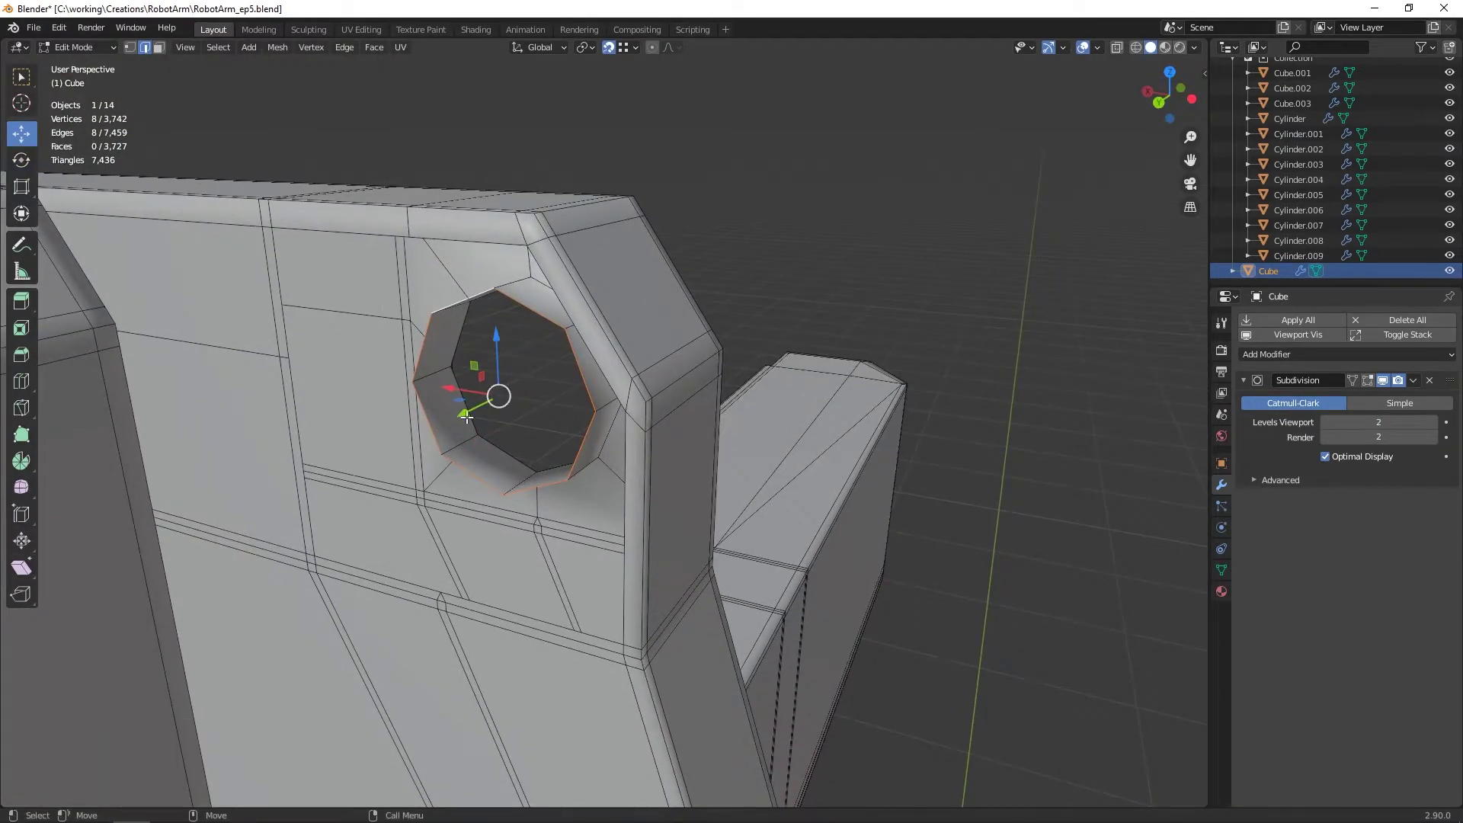
{"action": "left_click", "coordinate": [466, 417], "text": "alt+shift"}
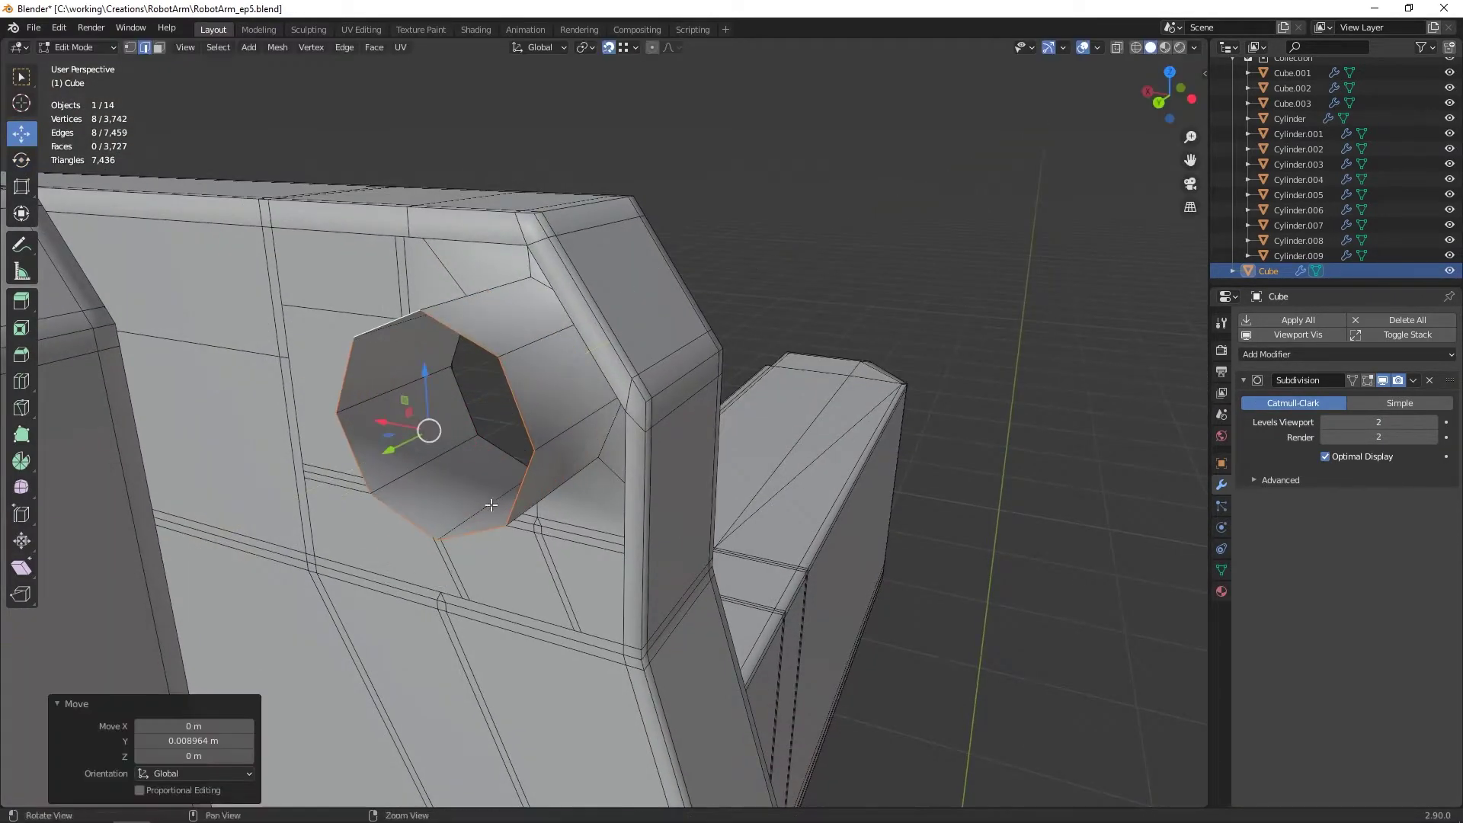
{"action": "right_click", "coordinate": [483, 265]}
{"action": "left_click", "coordinate": [484, 265]}
Step: Select the hole's inner ring of faces and nudge it by -0.000081 m along X and Z in the front view
{"action": "left_click", "coordinate": [398, 400]}
{"action": "key", "text": "3"}
{"action": "left_click", "coordinate": [399, 400], "text": "alt"}
{"action": "key", "text": "grave"}
{"action": "left_click", "coordinate": [526, 353]}
{"action": "key", "text": "grave"}
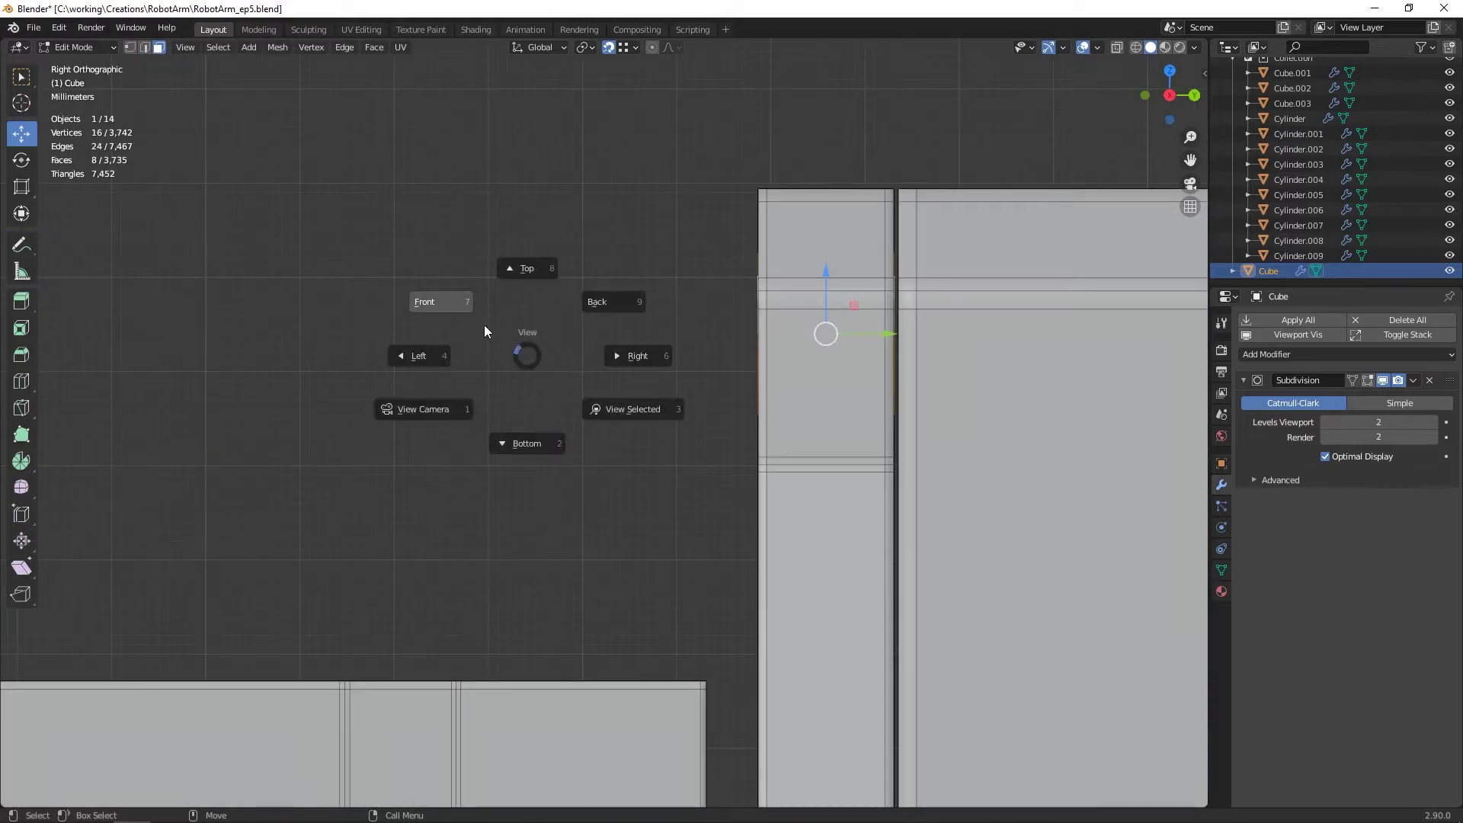
{"action": "left_click", "coordinate": [473, 324]}
{"action": "left_click", "coordinate": [833, 273]}
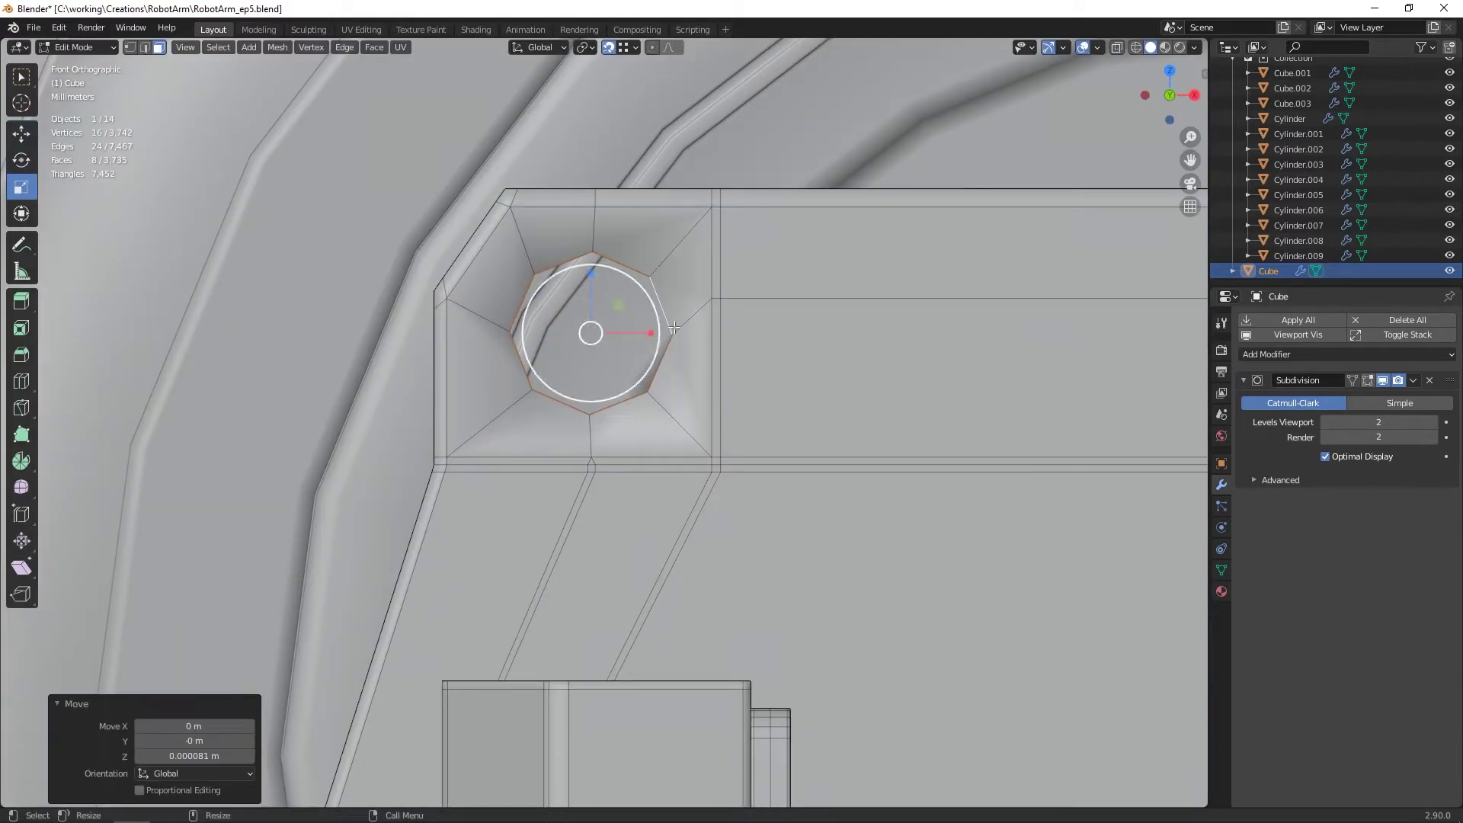
{"action": "key", "text": "g"}
{"action": "left_click", "coordinate": [619, 330]}
Step: Extrude the hole's inner ring of faces in place and scale it inward to about 0.88
{"action": "scroll", "coordinate": [592, 397], "scroll_direction": "down", "scroll_amount": 5}
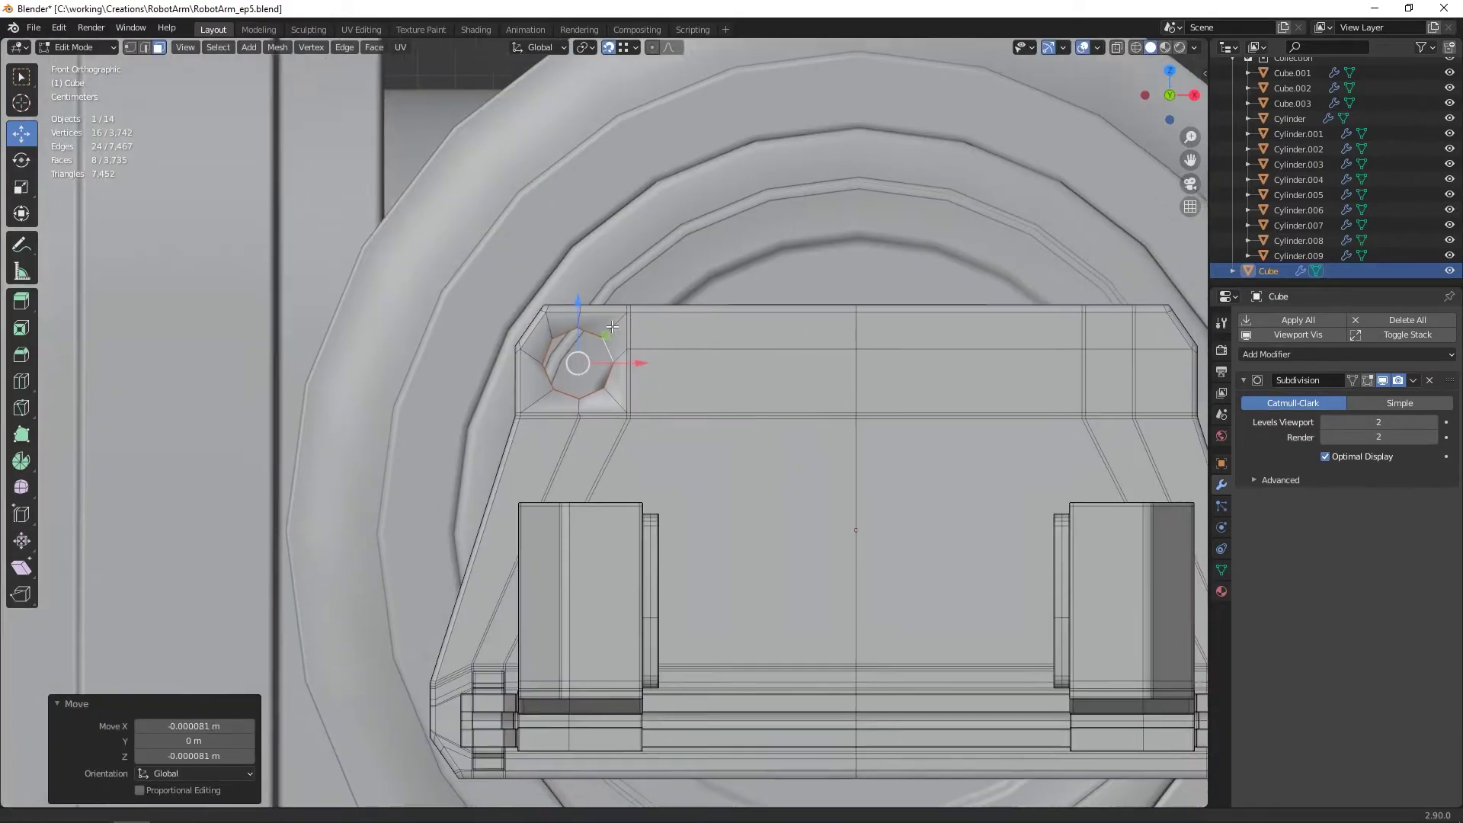
{"action": "scroll", "coordinate": [658, 465], "scroll_direction": "up", "scroll_amount": 8}
{"action": "right_click", "coordinate": [633, 304]}
{"action": "left_click", "coordinate": [627, 320]}
{"action": "right_click", "coordinate": [610, 316]}
{"action": "key", "text": "shift+space"}
{"action": "key", "text": "s"}
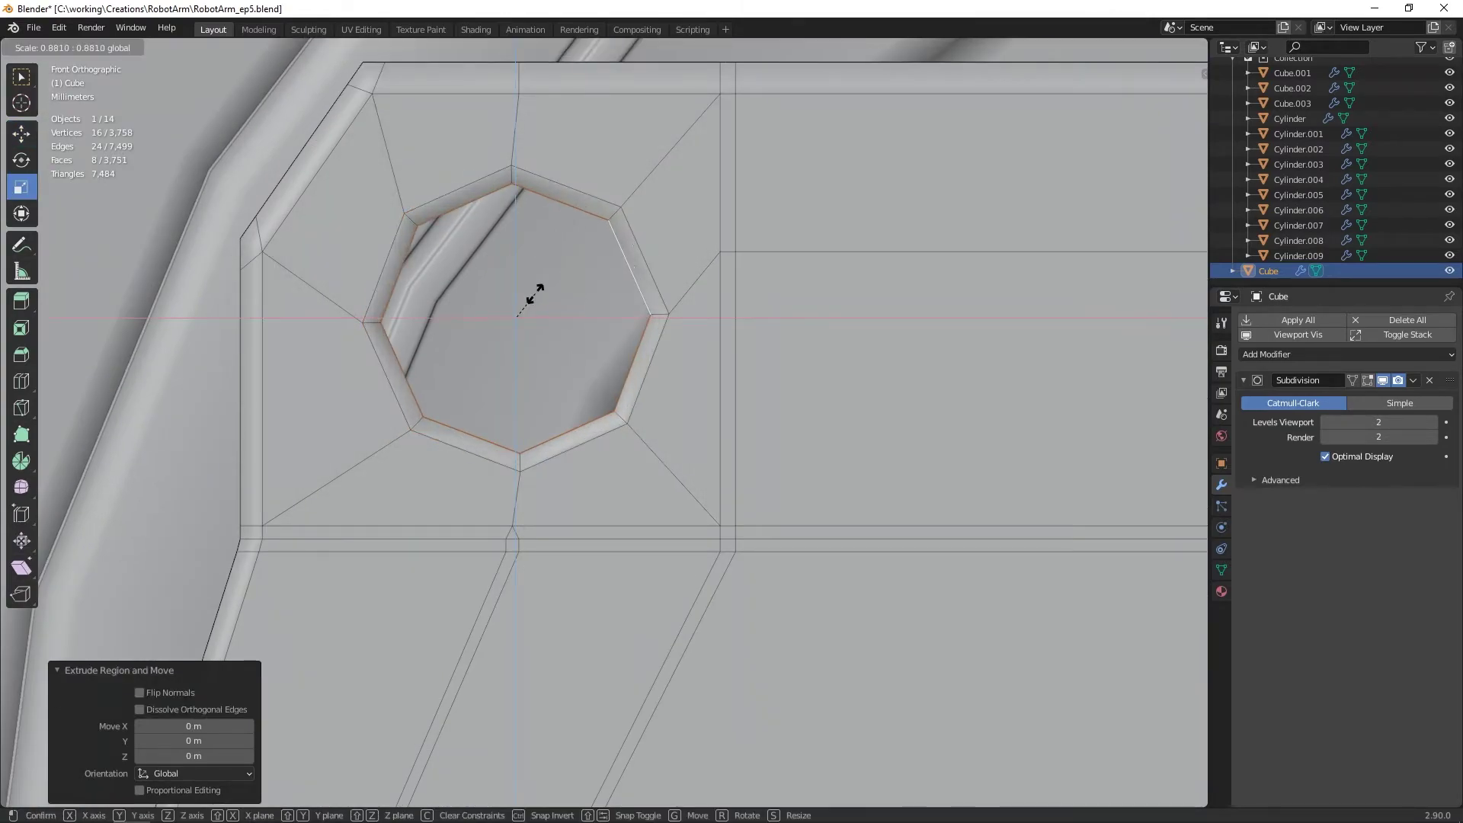
Step: Add supporting edge loops inside the hole's wall near its front rim, moving one about -0.0023 m along Y
{"action": "middle_click_drag", "start_coordinate": [538, 293], "coordinate": [323, 443]}
{"action": "key", "text": "2"}
{"action": "right_click", "coordinate": [521, 327]}
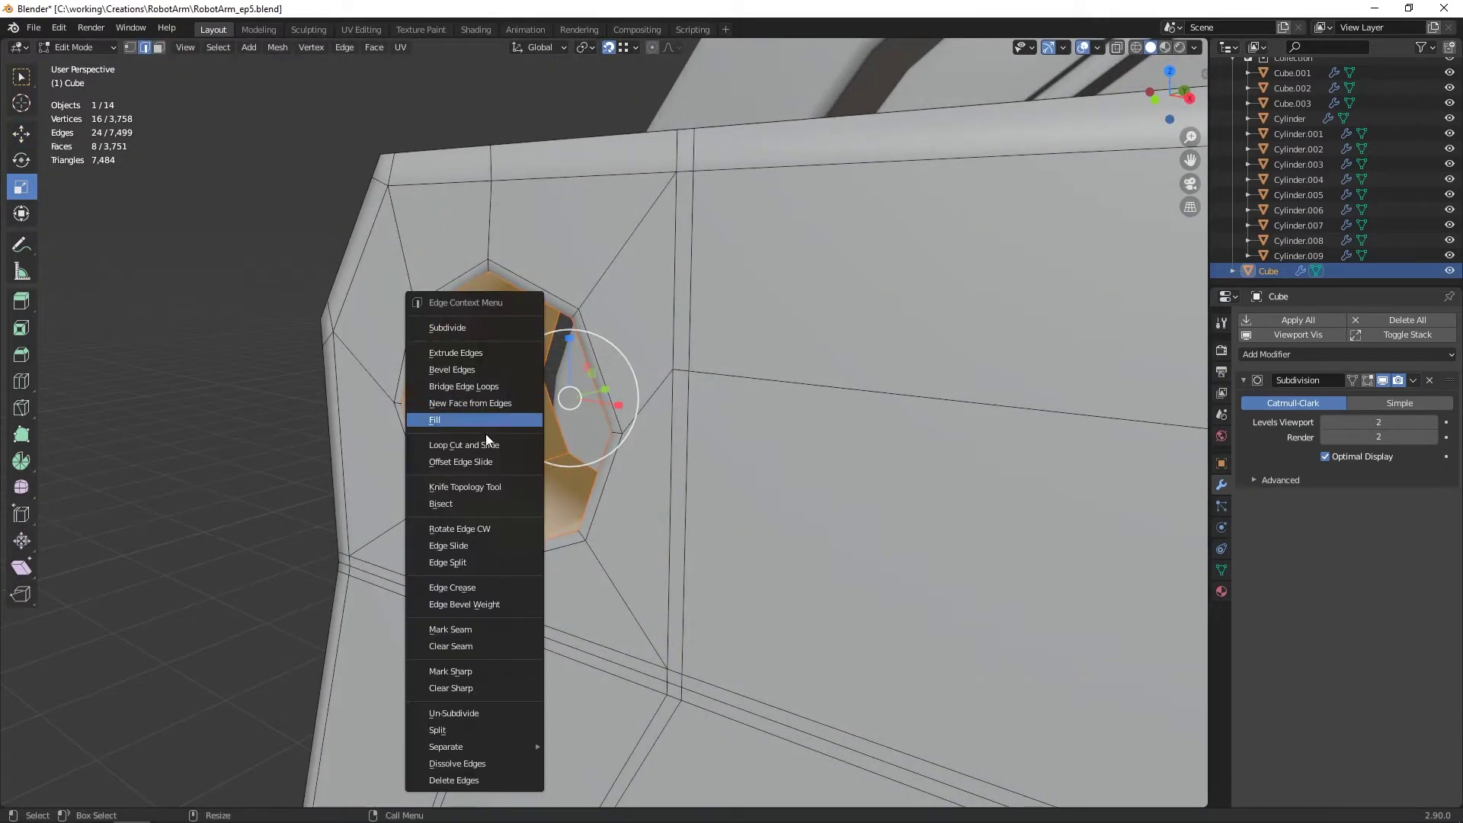
{"action": "left_click", "coordinate": [482, 444]}
{"action": "left_click", "coordinate": [482, 430]}
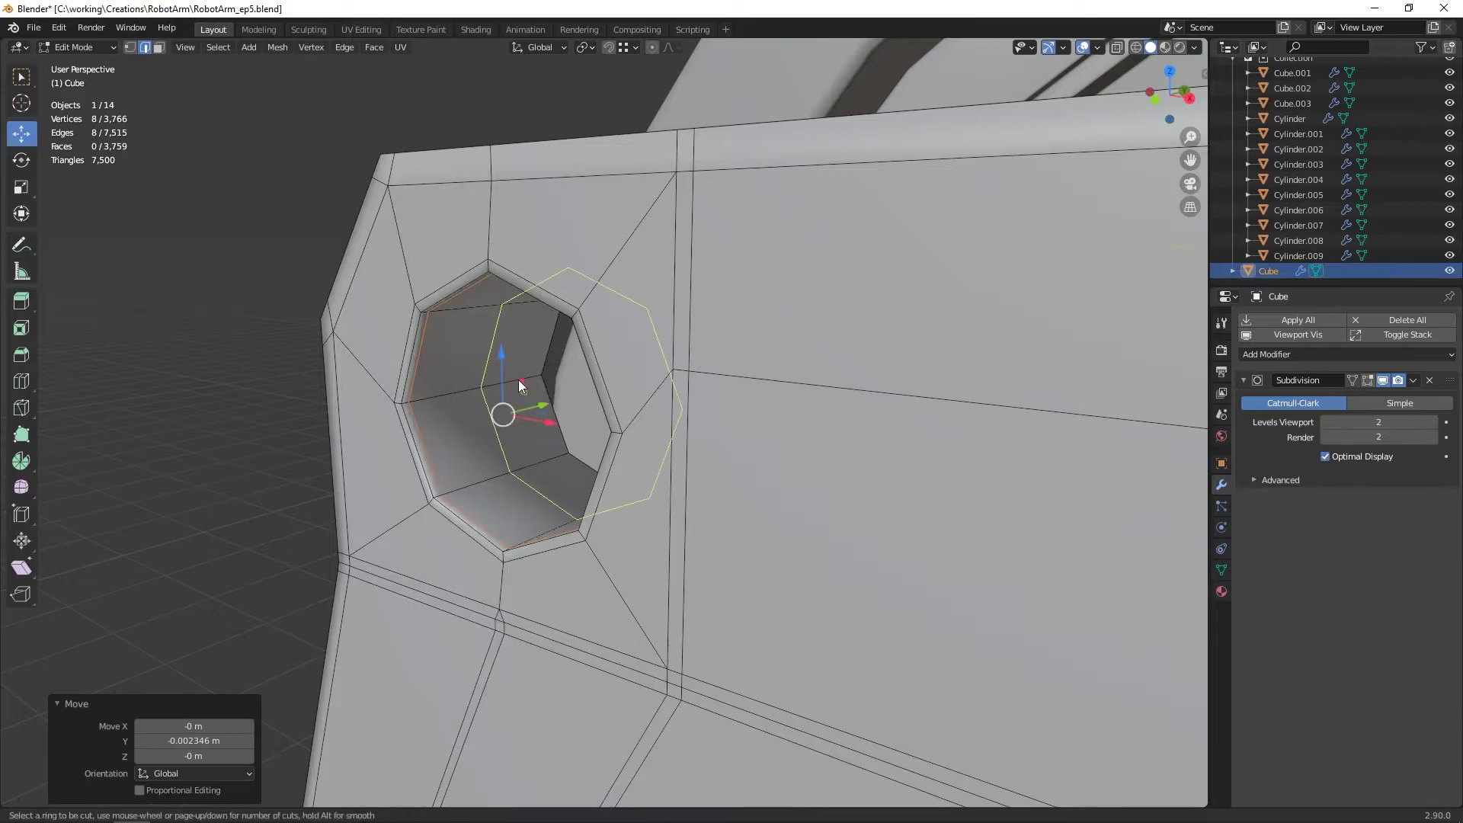
{"action": "key", "text": "Tab"}
{"action": "scroll", "coordinate": [679, 436], "scroll_direction": "down", "scroll_amount": 4}
{"action": "mouse_move", "coordinate": [679, 437]}
{"action": "middle_mouse_down"}
{"action": "mouse_move", "coordinate": [891, 437]}
{"action": "mouse_move", "coordinate": [632, 437]}
{"action": "mouse_move", "coordinate": [686, 372]}
{"action": "mouse_move", "coordinate": [692, 432]}
{"action": "middle_mouse_up"}
{"action": "scroll", "coordinate": [890, 437], "scroll_direction": "down", "scroll_amount": 4}
Step: Select the whole bracket mesh and symmetrize it to mirror the finished hole
{"action": "key", "text": "Tab"}
{"action": "key", "text": "a"}
{"action": "key", "text": "F3"}
{"action": "type", "text": "sym"}
{"action": "key", "text": "Return"}
{"action": "key", "text": "Tab"}
{"action": "middle_click_drag", "start_coordinate": [810, 481], "coordinate": [903, 464]}
{"action": "scroll", "coordinate": [902, 465], "scroll_direction": "down", "scroll_amount": 4}
{"action": "left_click_drag", "start_coordinate": [902, 464], "coordinate": [826, 301], "text": "alt"}
Step: Inset the side block's large rectangular face together with its neighbouring narrow faces by about 0.015 m
{"action": "scroll", "coordinate": [735, 496], "scroll_direction": "up", "scroll_amount": 8}
{"action": "middle_click_drag", "start_coordinate": [826, 301], "coordinate": [705, 475]}
{"action": "key", "text": "Tab"}
{"action": "left_click", "coordinate": [602, 488]}
{"action": "key", "text": "KP_Decimal"}
{"action": "middle_click_drag", "start_coordinate": [605, 495], "coordinate": [667, 544]}
{"action": "scroll", "coordinate": [645, 532], "scroll_direction": "down", "scroll_amount": 4}
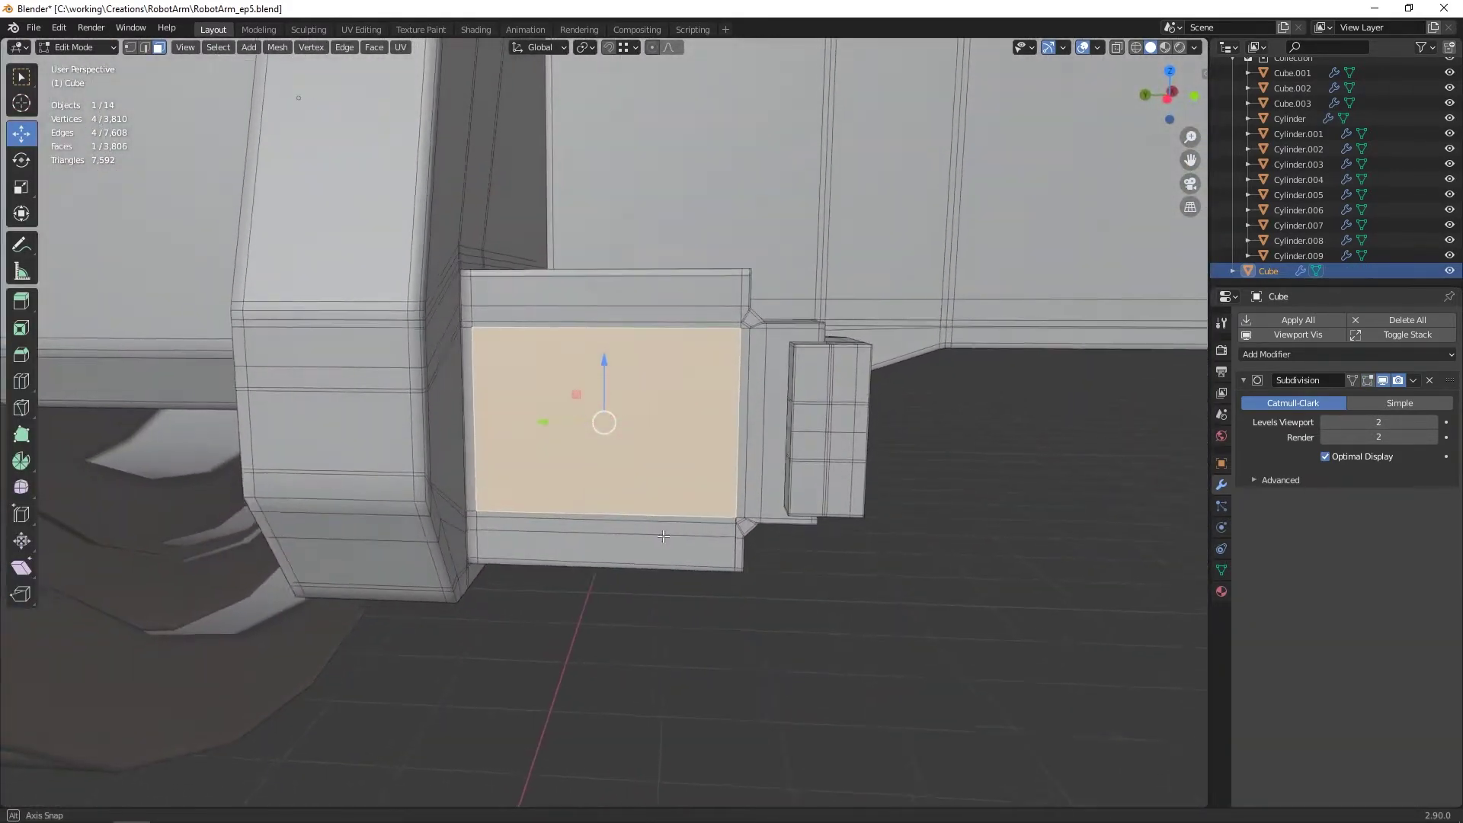
{"action": "scroll", "coordinate": [668, 533], "scroll_direction": "up", "scroll_amount": 2}
{"action": "left_click", "coordinate": [825, 425], "text": "ctrl"}
{"action": "middle_click_drag", "start_coordinate": [768, 417], "coordinate": [776, 420]}
{"action": "key", "text": "i"}
{"action": "left_click", "coordinate": [750, 484]}
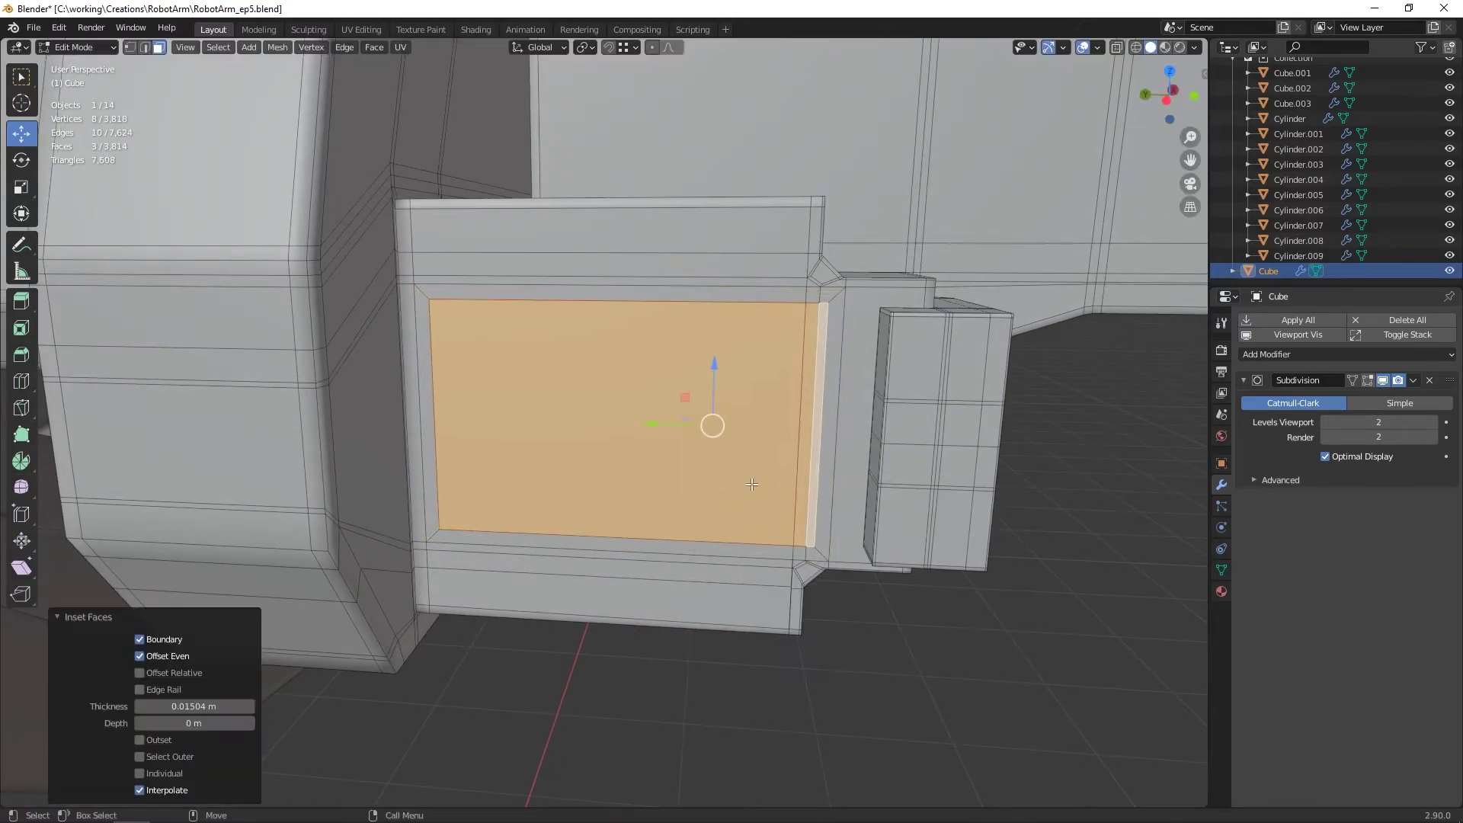
Step: Try to shift the side block's inset faces along Y
{"action": "left_click_drag", "start_coordinate": [887, 463], "coordinate": [882, 462]}
{"action": "key", "text": "w"}
{"action": "left_click_drag", "start_coordinate": [659, 423], "coordinate": [670, 424]}
{"action": "key", "text": "2"}
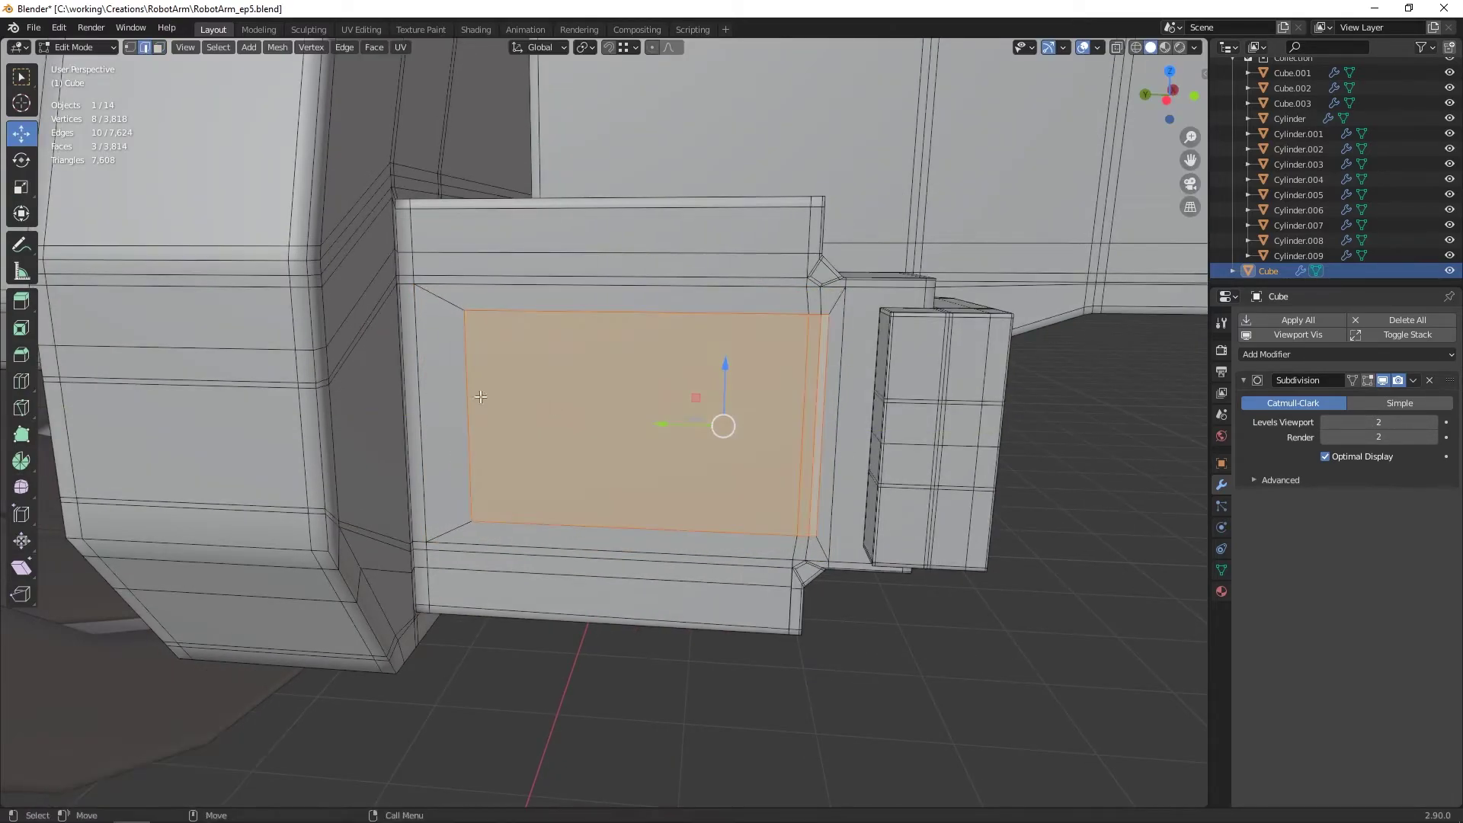
{"action": "key", "text": "ctrl+z"}
Step: Extrude the side block's inset faces and push them inward along X to form a rectangular recess
{"action": "middle_click_drag", "start_coordinate": [797, 411], "coordinate": [707, 440]}
{"action": "key", "text": "e"}
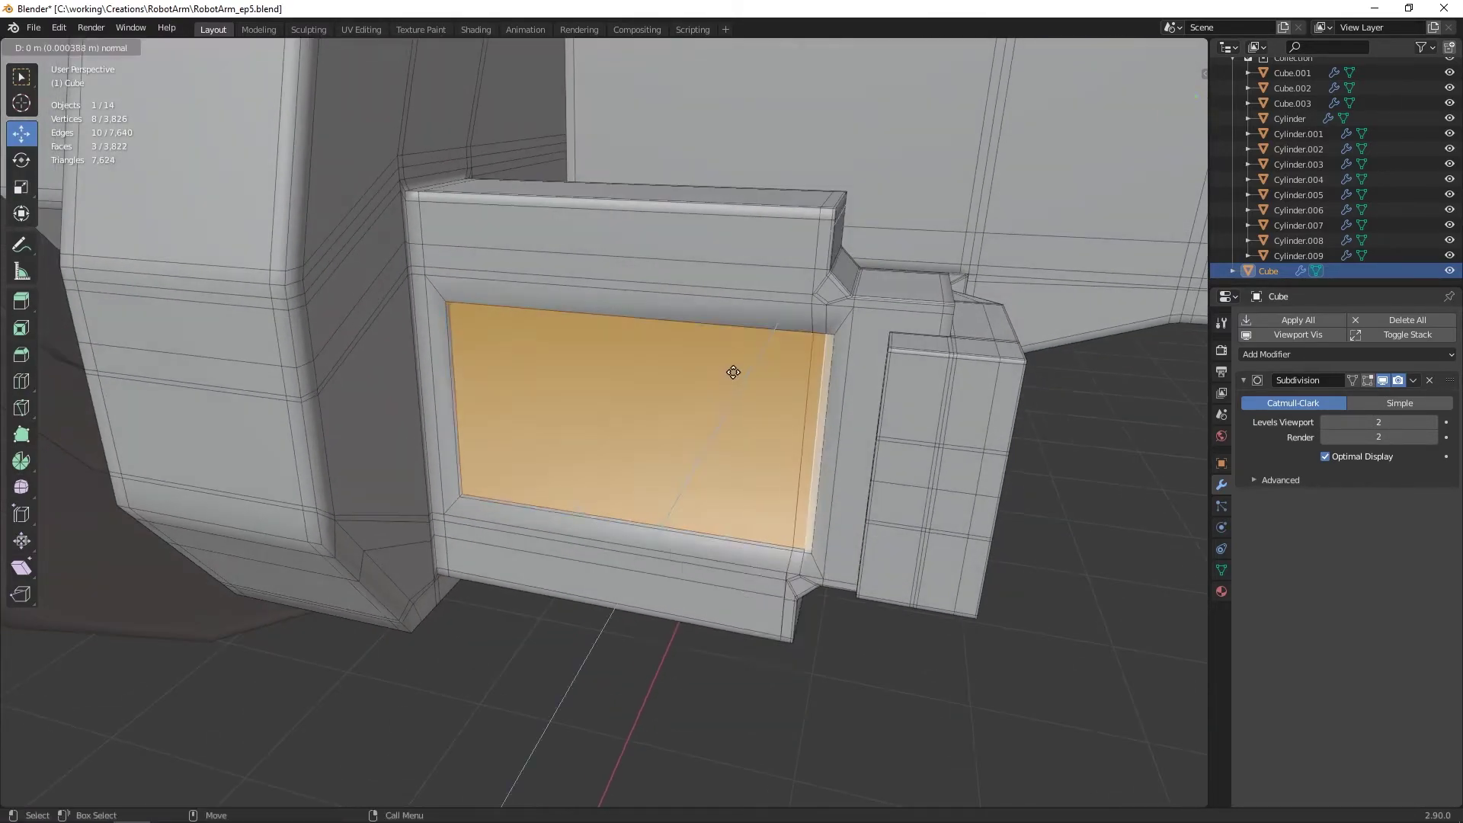
{"action": "left_click", "coordinate": [746, 363]}
{"action": "middle_click_drag", "start_coordinate": [746, 363], "coordinate": [743, 385]}
{"action": "scroll", "coordinate": [743, 384], "scroll_direction": "up", "scroll_amount": 2}
{"action": "key", "text": "g"}
{"action": "key", "text": "x"}
{"action": "left_click", "coordinate": [810, 421]}
Step: Add supporting edge loops around the recess's walls and its outer rim, sliding the rim loop to about 0.7
{"action": "middle_click_drag", "start_coordinate": [810, 421], "coordinate": [762, 375]}
{"action": "key", "text": "2"}
{"action": "right_click", "coordinate": [605, 351]}
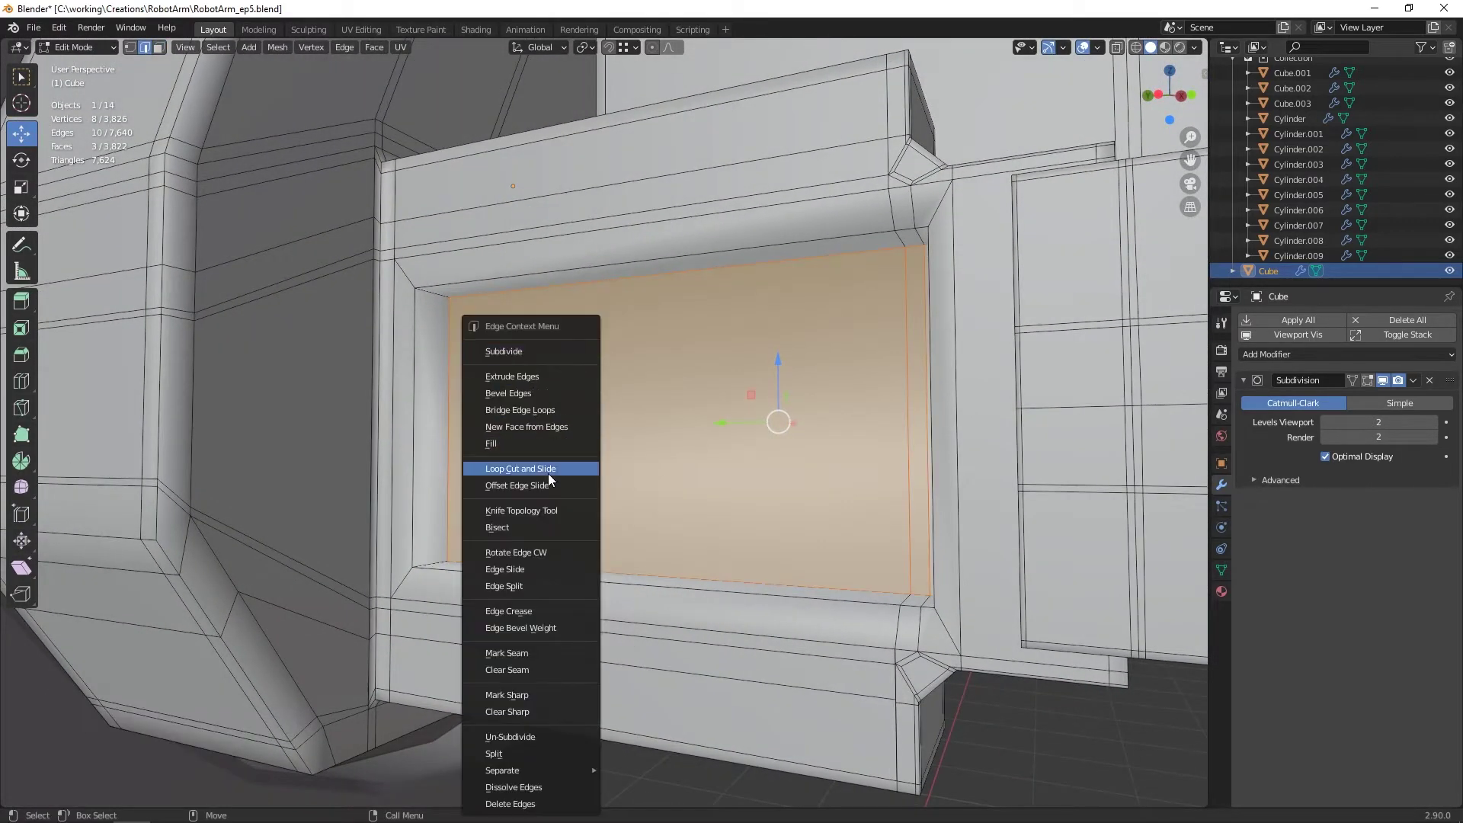
{"action": "left_click", "coordinate": [547, 471]}
{"action": "left_click", "coordinate": [434, 308]}
{"action": "left_click", "coordinate": [429, 305]}
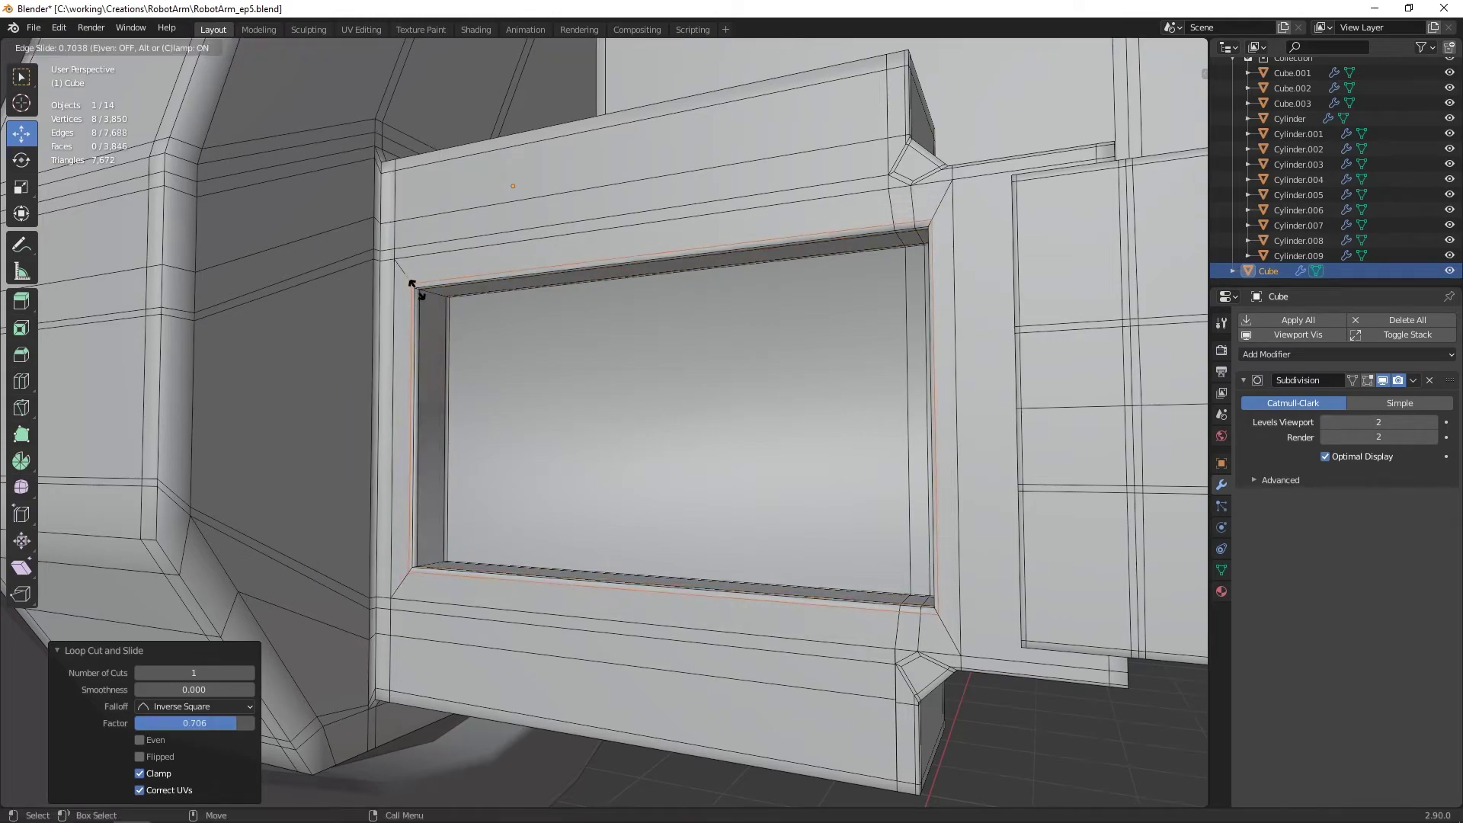
{"action": "left_click", "coordinate": [417, 289]}
{"action": "key", "text": "Tab"}
{"action": "key", "text": "alt+z"}
{"action": "middle_click_drag", "start_coordinate": [534, 358], "coordinate": [548, 327]}
{"action": "key", "text": "alt+z"}
{"action": "key", "text": "Tab"}
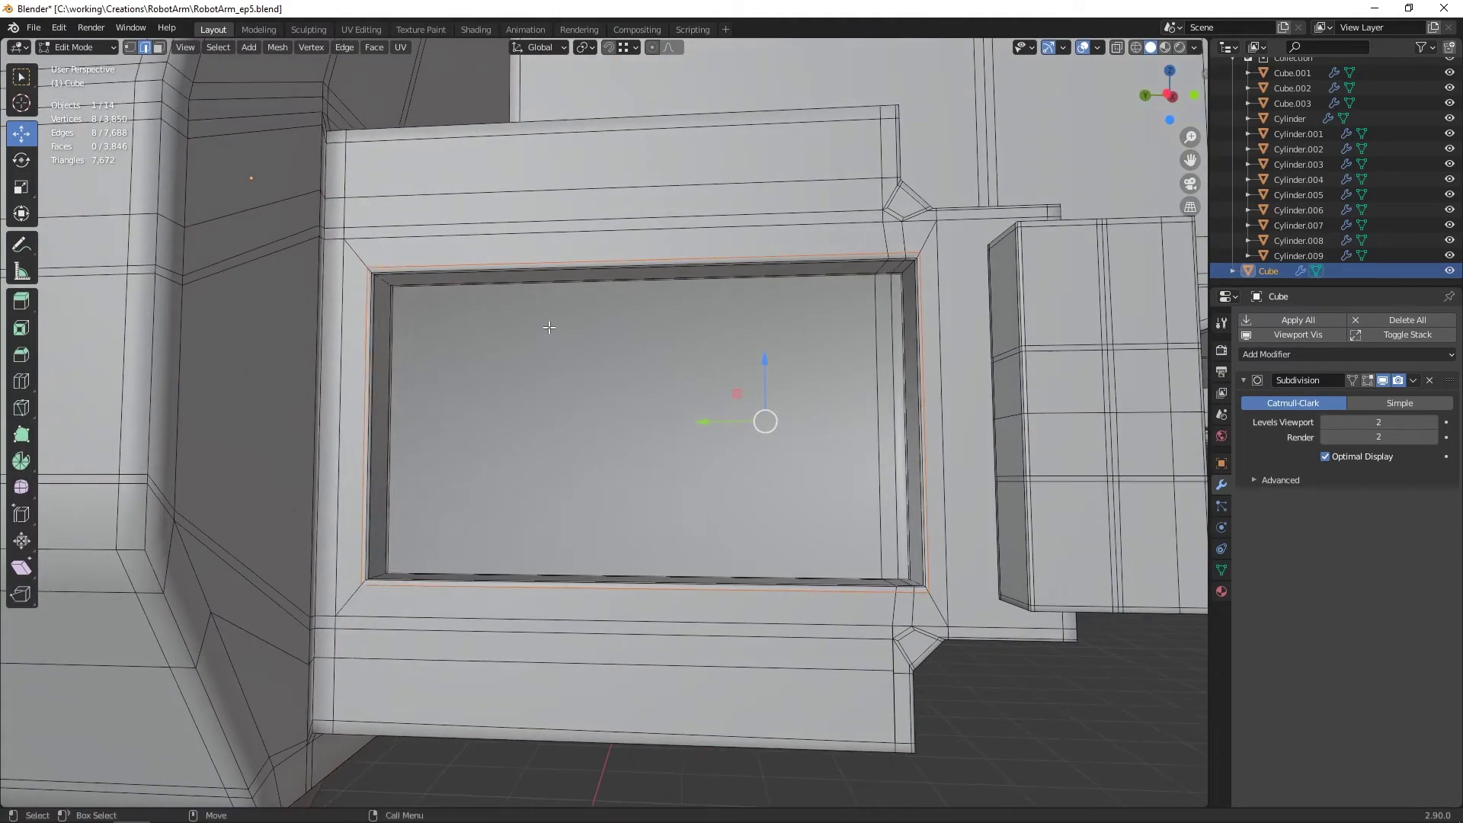
Step: Add a vertical edge loop near the recess's end and a horizontal one close to its upper edge, at about 0.94
{"action": "left_click", "coordinate": [422, 267]}
{"action": "left_click", "coordinate": [176, 320]}
{"action": "right_click", "coordinate": [313, 323]}
{"action": "left_click", "coordinate": [313, 323]}
{"action": "left_click", "coordinate": [356, 309]}
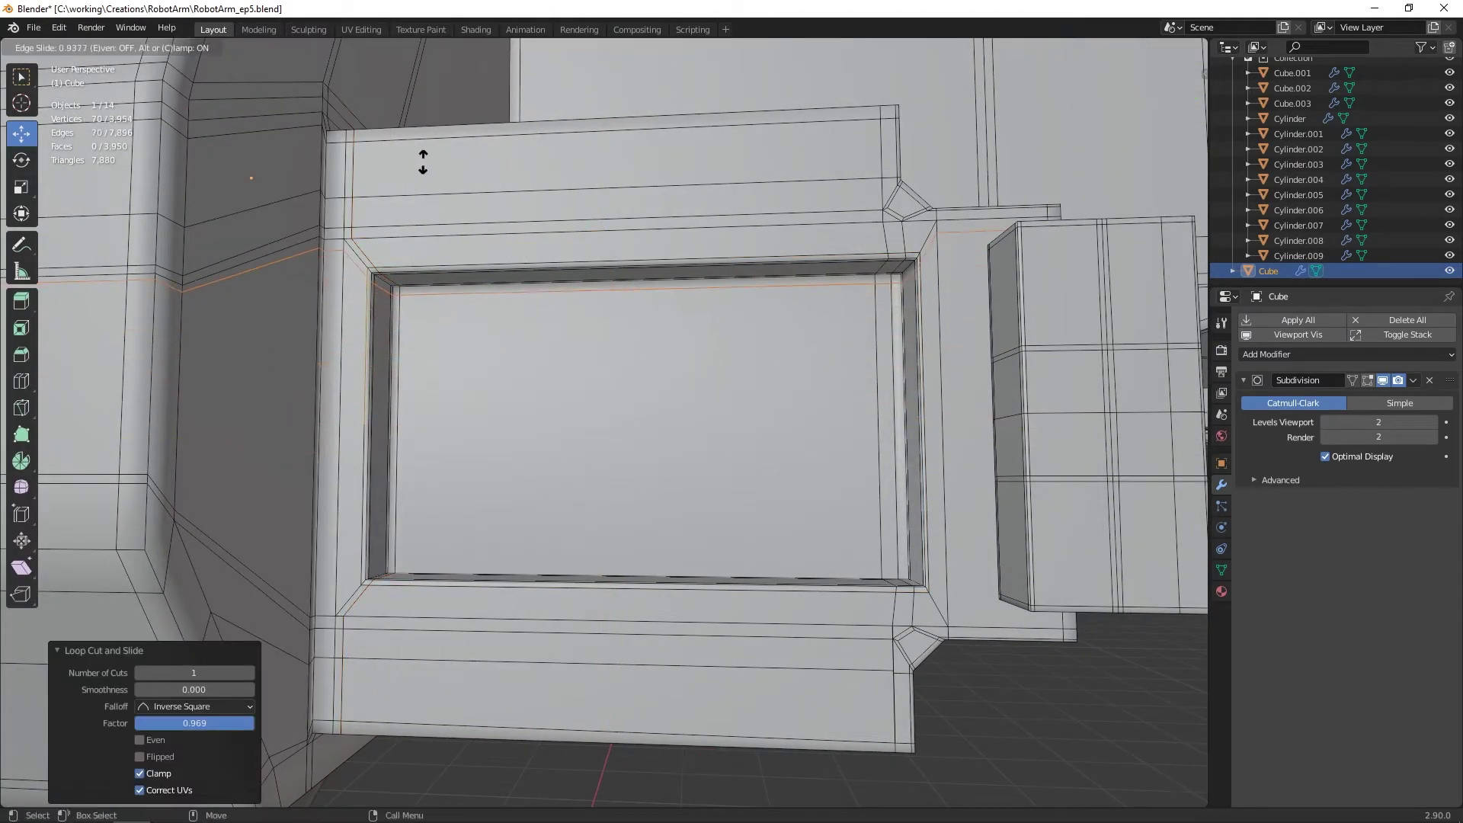
{"action": "left_click", "coordinate": [422, 162]}
Step: Add a horizontal edge loop through the mesh close to the recess's lower edge, slid to about -0.99
{"action": "scroll", "coordinate": [423, 168], "scroll_direction": "down", "scroll_amount": 7}
{"action": "scroll", "coordinate": [427, 206], "scroll_direction": "up", "scroll_amount": 6}
{"action": "right_click", "coordinate": [432, 222]}
{"action": "left_click", "coordinate": [431, 223]}
{"action": "left_click", "coordinate": [436, 373]}
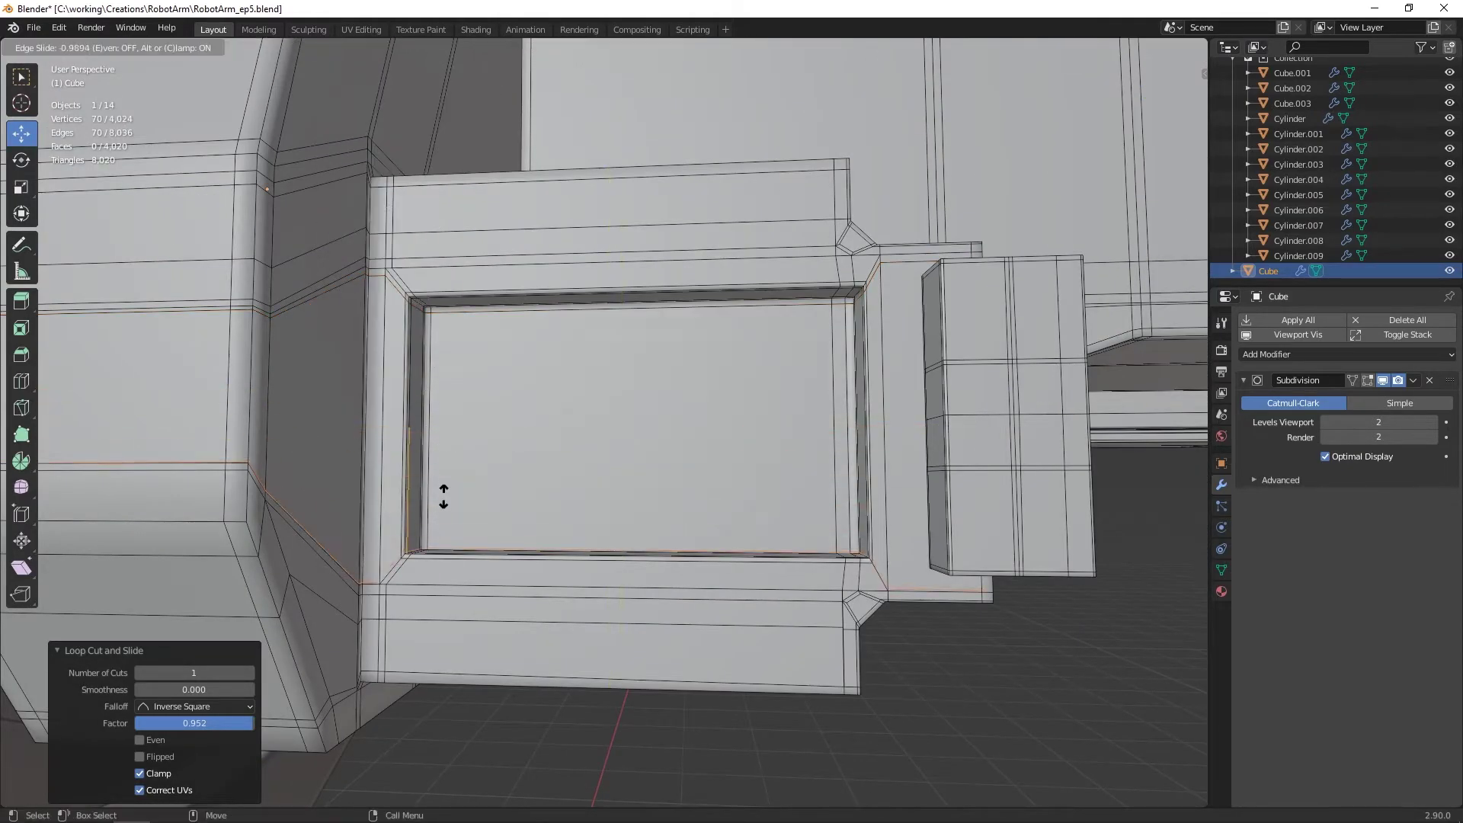
{"action": "left_click", "coordinate": [444, 498]}
{"action": "scroll", "coordinate": [445, 498], "scroll_direction": "down", "scroll_amount": 1}
{"action": "scroll", "coordinate": [445, 499], "scroll_direction": "up", "scroll_amount": 1}
{"action": "middle_click_drag", "start_coordinate": [444, 499], "coordinate": [607, 425], "text": "shift"}
{"action": "key", "text": "Tab"}
{"action": "scroll", "coordinate": [594, 427], "scroll_direction": "down", "scroll_amount": 2}
{"action": "key", "text": "Tab"}
{"action": "scroll", "coordinate": [517, 413], "scroll_direction": "up", "scroll_amount": 4}
Step: Duplicate the recess's back faces, move the copy forward and scale it down in height into a narrow strip
{"action": "middle_click_drag", "start_coordinate": [516, 412], "coordinate": [626, 373]}
{"action": "scroll", "coordinate": [552, 377], "scroll_direction": "down", "scroll_amount": 4}
{"action": "scroll", "coordinate": [675, 355], "scroll_direction": "up", "scroll_amount": 5}
{"action": "left_click", "coordinate": [674, 355]}
{"action": "key", "text": "3"}
{"action": "left_click", "coordinate": [641, 360]}
{"action": "left_click", "coordinate": [366, 309]}
{"action": "left_click", "coordinate": [457, 313], "text": "shift"}
{"action": "left_click", "coordinate": [889, 318], "text": "shift"}
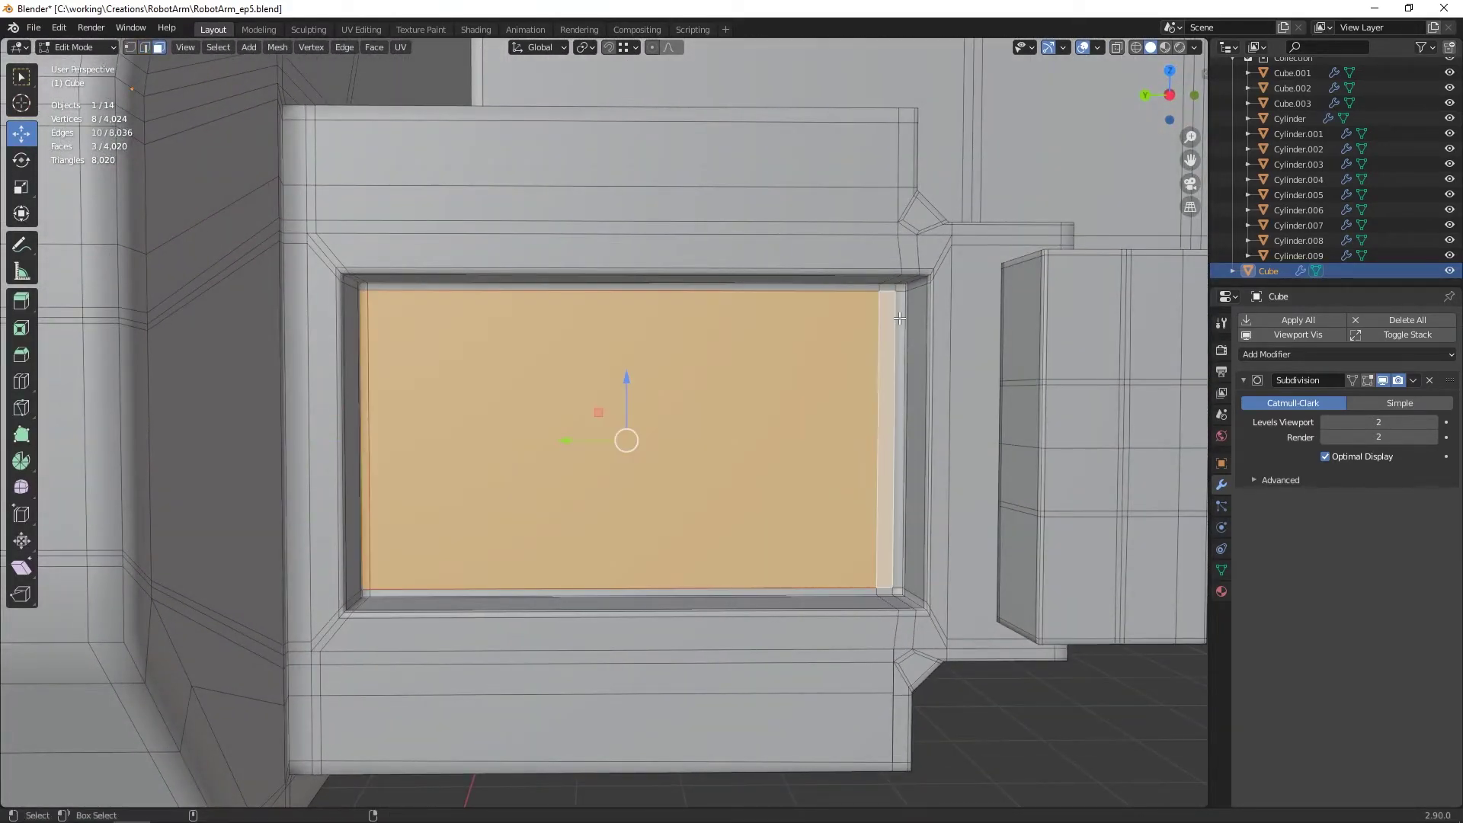
{"action": "left_click", "coordinate": [899, 317], "text": "shift"}
{"action": "middle_click_drag", "start_coordinate": [899, 317], "coordinate": [797, 349]}
{"action": "key", "text": "shift+d"}
{"action": "left_click_drag", "start_coordinate": [682, 388], "coordinate": [684, 417]}
{"action": "key", "text": "w"}
{"action": "mouse_move", "coordinate": [683, 416]}
{"action": "left_mouse_down", "text": "alt"}
{"action": "mouse_move", "coordinate": [712, 445]}
{"action": "mouse_move", "coordinate": [701, 439]}
{"action": "left_mouse_up", "text": "alt"}
{"action": "left_click_drag", "start_coordinate": [701, 439], "coordinate": [732, 446], "text": "alt"}
Step: Extrude the strip into a solid horizontal slat and dissolve its extra vertical edges
{"action": "key", "text": "ctrl+e"}
{"action": "middle_click_drag", "start_coordinate": [626, 454], "coordinate": [632, 449]}
{"action": "key", "text": "2"}
{"action": "left_click", "coordinate": [378, 424], "text": "alt"}
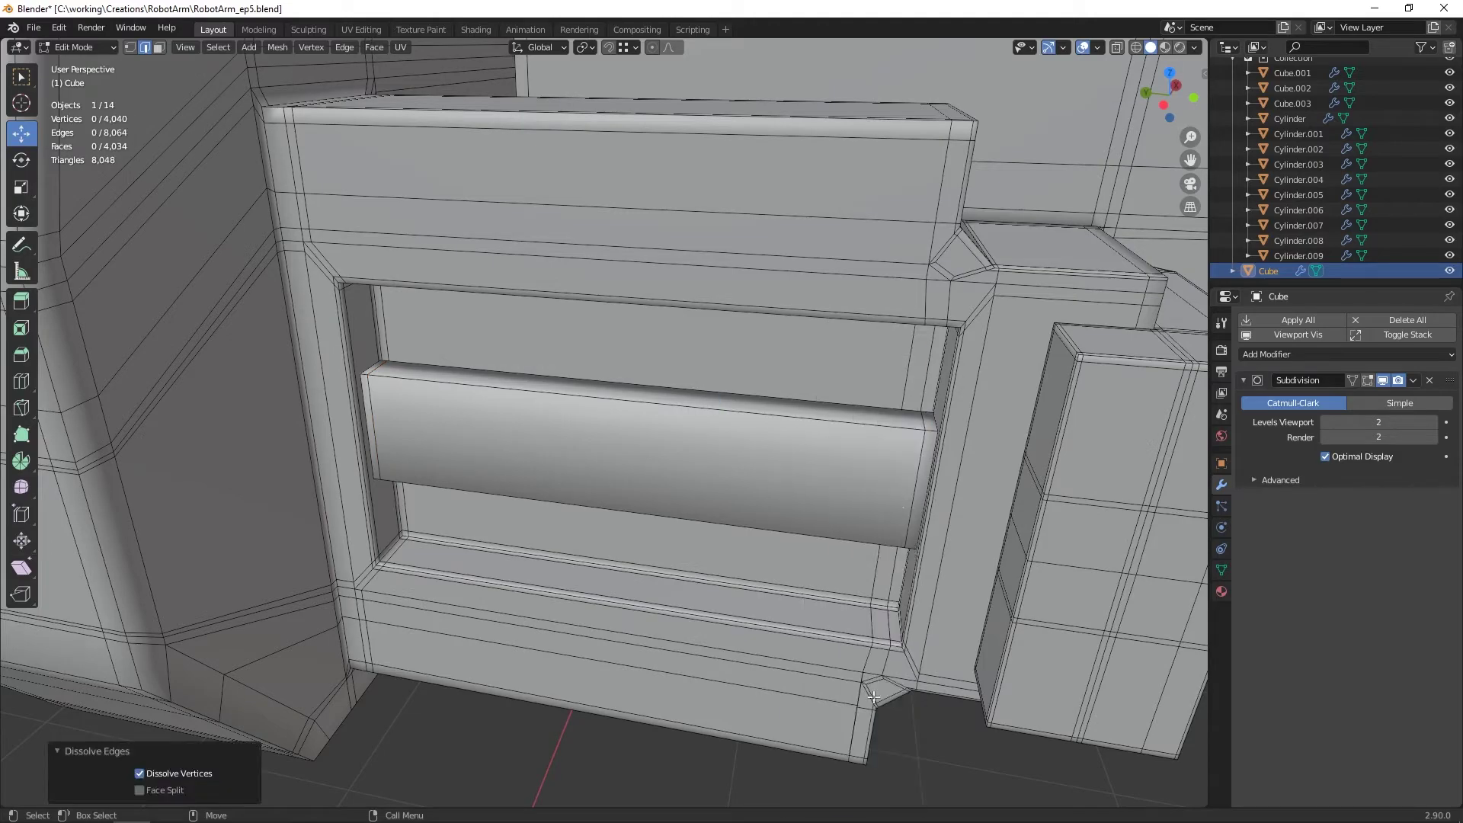
Step: Add supporting edge loops along the slat's upper and lower edges, with the lower one at factor 0.886
{"action": "middle_click_drag", "start_coordinate": [795, 443], "coordinate": [756, 442]}
{"action": "right_click", "coordinate": [753, 441]}
{"action": "left_click", "coordinate": [720, 177]}
{"action": "left_click", "coordinate": [427, 431]}
{"action": "middle_click_drag", "start_coordinate": [427, 430], "coordinate": [421, 382]}
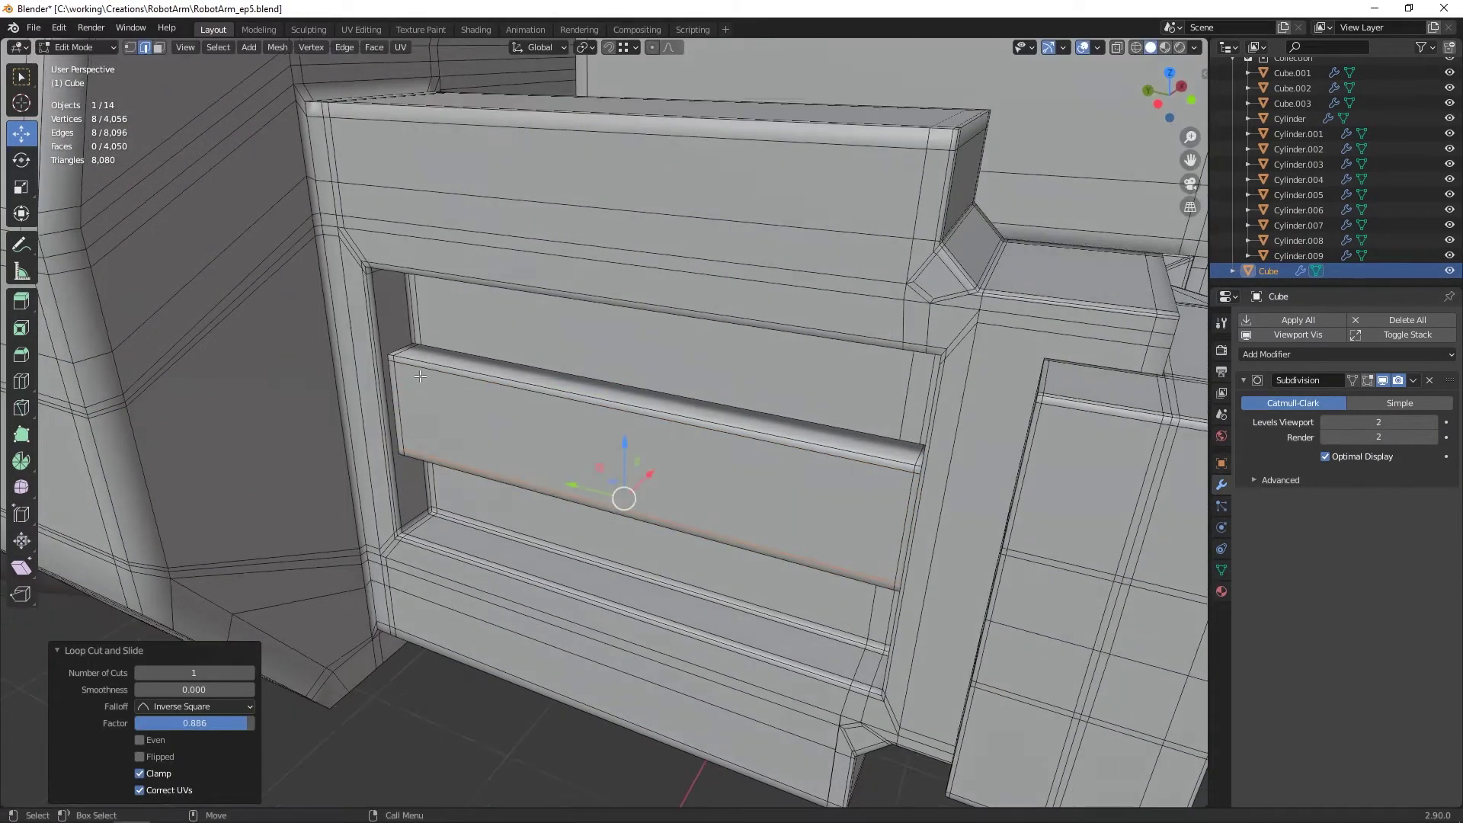
Step: Add supporting edge loops near the slat's front and rear, moving the front one -0.000142 m along X
{"action": "left_click", "coordinate": [381, 337]}
{"action": "scroll", "coordinate": [364, 326], "scroll_direction": "up", "scroll_amount": 5}
{"action": "left_click_drag", "start_coordinate": [662, 489], "coordinate": [654, 497]}
{"action": "middle_click_drag", "start_coordinate": [654, 497], "coordinate": [637, 512]}
{"action": "key", "text": "ctrl+r"}
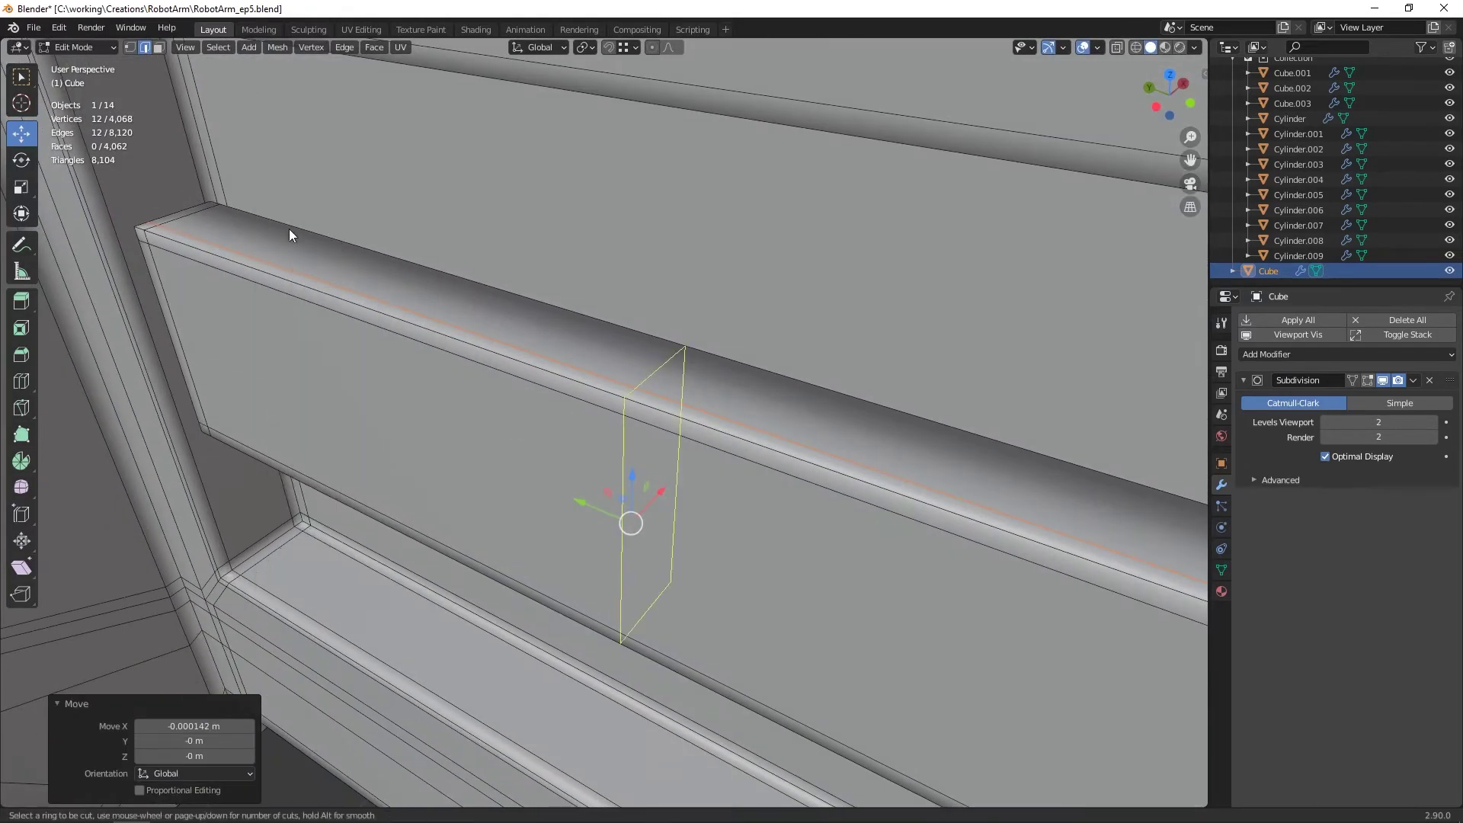
{"action": "key", "text": "ctrl+l"}
{"action": "scroll", "coordinate": [253, 255], "scroll_direction": "down", "scroll_amount": 3}
{"action": "middle_click_drag", "start_coordinate": [253, 256], "coordinate": [463, 358]}
{"action": "left_click", "coordinate": [642, 431]}
{"action": "middle_click_drag", "start_coordinate": [643, 430], "coordinate": [632, 391]}
{"action": "key", "text": "Tab"}
{"action": "scroll", "coordinate": [629, 399], "scroll_direction": "down", "scroll_amount": 4}
Step: Select the entire slat and move it up along Z to just below the recess's upper edge
{"action": "key", "text": "Tab"}
{"action": "key", "text": "2"}
{"action": "scroll", "coordinate": [632, 391], "scroll_direction": "up", "scroll_amount": 2}
{"action": "left_click_drag", "start_coordinate": [666, 266], "coordinate": [662, 398]}
{"action": "middle_click_drag", "start_coordinate": [661, 398], "coordinate": [644, 385]}
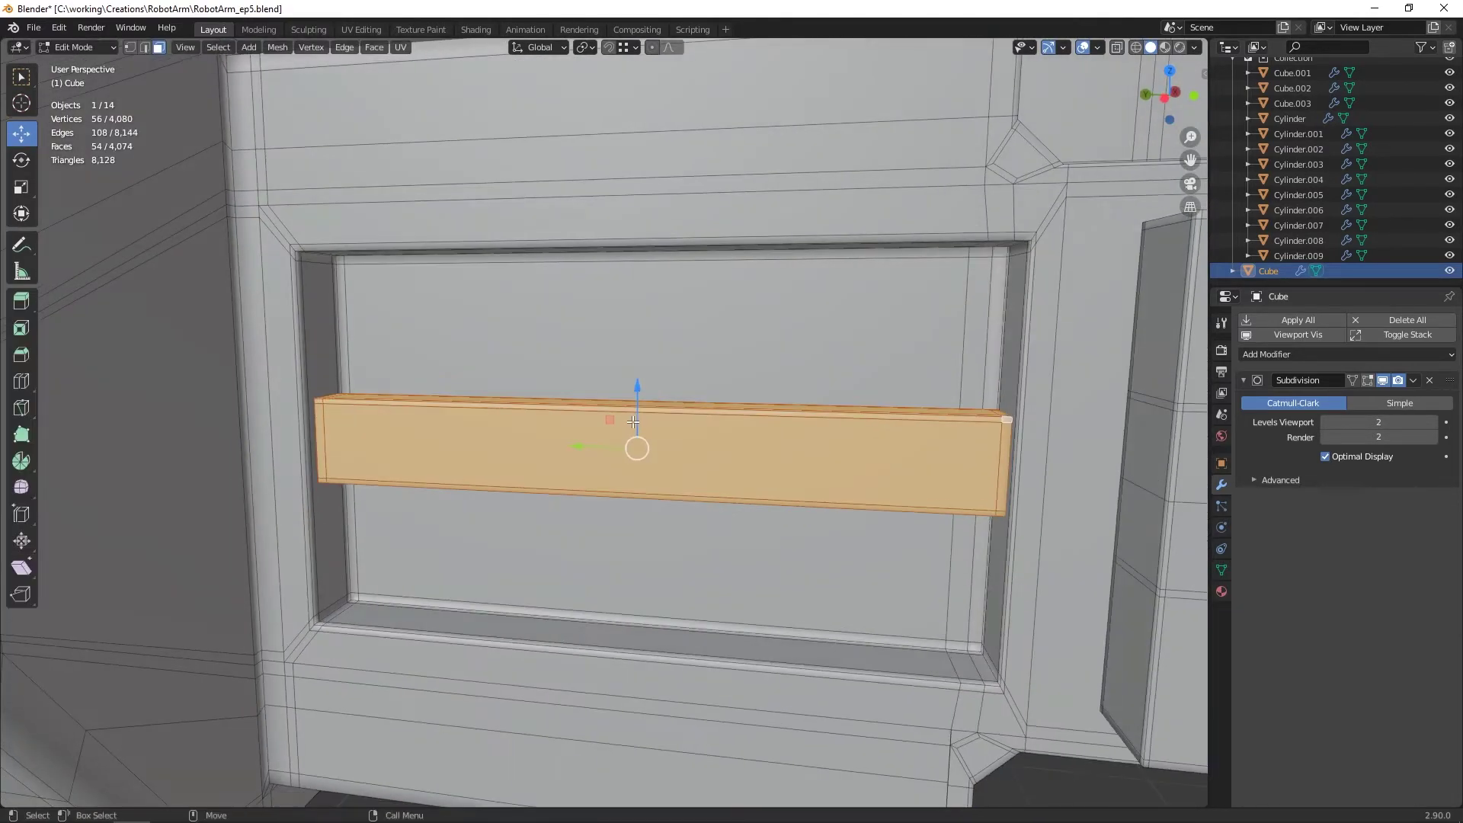
{"action": "left_click_drag", "start_coordinate": [640, 382], "coordinate": [636, 258]}
{"action": "key", "text": "g"}
{"action": "middle_click_drag", "start_coordinate": [635, 259], "coordinate": [638, 275]}
Step: Duplicate the slat twice down along Z, offsetting the copies by -0.003603 m and about -0.0035 m
{"action": "key", "text": "shift+d"}
{"action": "key", "text": "z"}
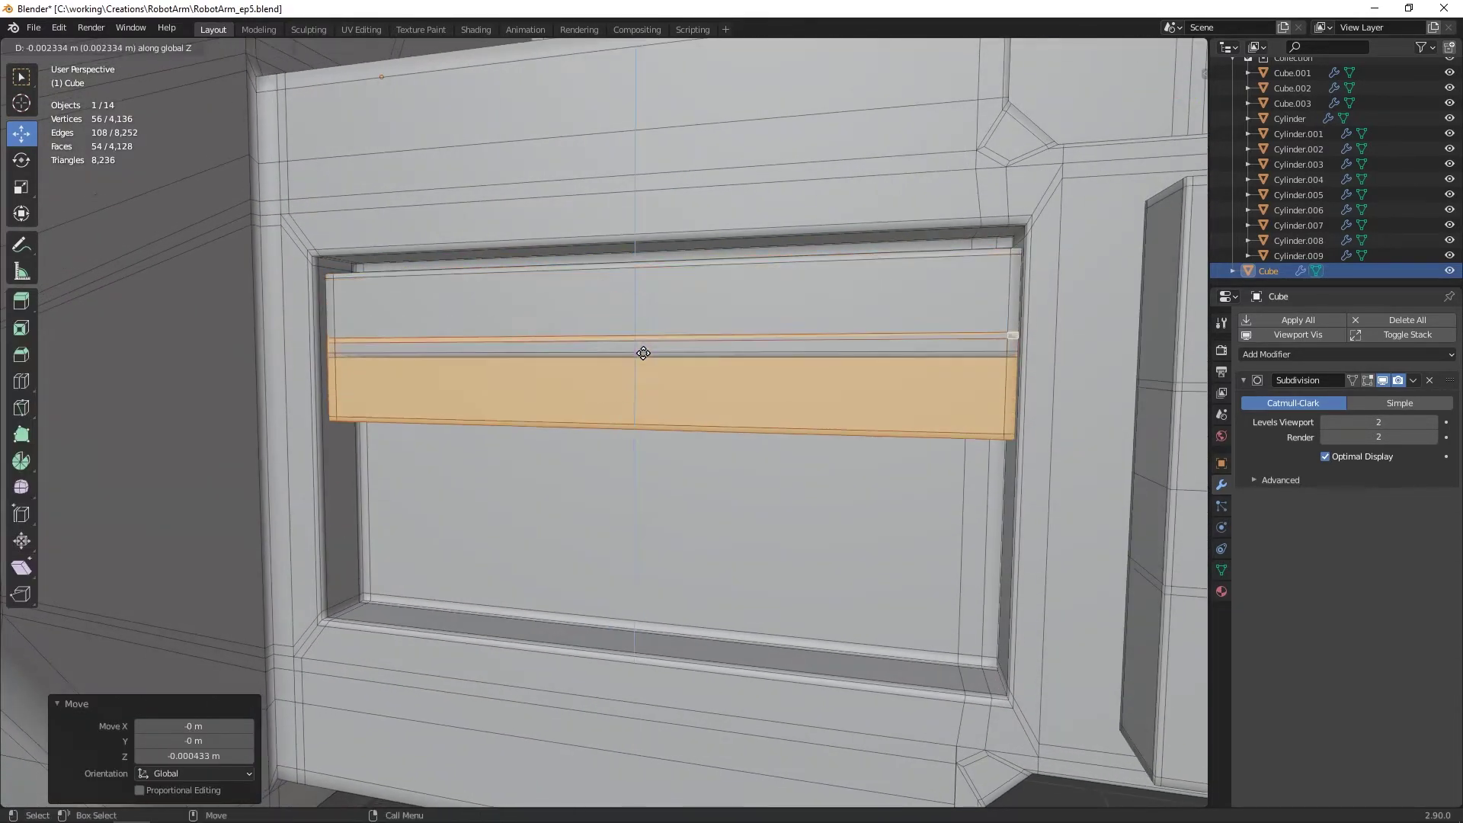
{"action": "left_click", "coordinate": [642, 380]}
{"action": "key", "text": "ctrl+KP_3"}
{"action": "key", "text": "shift+d"}
{"action": "key", "text": "z"}
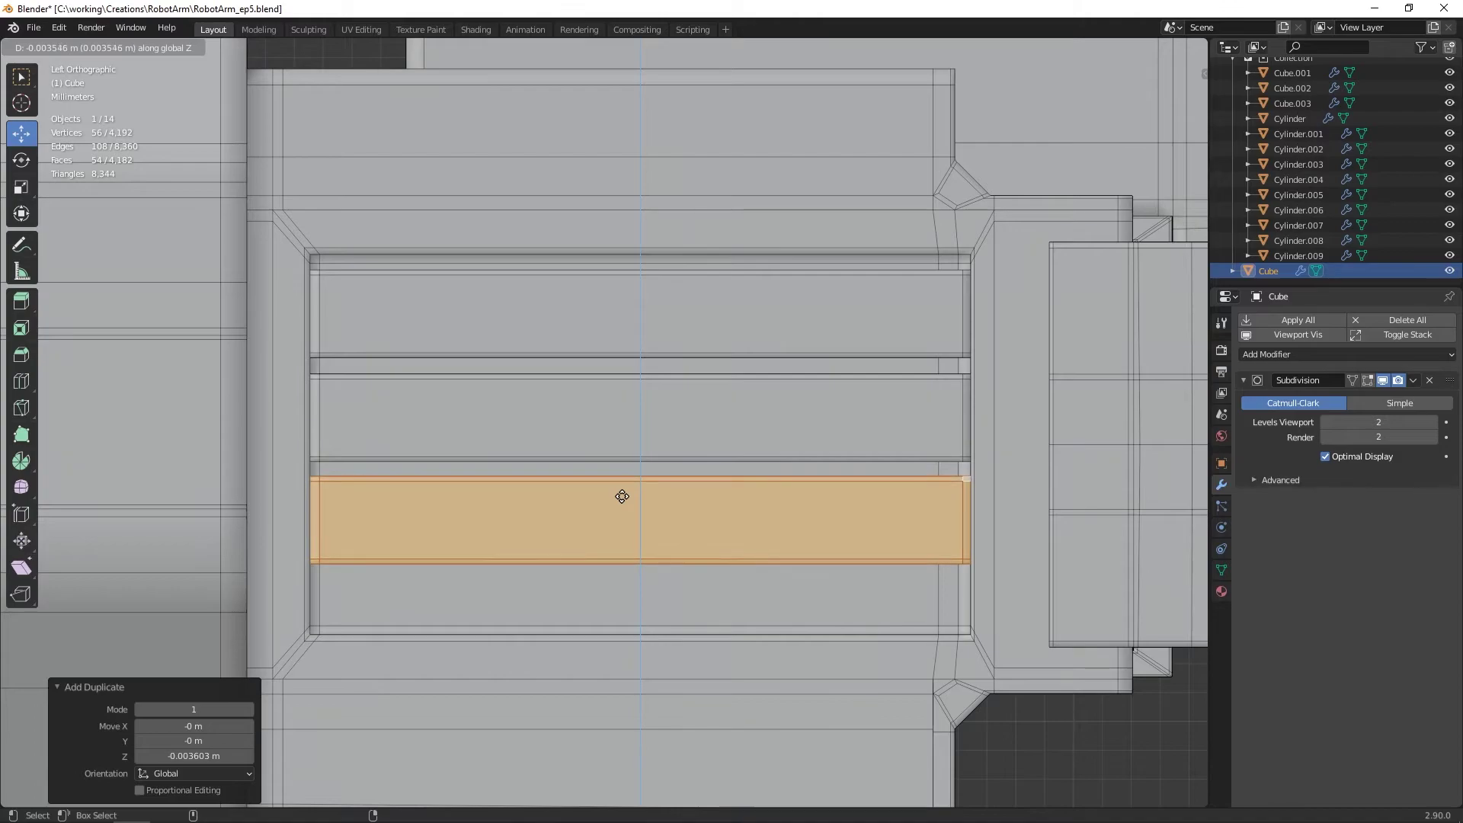
{"action": "left_click", "coordinate": [622, 496]}
Step: Scale all three slats to 1.099 along Z and move them down to centre them in the recess
{"action": "left_click", "coordinate": [647, 419], "text": "shift"}
{"action": "left_click", "coordinate": [667, 334], "text": "shift"}
{"action": "left_click", "coordinate": [639, 378]}
{"action": "key", "text": "g"}
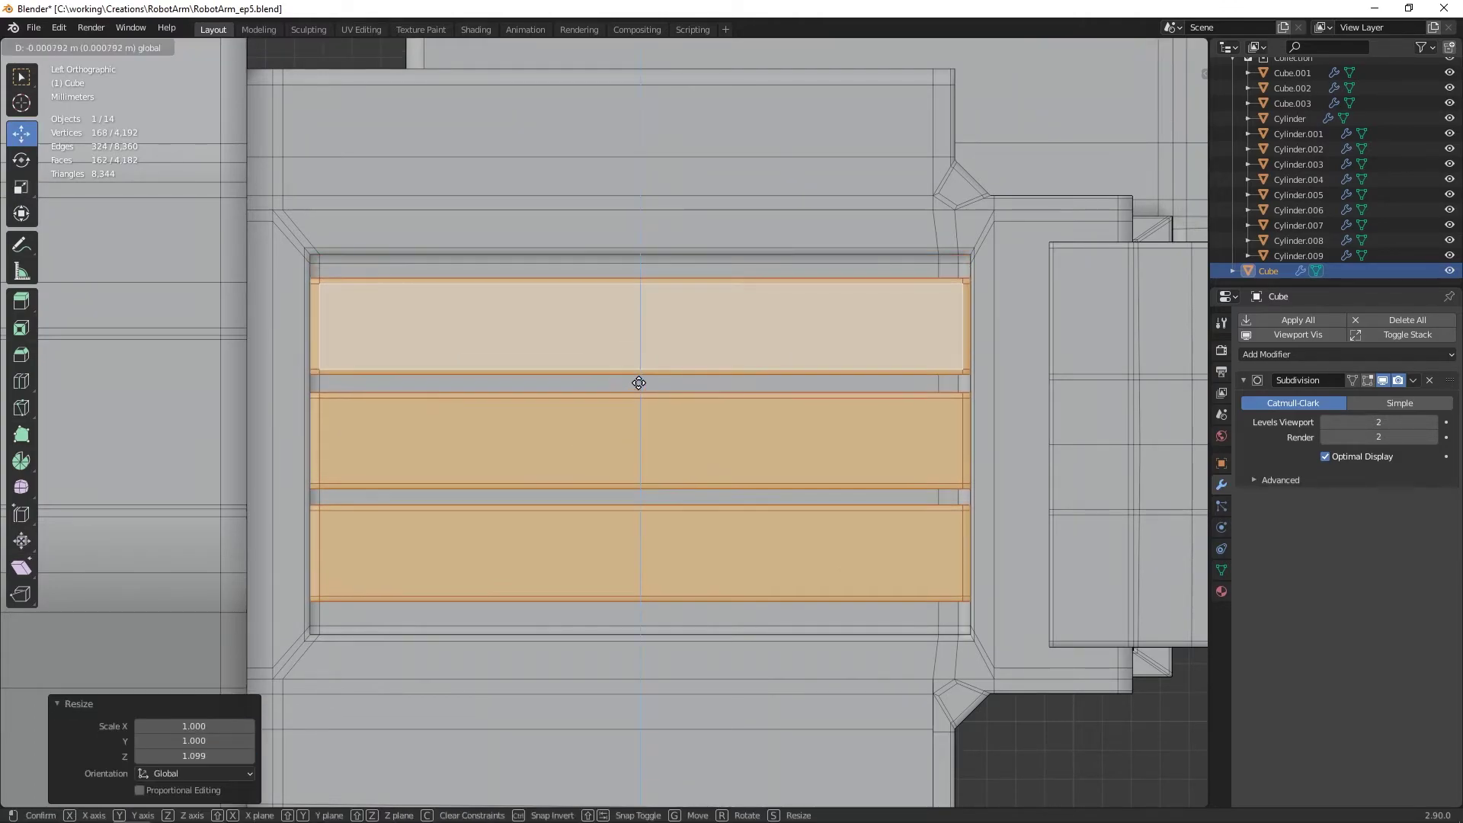
{"action": "left_click", "coordinate": [686, 459]}
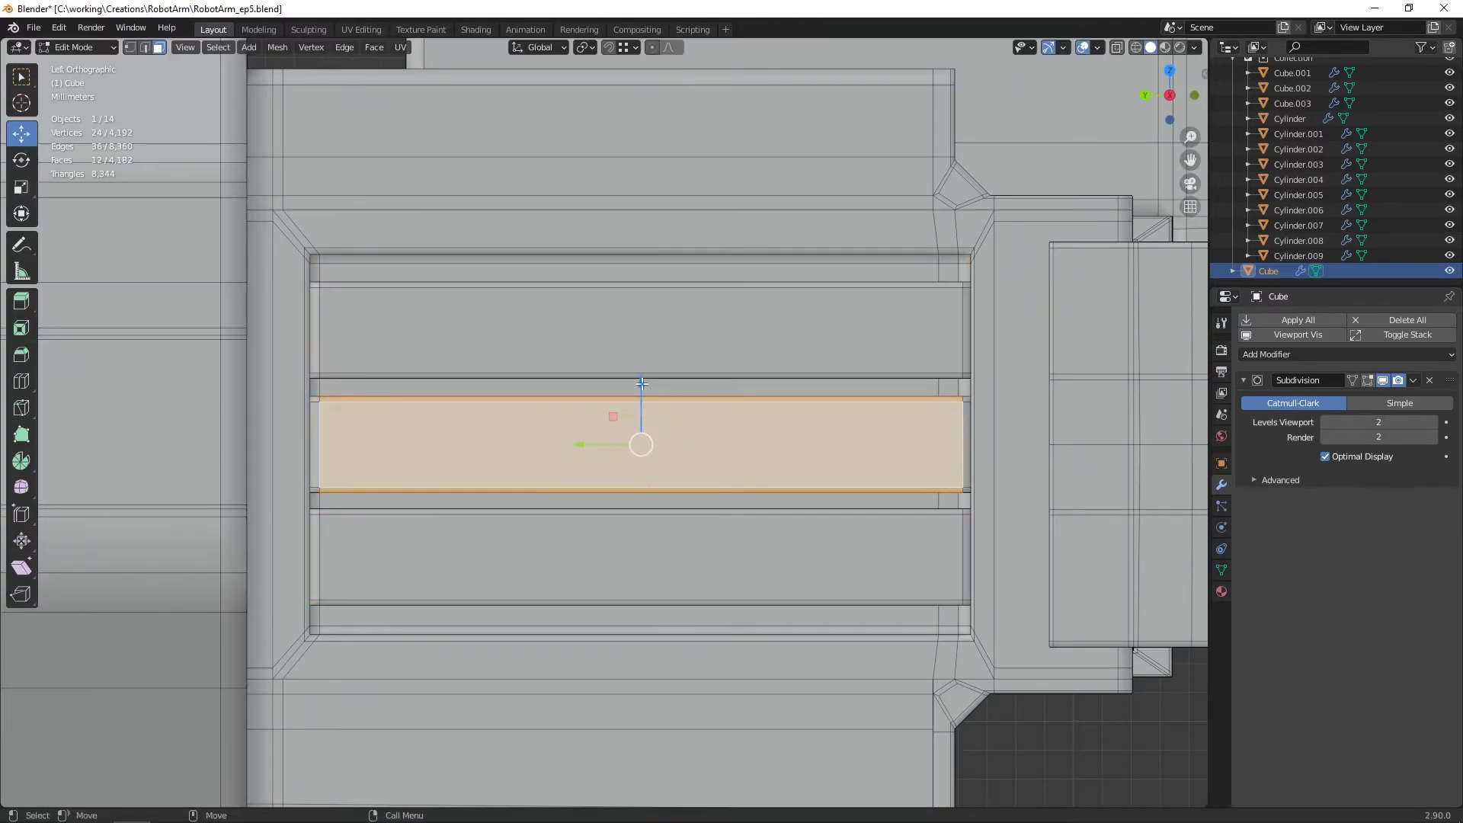
{"action": "left_click", "coordinate": [642, 350], "text": "shift"}
{"action": "left_click", "coordinate": [645, 511], "text": "shift"}
{"action": "key", "text": "ctrl+l"}
{"action": "mouse_move", "coordinate": [643, 386]}
{"action": "left_mouse_down"}
{"action": "mouse_move", "coordinate": [652, 367]}
{"action": "mouse_move", "coordinate": [638, 376]}
{"action": "left_mouse_up"}
{"action": "key", "text": "Tab"}
{"action": "key", "text": "Tab"}
Step: Select the supporting edge loops at the ends and edges of the three slats and dissolve them
{"action": "key", "text": "2"}
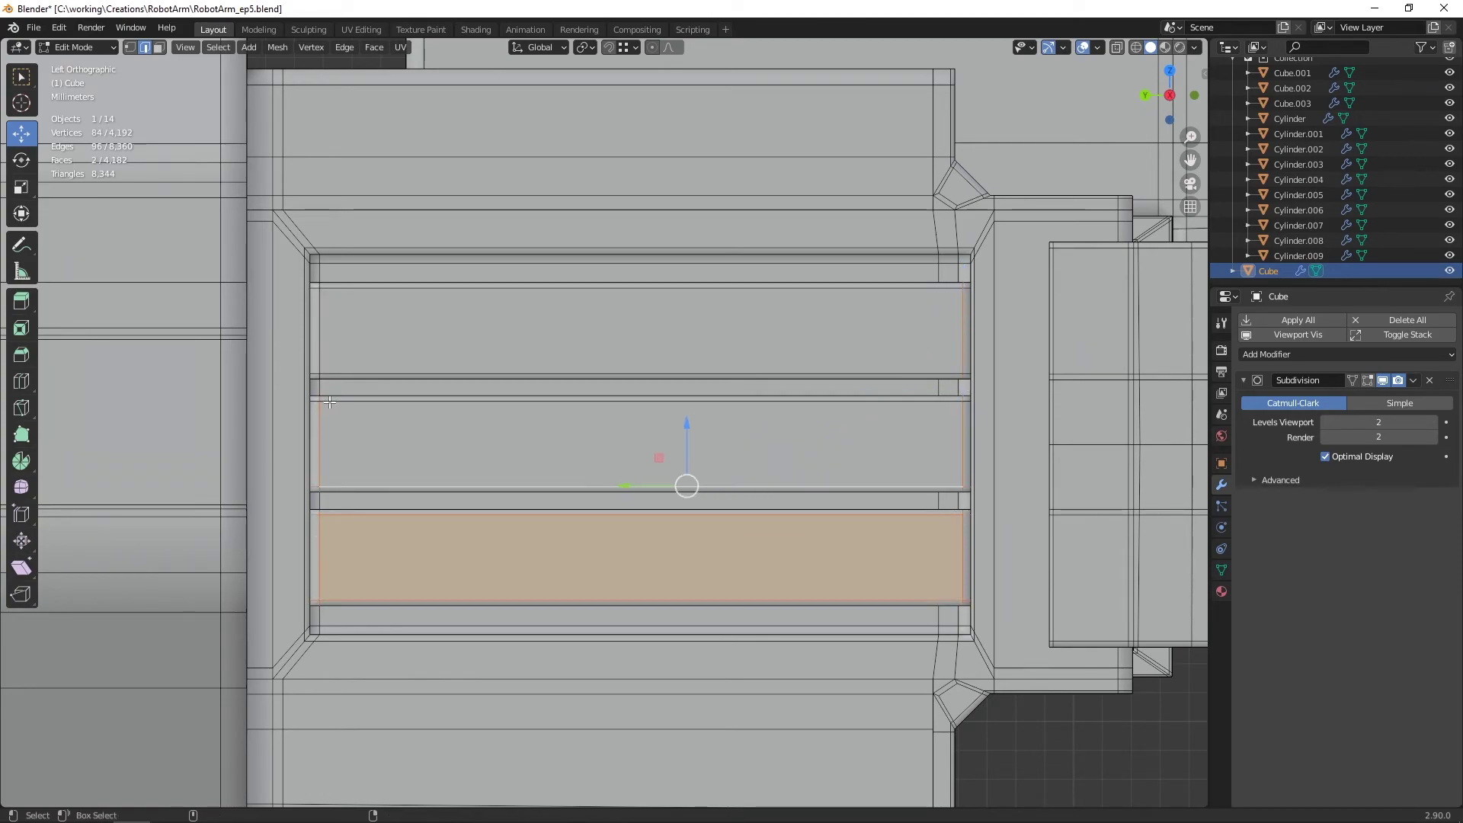
{"action": "right_click", "coordinate": [340, 367]}
{"action": "left_click", "coordinate": [332, 675]}
{"action": "middle_click_drag", "start_coordinate": [276, 429], "coordinate": [276, 429]}
{"action": "double_click", "coordinate": [252, 217], "text": "shift"}
{"action": "right_click", "coordinate": [252, 216]}
{"action": "left_click", "coordinate": [262, 491]}
Step: Dissolve the remaining lengthwise edge loop on each of the three slats to leave plain boxes
{"action": "left_click_drag", "start_coordinate": [366, 457], "coordinate": [298, 449], "text": "alt"}
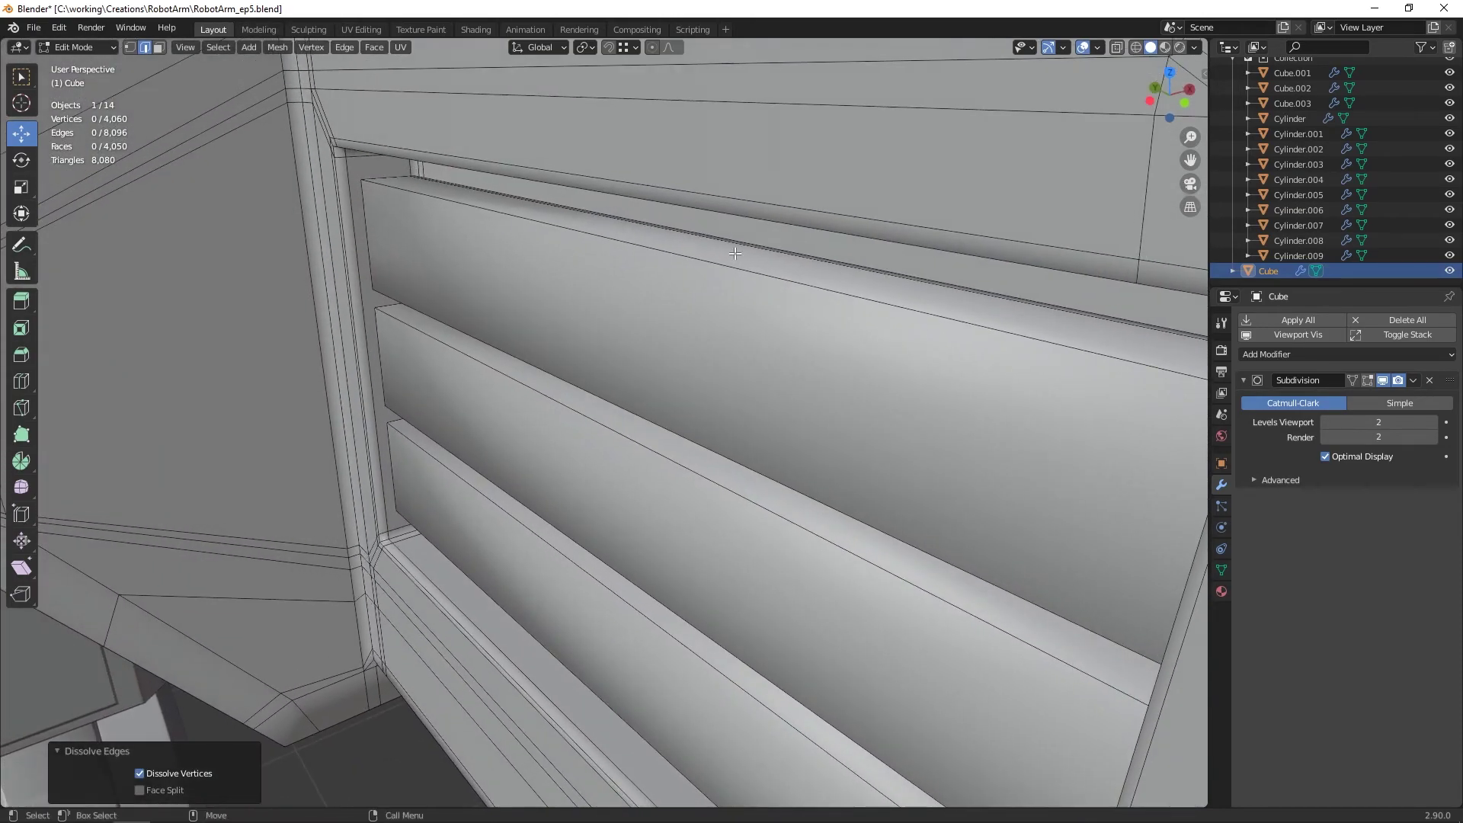
{"action": "double_click", "coordinate": [731, 245]}
{"action": "left_click_drag", "start_coordinate": [663, 412], "coordinate": [656, 376], "text": "alt"}
{"action": "double_click", "coordinate": [656, 378], "text": "shift"}
{"action": "left_click_drag", "start_coordinate": [602, 495], "coordinate": [533, 488], "text": "alt"}
{"action": "double_click", "coordinate": [509, 377], "text": "shift"}
{"action": "right_click", "coordinate": [509, 378]}
{"action": "left_click", "coordinate": [517, 498]}
{"action": "left_click", "coordinate": [530, 478]}
Step: Select the three slats completely and bevel all their edges narrowly with two segments
{"action": "left_click_drag", "start_coordinate": [534, 426], "coordinate": [560, 472], "text": "alt"}
{"action": "left_click", "coordinate": [560, 340], "text": "shift"}
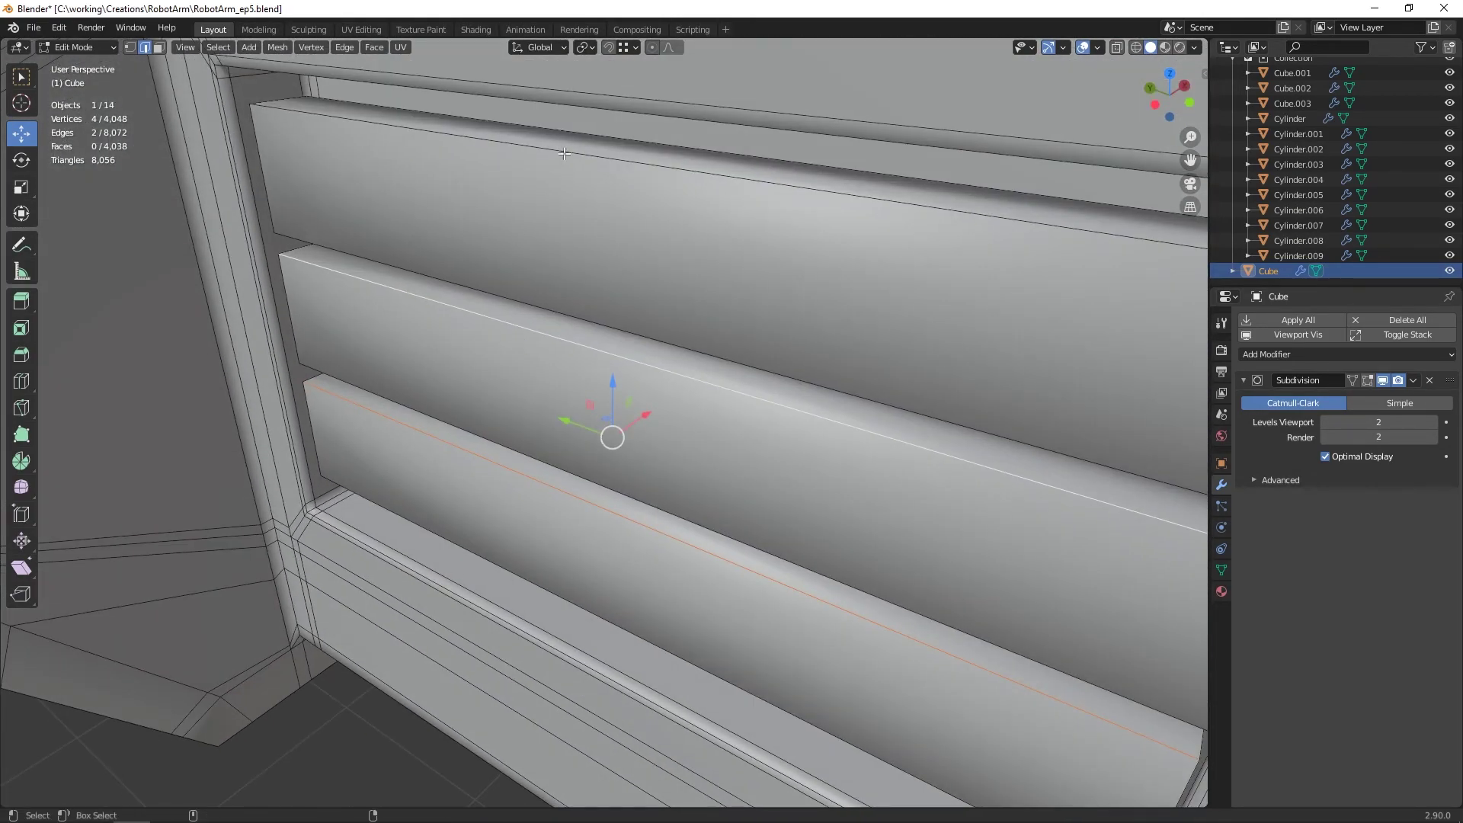
{"action": "left_click", "coordinate": [565, 153], "text": "shift"}
{"action": "key", "text": "ctrl+l"}
{"action": "scroll", "coordinate": [560, 228], "scroll_direction": "down", "scroll_amount": 2}
{"action": "right_click", "coordinate": [556, 239]}
{"action": "left_click", "coordinate": [506, 99]}
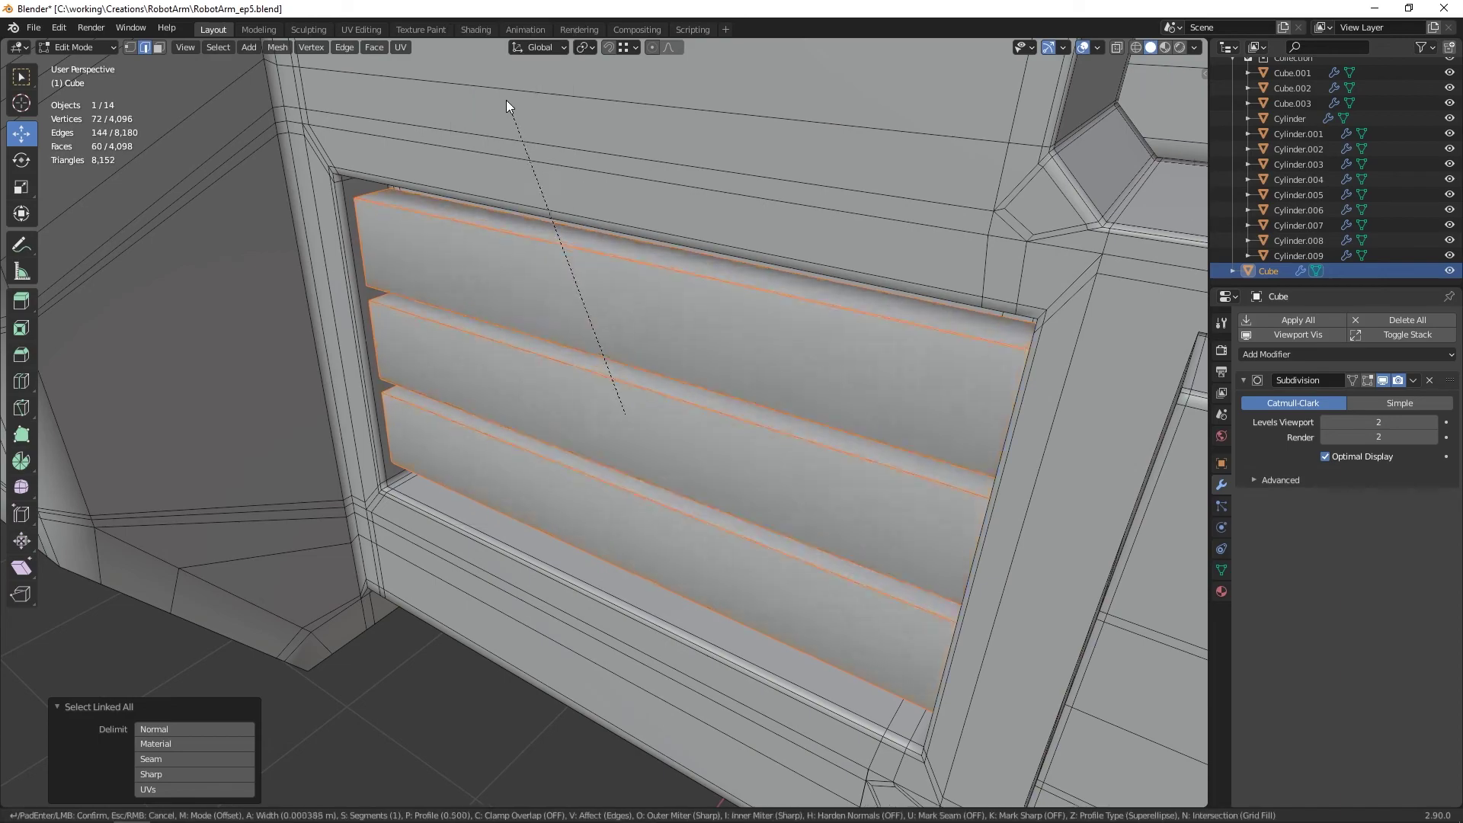
{"action": "left_click", "coordinate": [502, 98]}
{"action": "left_click_drag", "start_coordinate": [174, 592], "coordinate": [263, 588]}
{"action": "key", "text": "4"}
Step: Select the three beveled slats with their linked faces and scale them slightly along Y to adjust their length in the recess
{"action": "left_click_drag", "start_coordinate": [568, 389], "coordinate": [675, 361], "text": "alt"}
{"action": "key", "text": "3"}
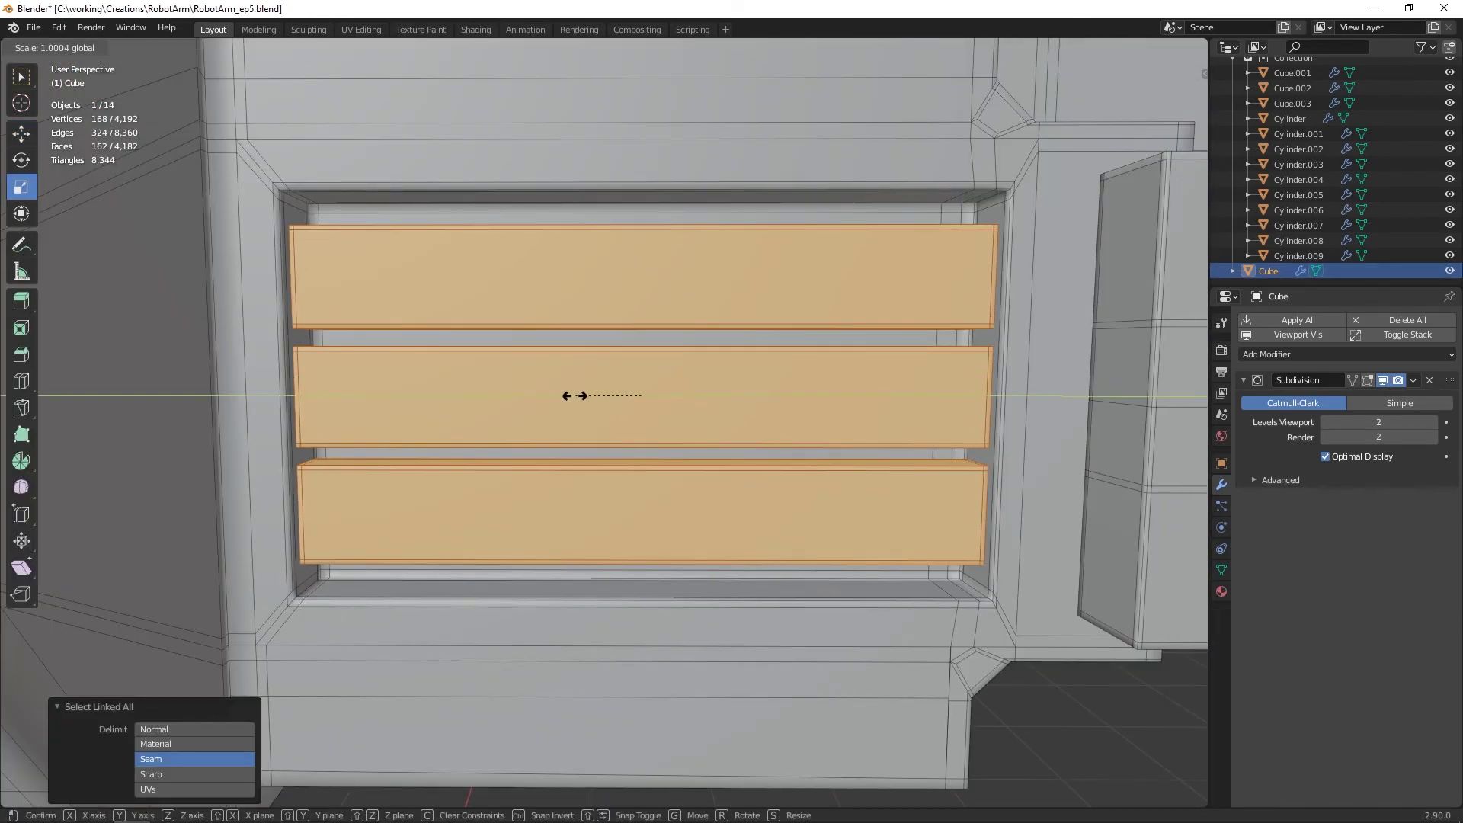
{"action": "left_click_drag", "start_coordinate": [577, 397], "coordinate": [573, 397]}
{"action": "key", "text": "4"}
Step: Leave mesh editing and examine the slatted side block in the context of the whole robot arm
{"action": "scroll", "coordinate": [576, 397], "scroll_direction": "down", "scroll_amount": 6}
{"action": "left_click_drag", "start_coordinate": [579, 397], "coordinate": [692, 421], "text": "alt"}
{"action": "key", "text": "3"}
{"action": "key", "text": "ctrl+a"}
{"action": "key", "text": "Tab"}
{"action": "key", "text": "Return"}
{"action": "key", "text": "4"}
{"action": "scroll", "coordinate": [666, 431], "scroll_direction": "down", "scroll_amount": 4}
{"action": "scroll", "coordinate": [693, 421], "scroll_direction": "down", "scroll_amount": 3}
{"action": "scroll", "coordinate": [729, 345], "scroll_direction": "down", "scroll_amount": 3}
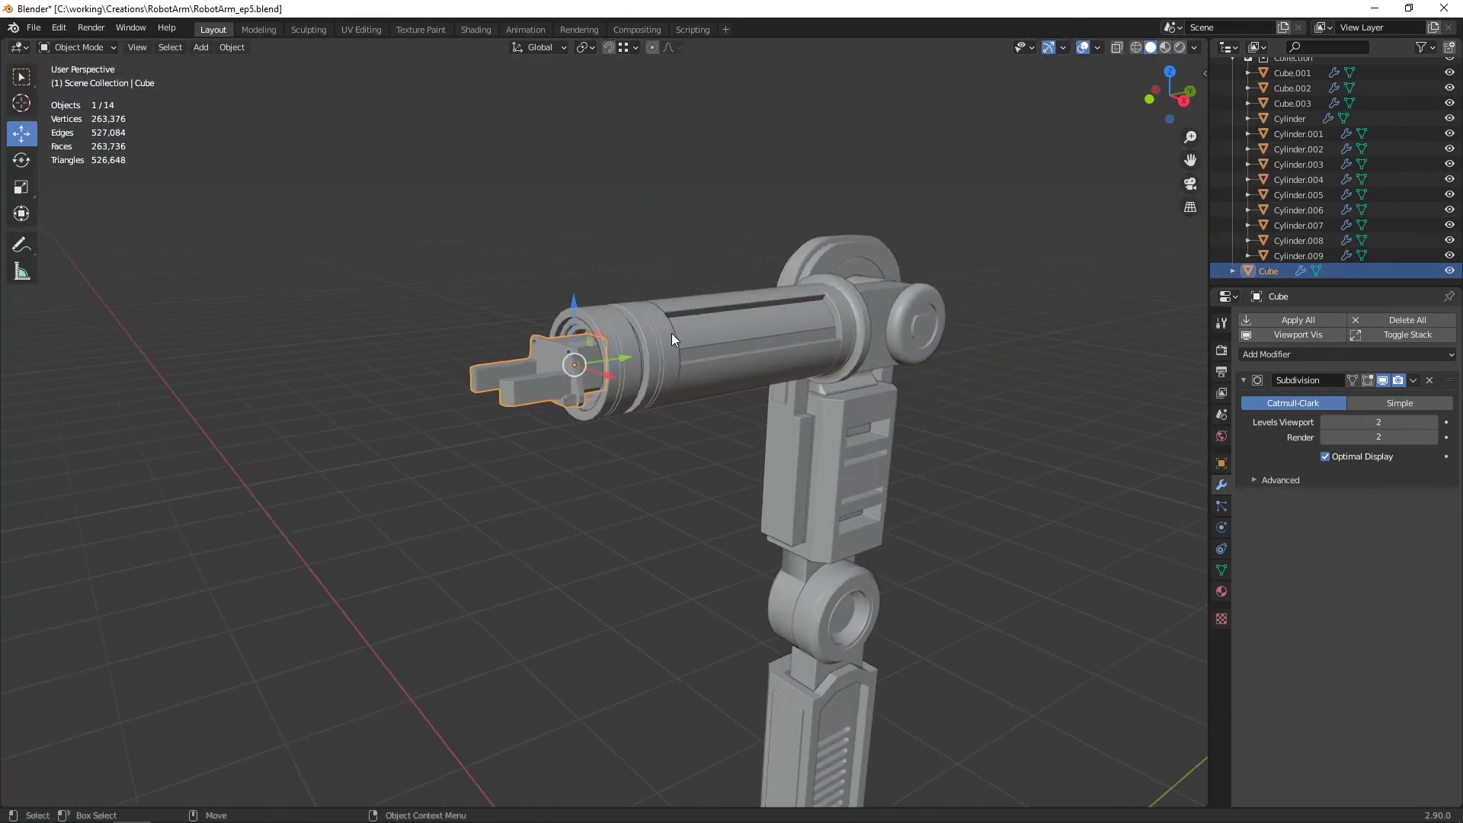